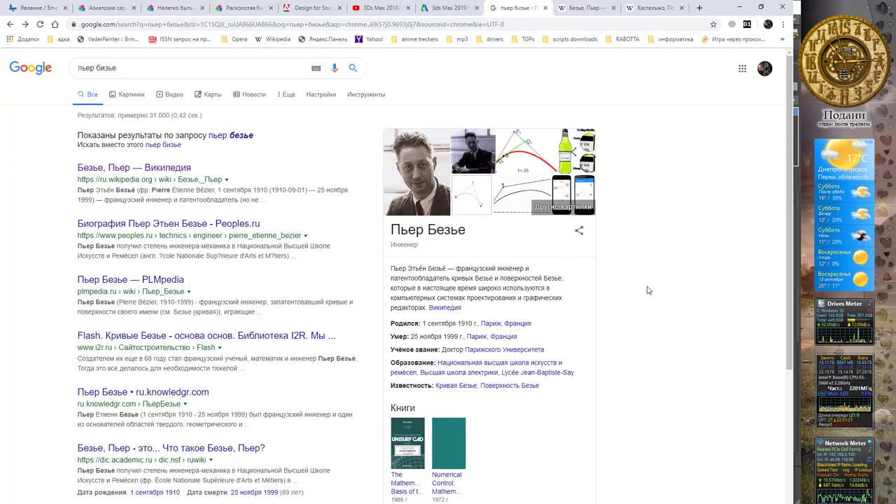
Flip between the Bézier and de Casteljau Wikipedia tabs, then go forward to the 'поль де кастельжо' Google results.
left_click(581, 9)
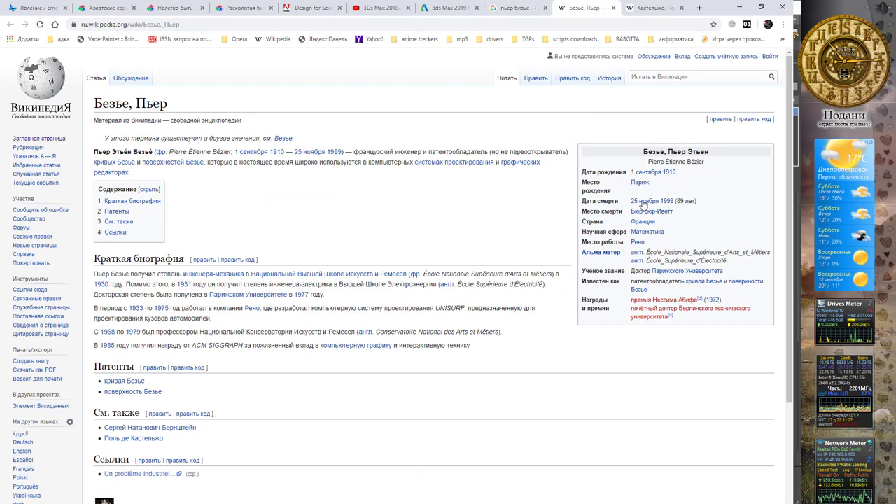
left_click(520, 9)
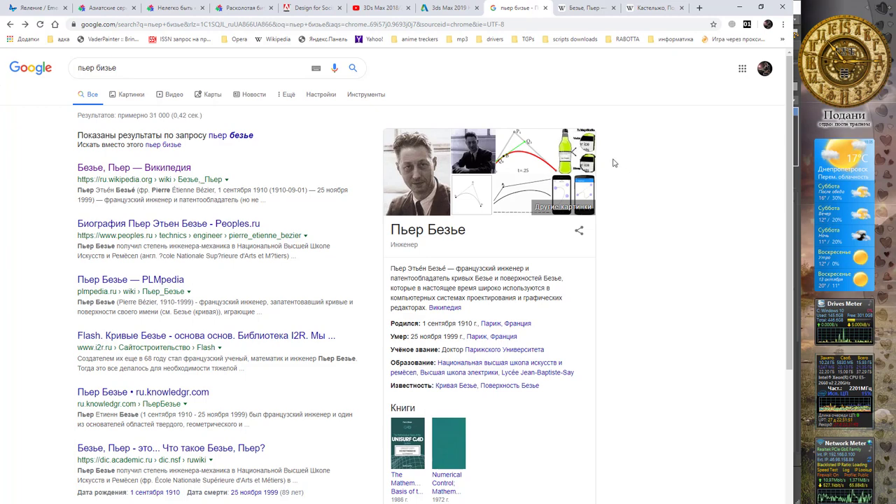
left_click(645, 9)
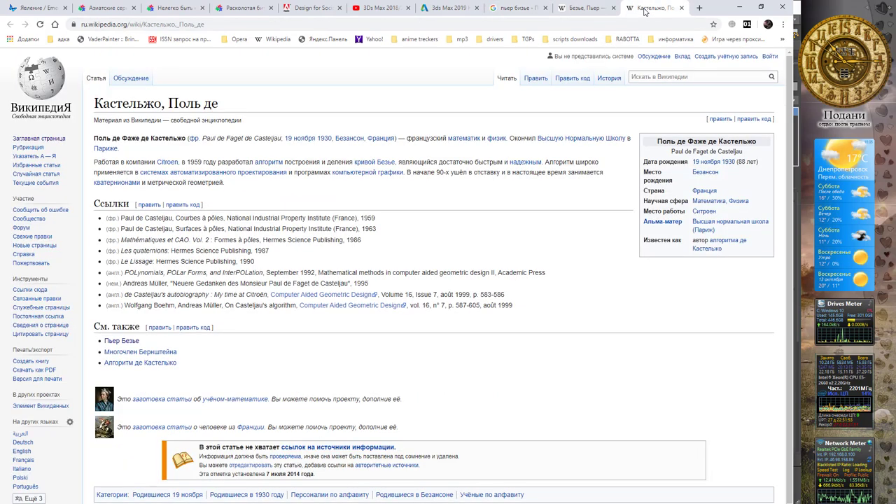
left_click(518, 9)
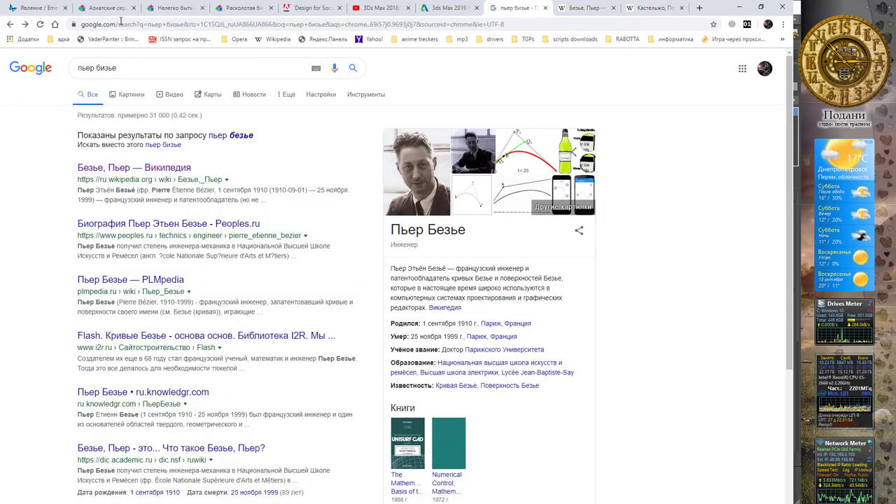
left_click(24, 24)
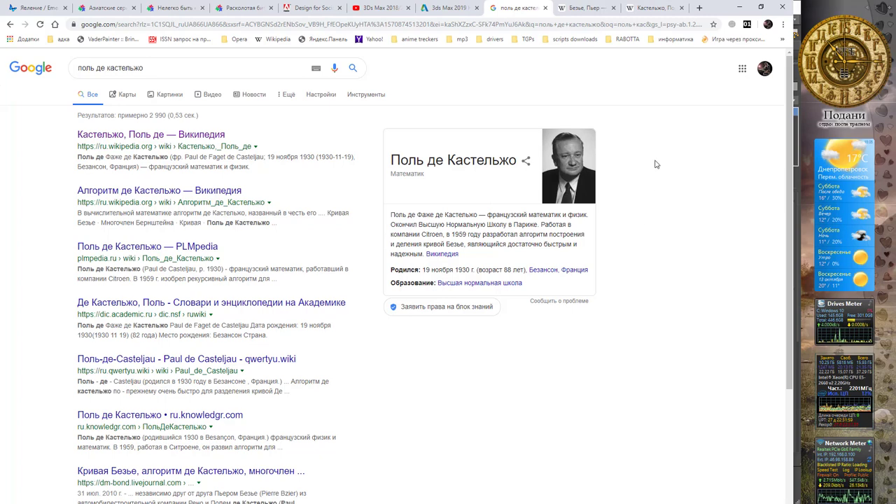
Glance at the de Casteljau Wikipedia article and search results, then minimize Chrome to reveal 3ds Max.
left_click(648, 8)
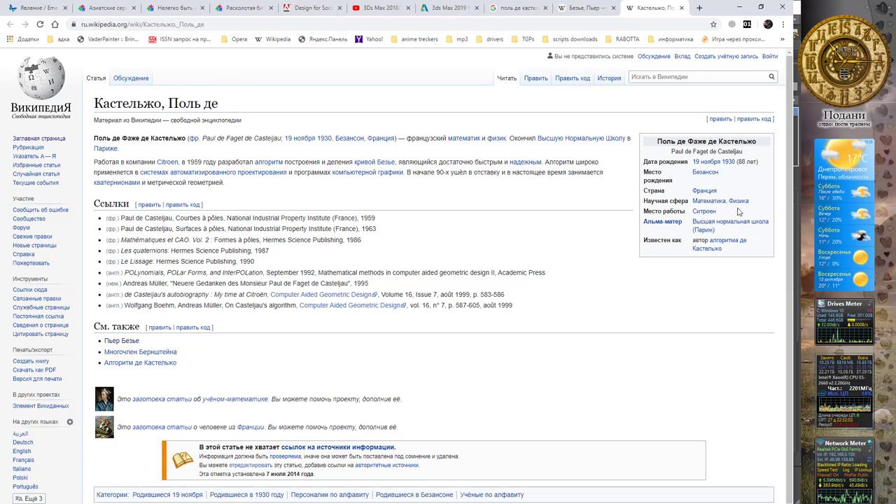
left_click(518, 8)
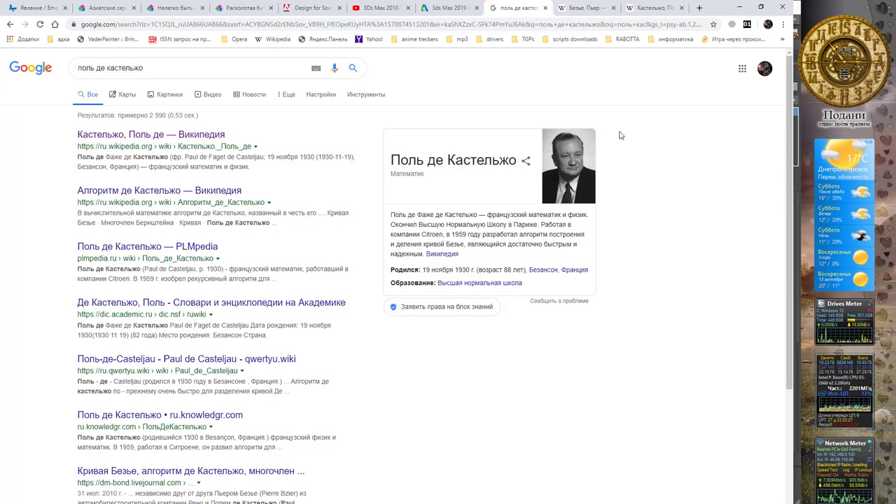
left_click(740, 7)
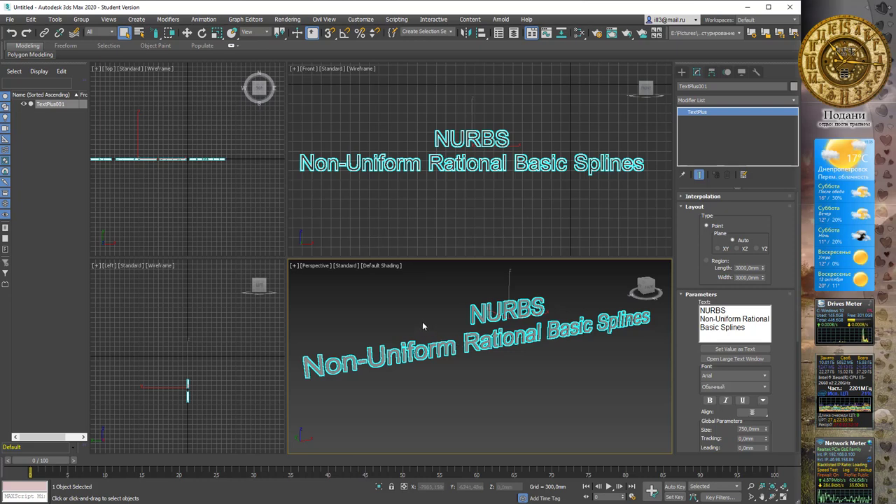
Select the NURBS title TextPlus object, delete it, and make the Perspective view active.
left_click(468, 196)
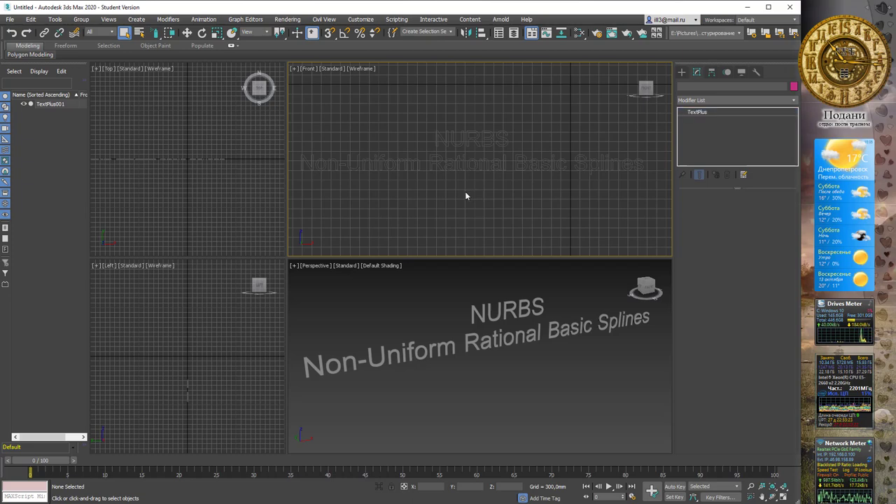
left_click(449, 175)
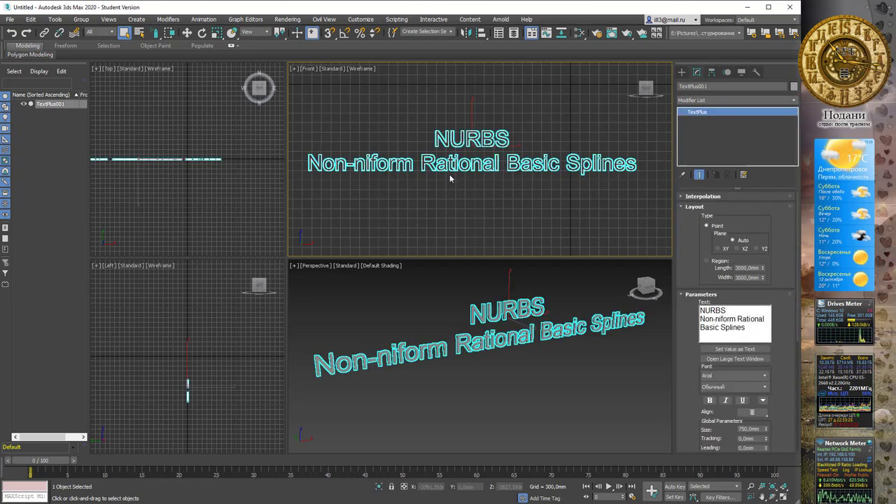
left_click(478, 184)
left_click(494, 140)
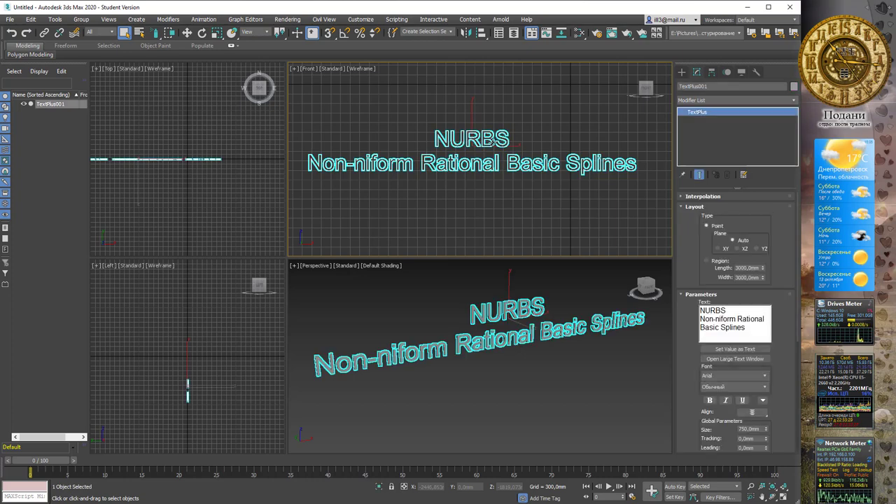
key("Delete")
left_click(470, 325)
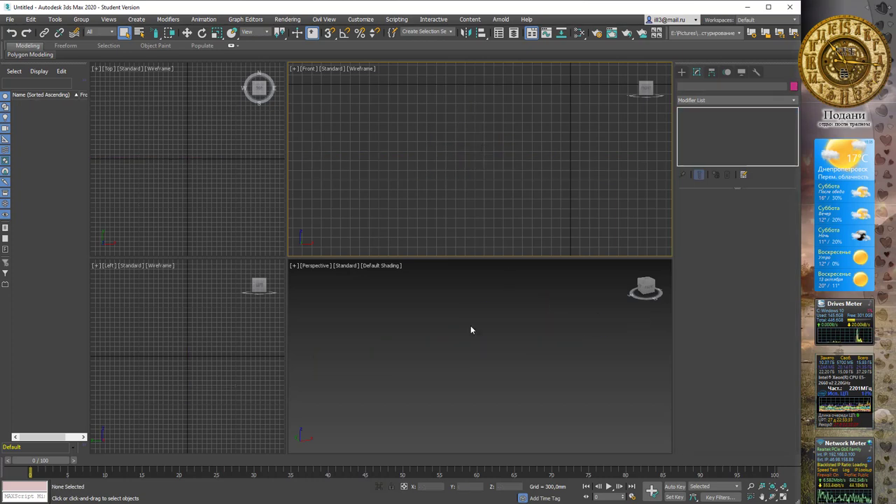
Show the home grid and tear off Create > NURBS as a floating toolbox over the Top view.
key("g")
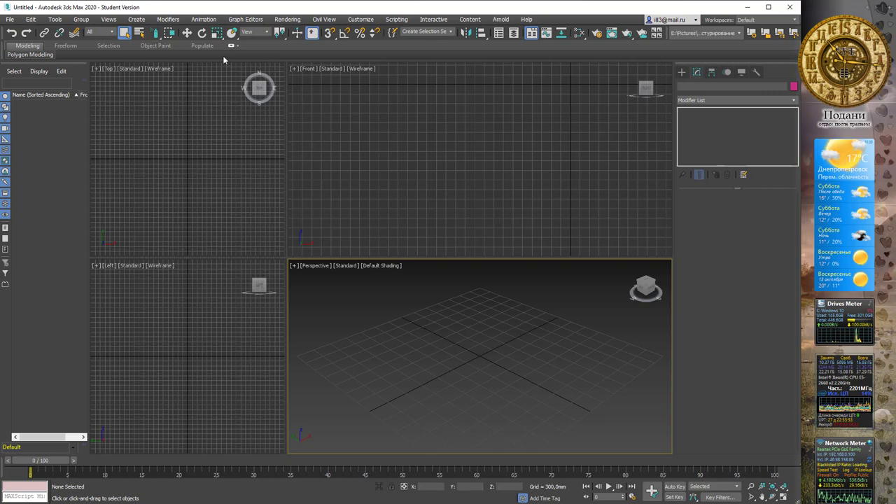
left_click(142, 20)
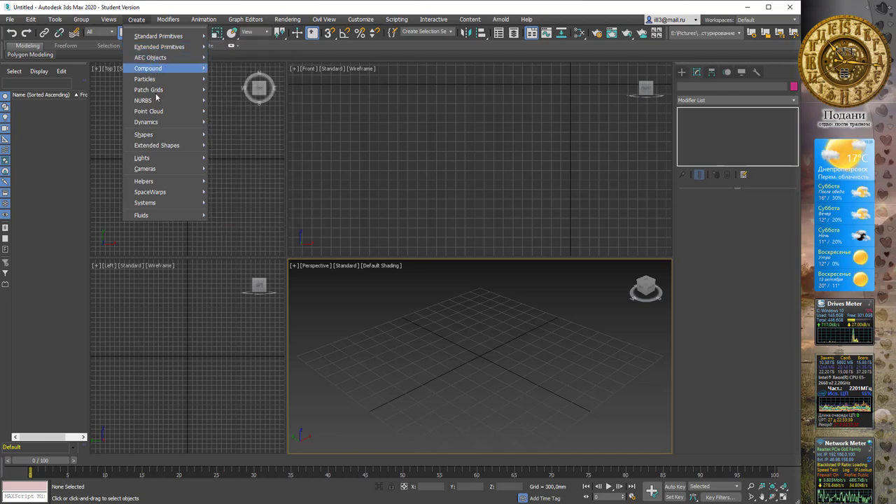
mouse_move(143, 101)
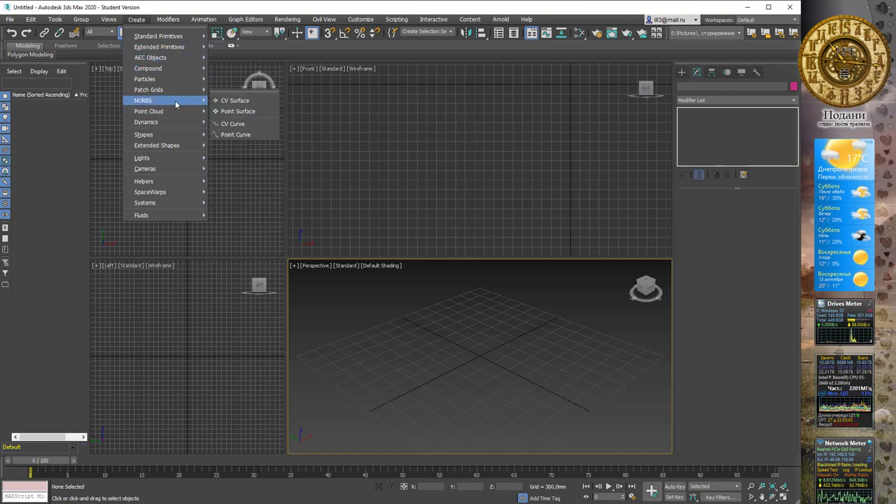
left_click(225, 96)
left_click(226, 96)
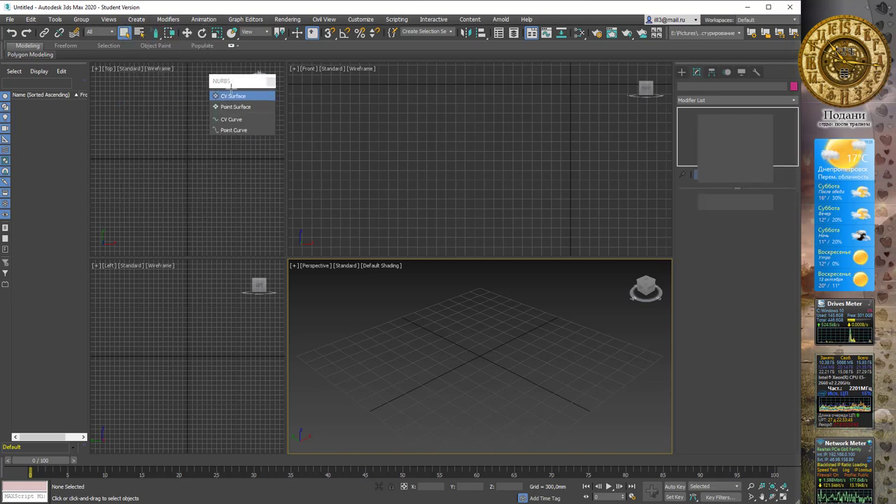
mouse_move(238, 82)
left_mouse_down()
mouse_move(362, 117)
mouse_move(332, 117)
left_mouse_up()
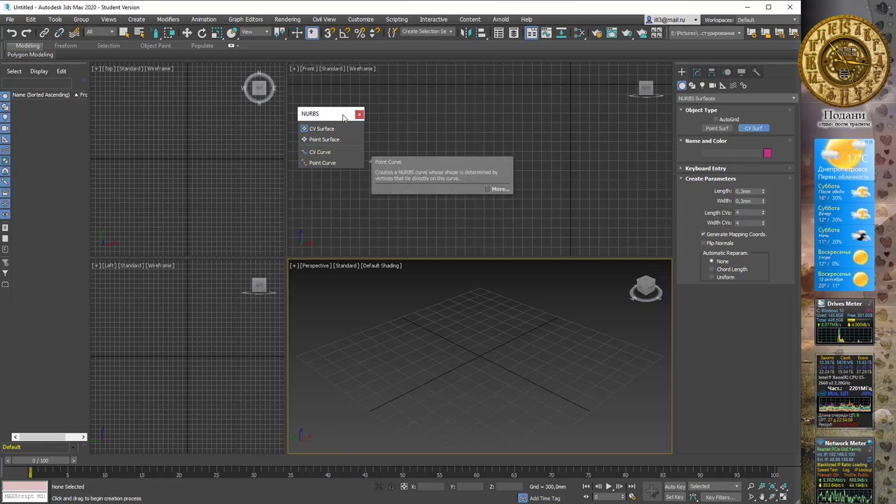
left_click_drag(343, 117, 253, 132)
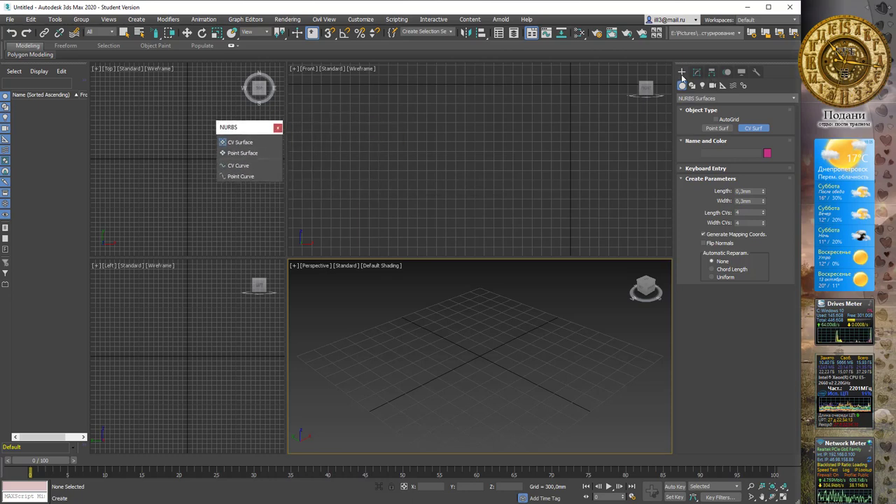
Browse the geometry categories, trying Body Objects and returning to NURBS Surfaces.
left_click(688, 99)
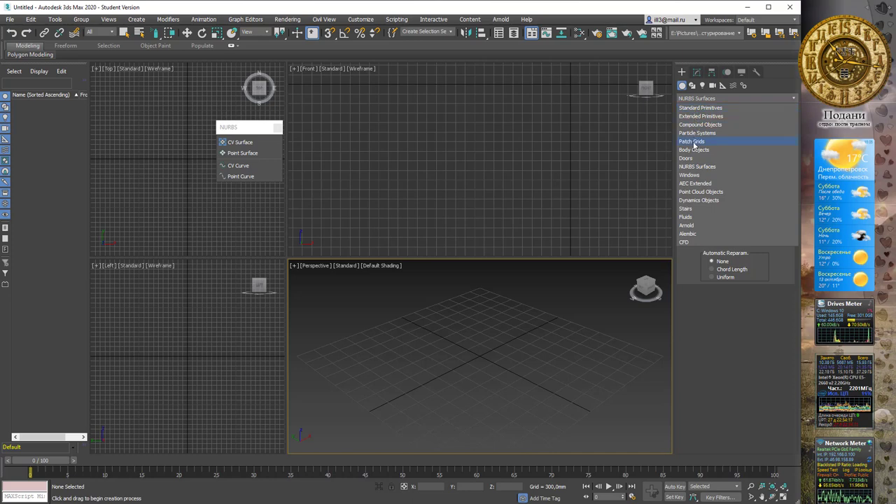
left_click(694, 149)
left_click(693, 99)
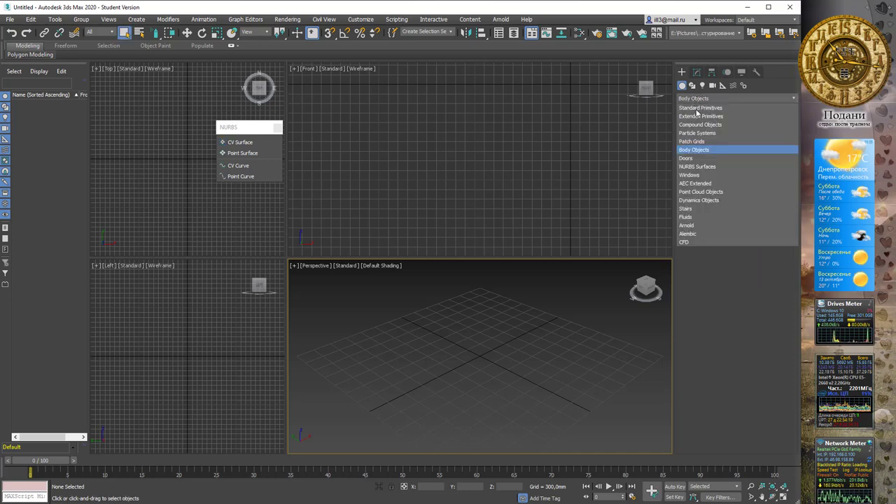
left_click(701, 167)
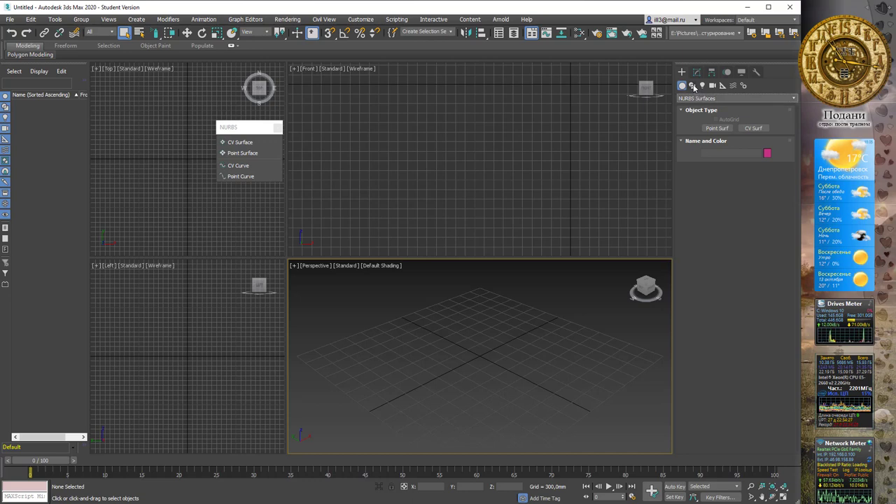
Switch to Shapes > NURBS Curves, pick Point Curve, and zoom out in the Front view.
left_click(693, 86)
left_click(696, 98)
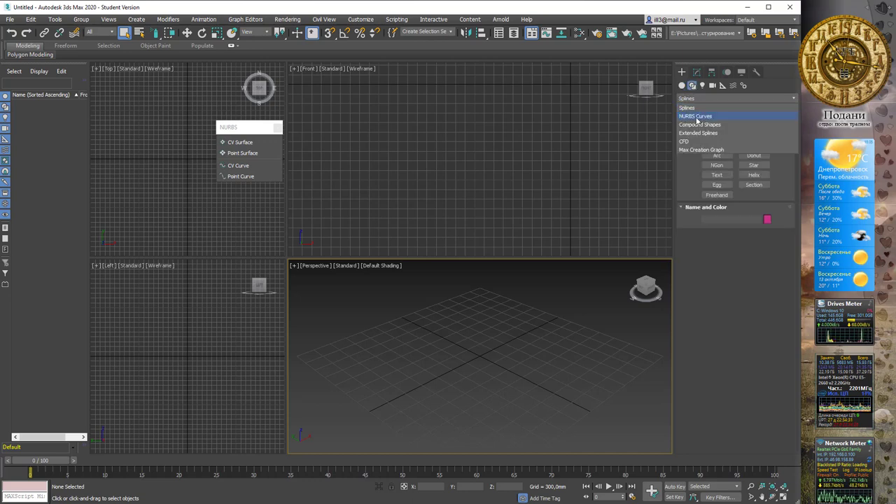
left_click(696, 117)
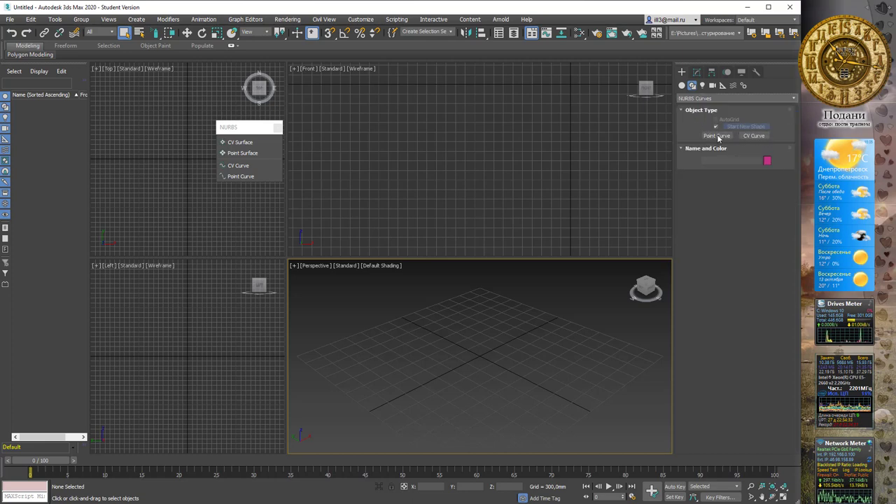
left_click(717, 135)
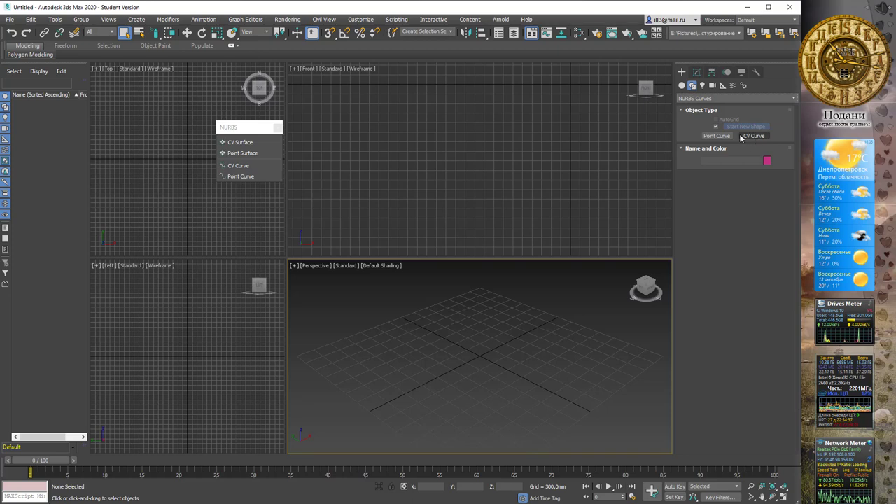
right_click(497, 140)
scroll(470, 132, "down", 1)
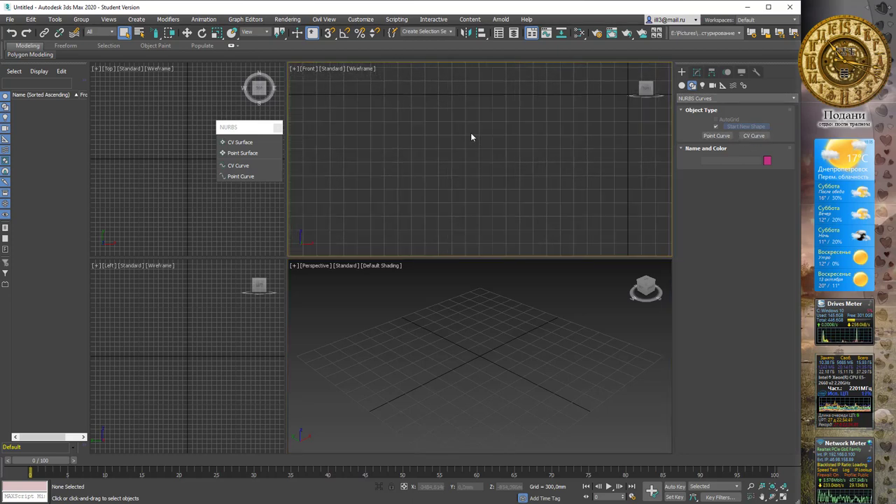
scroll(470, 132, "down", 1)
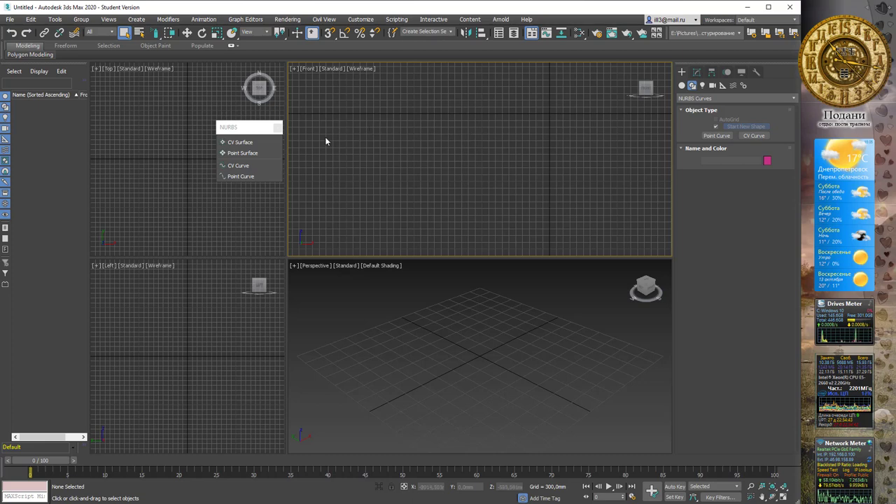
Draw the upper row of alternating peaks and troughs of Curve001 across the Front view.
left_click(247, 177)
left_click(318, 171)
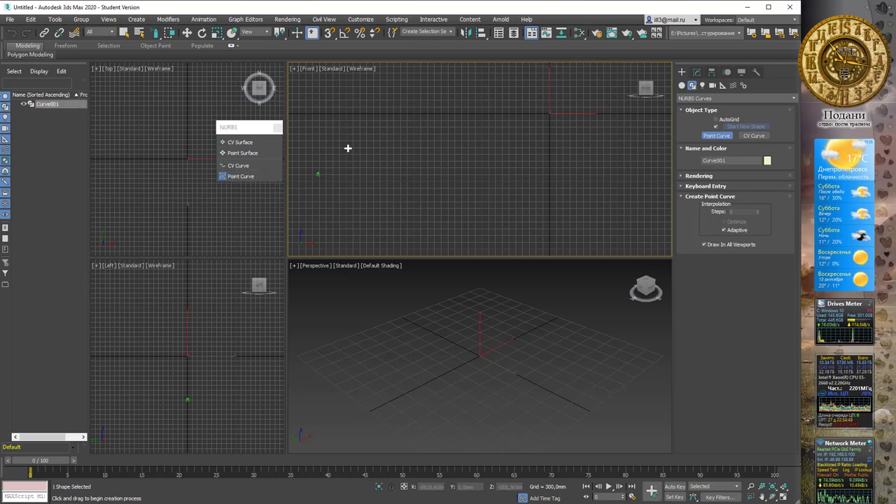
left_click(368, 115)
left_click(417, 187)
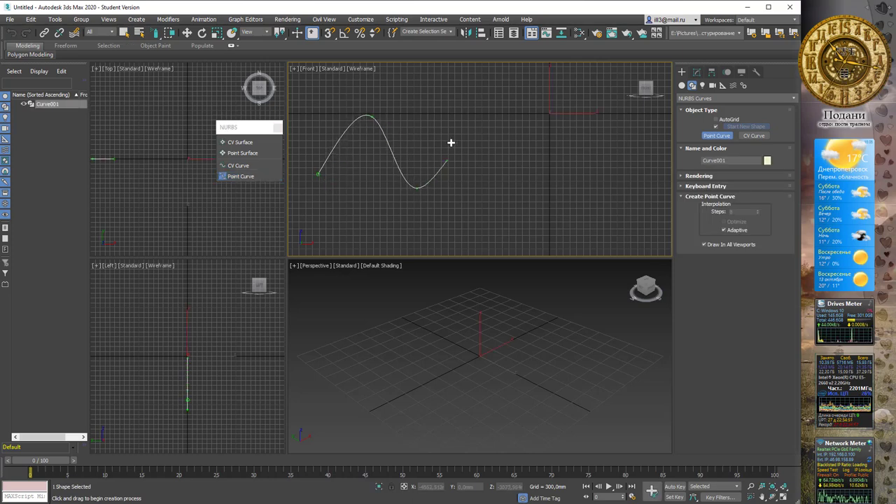
left_click(458, 121)
left_click(497, 171)
left_click(536, 107)
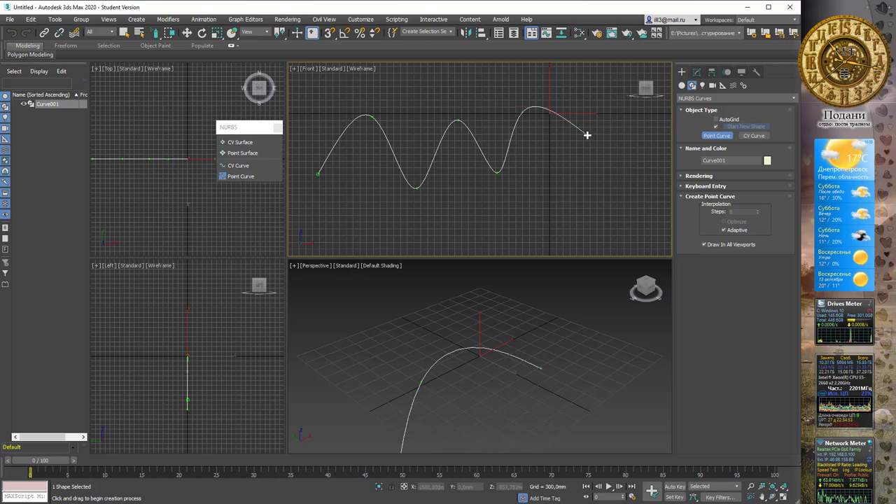
left_click(586, 135)
left_click(625, 110)
left_click(634, 182)
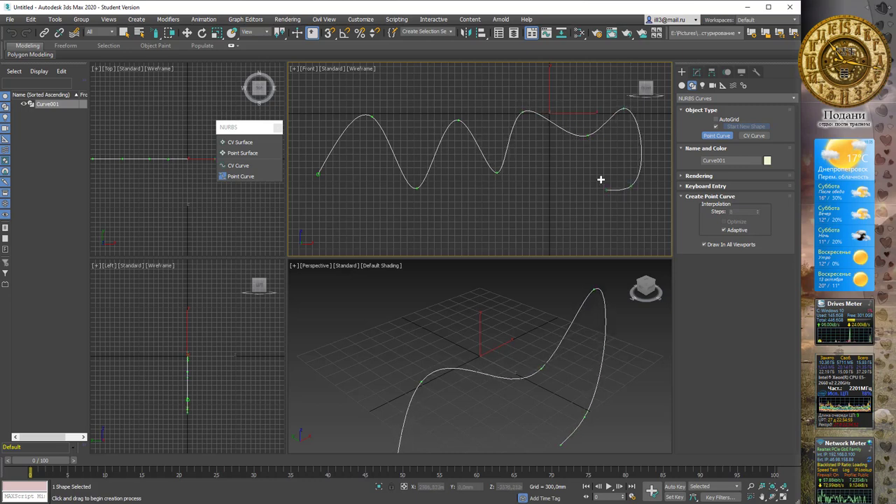
Continue the curve back left as a lower wavy row, looping upward at the left.
left_click(599, 181)
left_click(595, 208)
left_click(552, 193)
left_click(534, 229)
left_click(478, 210)
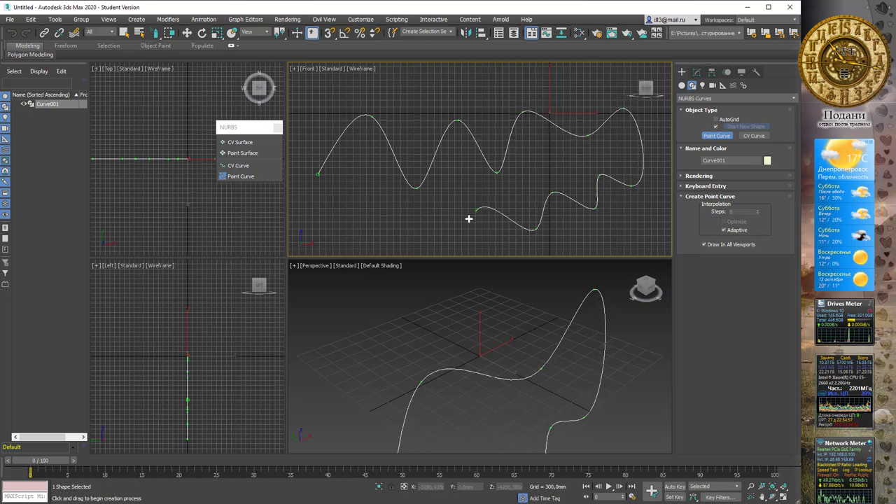
left_click(453, 233)
left_click(376, 236)
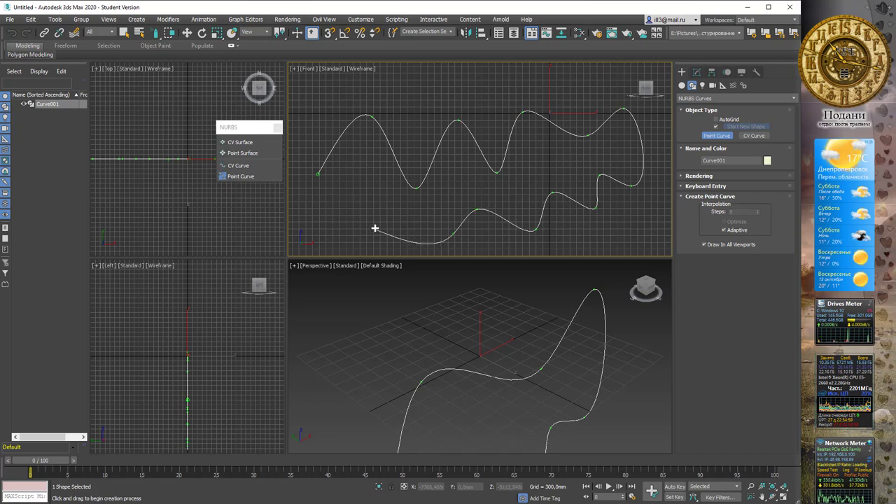
left_click(381, 206)
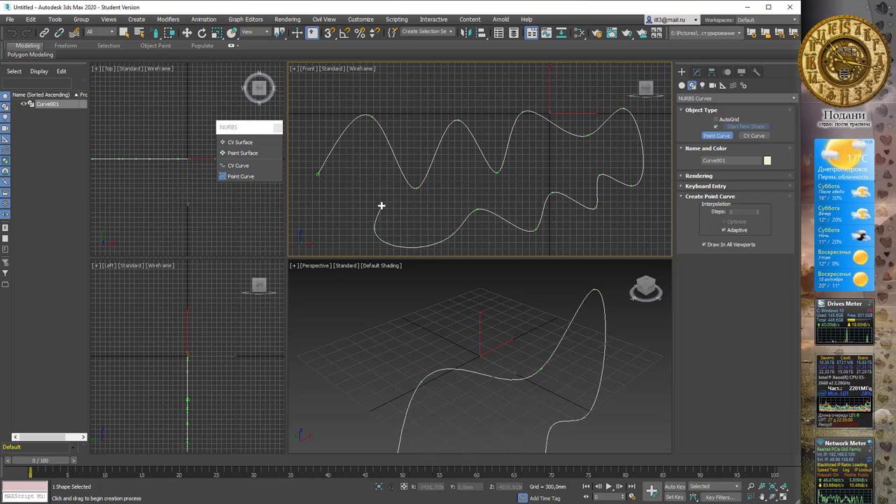
left_click(344, 216)
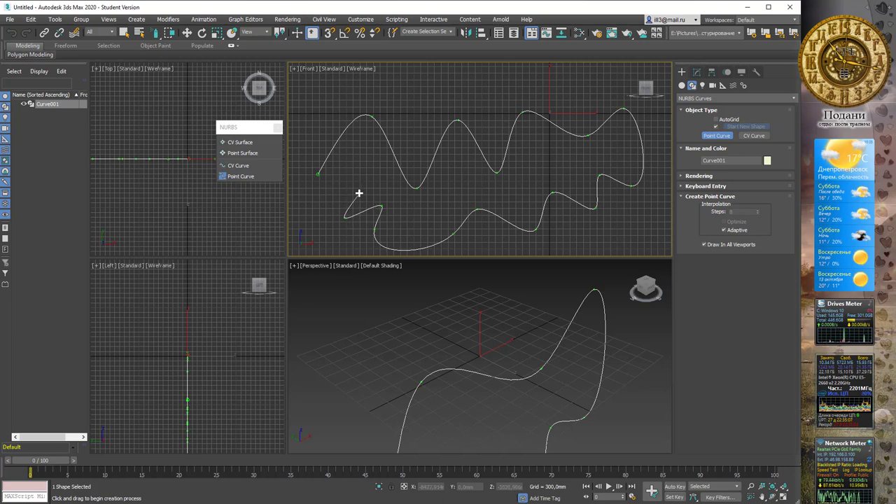
left_click(359, 193)
left_click(343, 189)
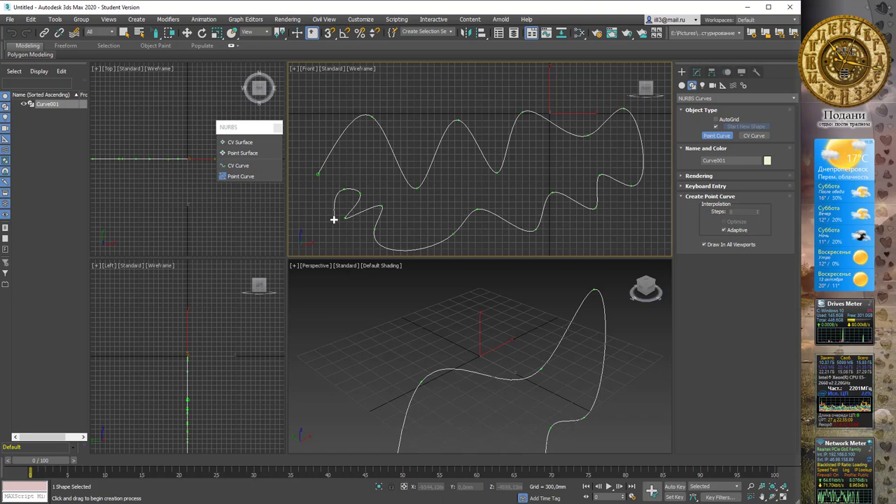
left_click(334, 219)
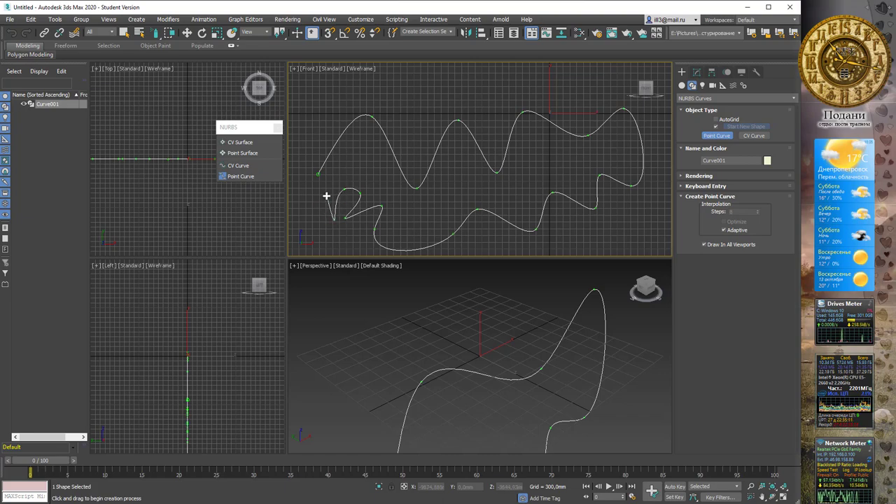
Bring the left end into view, add the hooked end points, and finish the point curve.
middle_click_drag(326, 196, 411, 191)
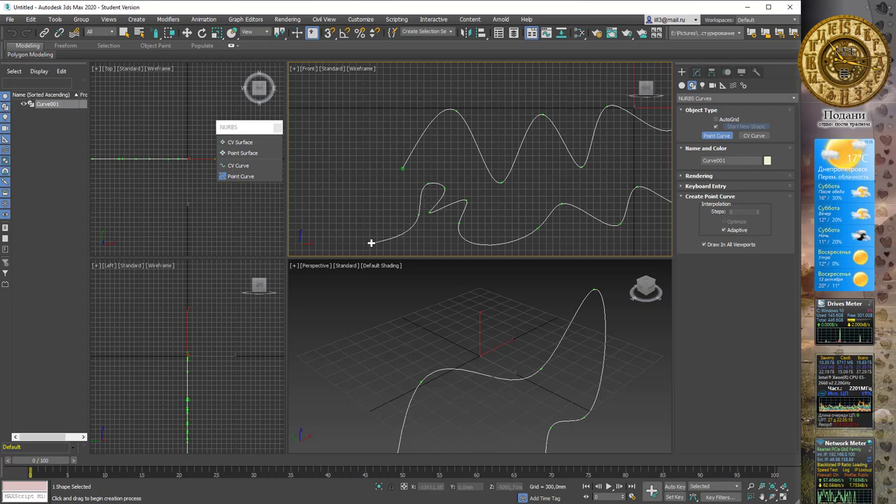
scroll(400, 229, "up", 4)
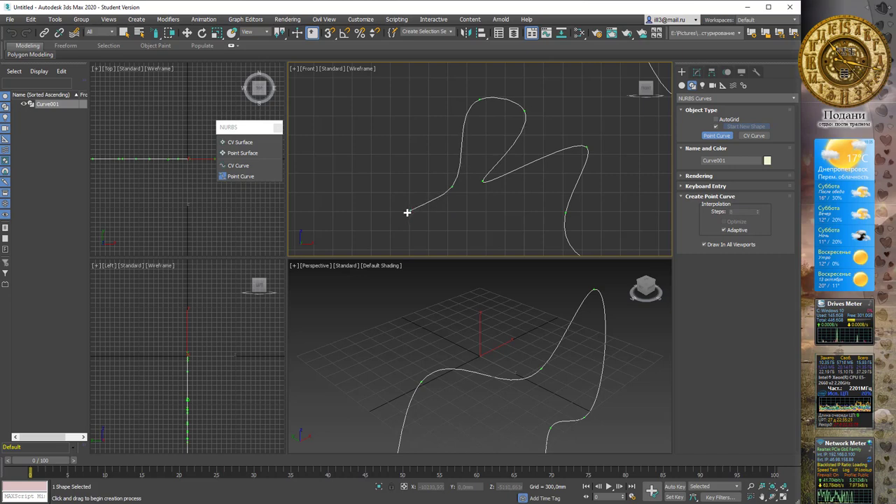
left_click(406, 210)
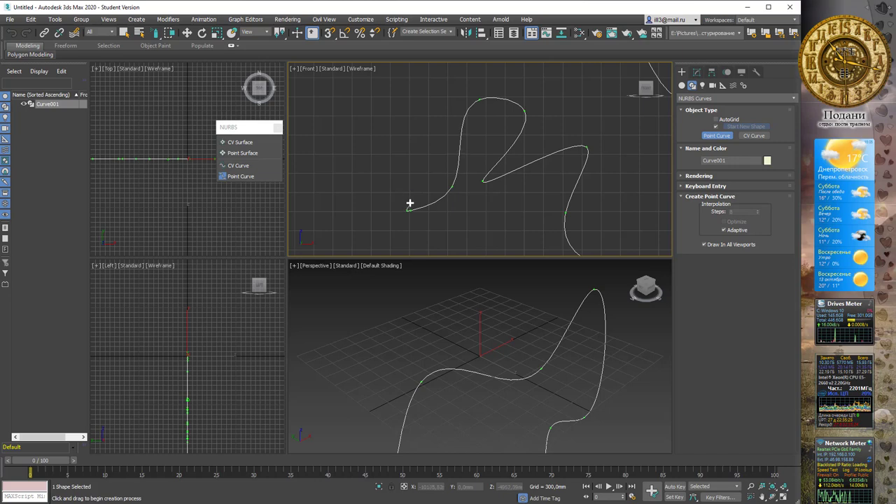
left_click(399, 147)
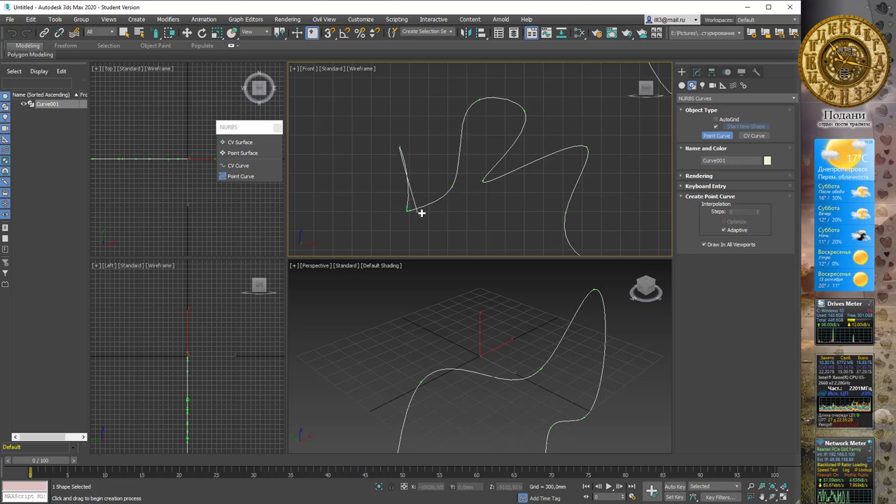
right_click(392, 145)
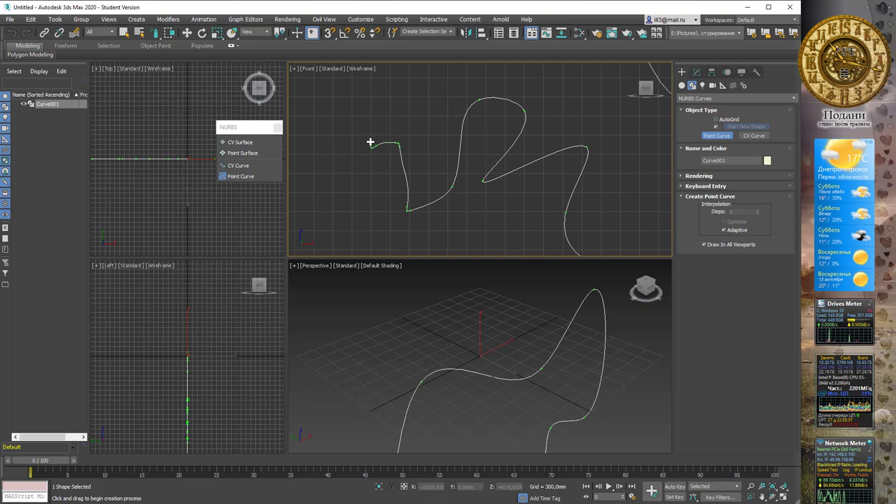
right_click(424, 115)
Switch to editing Curve001 and zoom and pan the Front view to frame the whole curve.
right_click(413, 137)
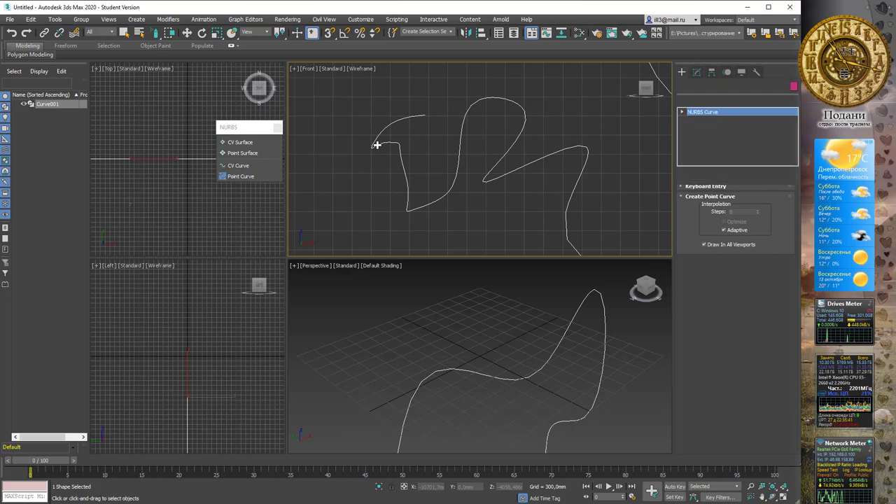
scroll(369, 147, "up", 4)
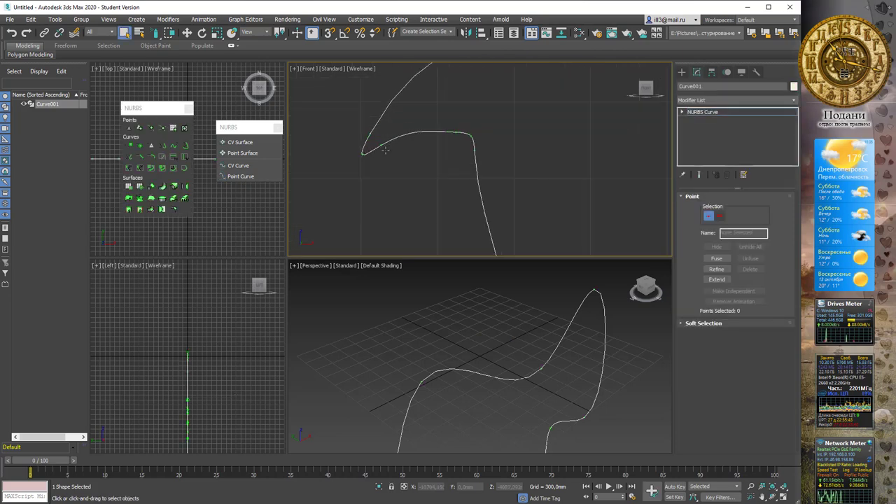
scroll(346, 144, "up", 2)
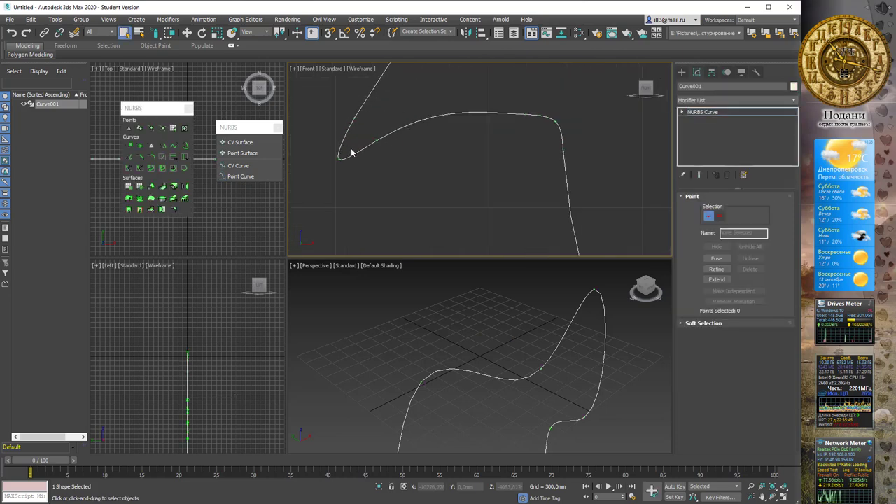
scroll(379, 161, "down", 2)
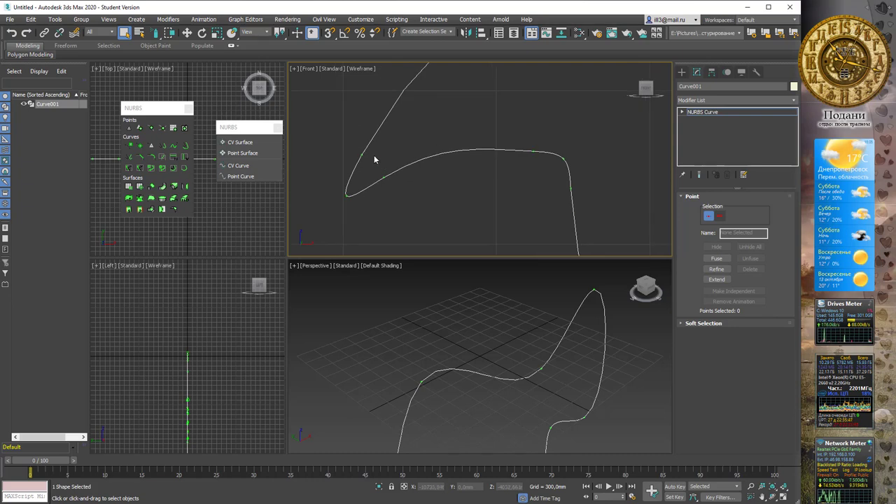
scroll(374, 154, "down", 2)
scroll(406, 147, "down", 2)
scroll(437, 140, "down", 1)
scroll(458, 138, "down", 1)
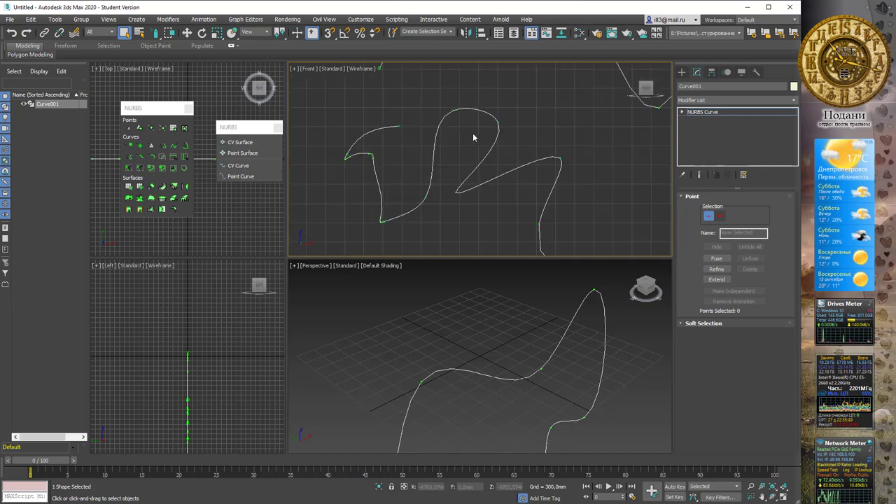
scroll(490, 122, "up", 2)
scroll(504, 119, "down", 1)
scroll(490, 144, "down", 1)
scroll(516, 117, "up", 1)
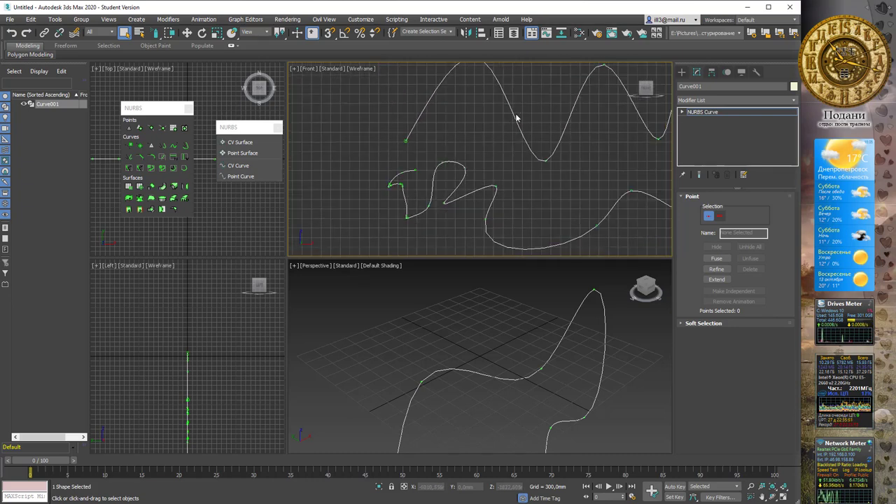
scroll(460, 148, "down", 2)
middle_click_drag(492, 109, 443, 123)
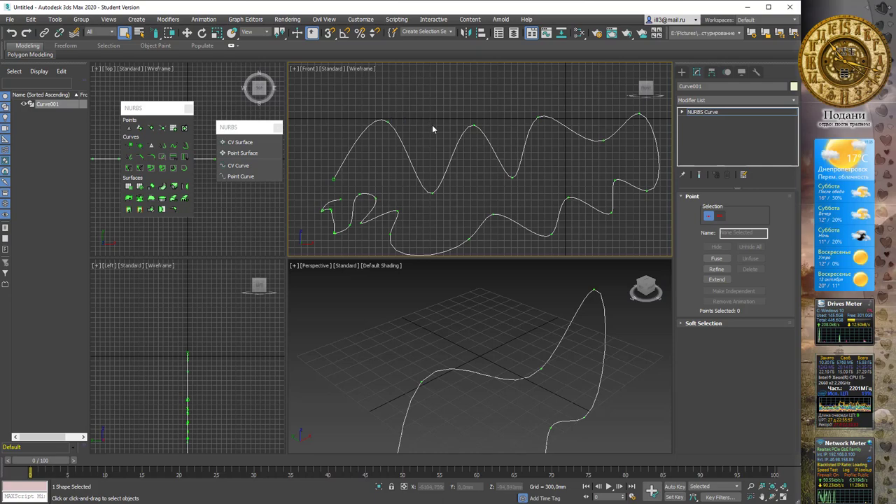
scroll(469, 126, "down", 2)
scroll(474, 133, "down", 1)
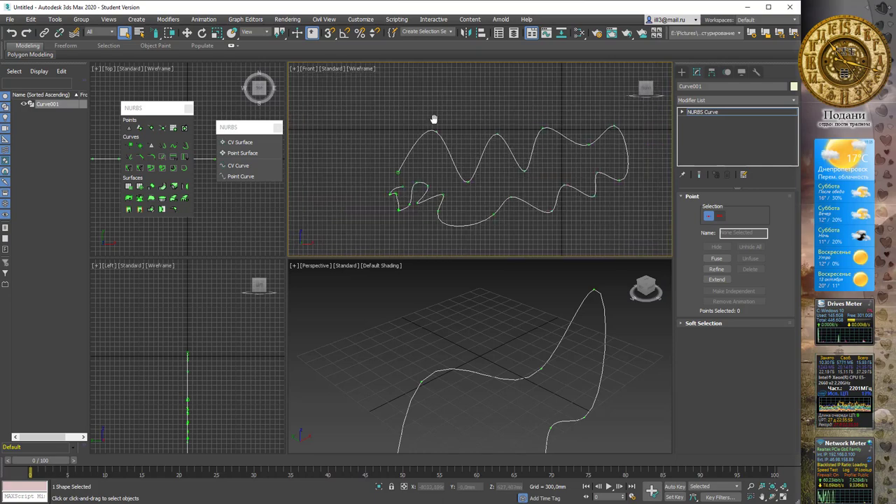
scroll(428, 146, "down", 1)
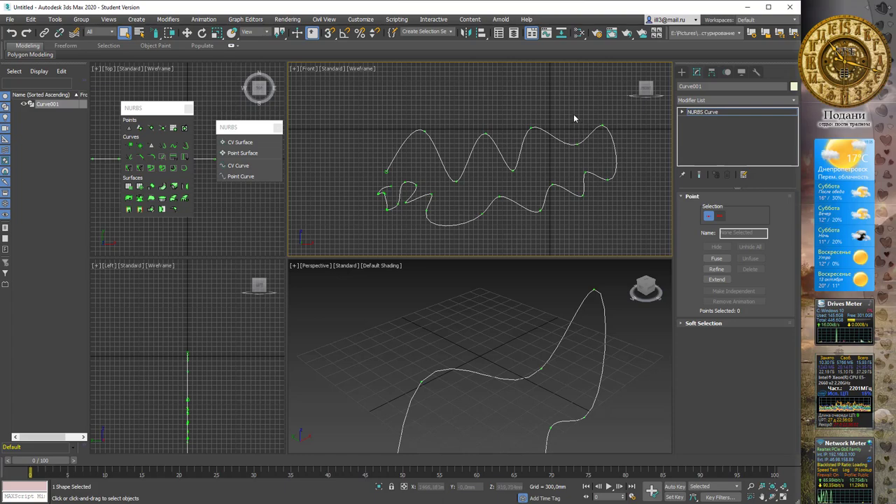
middle_click_drag(576, 116, 543, 133)
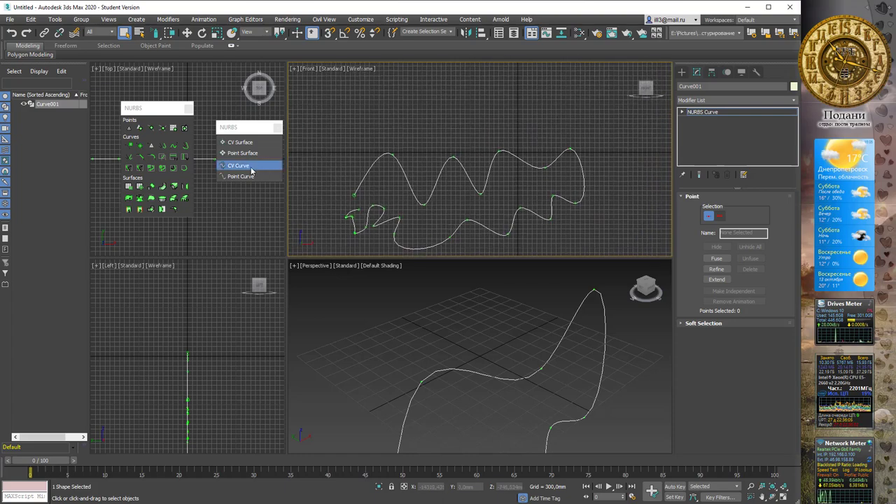
Start a CV curve above Curve001, placing control vertices rising right and zigzagging along the top.
left_click(242, 170)
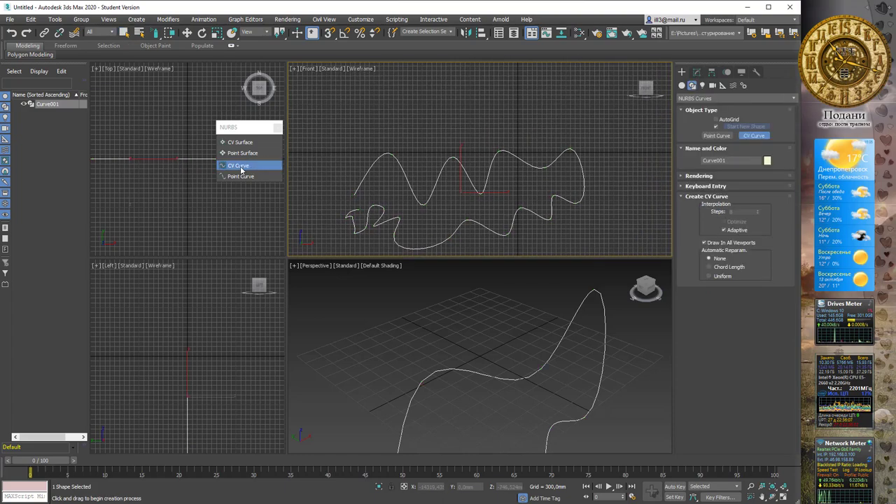
mouse_move(442, 114)
middle_mouse_down()
mouse_move(445, 175)
mouse_move(474, 130)
mouse_move(464, 141)
middle_mouse_up()
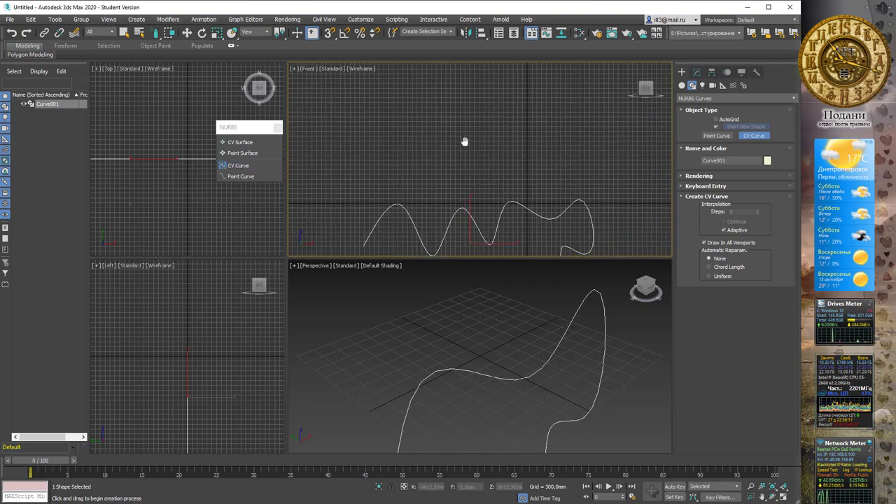
left_click(320, 159)
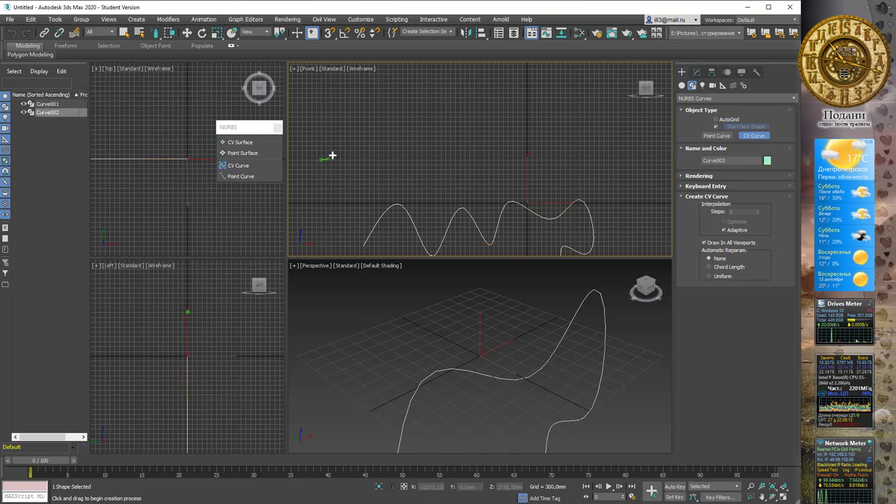
left_click(378, 151)
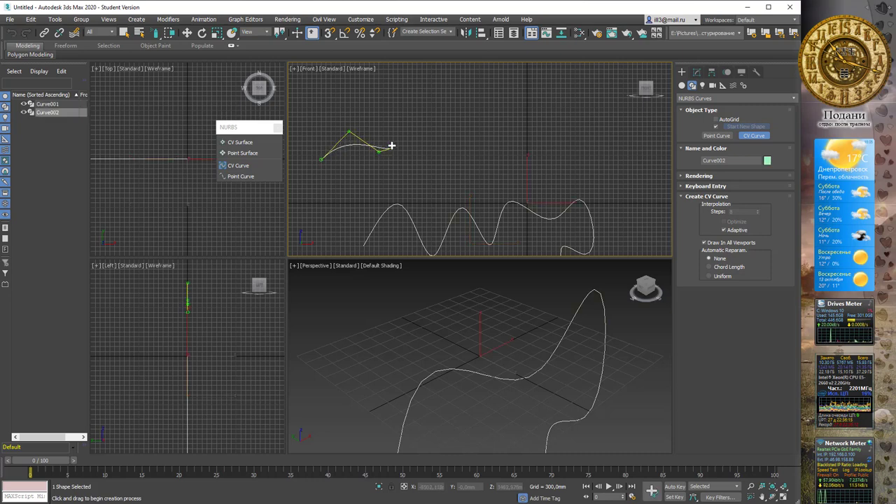
left_click(406, 112)
left_click(456, 105)
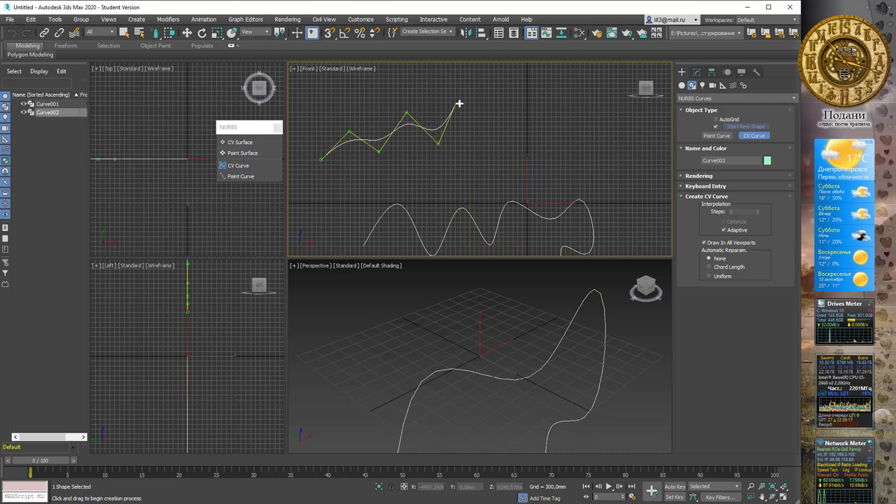
left_click(490, 125)
left_click(543, 103)
Add control vertices hooking the curve back left along the bottom, then finish Curve002.
left_click(613, 151)
left_click(580, 151)
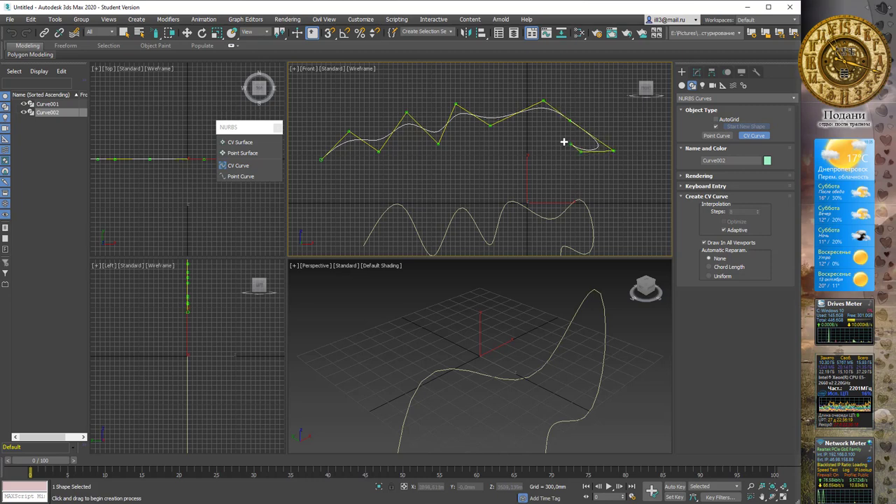
left_click(535, 140)
left_click(413, 177)
left_click(365, 185)
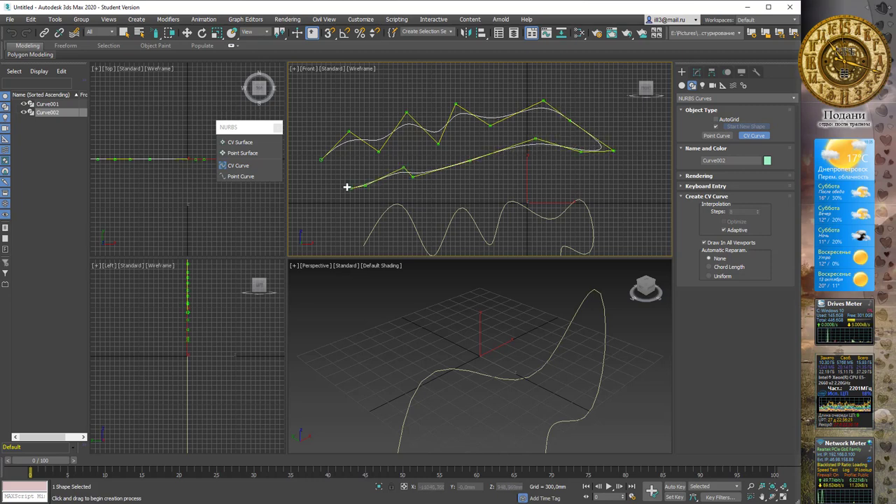
left_click(348, 222)
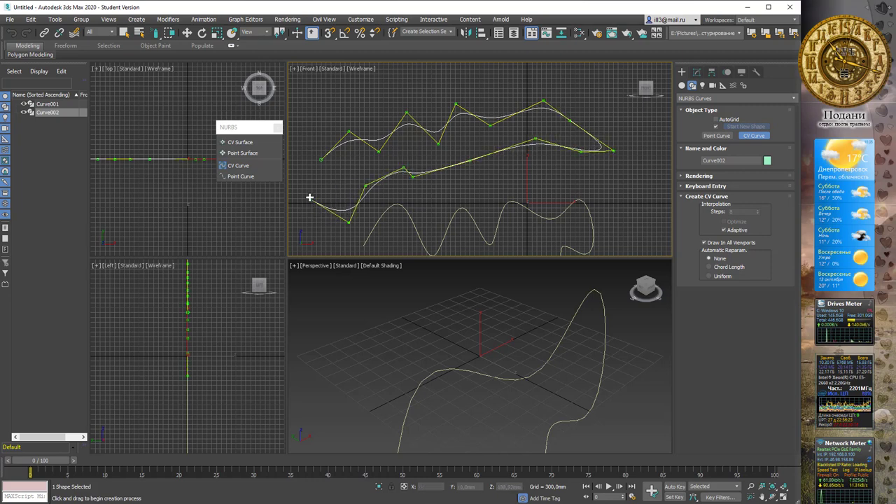
left_click(310, 189)
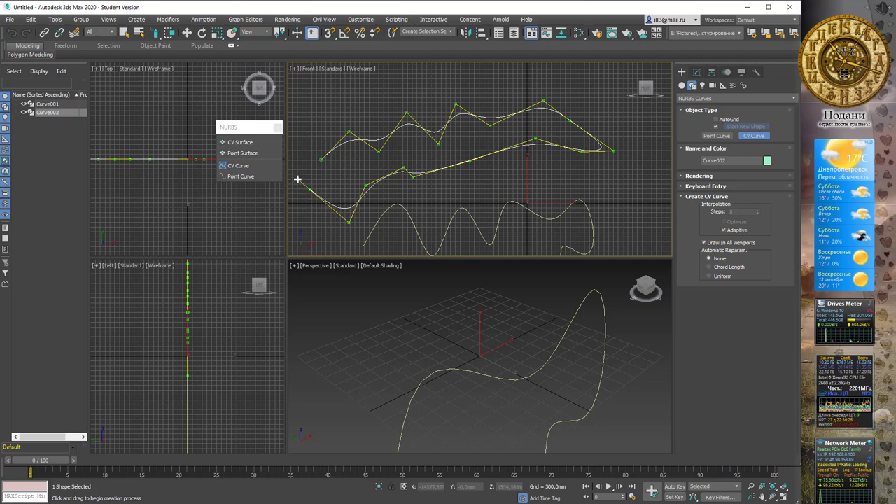
right_click(298, 179)
At the Curve CV level, move two control vertices of Curve002's left zigzag upward into higher bumps.
right_click(320, 164)
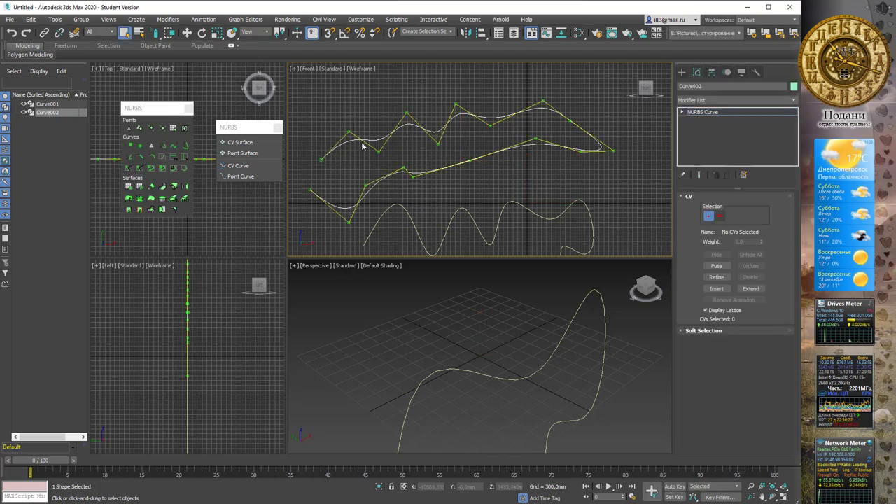
left_click(348, 131)
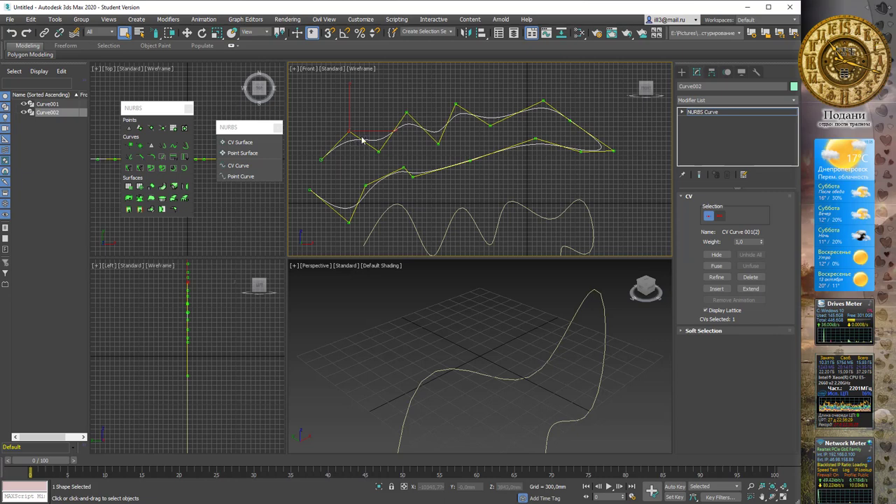
key("w")
left_click_drag(356, 123, 352, 114)
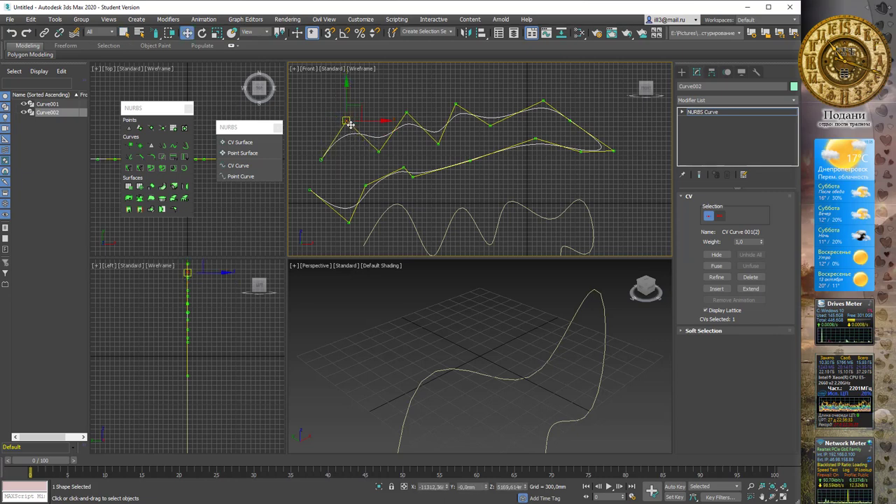
left_click(379, 149)
mouse_move(379, 127)
left_mouse_down()
mouse_move(378, 88)
mouse_move(400, 130)
left_mouse_up()
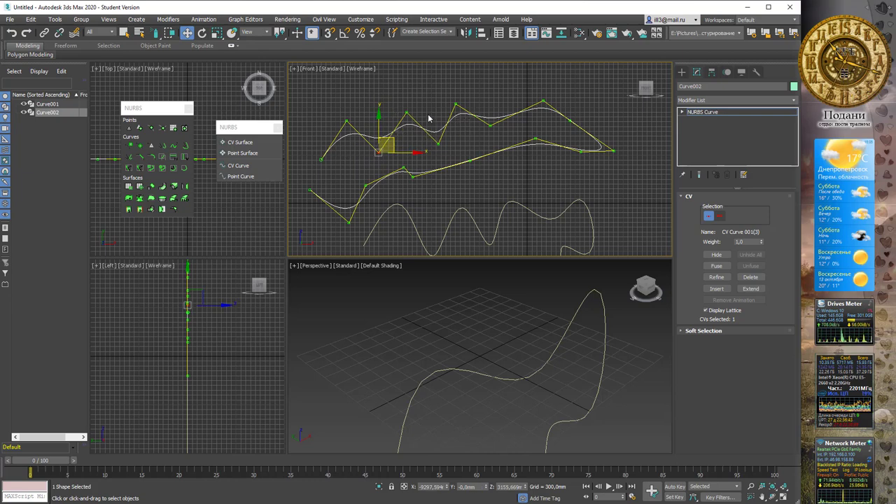
left_click(684, 112)
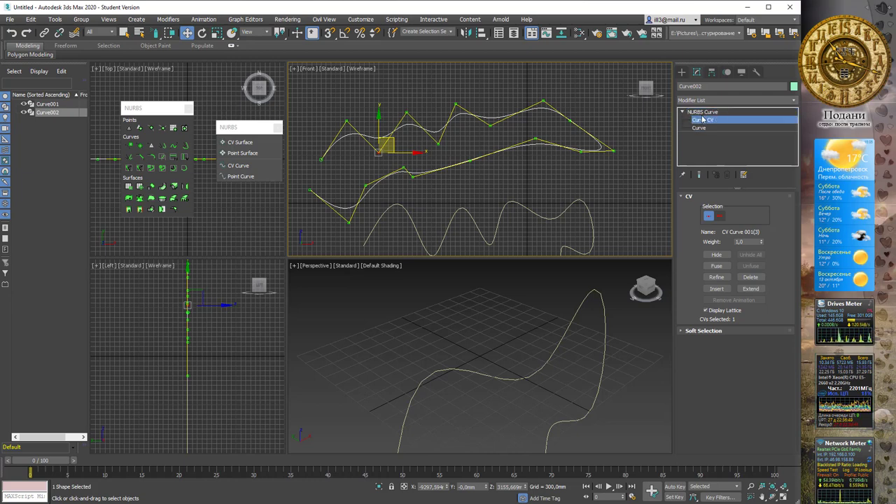
At the Curve sub-object level, move the whole upper CV curve higher.
left_click(702, 129)
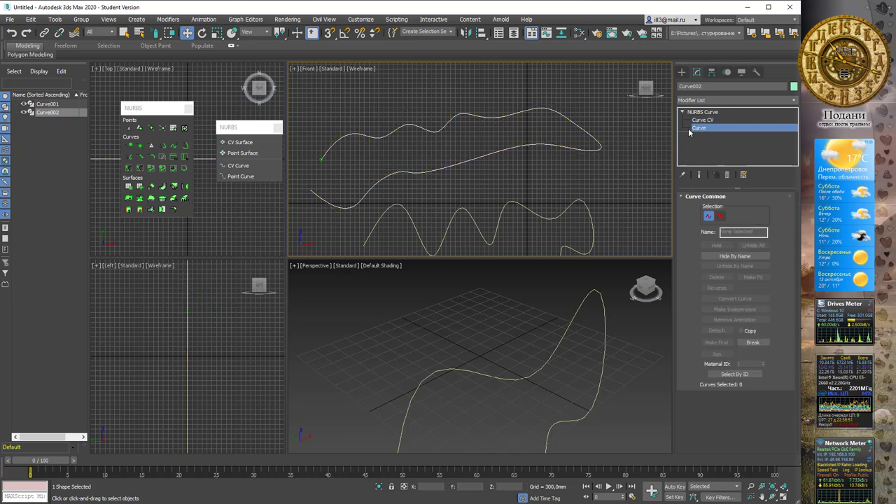
left_click(470, 117)
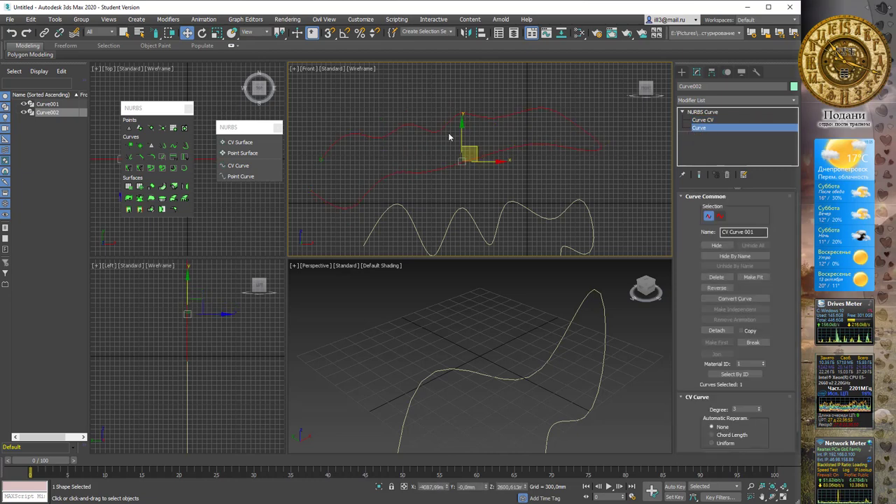
left_click_drag(470, 148, 476, 131)
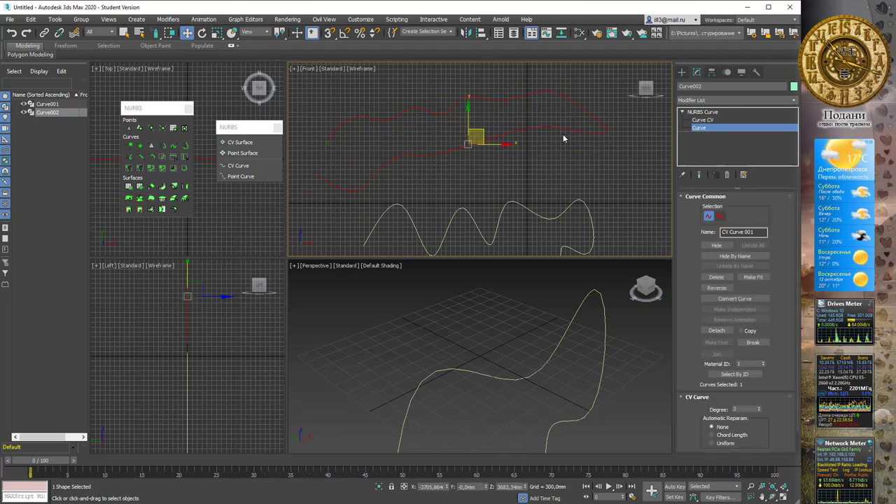
Reposition a top control vertex at the Curve CV level, then return to the whole object.
left_click(712, 124)
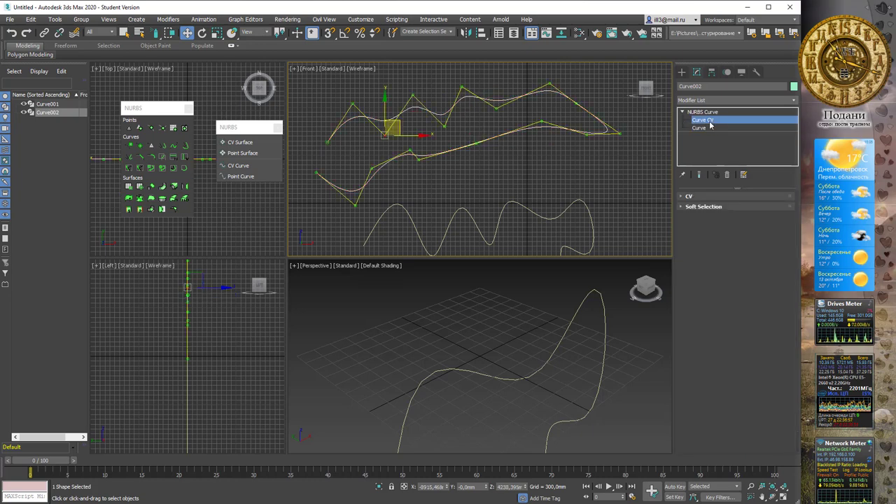
left_click(462, 87)
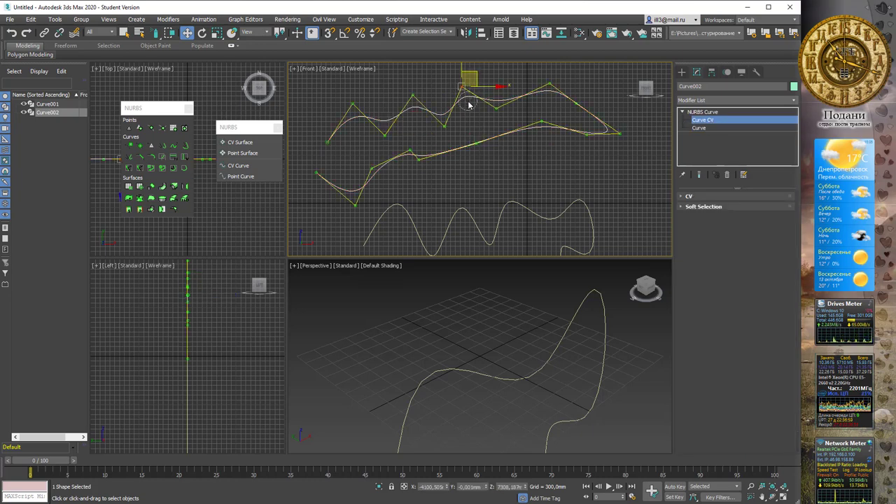
left_click_drag(475, 83, 474, 94)
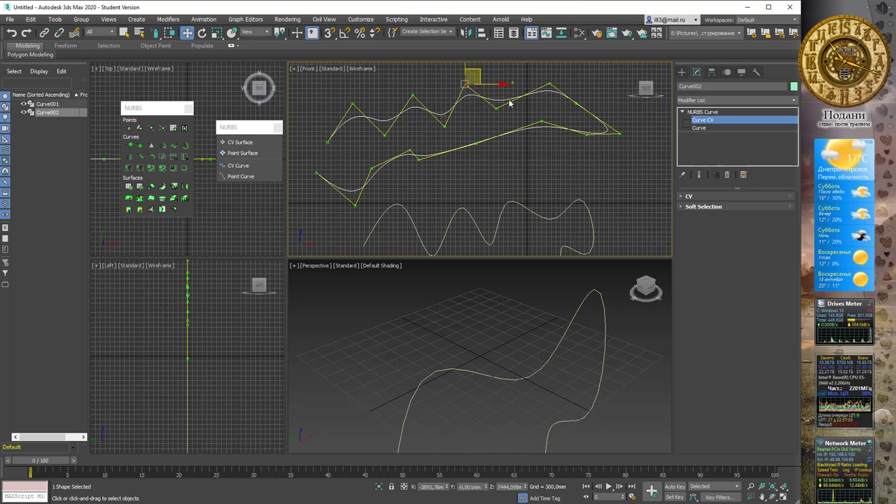
left_click(702, 112)
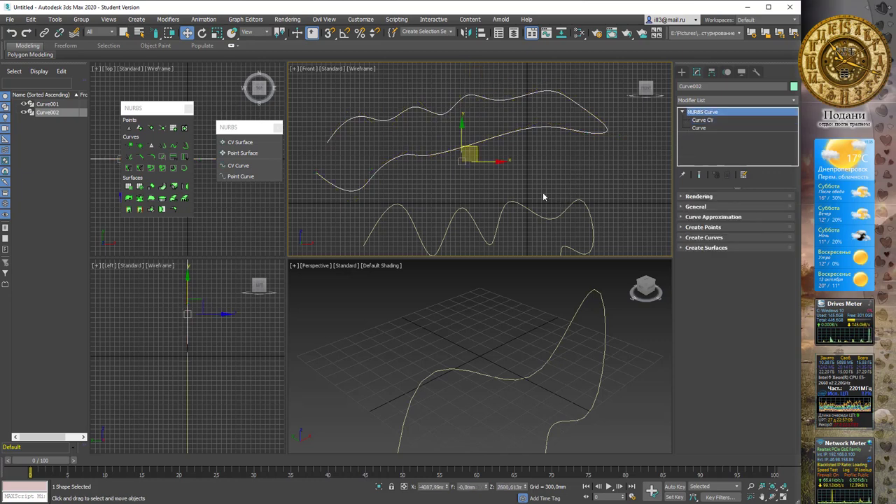
Select Curve001 and enter its Point and Curve sub-object levels with the curve in view.
left_click(550, 214)
left_click(551, 215)
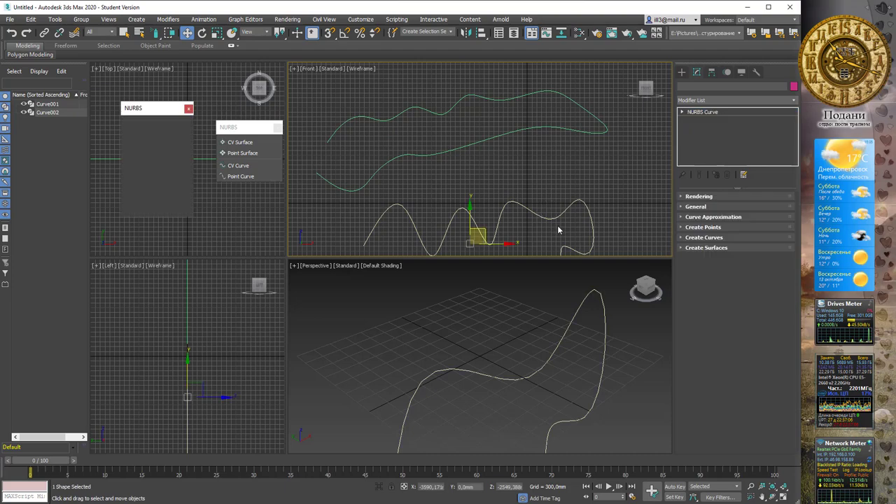
left_click(683, 113)
middle_click_drag(489, 173, 482, 118)
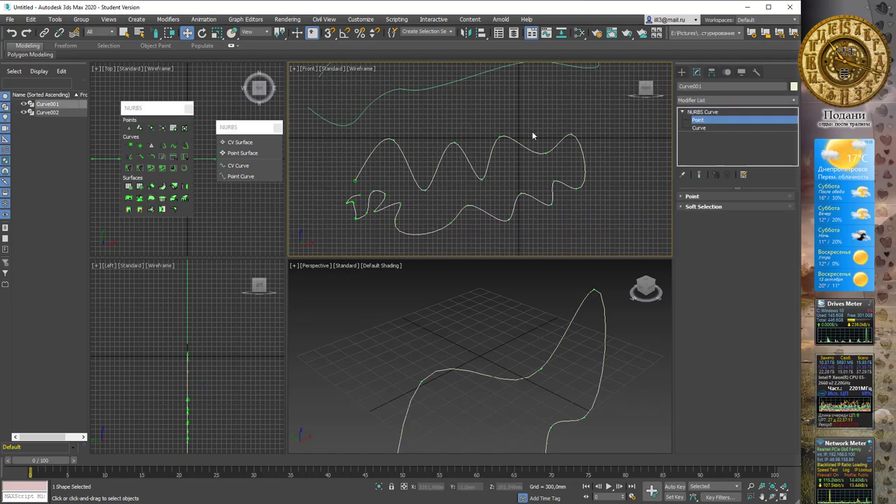
left_click(699, 128)
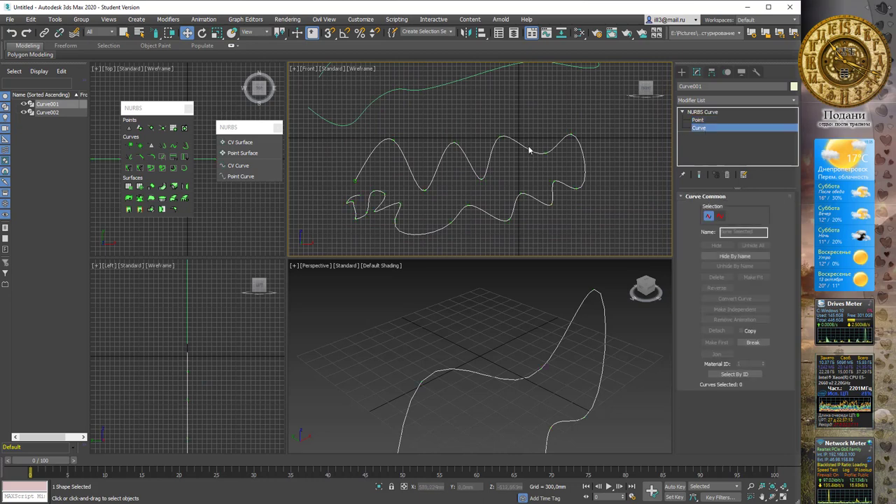
left_click(530, 150)
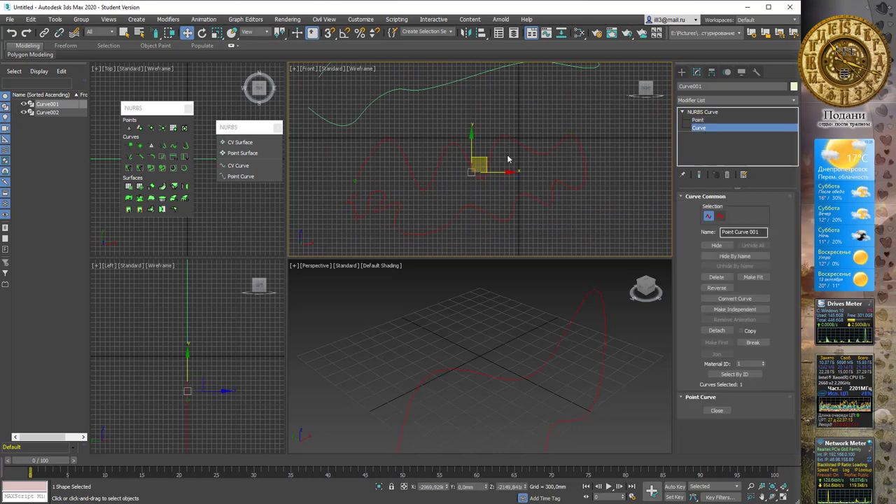
left_click(698, 120)
Nudge a point of the upper wave row slightly left, then exit to the object and deselect.
left_click(414, 130)
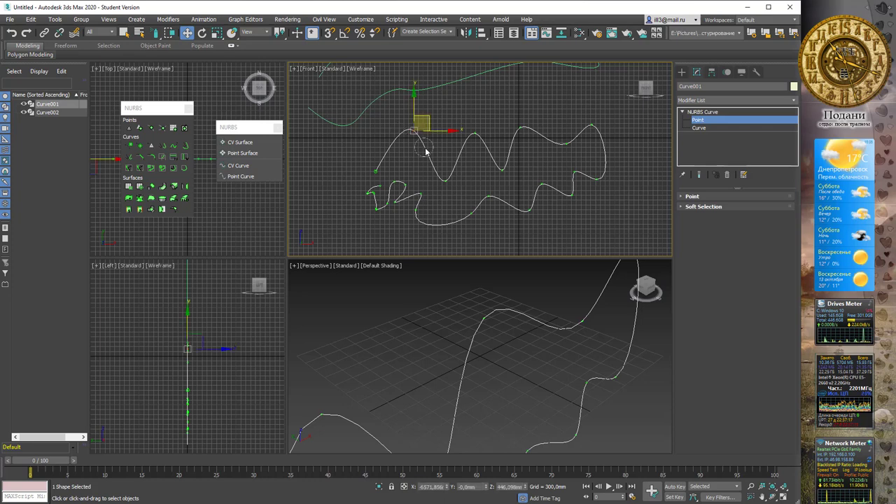
left_click_drag(425, 114, 421, 114)
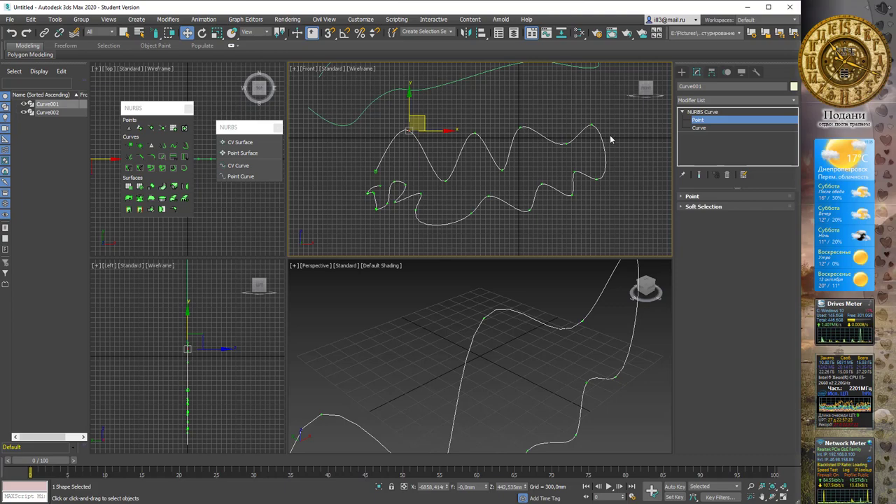
middle_click_drag(519, 107, 528, 166)
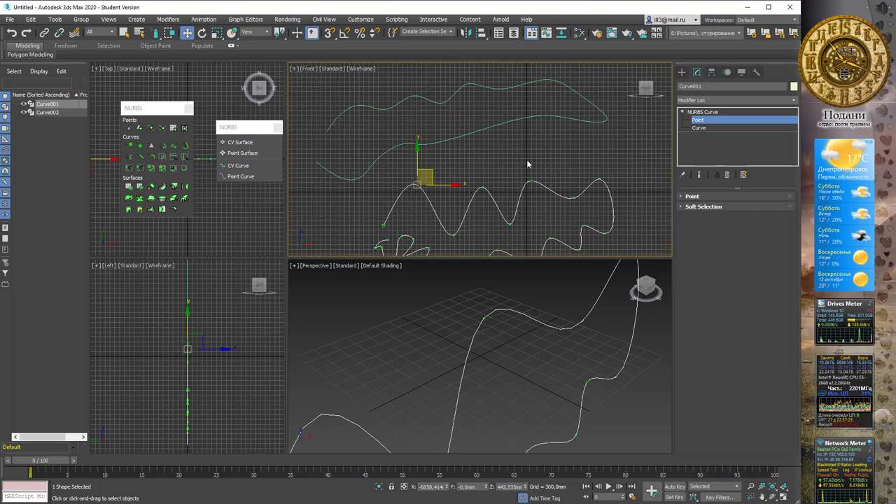
left_click(468, 137)
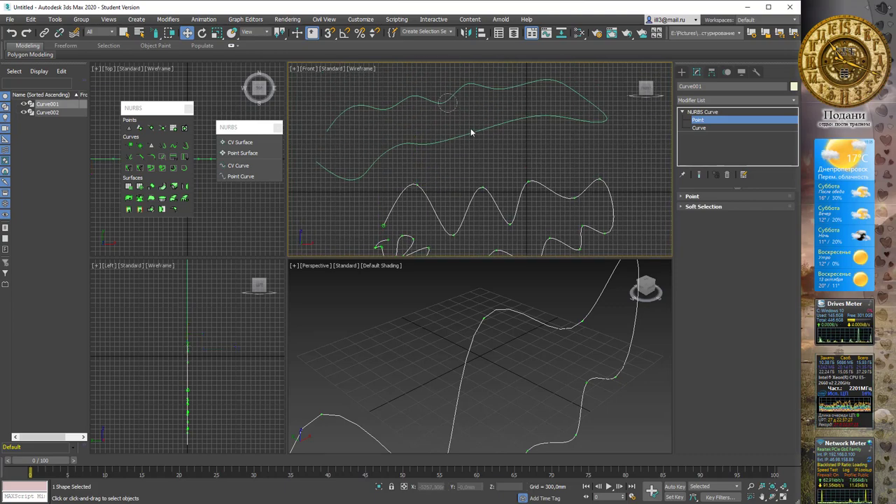
left_click(714, 112)
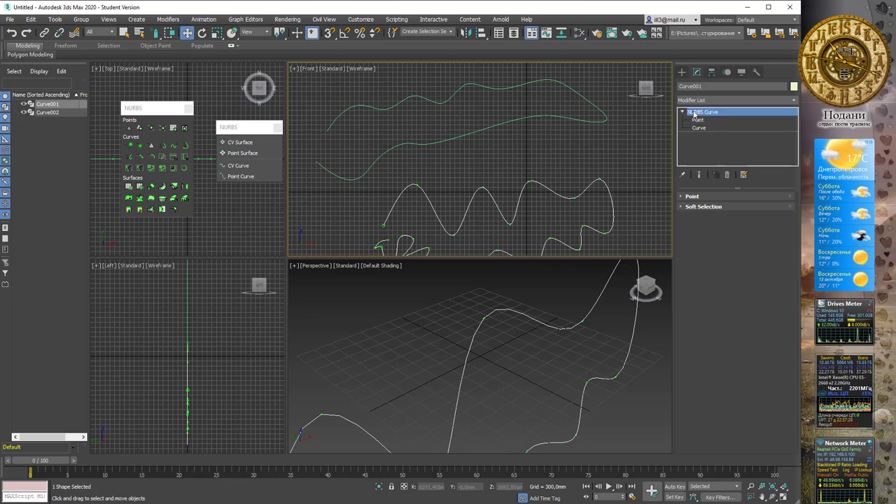
left_click(478, 116)
Select Curve002 at Curve CV level, expand the CV rollout showing weight 1.0, and zoom onto the CV.
left_click(428, 90)
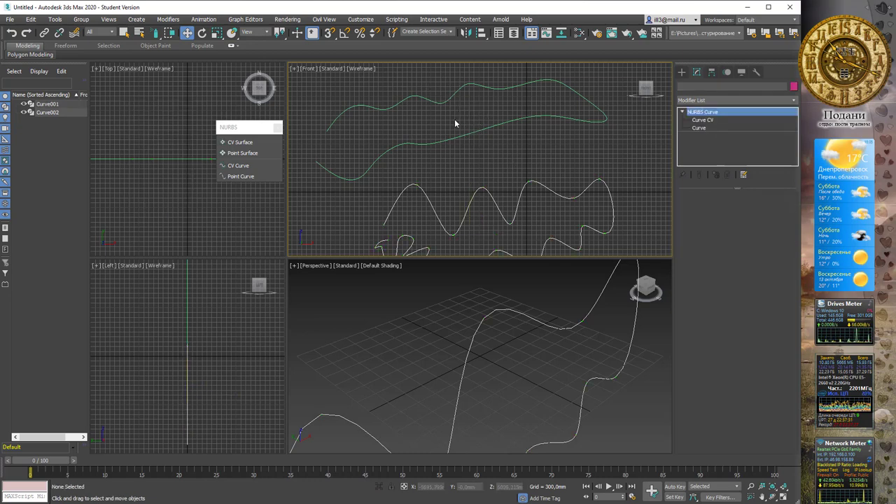
left_click(706, 119)
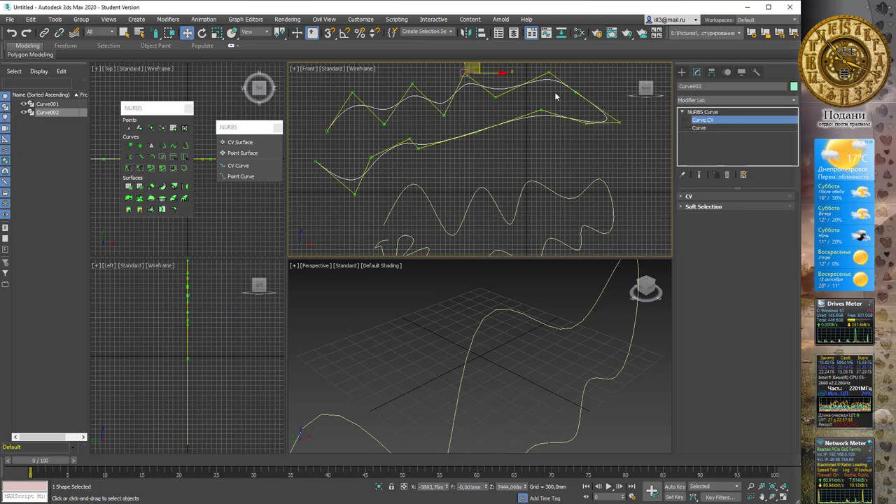
middle_click_drag(514, 95, 523, 132)
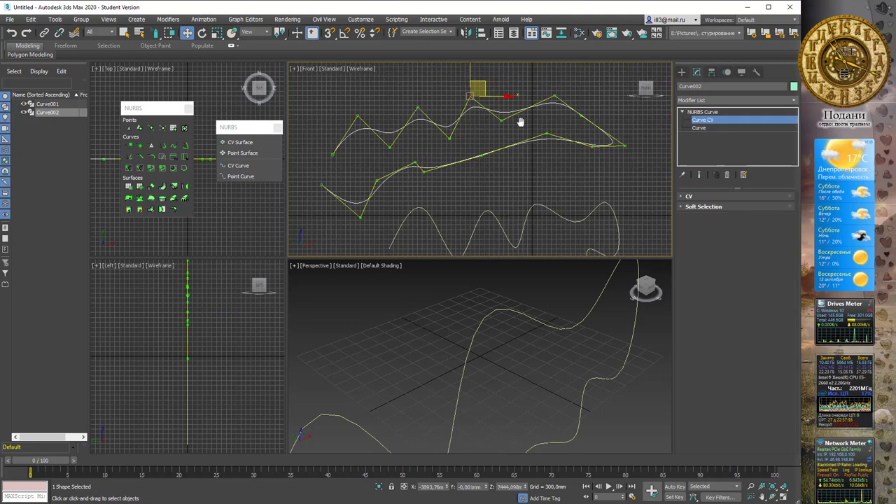
left_click(684, 197)
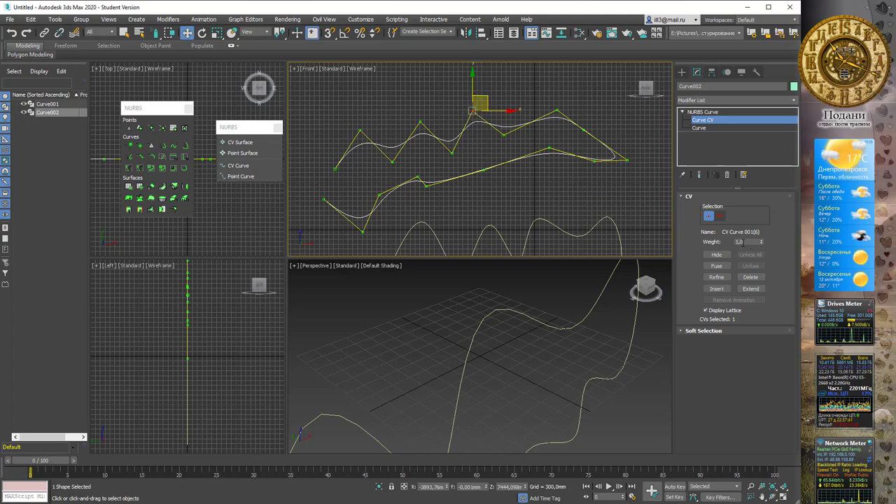
scroll(532, 133, "up", 3)
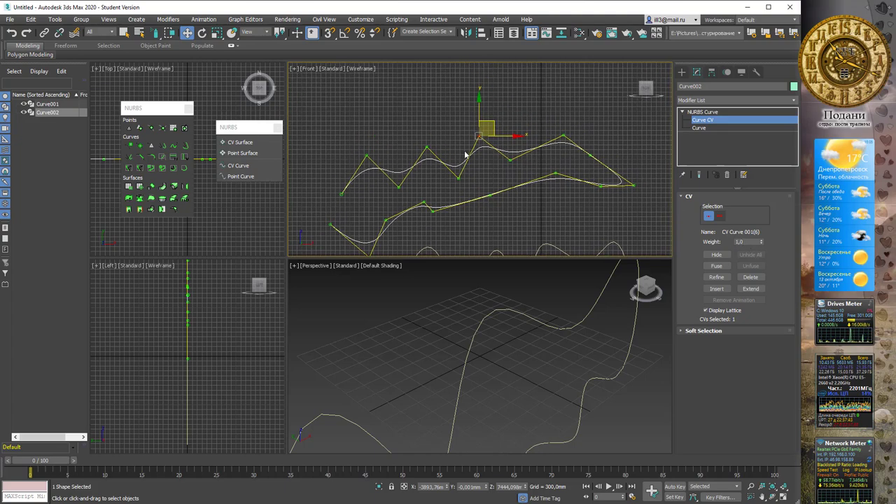
scroll(532, 133, "up", 3)
mouse_move(562, 111)
middle_mouse_down()
mouse_move(543, 124)
mouse_move(556, 109)
mouse_move(540, 116)
middle_mouse_up()
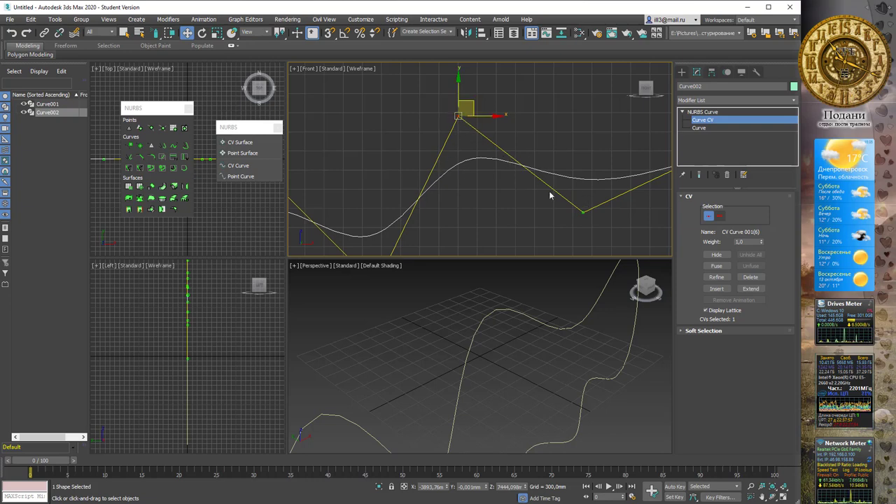
Drag the peak control vertex's Weight spinner down to 2.2.
left_click_drag(761, 241, 759, 207)
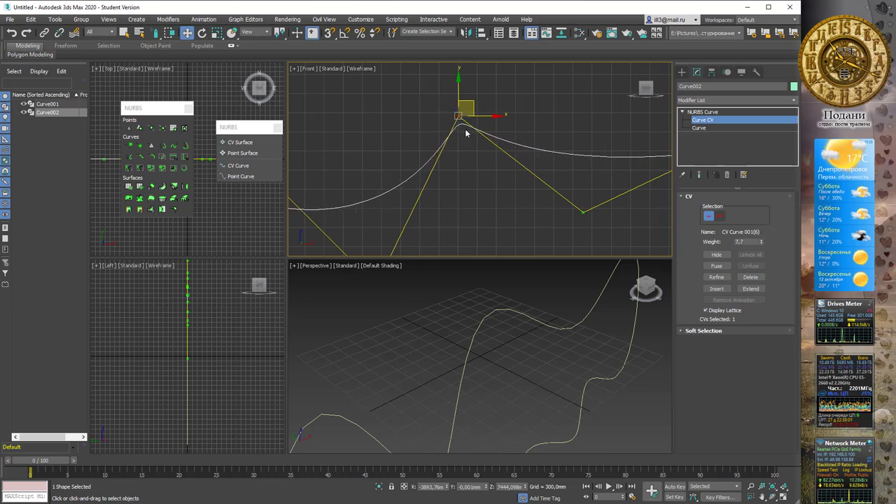
left_click_drag(762, 246, 765, 283)
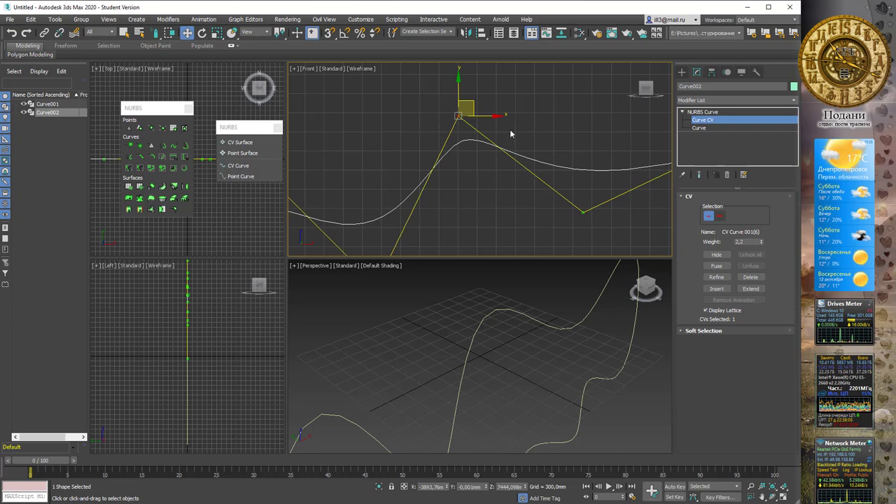
scroll(509, 129, "down", 2)
scroll(522, 126, "down", 2)
scroll(518, 128, "down", 2)
scroll(509, 123, "down", 2)
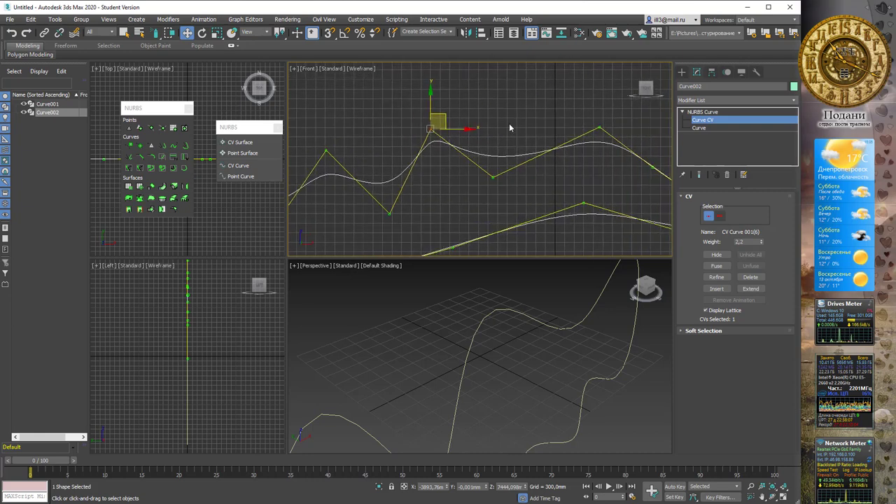
Pan and zoom the Front viewport to frame both curves.
middle_click_drag(499, 108, 489, 127)
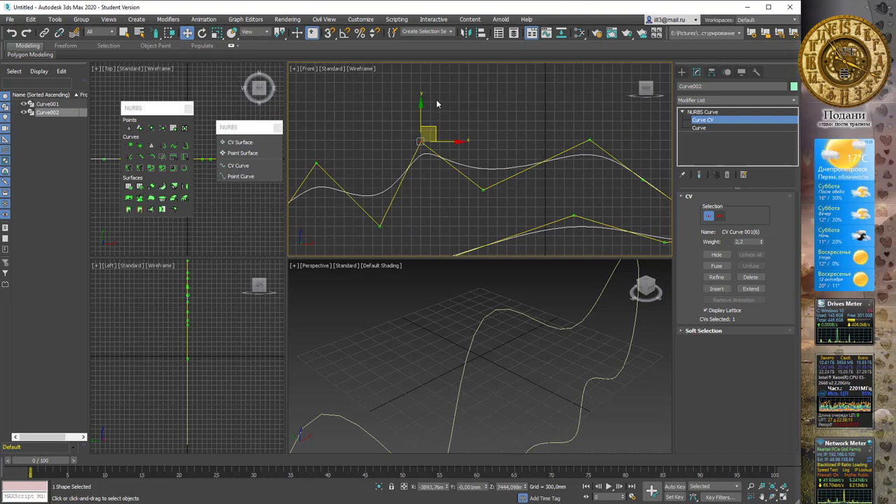
middle_click_drag(437, 103, 522, 86)
scroll(516, 110, "down", 2)
scroll(487, 120, "down", 2)
scroll(459, 124, "down", 1)
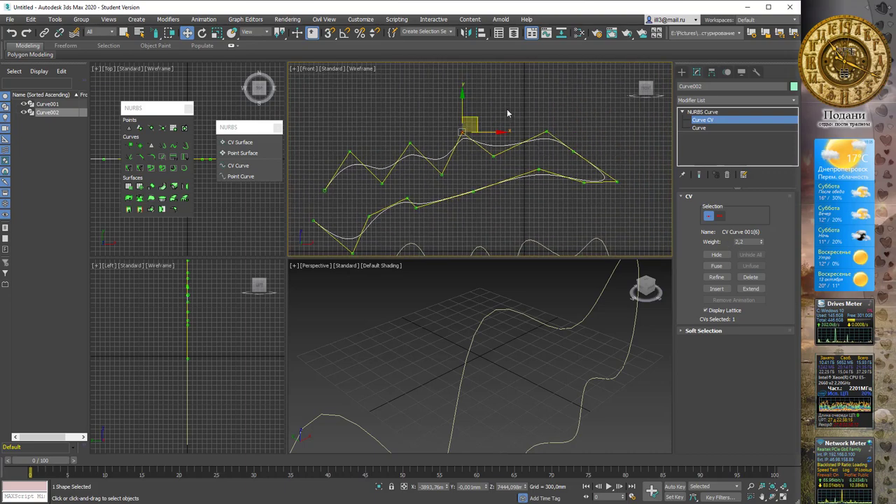
mouse_move(508, 110)
middle_mouse_down()
mouse_move(448, 107)
mouse_move(518, 124)
middle_mouse_up()
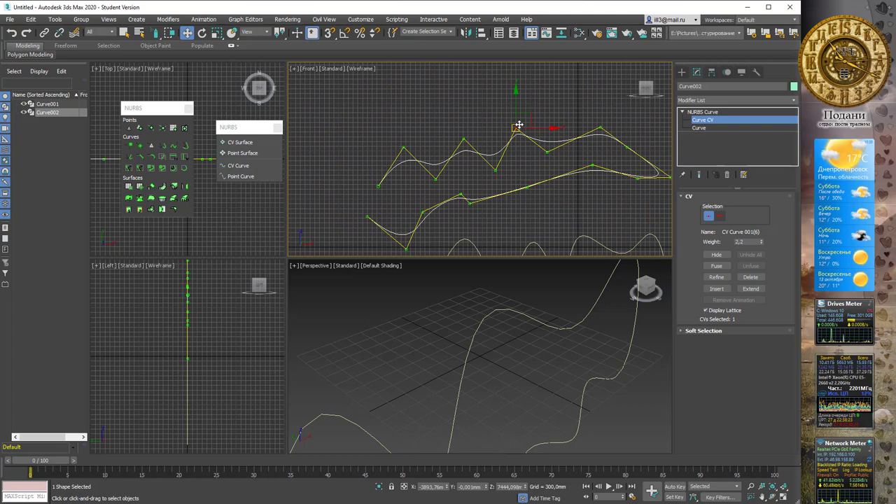
middle_click_drag(518, 125, 492, 110)
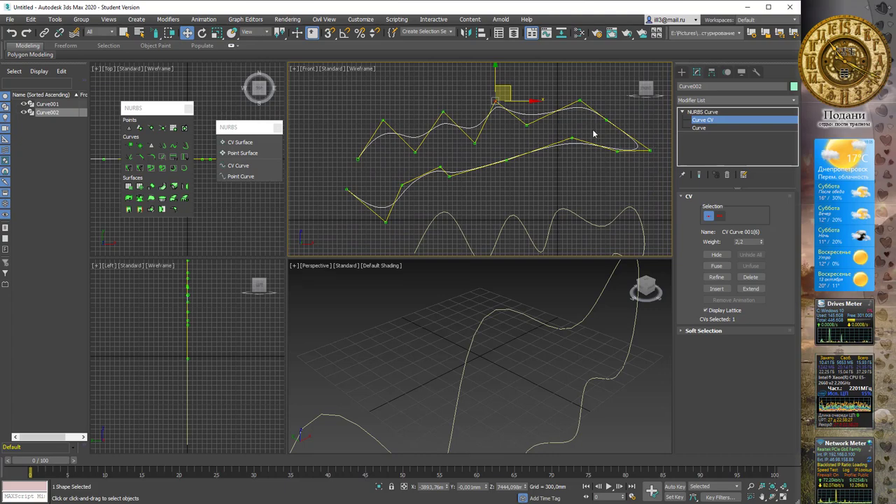
scroll(569, 124, "down", 1)
scroll(569, 128, "down", 2)
middle_click_drag(570, 128, 491, 132)
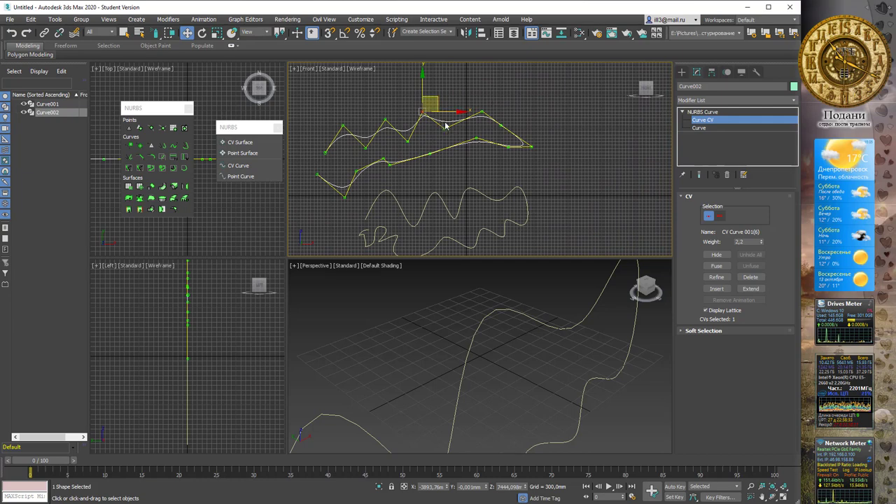
From the NURBS Curve top level of Curve002, use General > Attach to join Curve001.
left_click(702, 112)
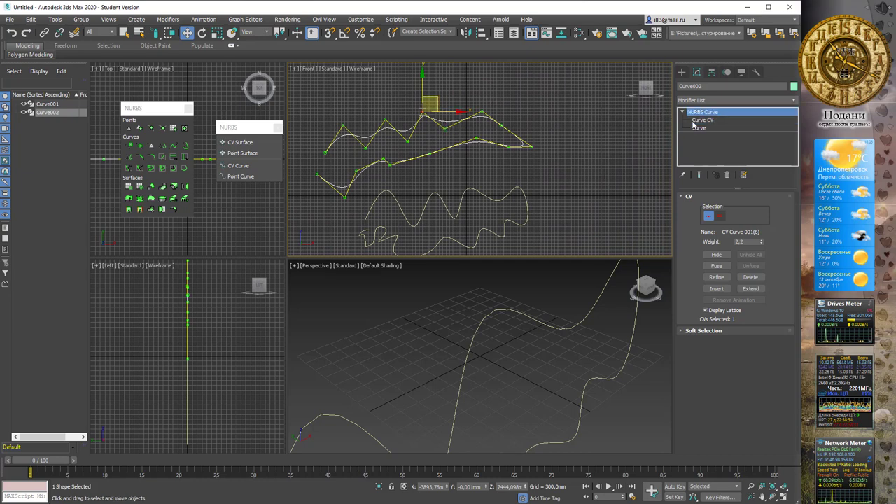
left_click(516, 187)
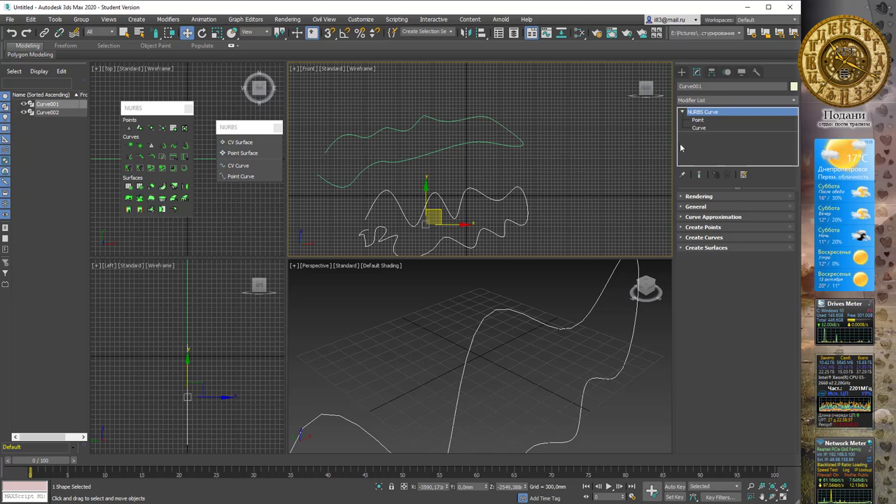
left_click(500, 123)
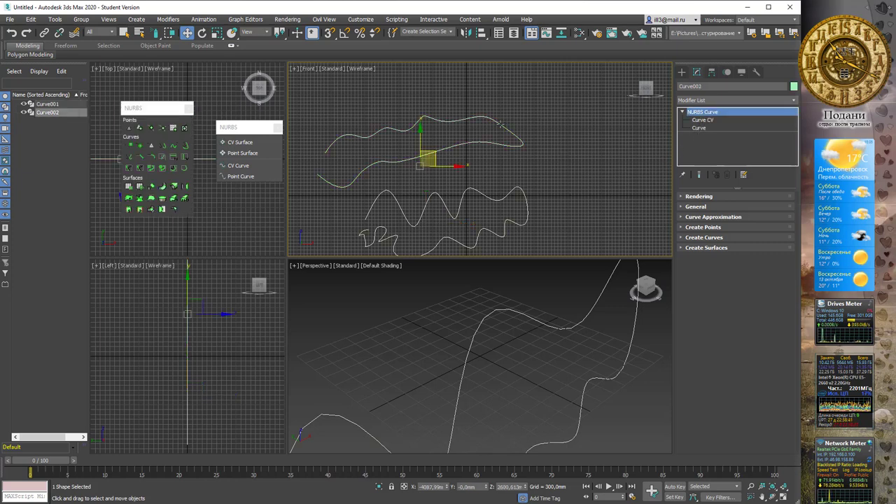
left_click(682, 207)
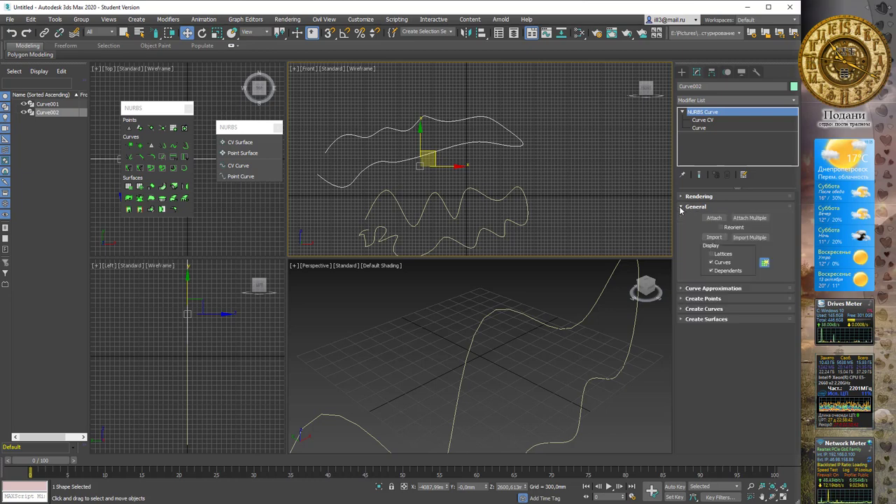
left_click(714, 219)
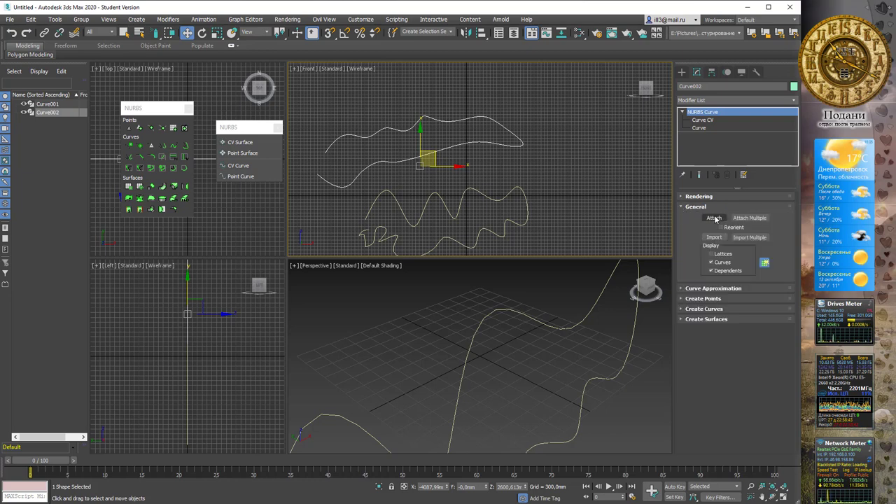
left_click(523, 195)
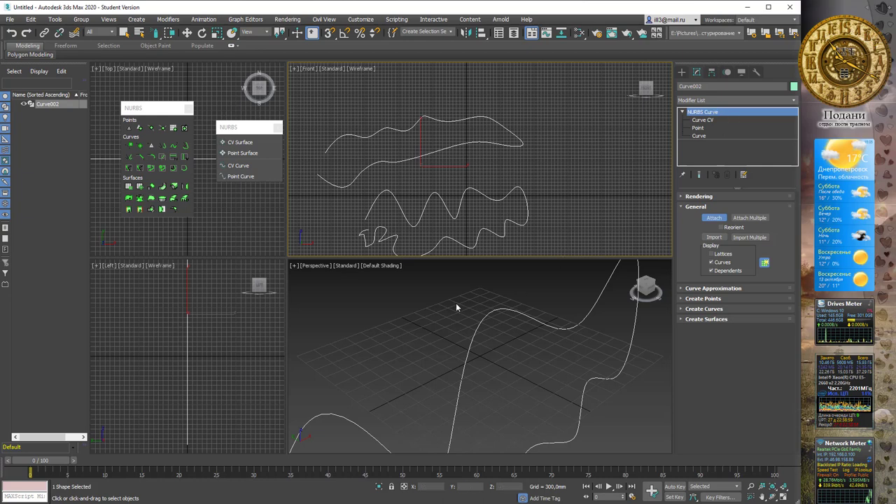
Draw a flat NURBS point surface in the Perspective view, shown with edged faces.
middle_click_drag(456, 302, 397, 297, "alt")
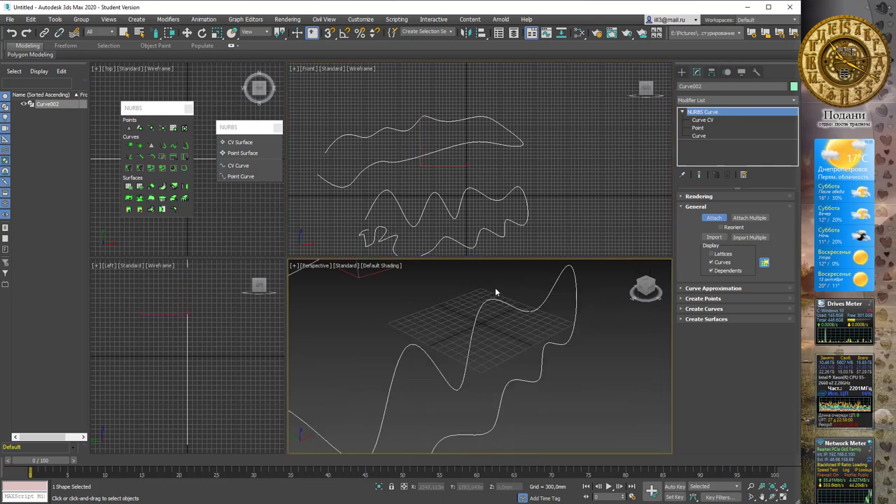
left_click(243, 152)
middle_click_drag(618, 340, 484, 332, "alt")
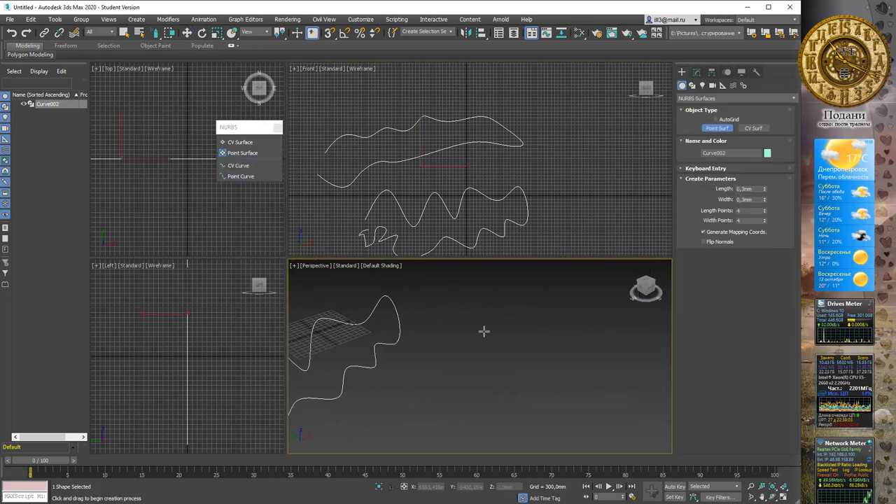
left_click_drag(466, 325, 469, 416)
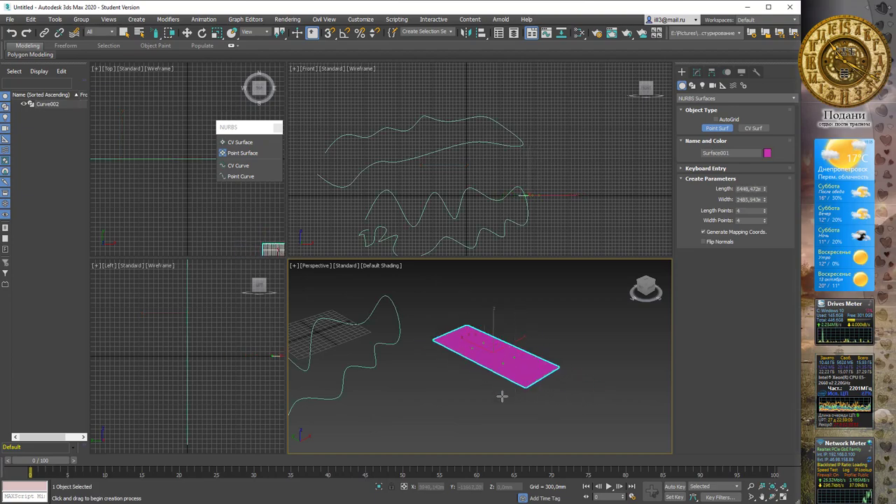
middle_click_drag(469, 417, 537, 333, "alt")
key("F4")
Zoom extents in all viewports and open Surface001 in the Modify panel.
scroll(516, 367, "up", 4)
left_click(782, 488)
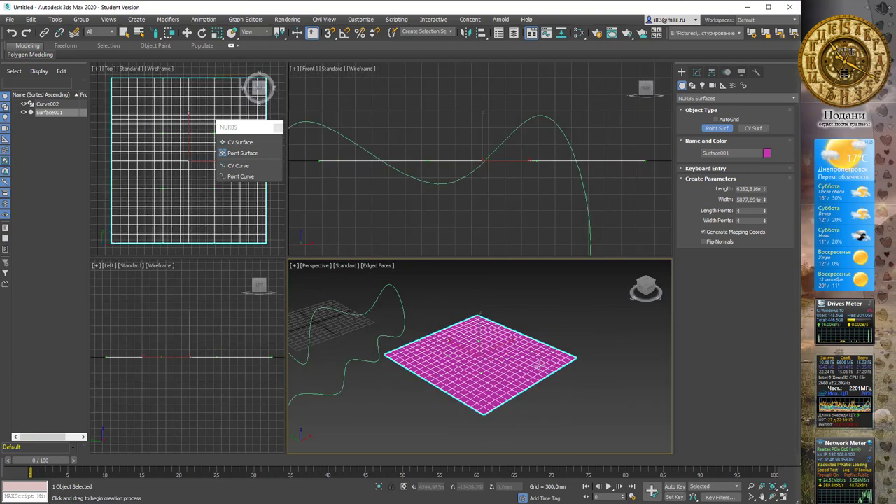
middle_click_drag(517, 341, 521, 343)
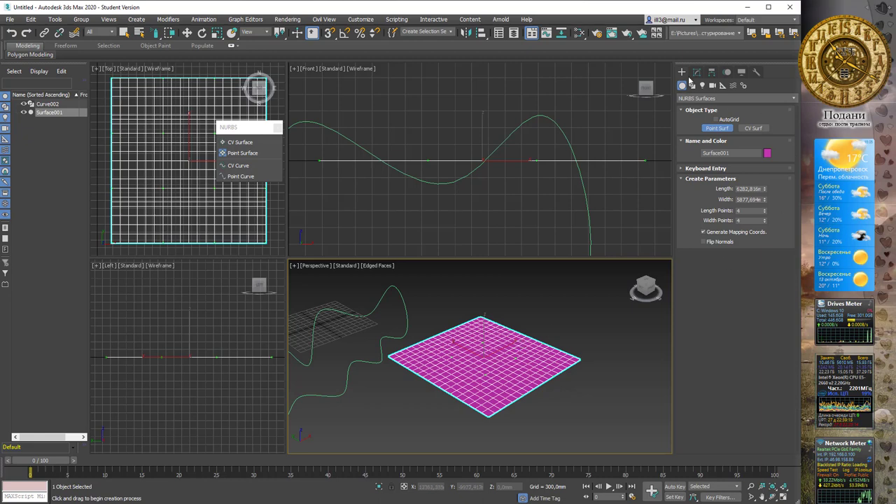
left_click(697, 71)
At Surface level, delete the point surface and undo to restore it.
left_click(708, 120)
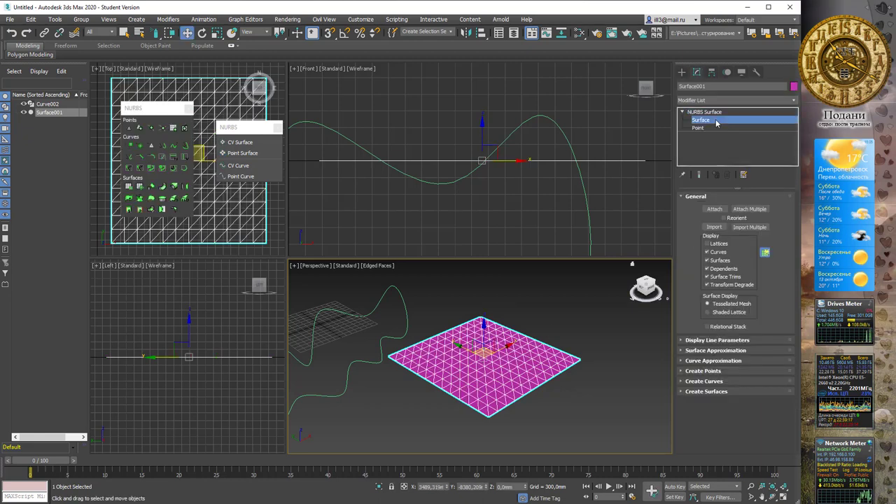
left_click(483, 350)
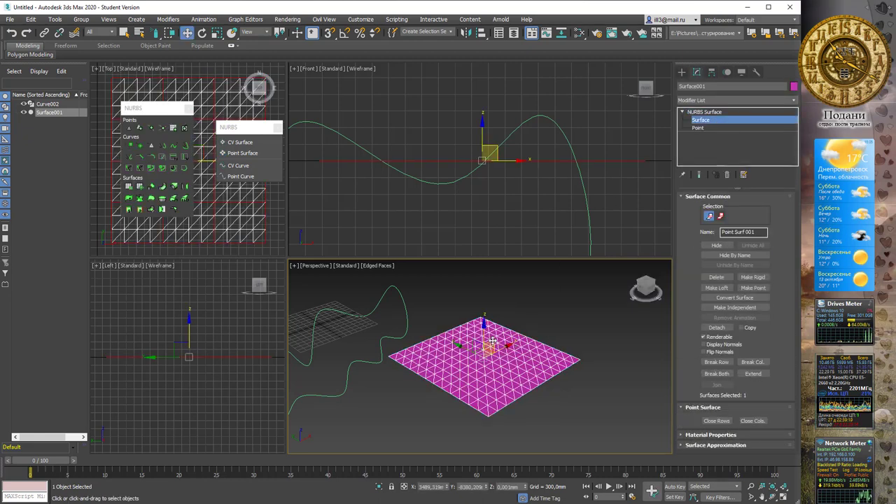
key("Delete")
key("ctrl+z")
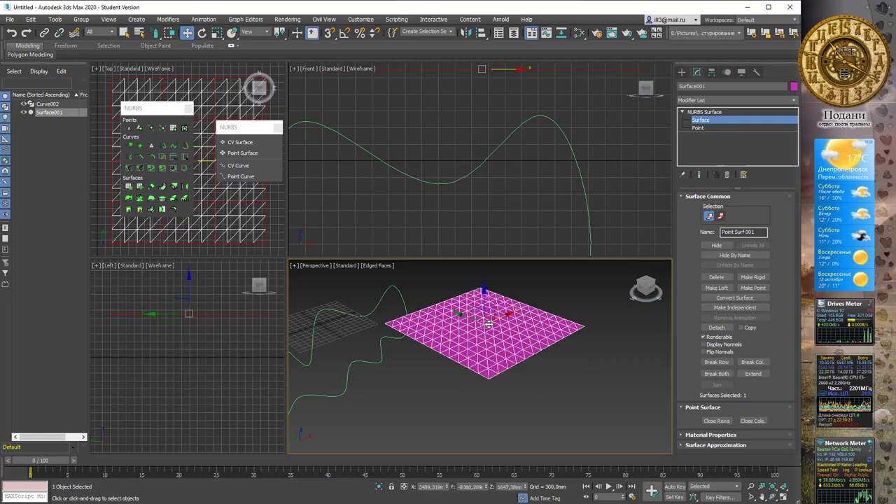
key("Delete")
key("ctrl+z")
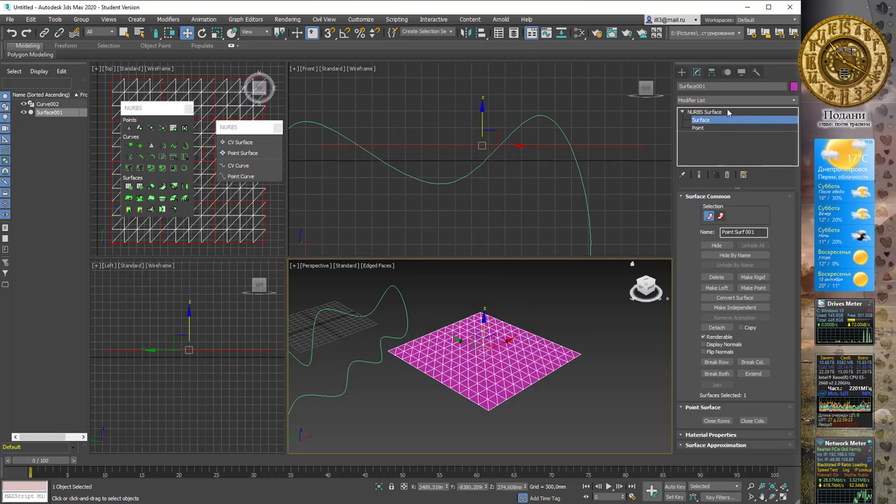
At Point level, raise the top corner, Point 011 into a central peak, and front corner Point 001.
left_click(698, 127)
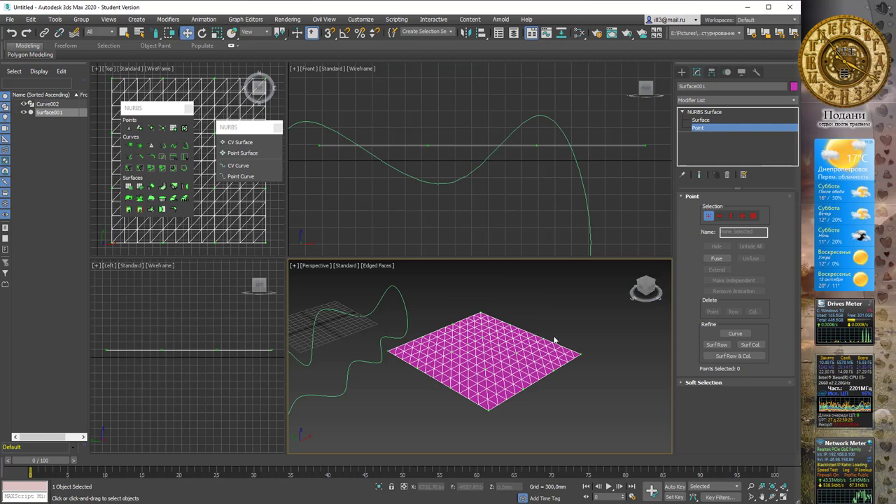
left_click(481, 313)
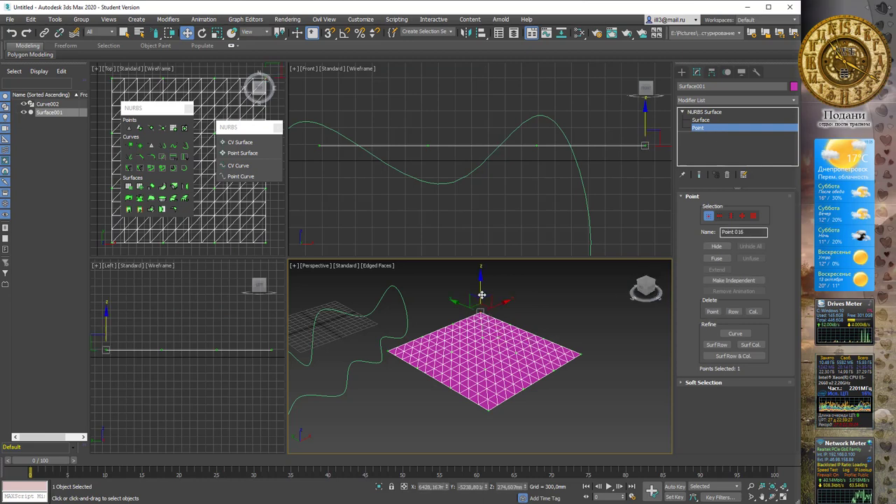
left_click_drag(489, 301, 478, 287)
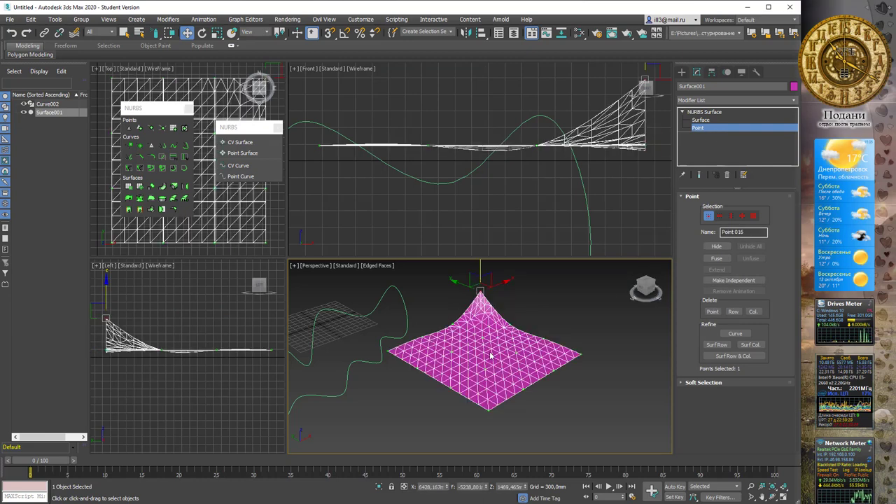
left_click(492, 356)
key("F3")
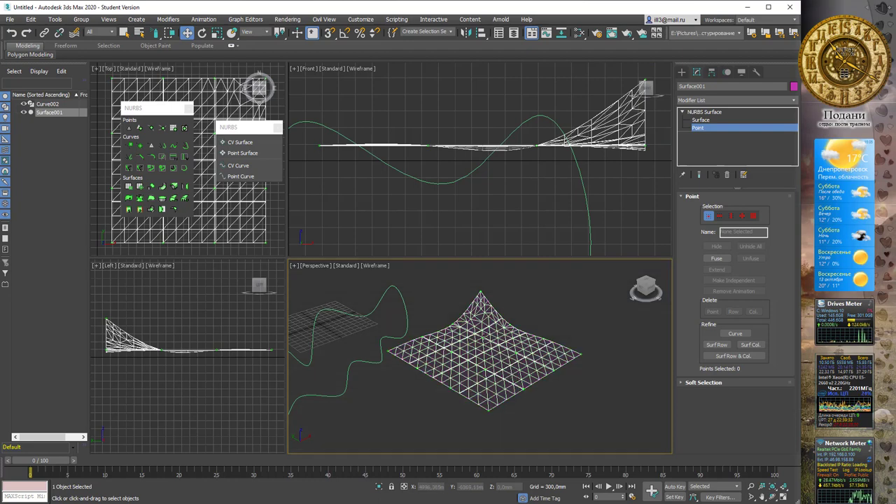
left_click(483, 337)
left_click_drag(516, 350, 520, 306)
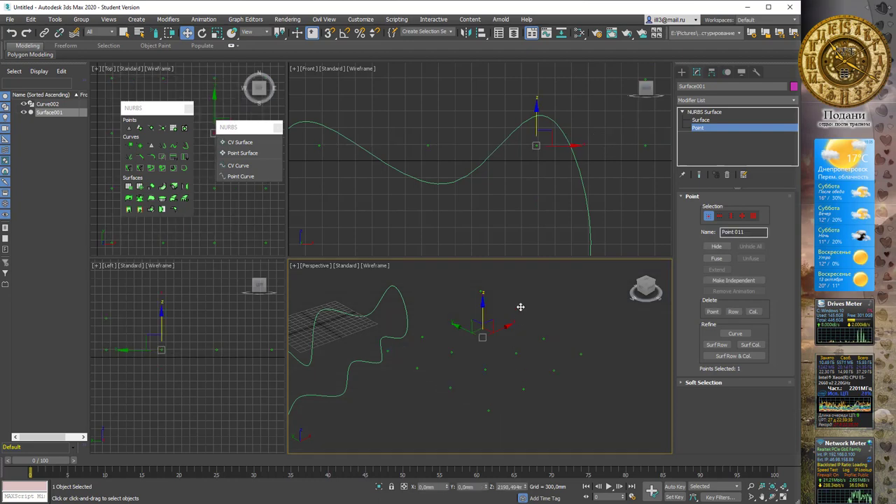
left_click(485, 409)
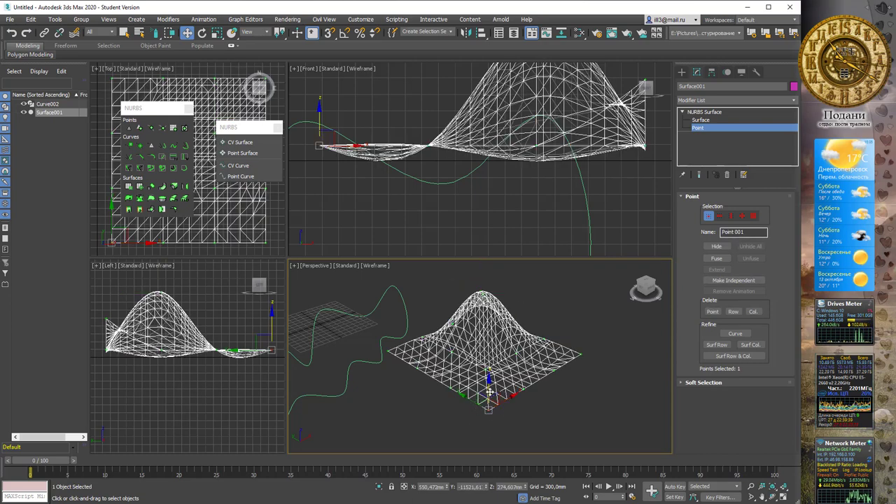
left_click_drag(495, 389, 543, 335)
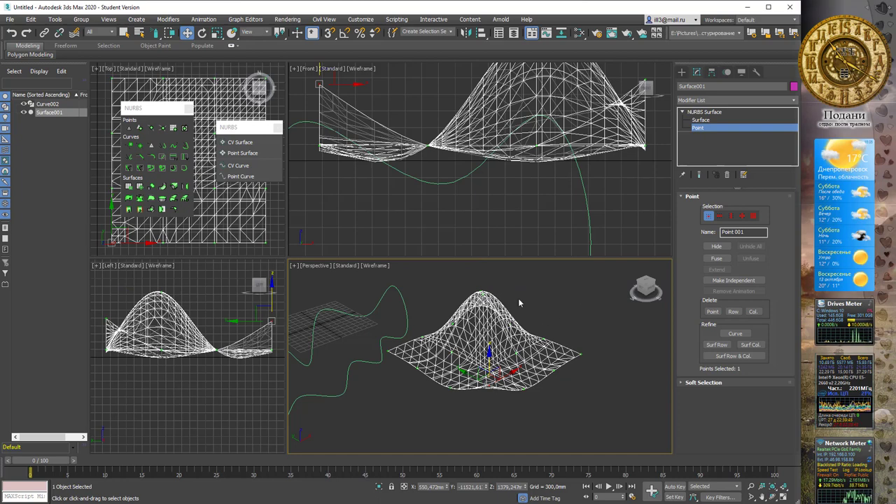
Lower a front point to reshape the surface, then return to the NURBS Surface level.
left_click_drag(488, 357, 488, 401)
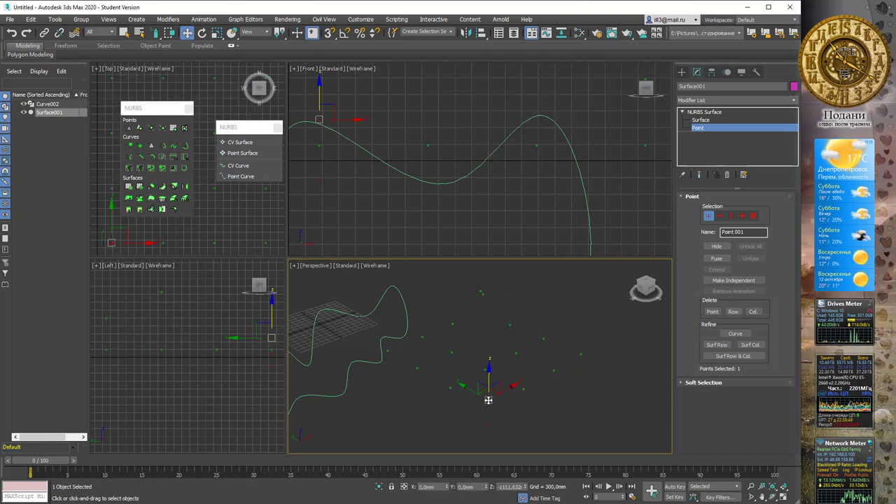
middle_click_drag(572, 316, 473, 315)
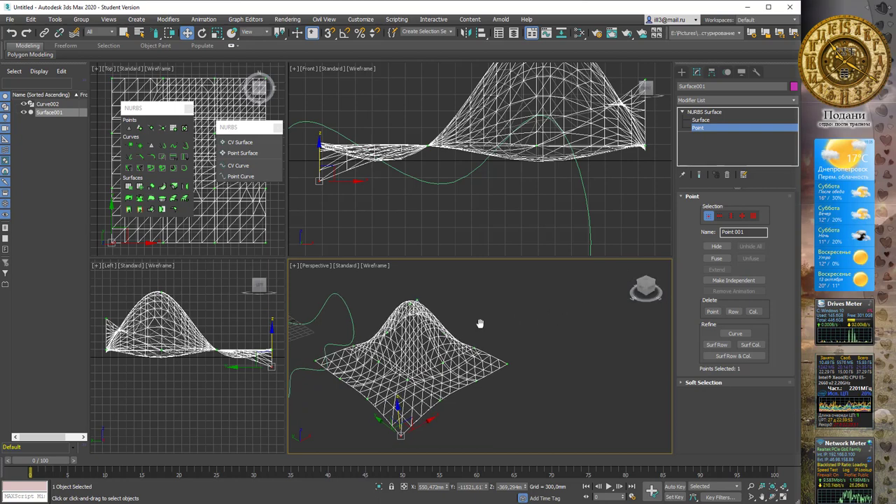
left_click(704, 113)
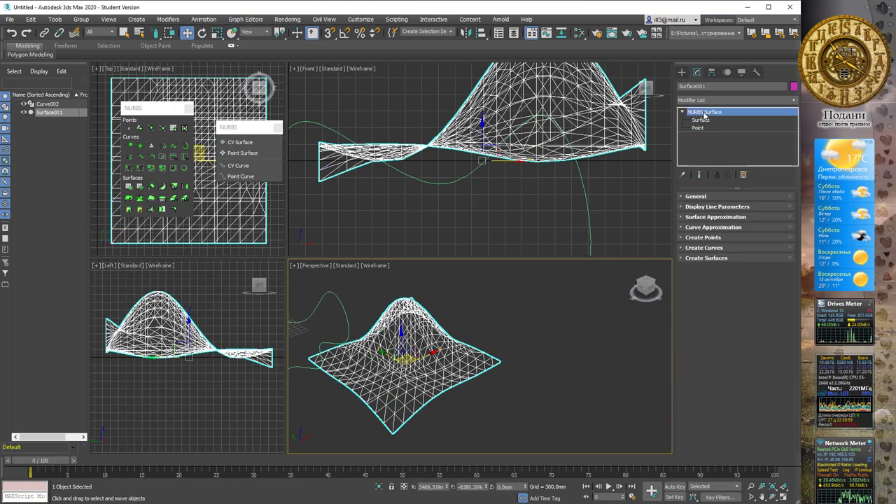
Select Curve002, attach Surface001 to it, and check the new Surface sub-level.
middle_click_drag(413, 300, 394, 303, "alt")
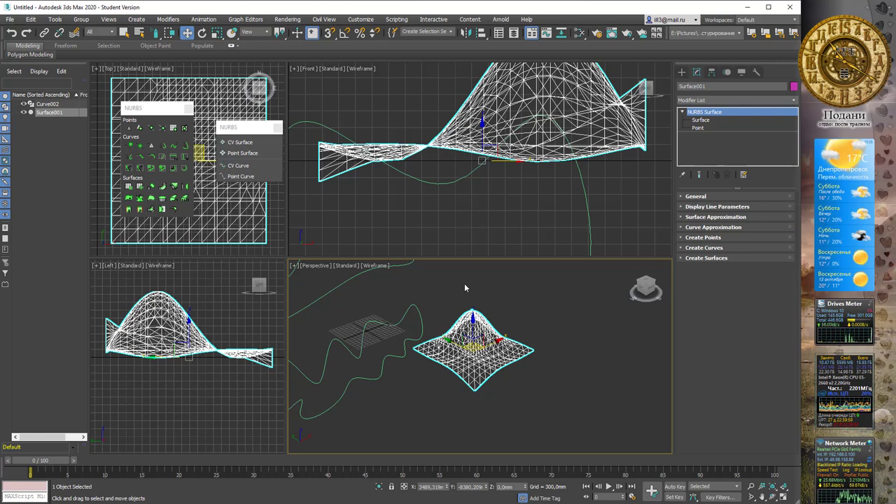
left_click(399, 328)
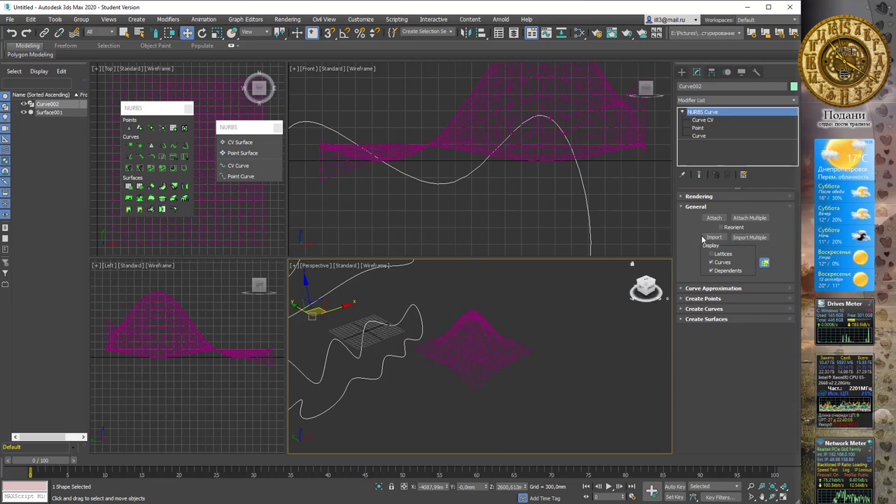
left_click(714, 218)
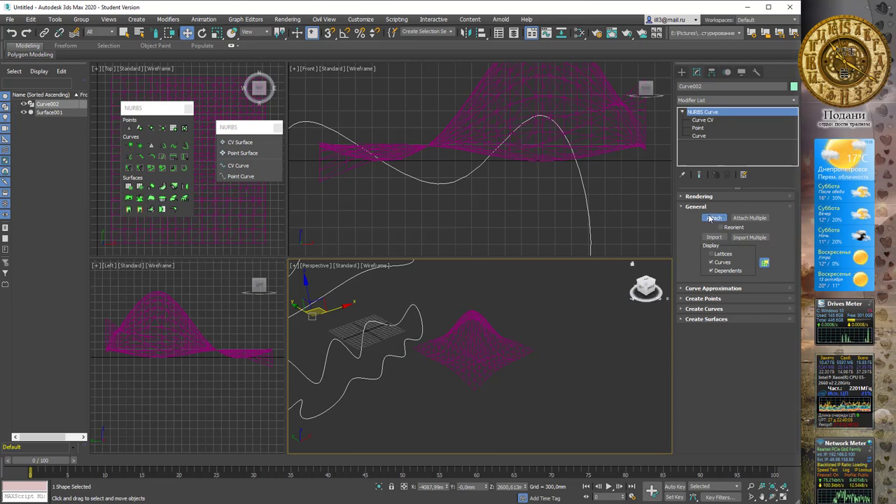
left_click(482, 326)
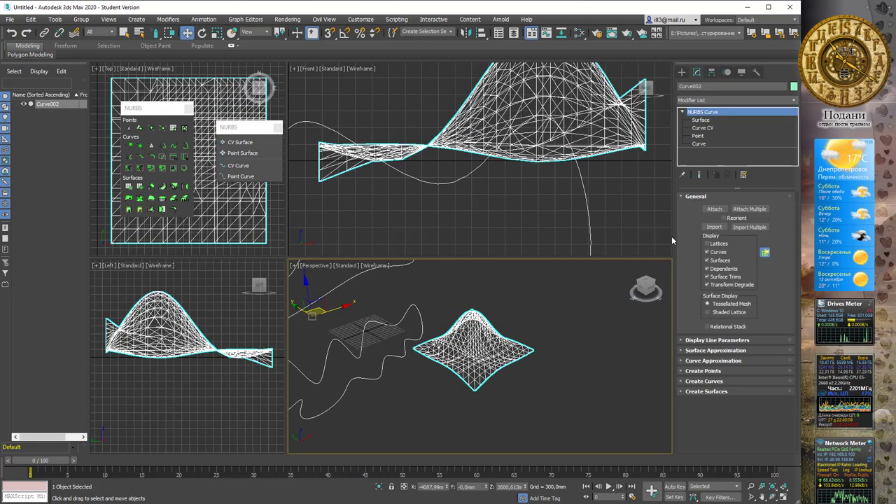
left_click(709, 120)
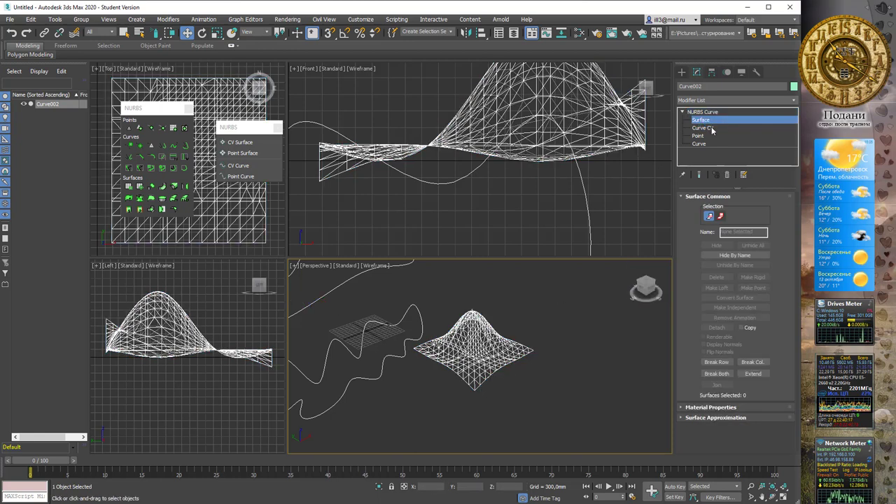
middle_click_drag(567, 301, 536, 315)
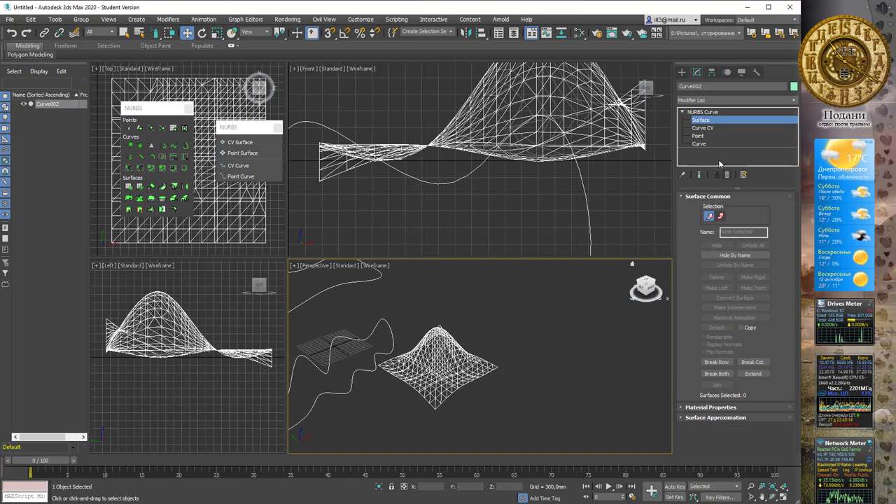
left_click(702, 112)
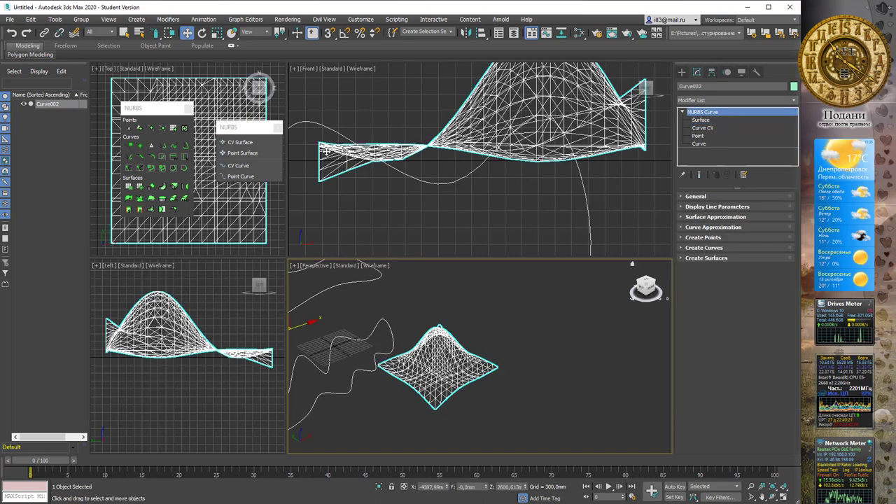
Draw a large flat square NURBS CV surface in the Perspective view.
left_click(239, 145)
middle_click_drag(520, 326, 514, 343)
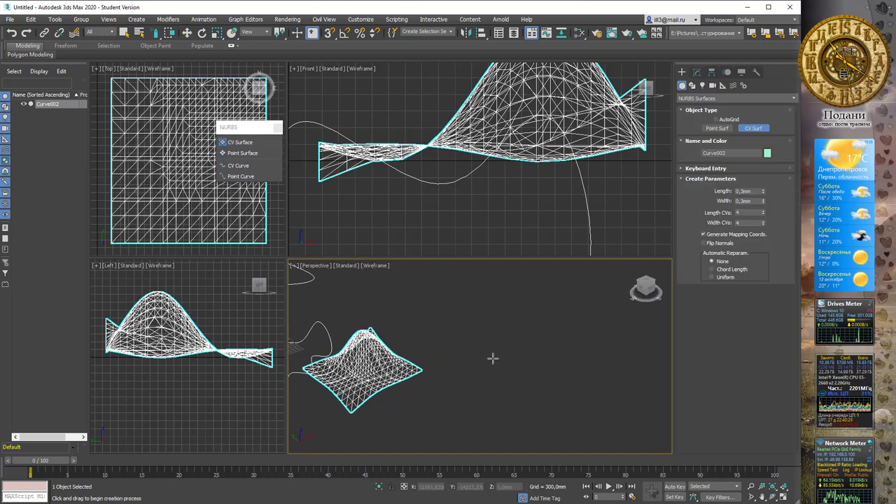
mouse_move(492, 360)
left_mouse_down()
mouse_move(555, 400)
mouse_move(518, 425)
left_mouse_up()
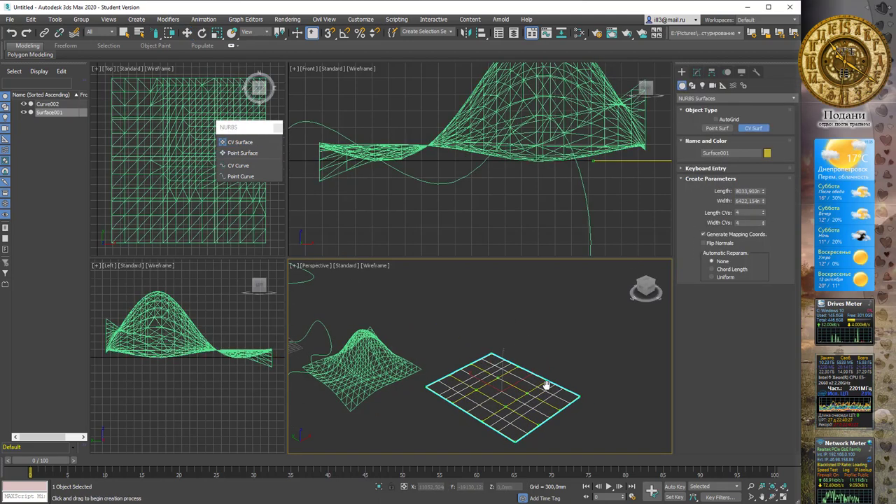
middle_click_drag(550, 392, 541, 335)
scroll(541, 335, "up", 2)
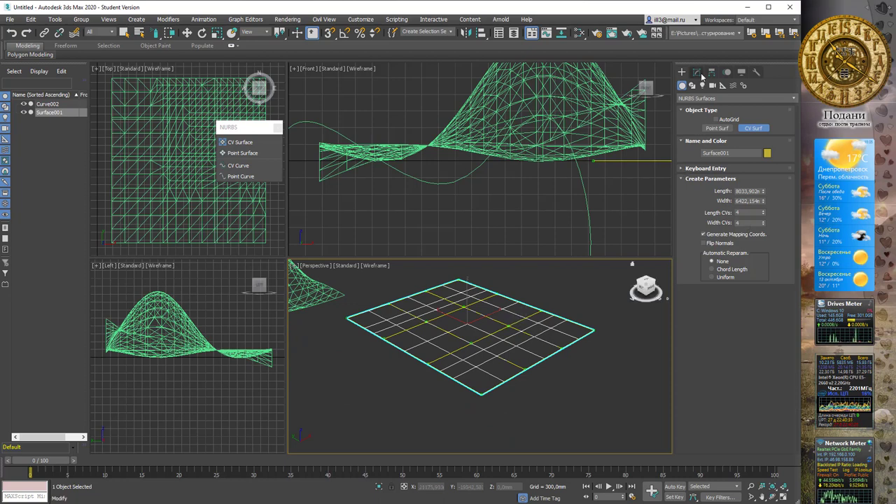
In the Modify panel, enter Surface CV level and select a control vertex on the new surface.
left_click(697, 72)
left_click(710, 121)
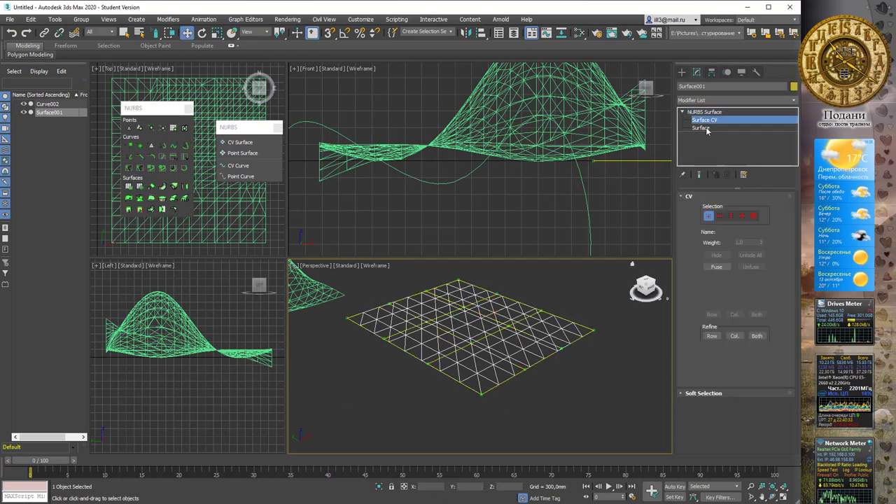
left_click(704, 128)
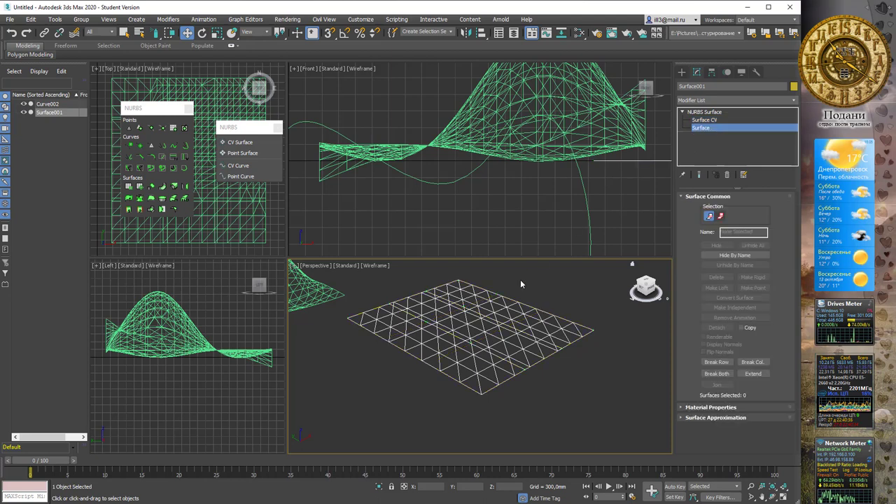
left_click(494, 332)
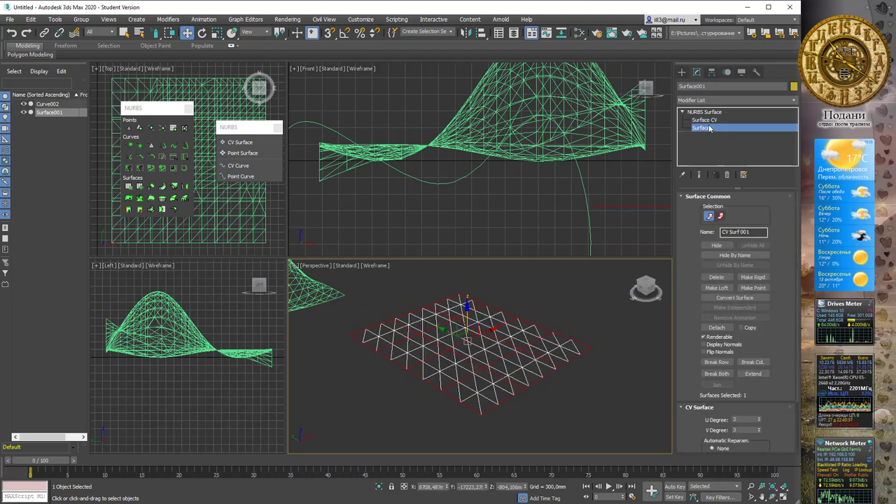
left_click(704, 119)
left_click(462, 316)
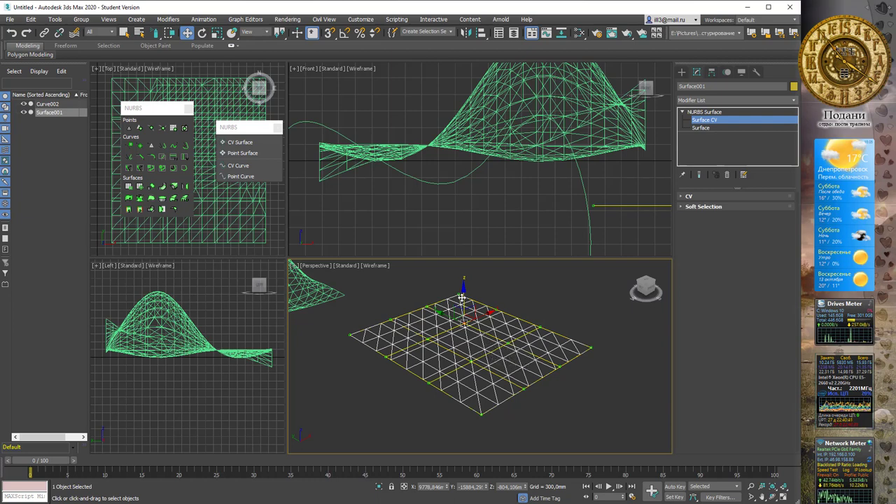
Raise the first control vertex twice into a peak, then raise a second control vertex.
left_click_drag(464, 292, 463, 279)
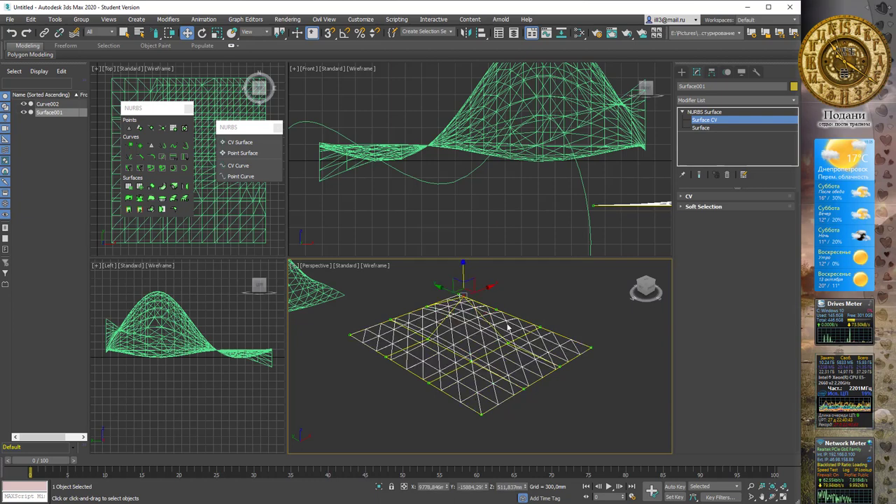
middle_click_drag(480, 316, 509, 310, "alt")
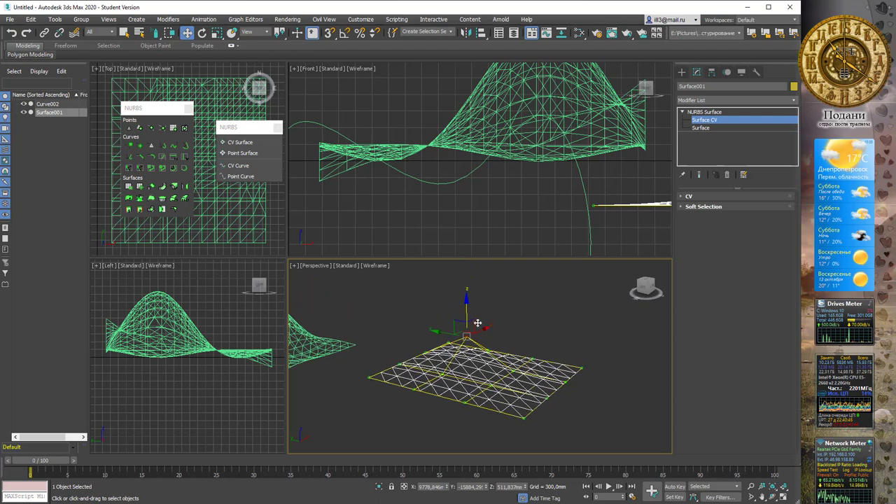
left_click_drag(473, 322, 497, 352)
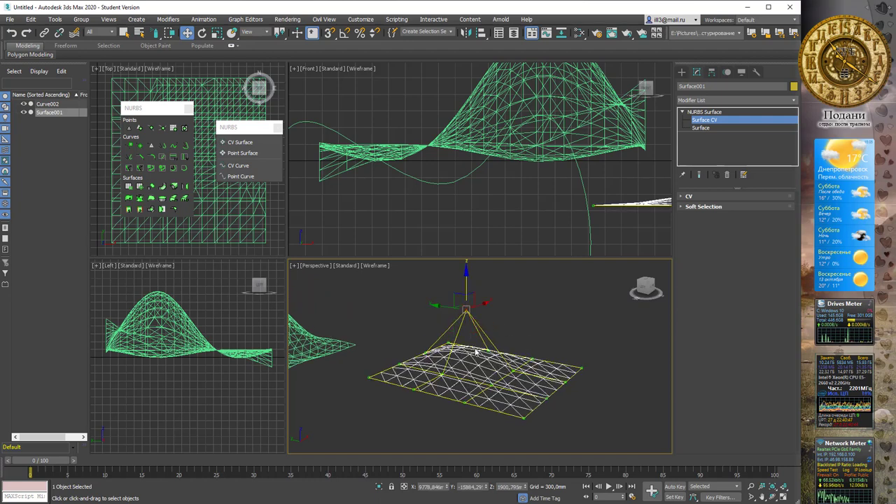
left_click(442, 370)
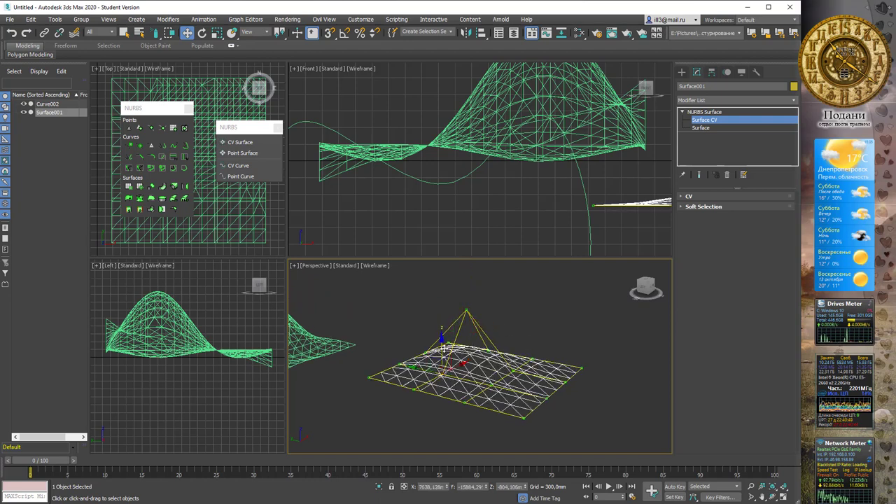
left_click_drag(439, 350, 516, 330)
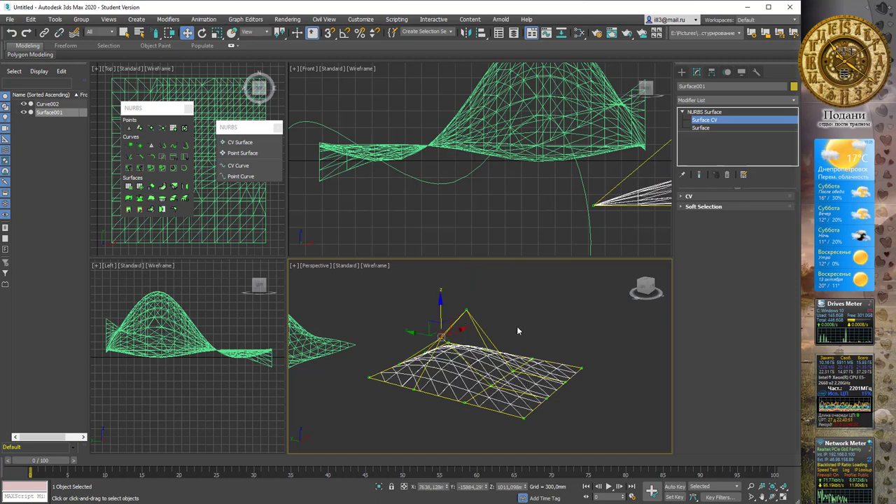
middle_click_drag(552, 325, 536, 324, "alt")
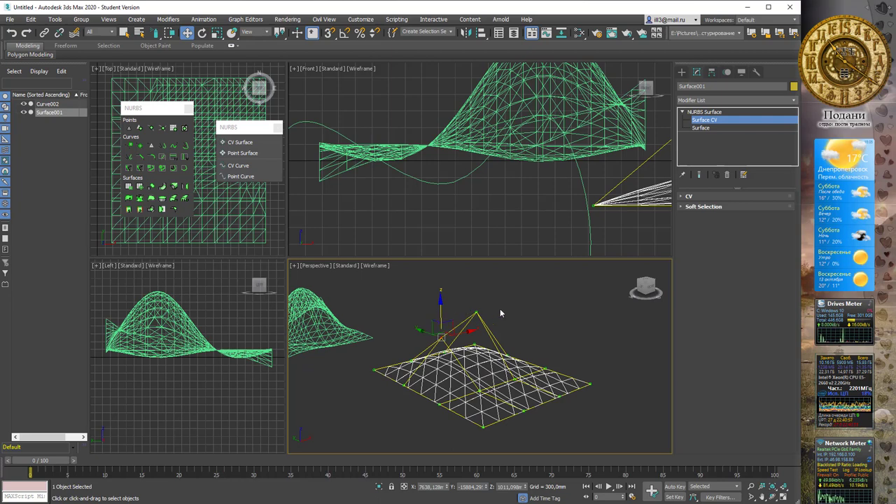
Return to the NURBS Surface level and select Curve002.
left_click(704, 112)
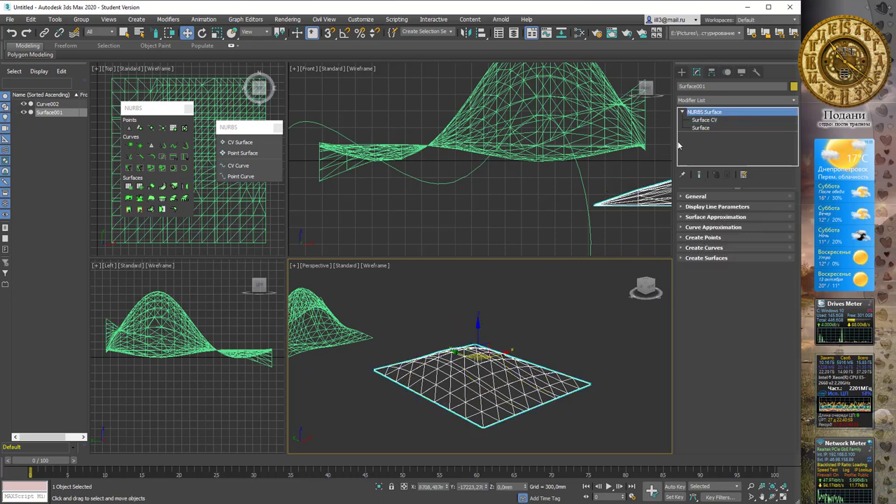
right_click(442, 303)
left_click(590, 228)
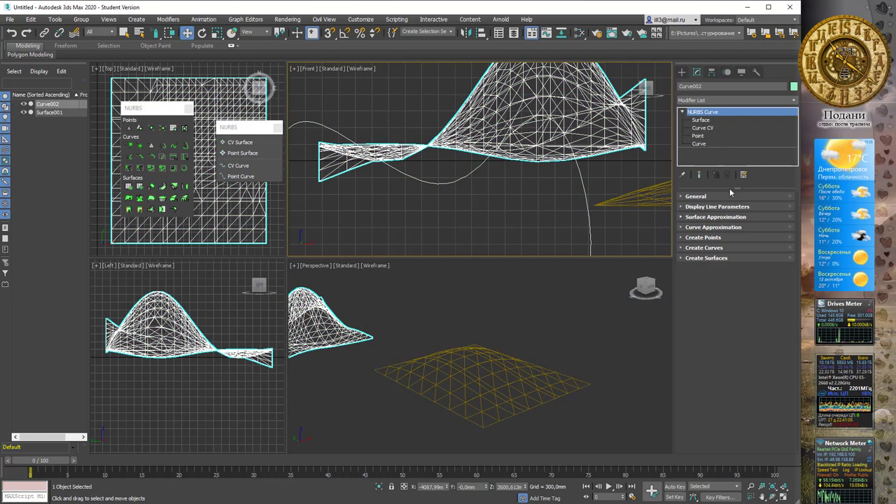
Attach the domed CV surface to Curve002 via General, then open the Surface and Surface CV levels.
left_click(687, 197)
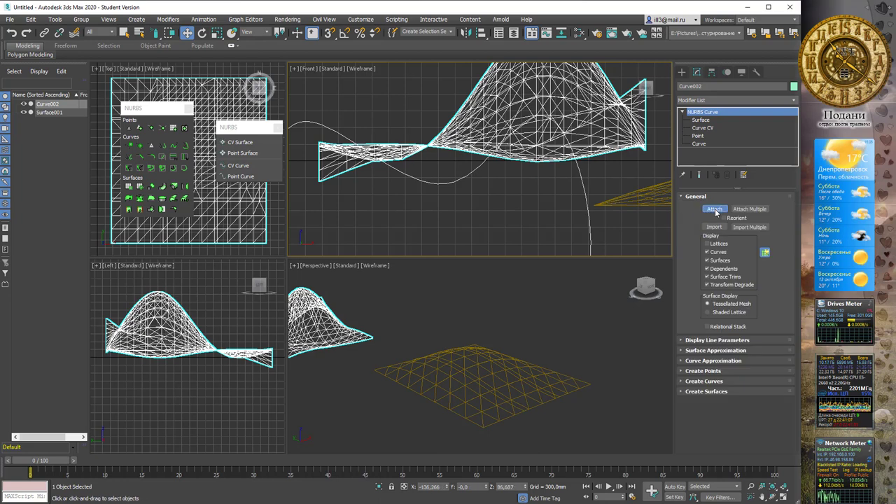
left_click(483, 365)
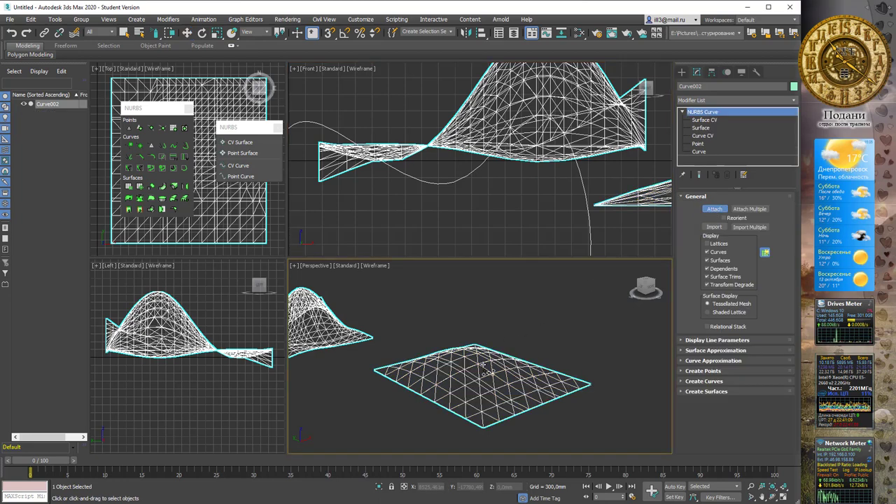
left_click(702, 128)
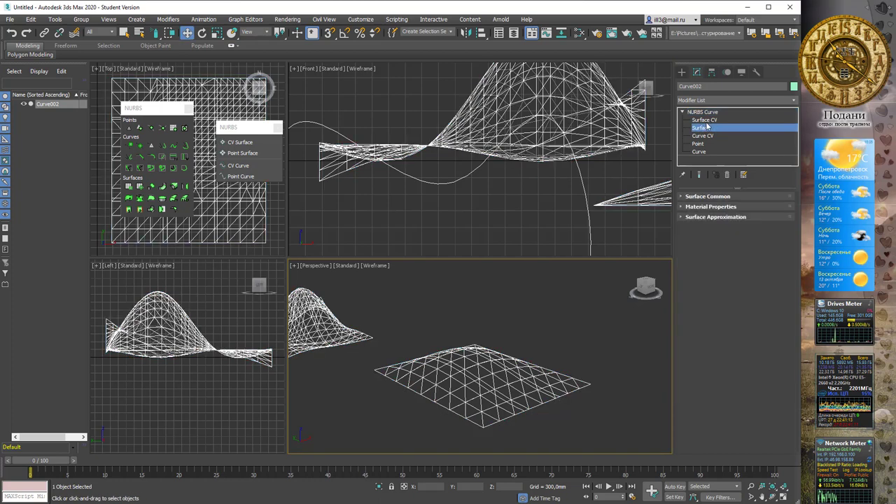
left_click(710, 120)
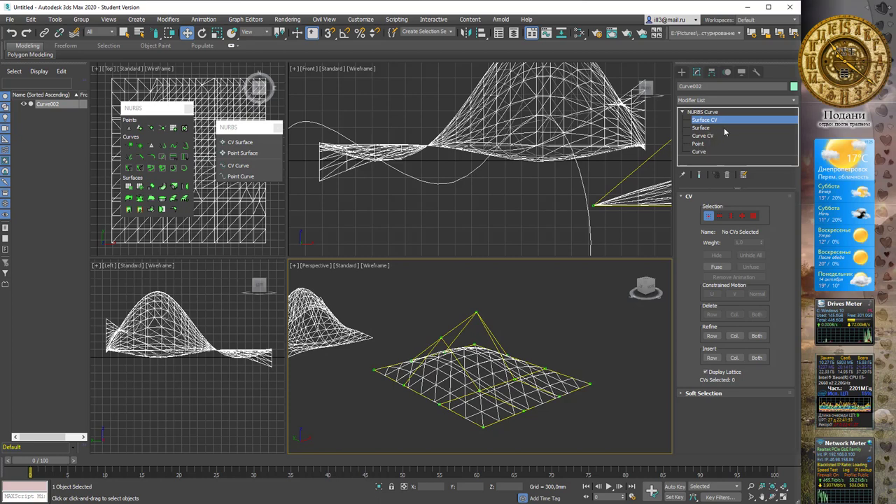
Cycle through the Point, Curve, Curve CV, Surface and Surface CV sub-levels, ending on Curve CV.
left_click(698, 144)
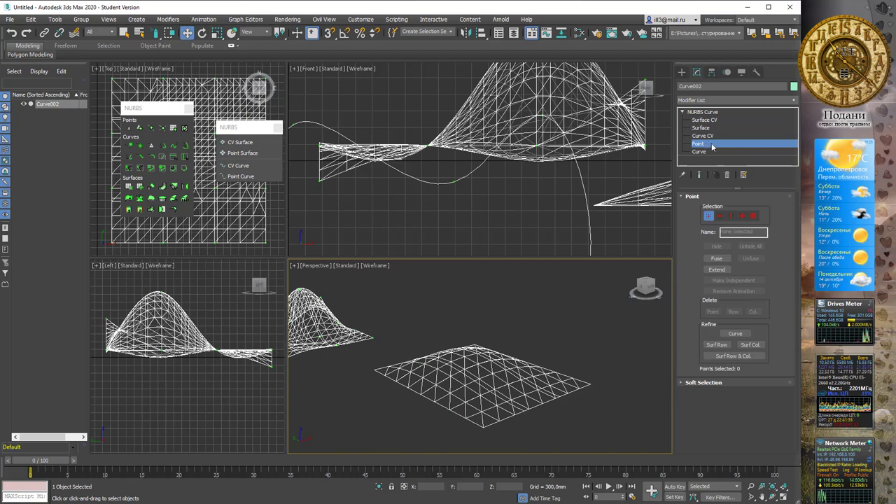
left_click(699, 151)
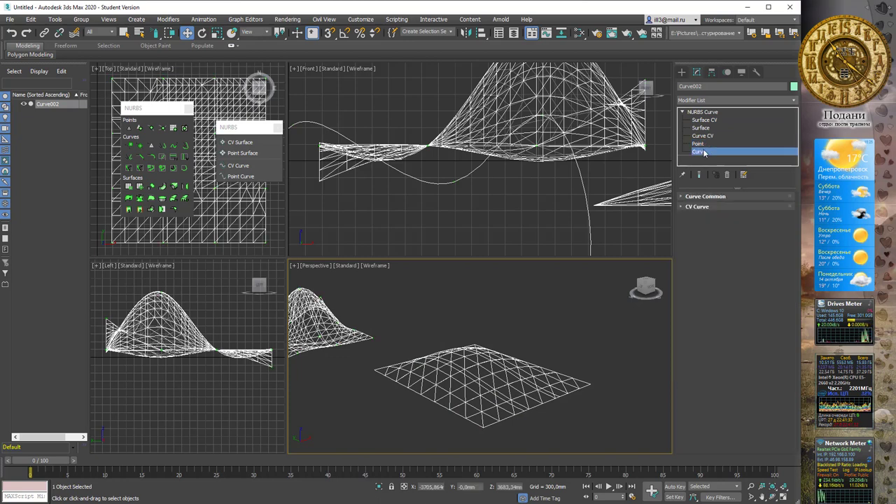
left_click(710, 136)
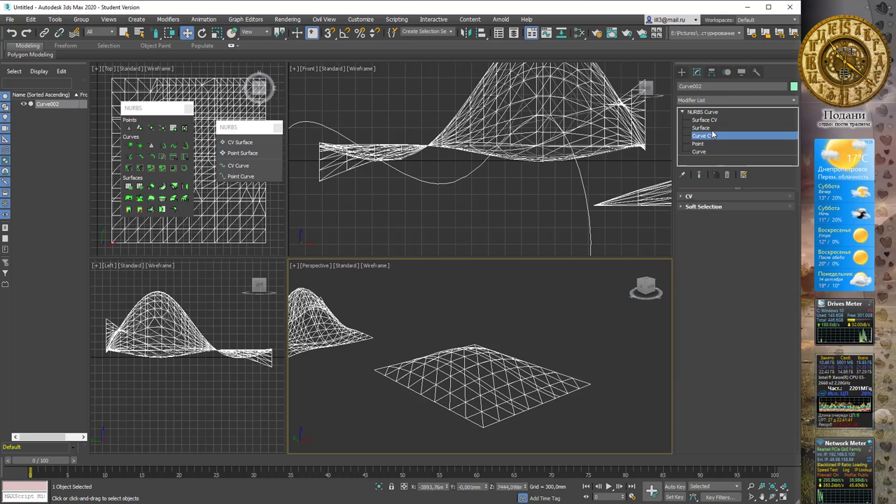
left_click(711, 130)
left_click(709, 121)
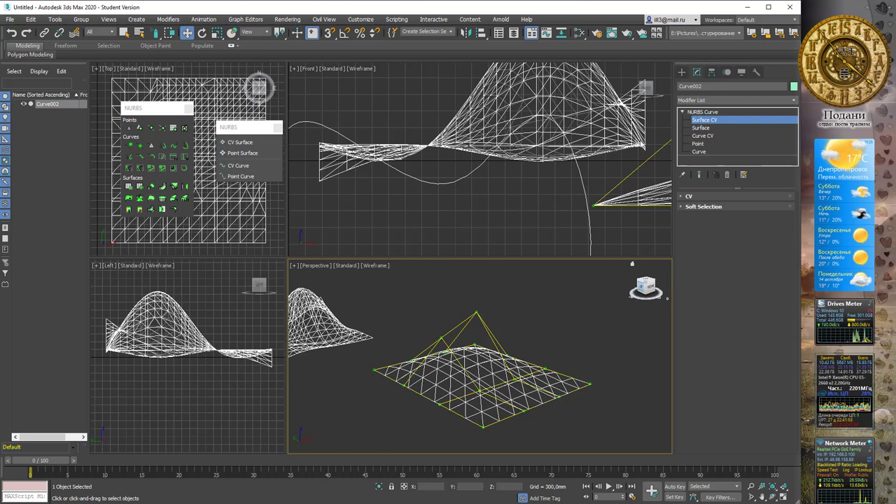
left_click(706, 129)
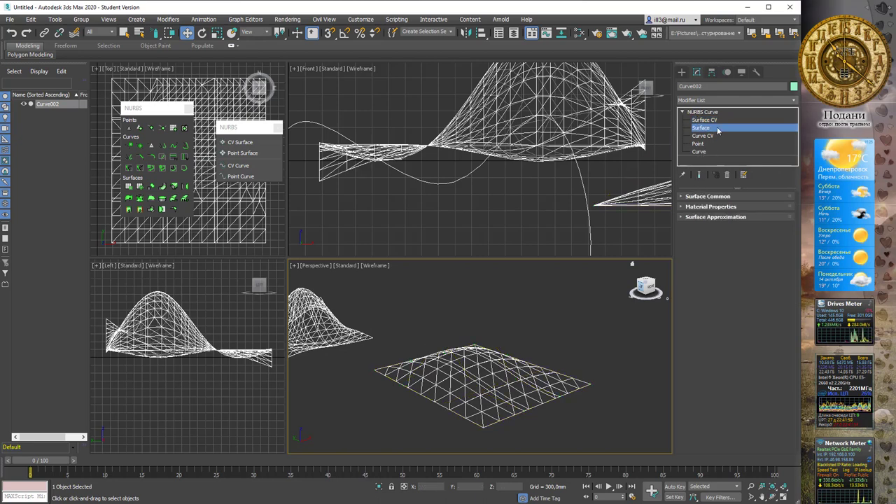
left_click(682, 196)
left_click(685, 197)
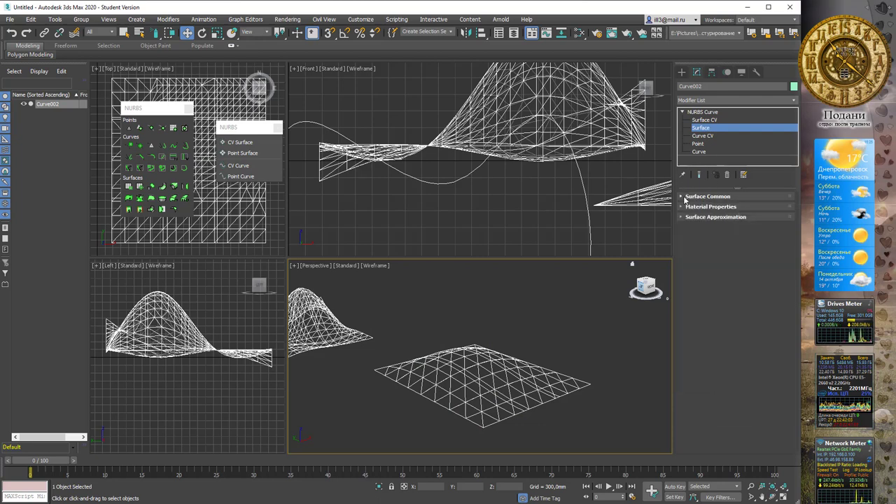
left_click(702, 136)
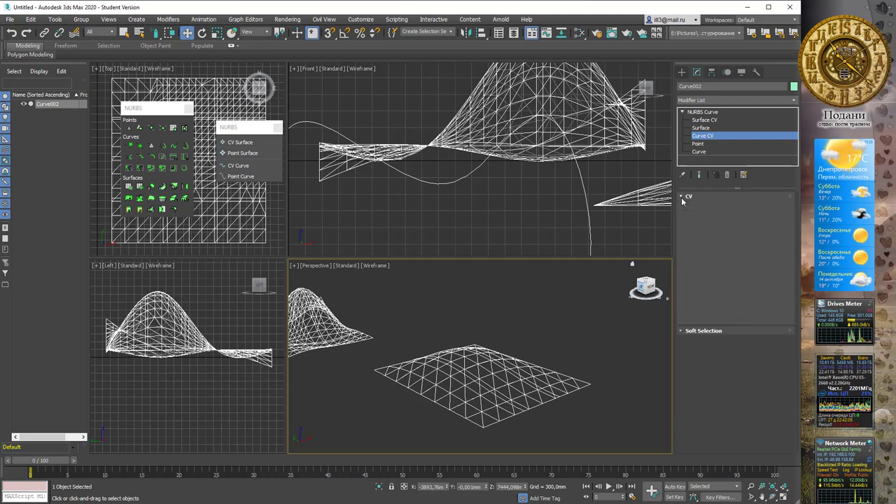
Expand Soft Selection and switch Curve002 to the Point level with its Point rollout open.
left_click(682, 331)
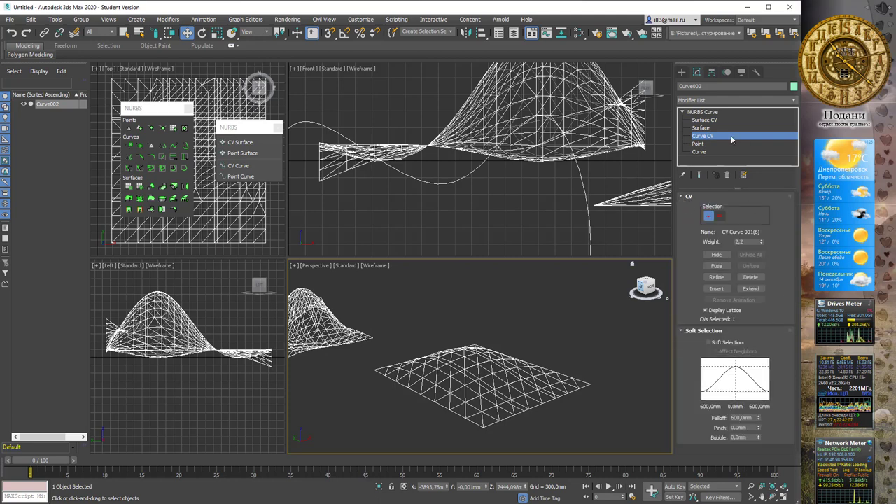
left_click(701, 144)
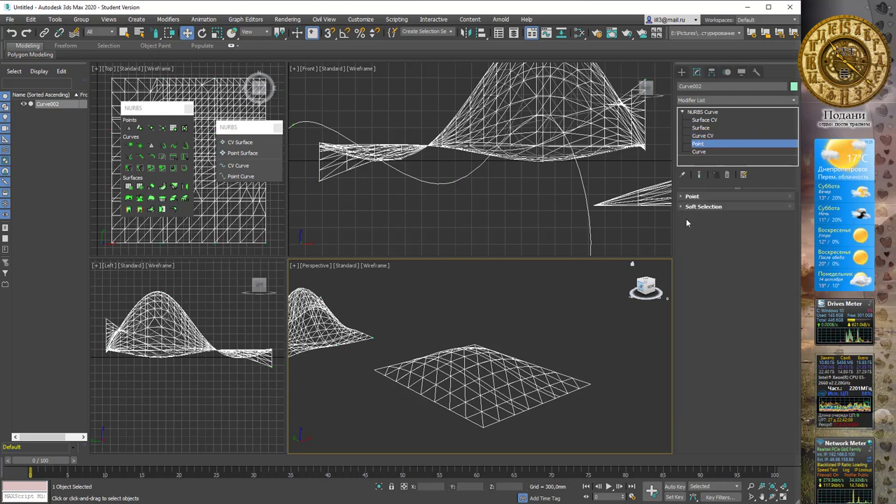
left_click(682, 198)
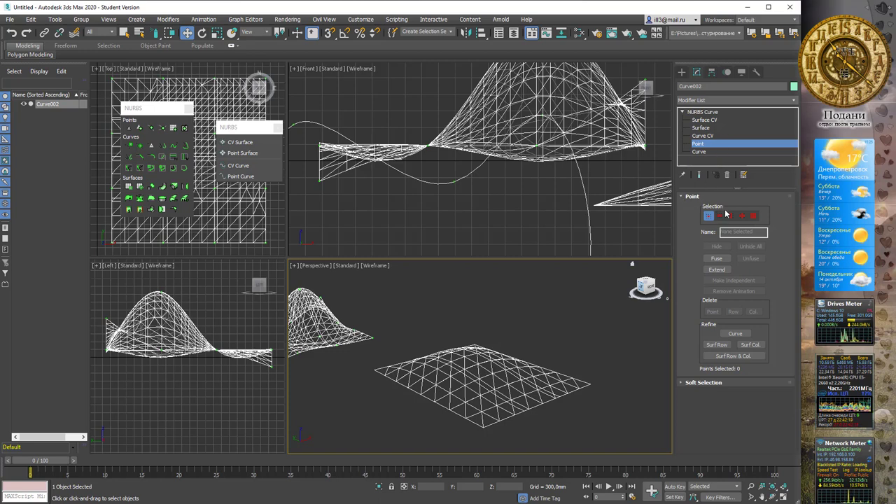
Look over the Curve level's Curve Common and CV Curve rollouts, then return to Point level.
left_click(706, 151)
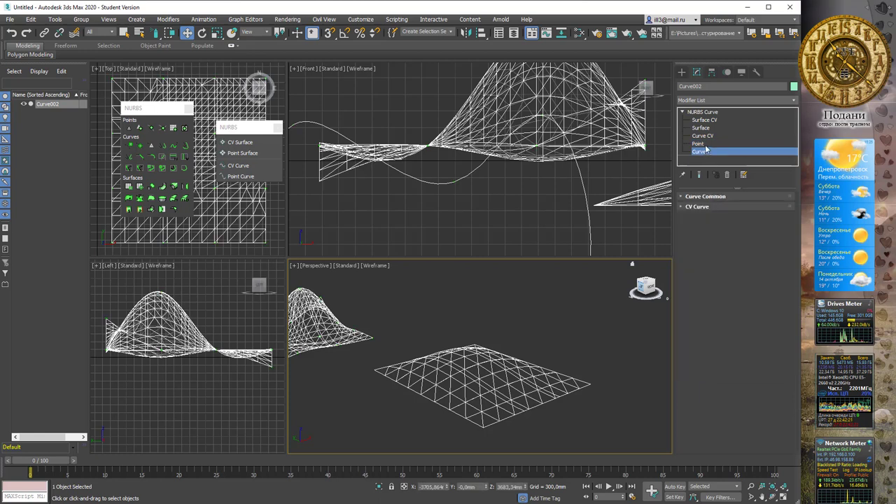
left_click(684, 207)
left_click(687, 197)
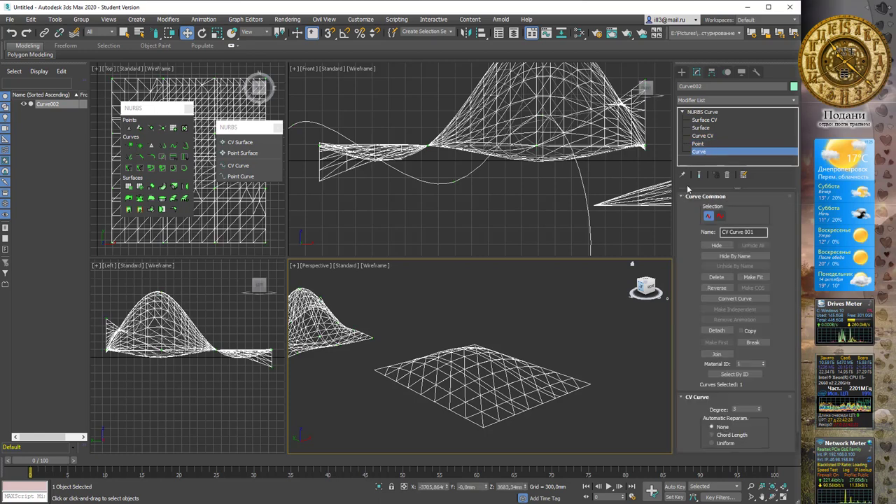
left_click(702, 147)
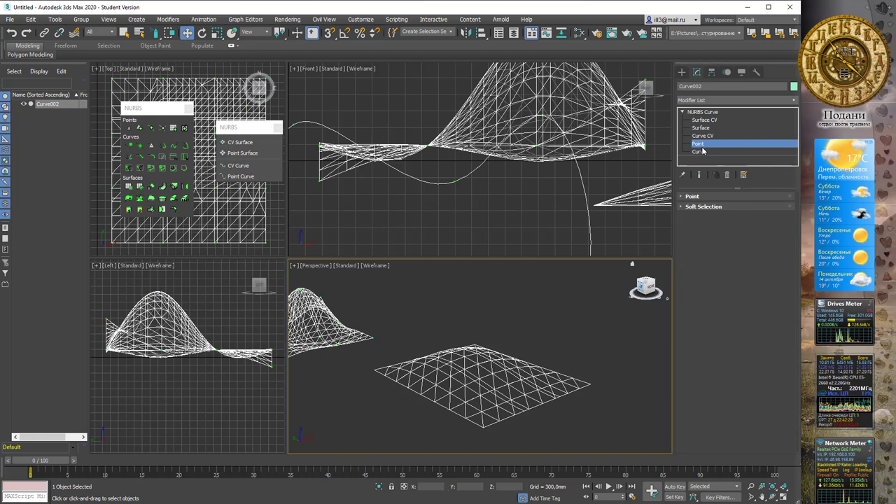
left_click(682, 197)
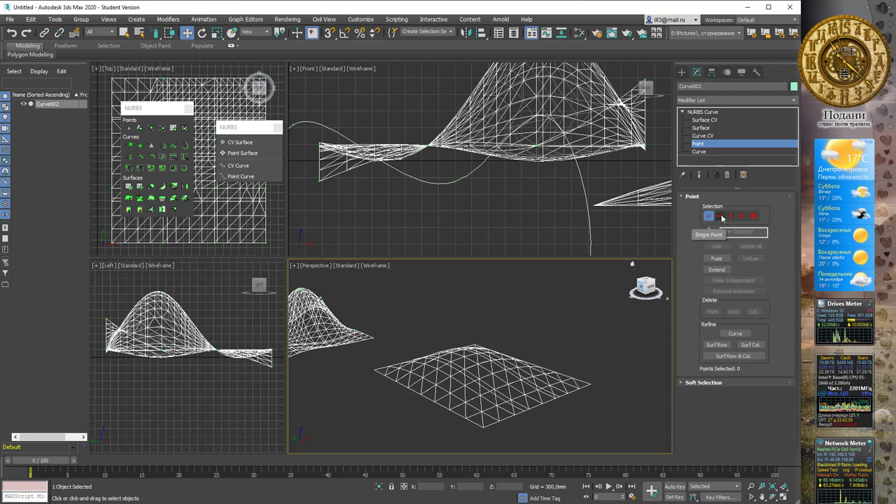
left_click_drag(709, 218, 709, 232)
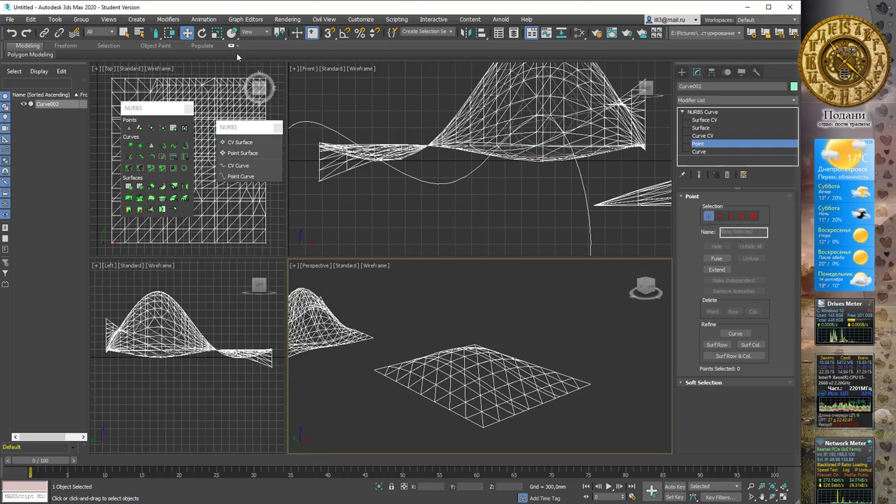
Switch to a rectangular selection region and box-select groups of surface points in Perspective.
left_click(157, 34)
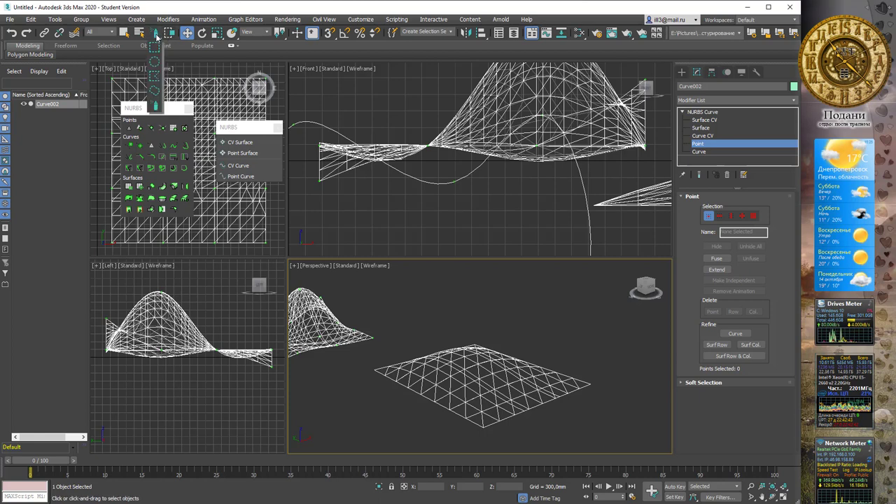
left_click(153, 47)
left_click_drag(464, 404, 484, 400)
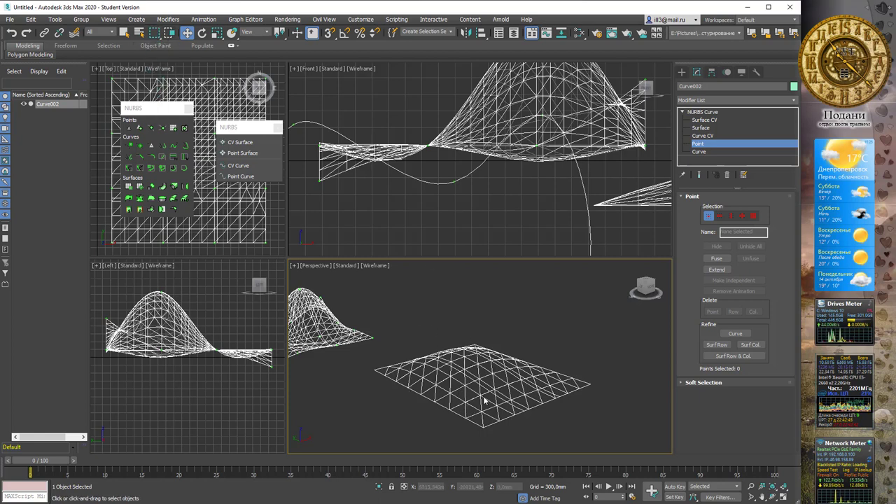
left_click_drag(384, 334, 433, 408)
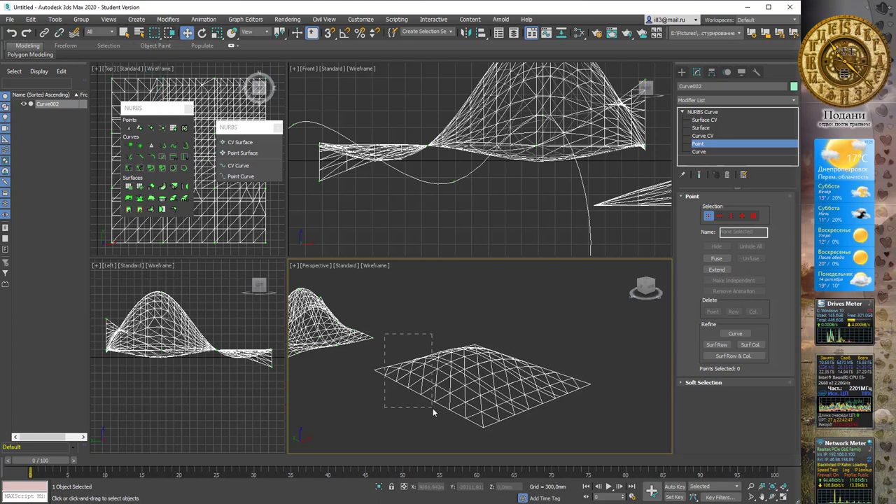
middle_click_drag(437, 326, 539, 334, "alt")
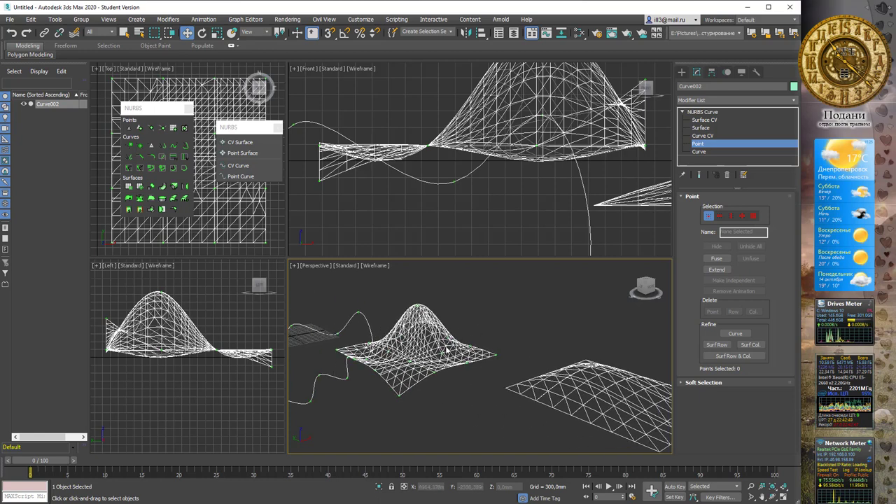
Pick a single point on the curve, then Ctrl-add a second point to the selection.
left_click_drag(444, 340, 488, 397)
middle_click_drag(495, 328, 481, 318)
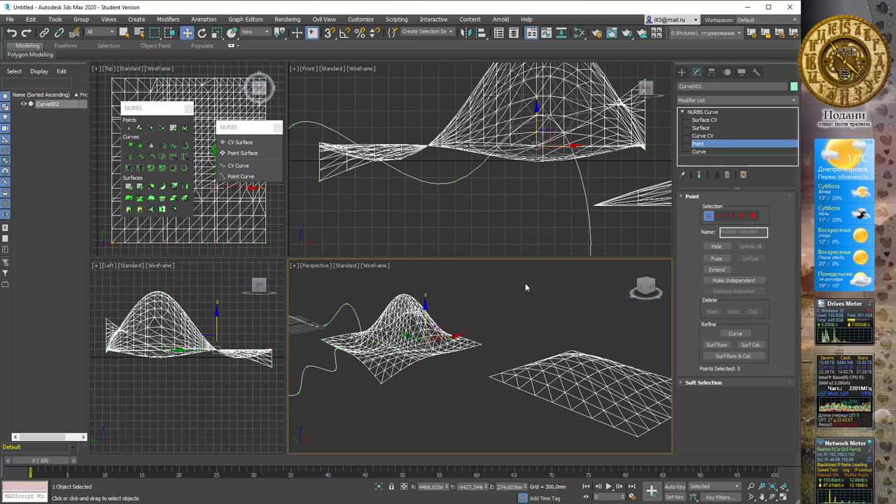
scroll(474, 314, "up", 1)
scroll(476, 317, "up", 1)
scroll(483, 329, "up", 1)
scroll(483, 329, "down", 2)
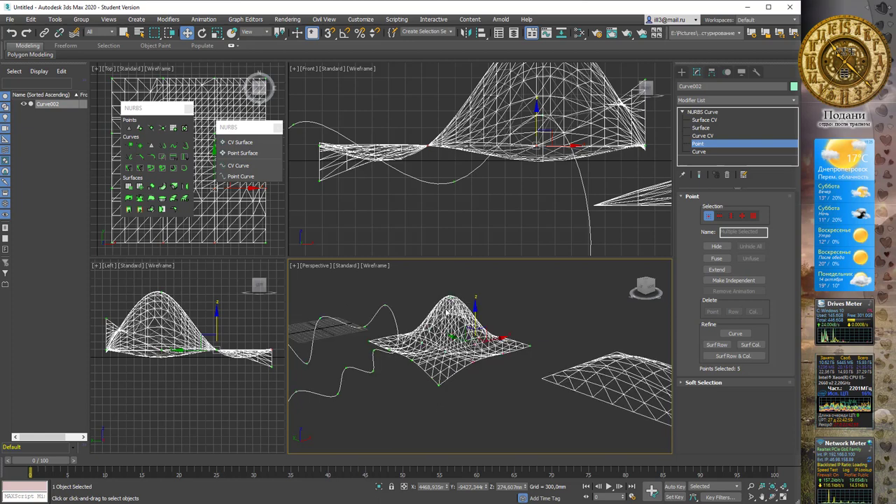
scroll(473, 320, "down", 1)
left_click(406, 308)
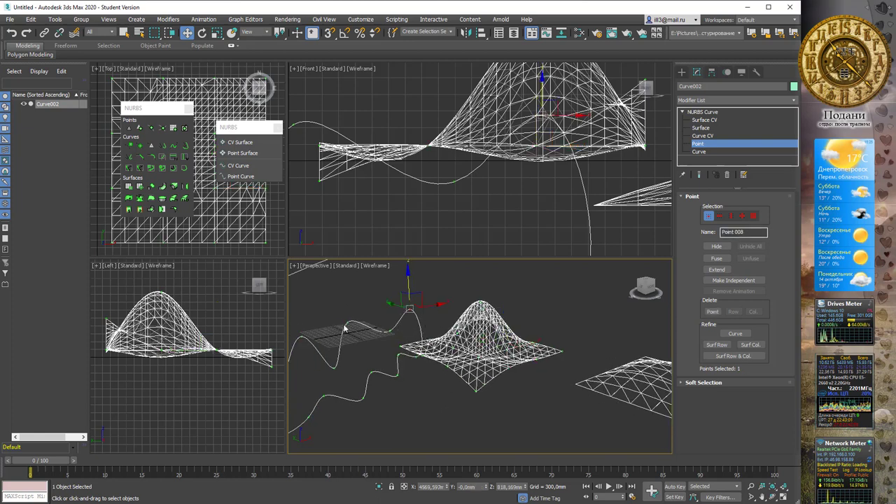
left_click(397, 321)
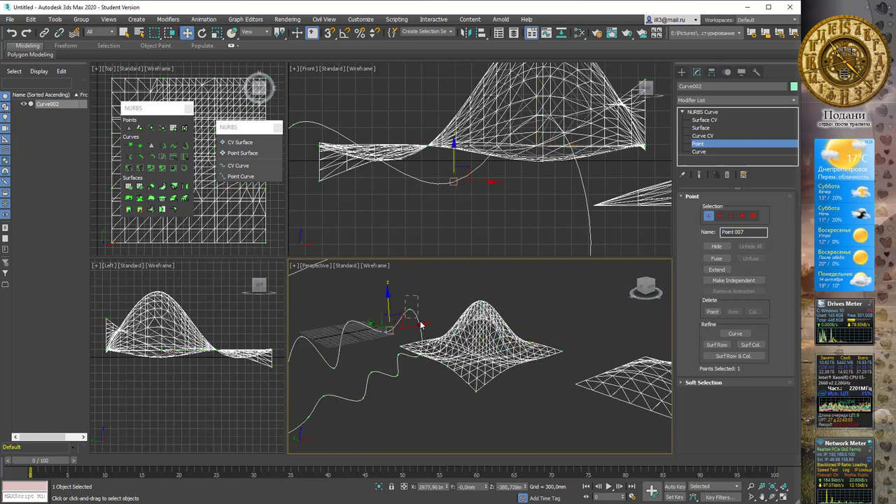
left_click(410, 309)
left_click(390, 321)
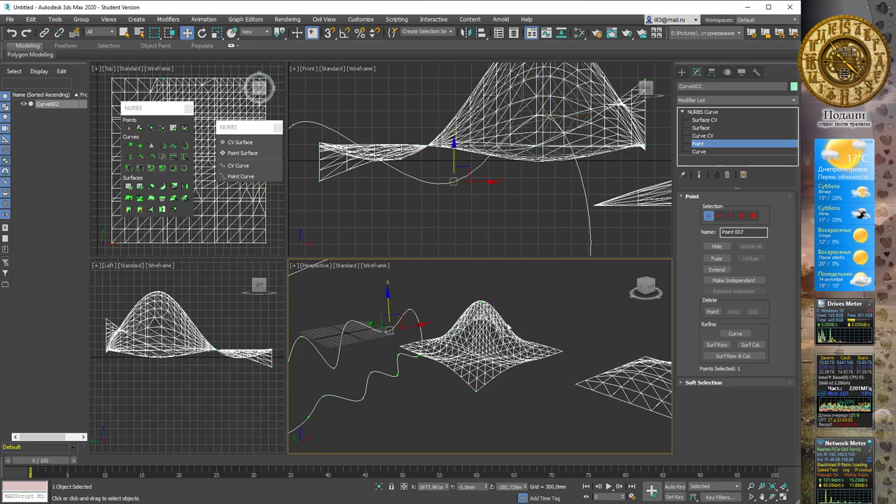
middle_click_drag(483, 320, 473, 323)
left_click(484, 328, "ctrl")
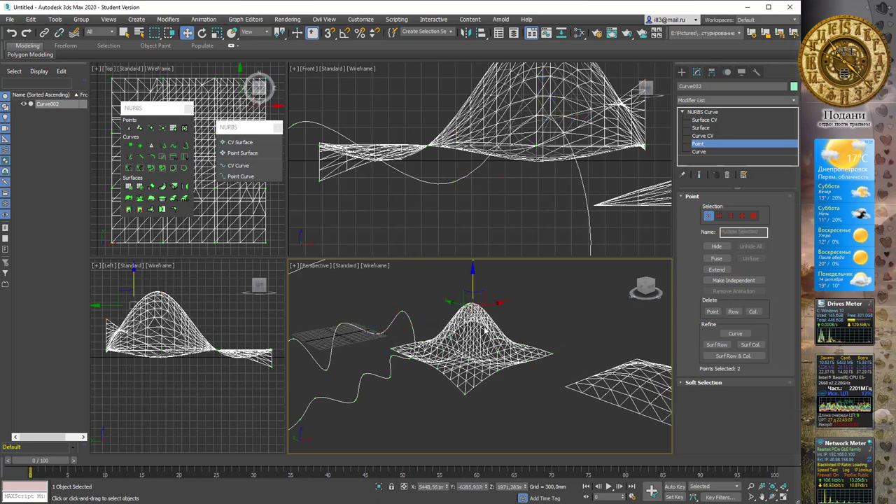
left_click(721, 217)
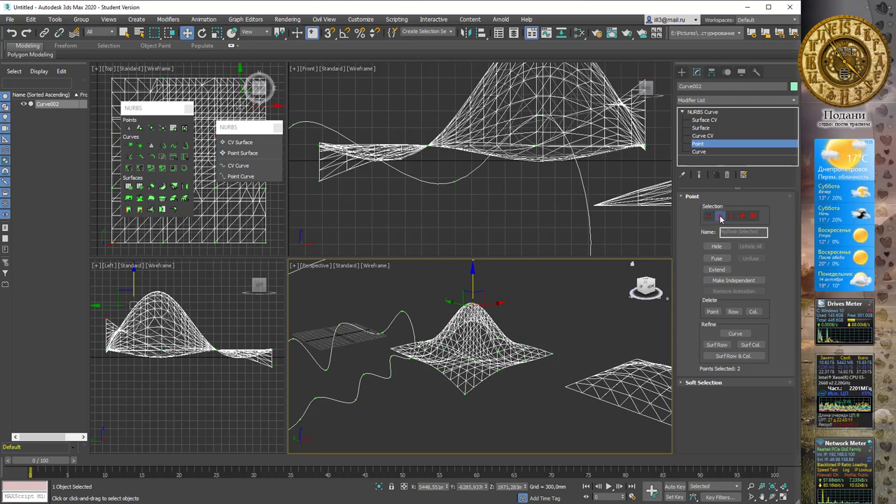
middle_click_drag(537, 294, 515, 302, "alt")
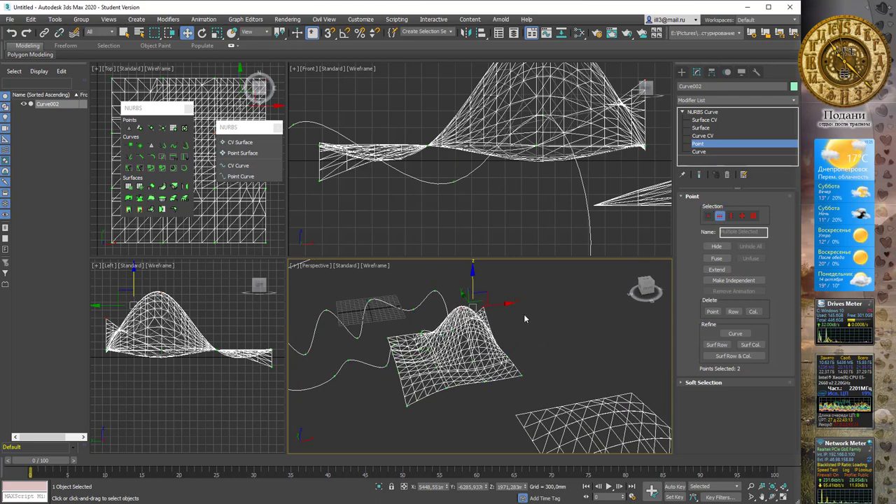
scroll(526, 309, "up", 2)
scroll(528, 309, "up", 2)
scroll(530, 308, "up", 3)
mouse_move(530, 308)
middle_mouse_down("alt")
mouse_move(521, 323)
mouse_move(378, 336)
middle_mouse_up("alt")
left_click(543, 335)
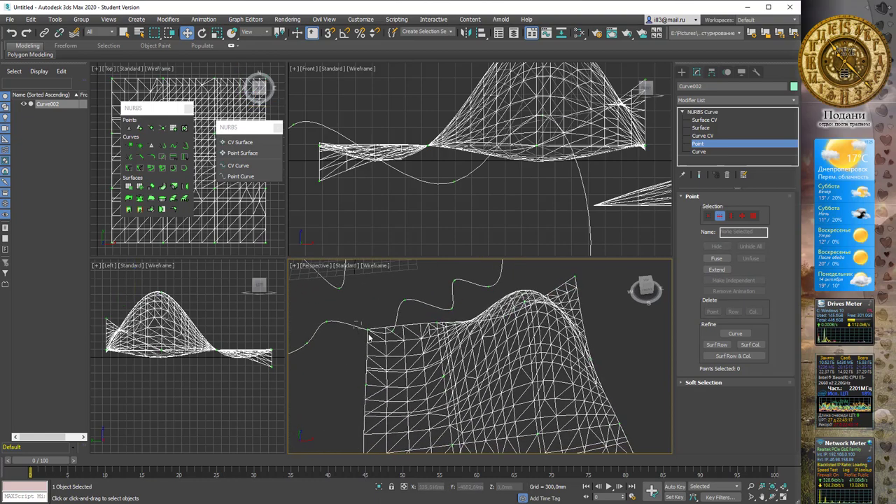
left_click(369, 330)
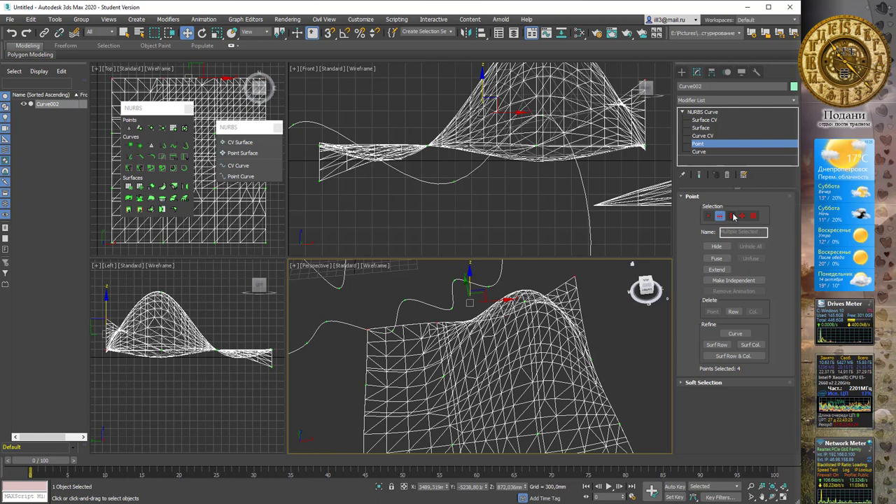
mouse_move(570, 283)
middle_mouse_down("alt")
mouse_move(485, 306)
mouse_move(485, 290)
middle_mouse_up("alt")
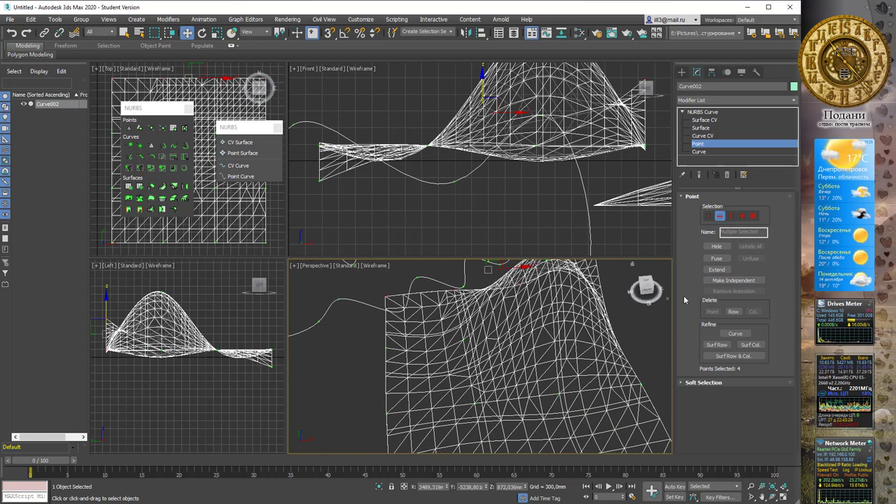
Select the point surface's left-edge column and move it upward.
left_click(732, 216)
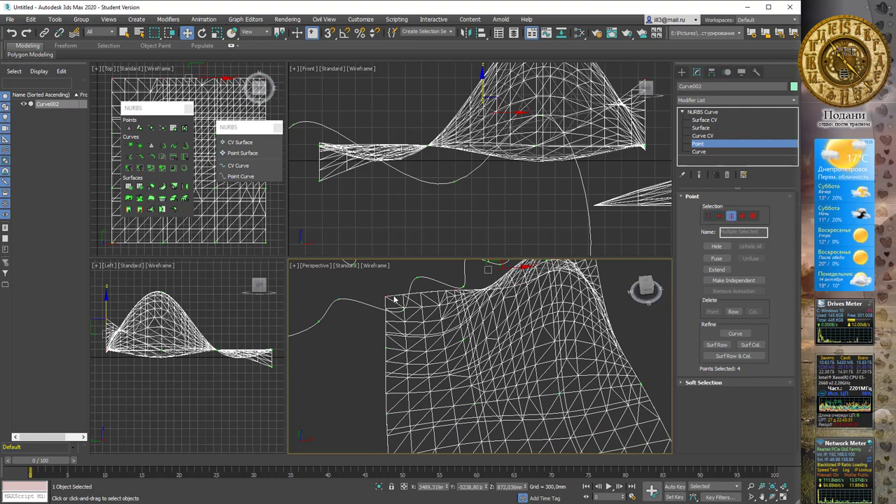
left_click(388, 293)
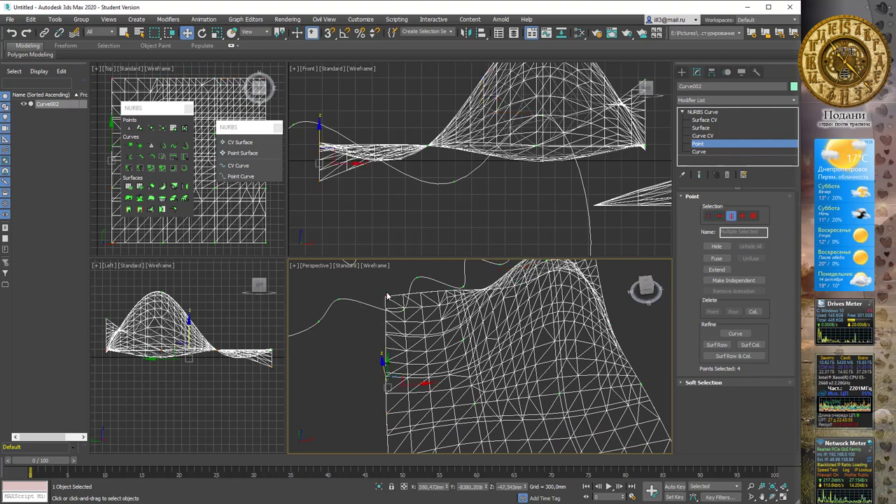
middle_click_drag(419, 361, 416, 310)
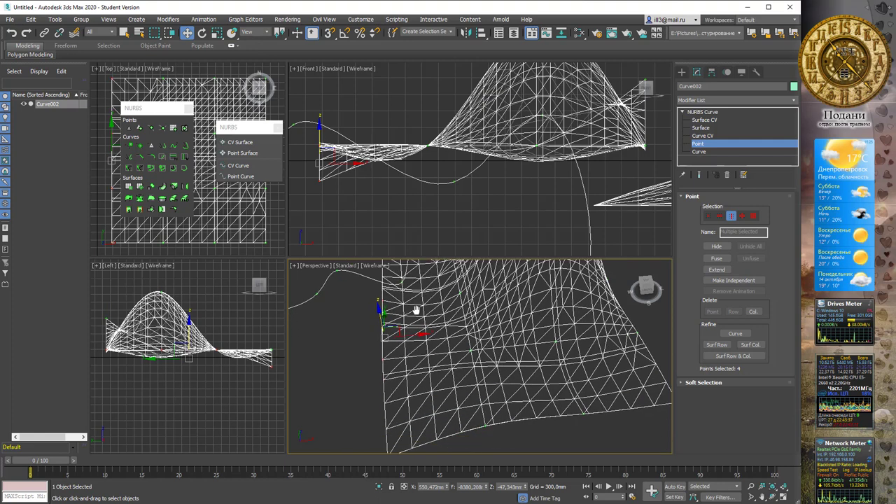
mouse_move(384, 332)
left_mouse_down()
mouse_move(383, 353)
mouse_move(385, 341)
left_mouse_up()
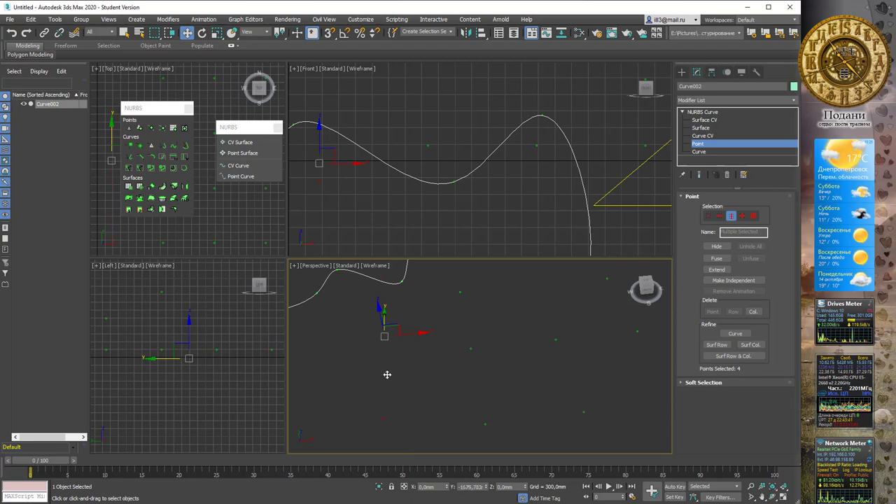
left_click_drag(383, 380, 392, 374)
Raise another row of surface points upward and fine-tune its position.
left_click(719, 215)
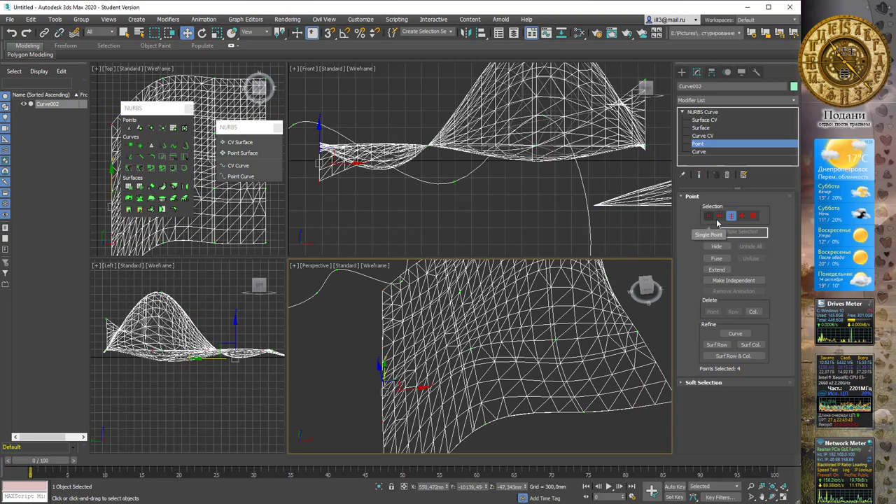
left_click(388, 303)
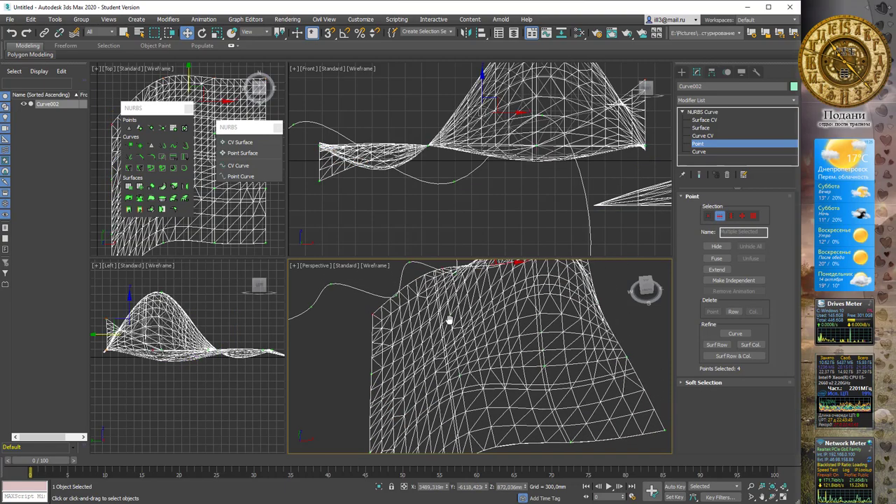
left_click_drag(450, 319, 470, 287)
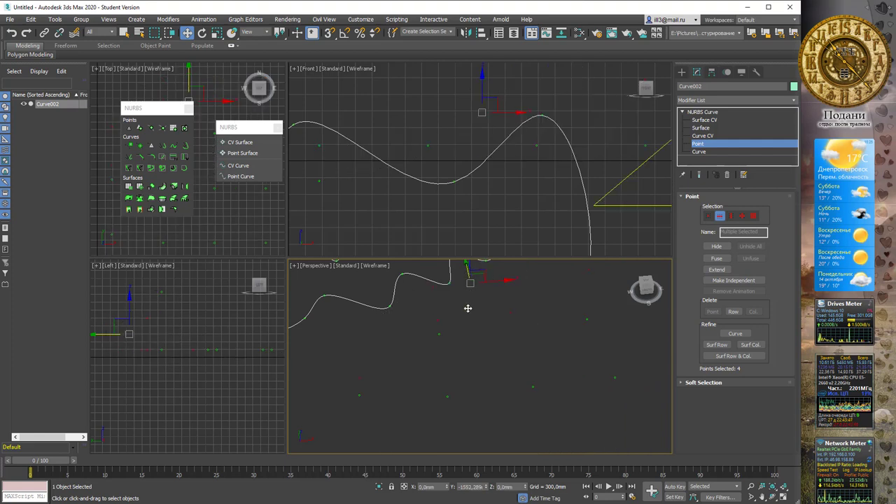
left_click_drag(470, 287, 465, 282)
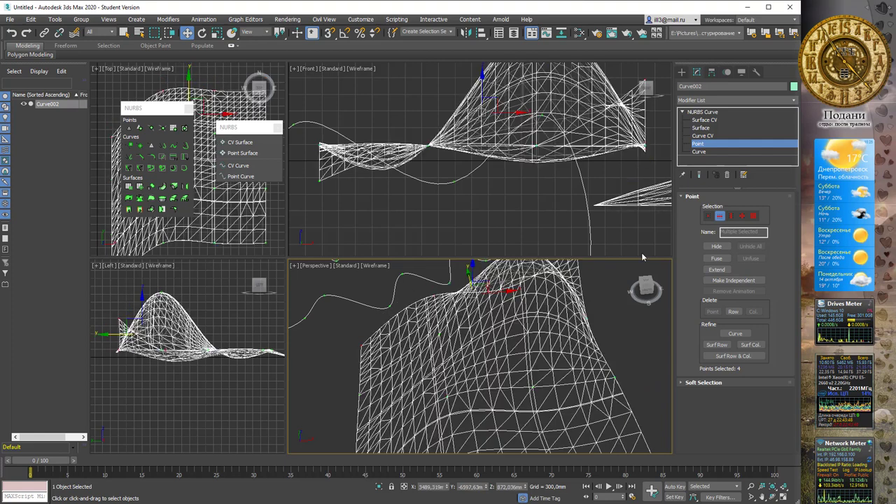
Select a crossing row and column of seven points and move them.
left_click(742, 220)
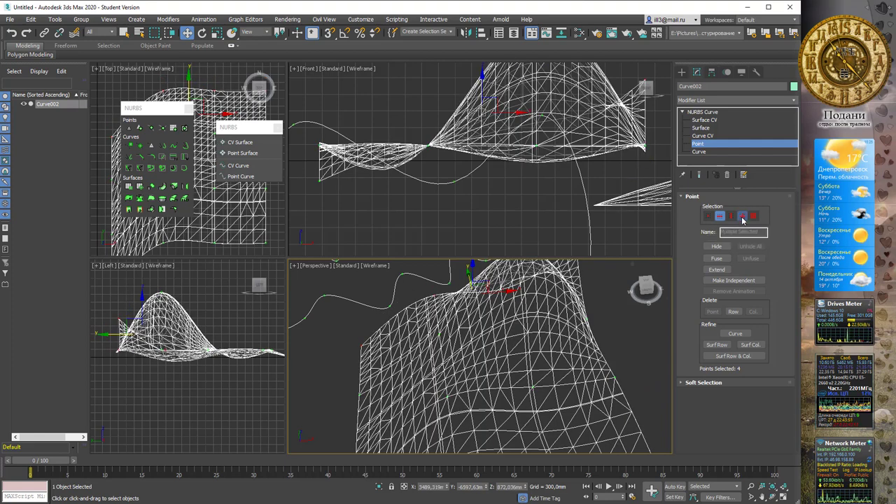
middle_click_drag(465, 338, 459, 322)
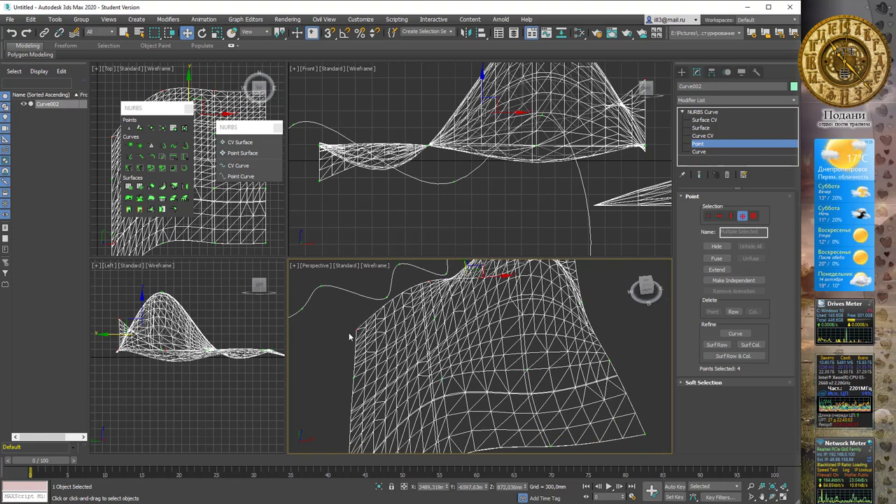
left_click(435, 361)
left_click(459, 384)
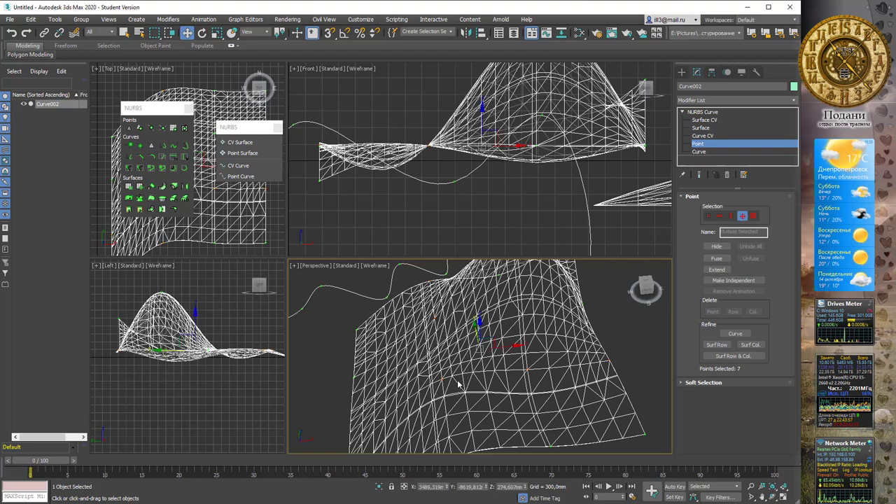
mouse_move(477, 333)
left_mouse_down()
mouse_move(482, 320)
mouse_move(483, 350)
mouse_move(484, 304)
mouse_move(488, 336)
left_mouse_up()
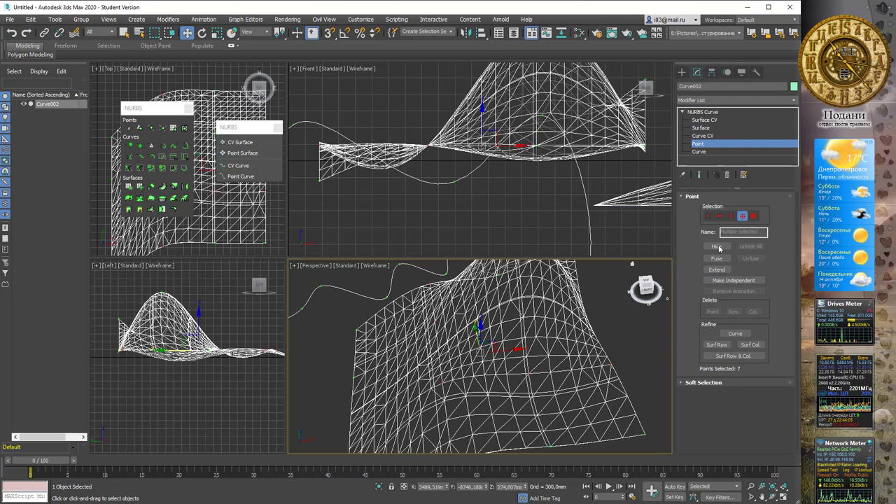
Select all sixteen points of the point surface and raise them together.
left_click(753, 216)
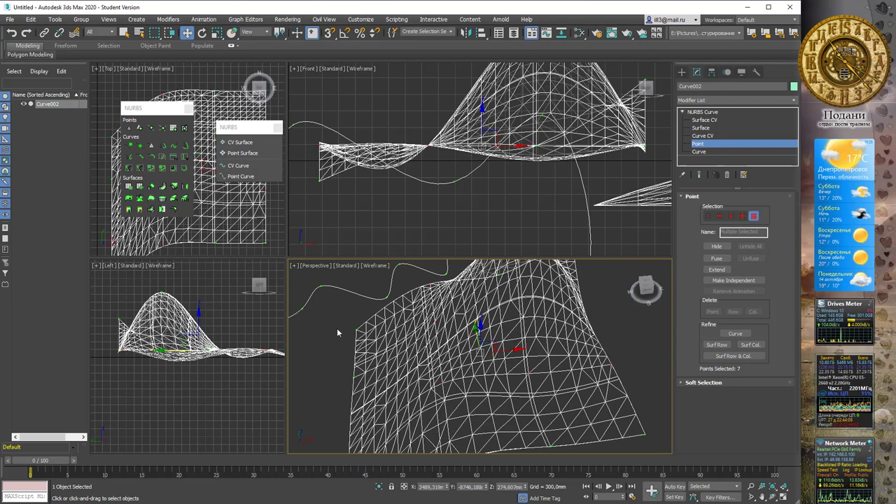
left_click(394, 331)
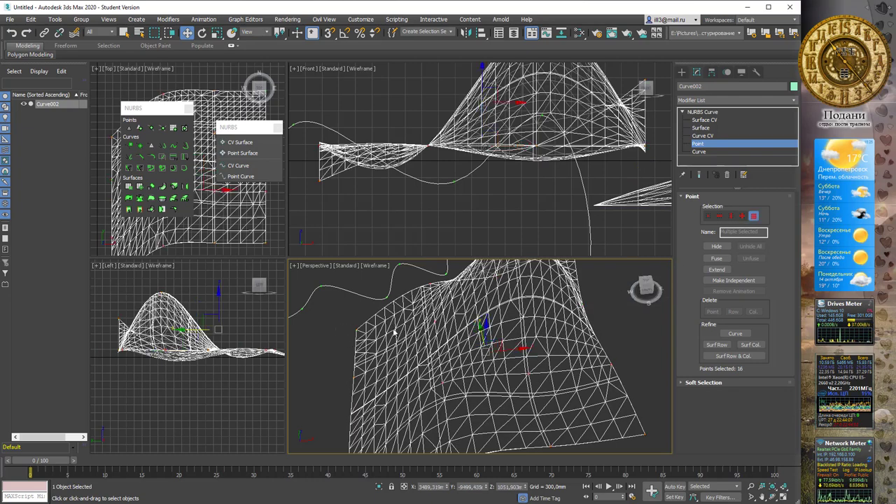
mouse_move(487, 335)
left_mouse_down()
mouse_move(484, 302)
mouse_move(484, 340)
mouse_move(486, 322)
left_mouse_up()
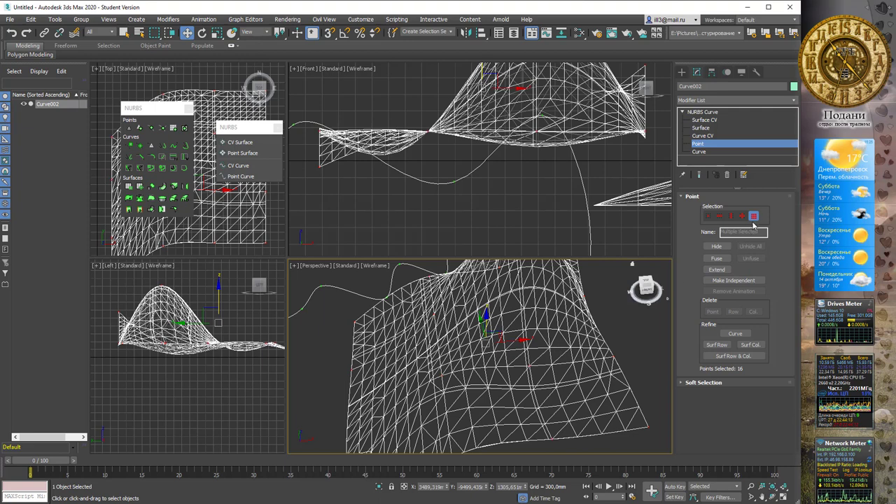
Return to single-point selection and switch Curve002 to the Curve CV level.
left_click(709, 215)
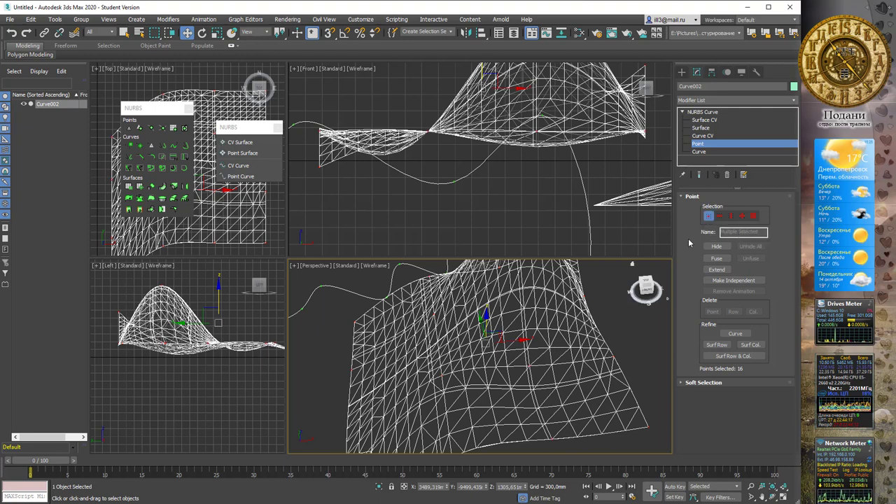
middle_click_drag(536, 274, 538, 305, "alt")
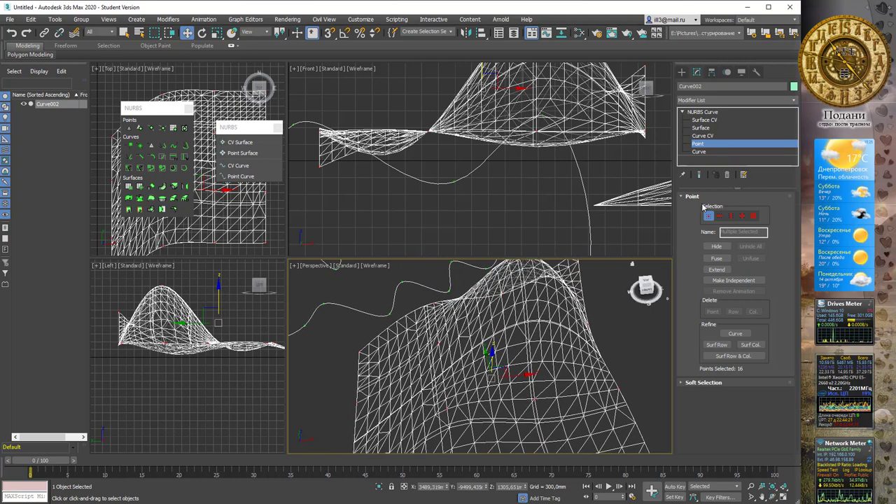
left_click(703, 136)
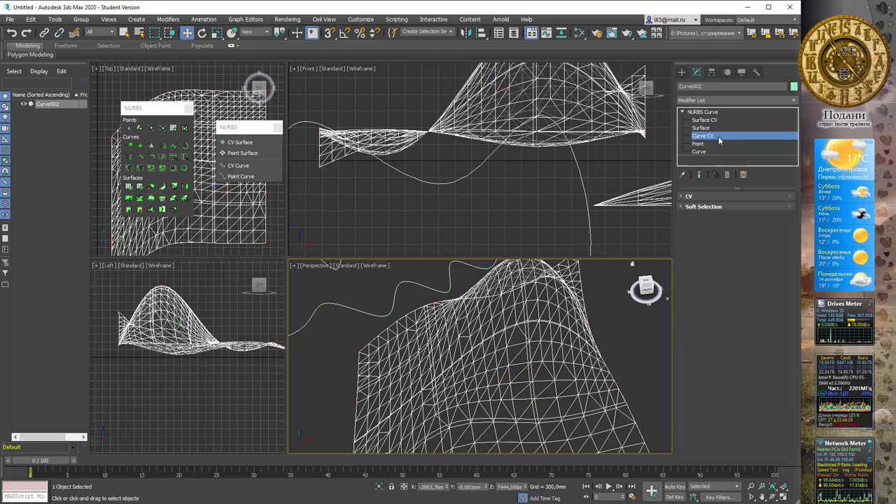
Expand the CV rollout and set selection to all CVs of a curve.
left_click(685, 197)
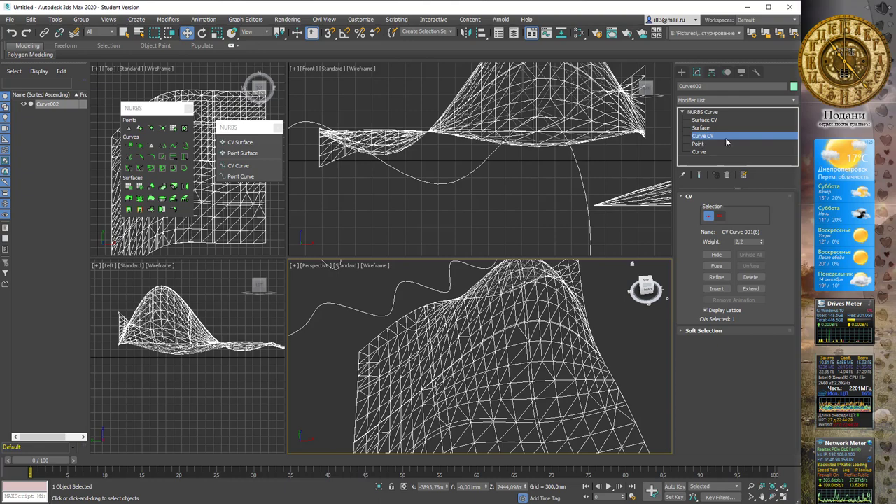
scroll(593, 300, "down", 2)
scroll(588, 314, "down", 2)
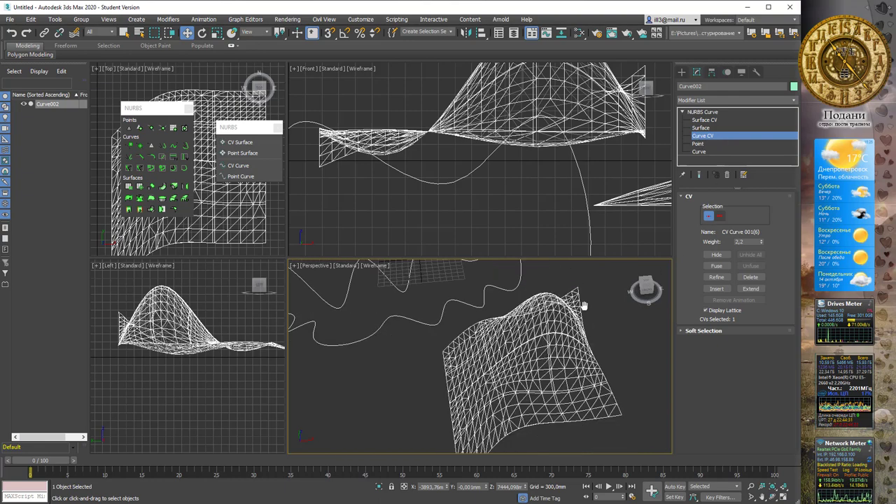
scroll(580, 306, "down", 2)
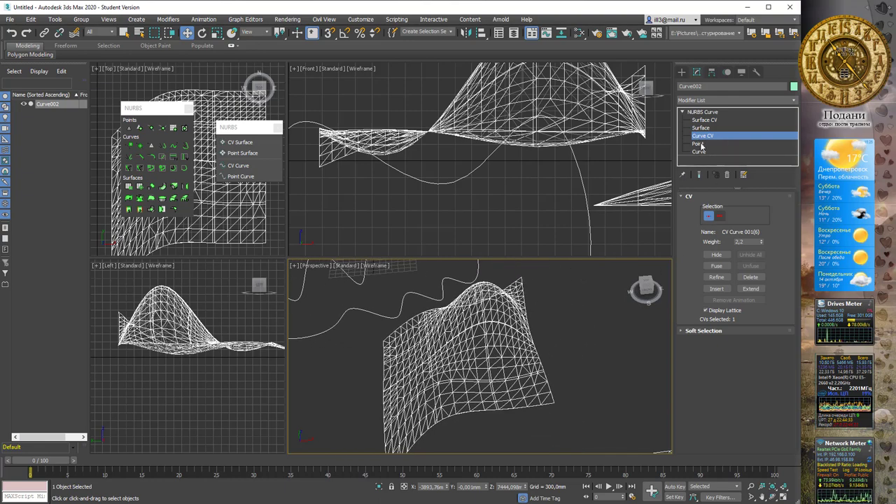
left_click(722, 218)
Select all 18 curve CVs with Ctrl+A, nudge them slightly down, then pick a single CV.
mouse_move(483, 336)
middle_mouse_down("alt")
mouse_move(502, 380)
mouse_move(541, 341)
mouse_move(551, 302)
middle_mouse_up("alt")
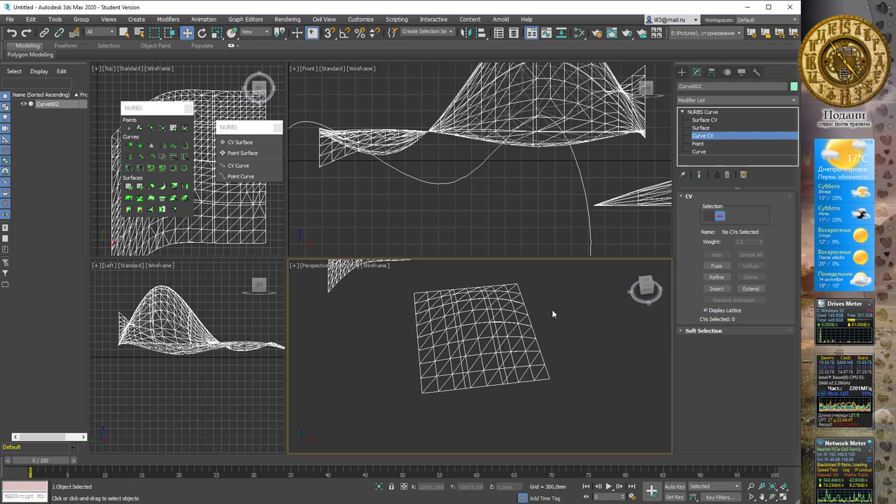
mouse_move(552, 310)
middle_mouse_down("alt")
mouse_move(529, 297)
mouse_move(513, 358)
middle_mouse_up("alt")
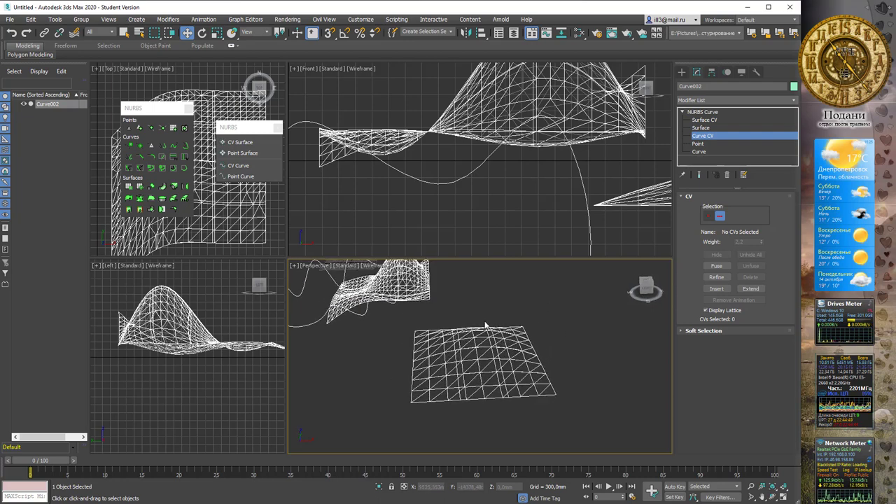
middle_click_drag(485, 326, 442, 314, "alt")
scroll(436, 325, "down", 3)
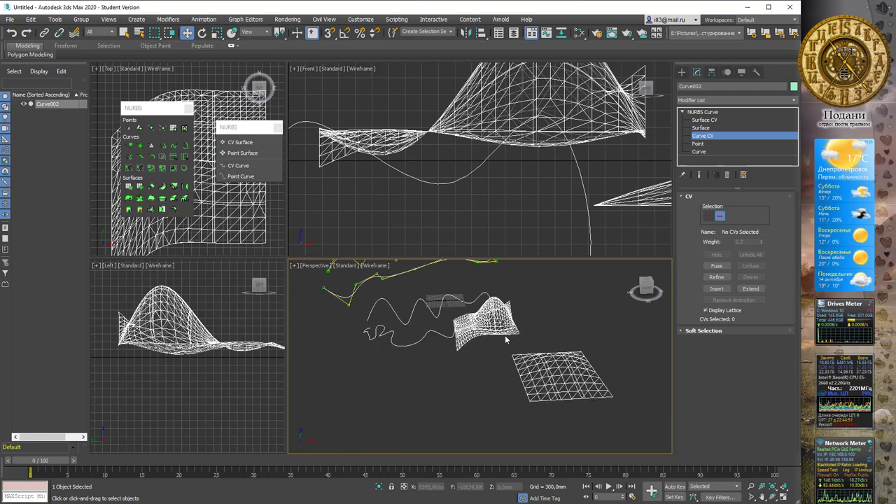
middle_click_drag(505, 334, 412, 364, "alt")
scroll(434, 356, "up", 2)
scroll(455, 336, "up", 2)
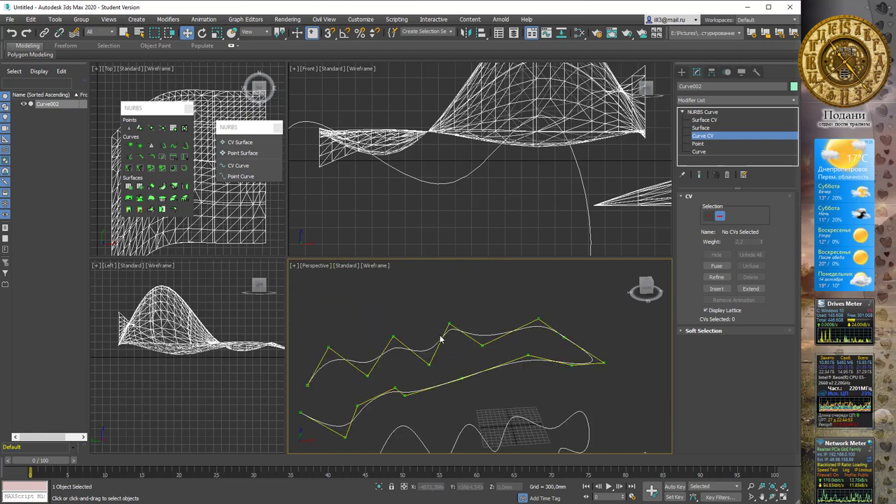
scroll(472, 314, "up", 2)
scroll(480, 306, "up", 2)
scroll(479, 306, "down", 3)
key("ctrl+a")
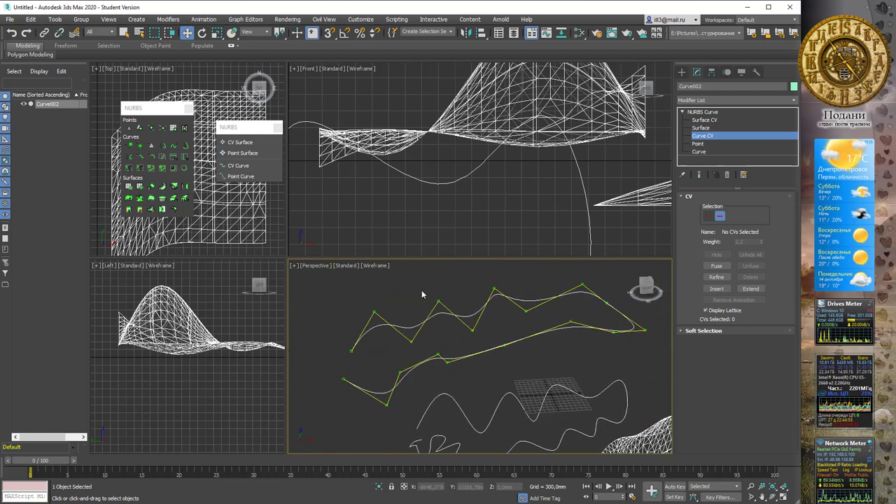
left_click_drag(499, 322, 498, 328)
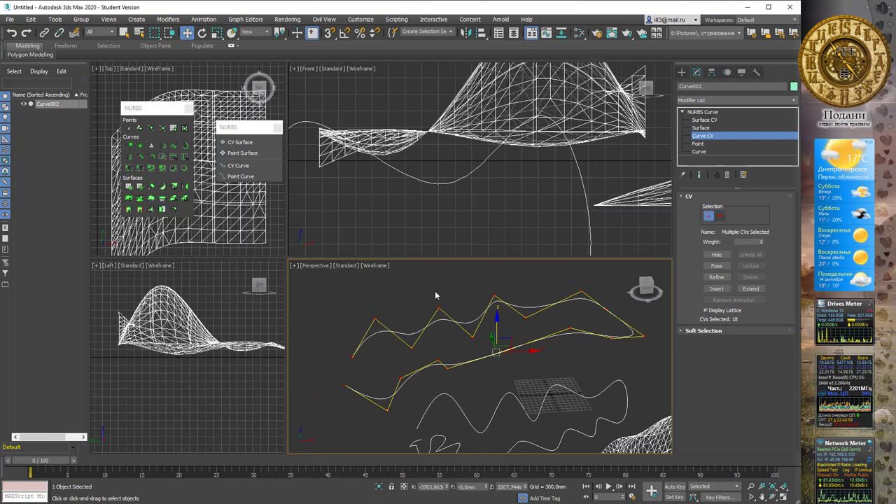
mouse_move(418, 288)
left_mouse_down()
mouse_move(451, 319)
mouse_move(439, 314)
left_mouse_up()
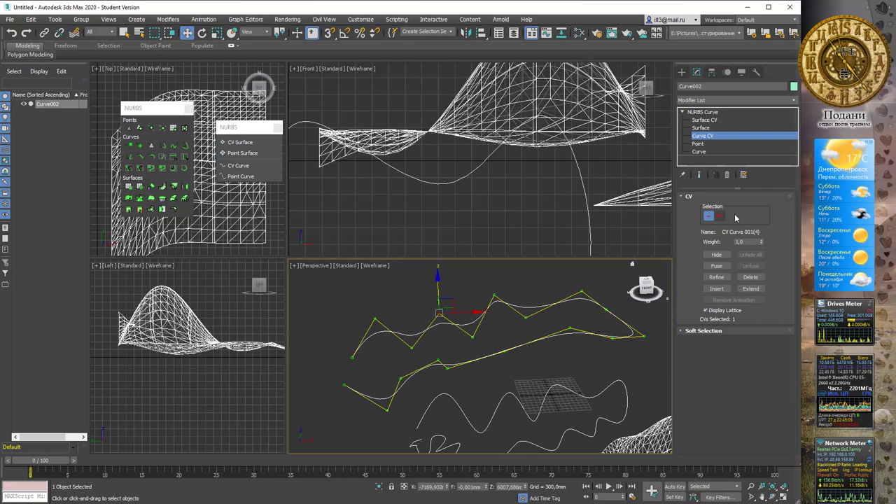
Compare Soft Selection settings at Curve CV and Point levels, then return to the NURBS Curve level.
left_click(696, 329)
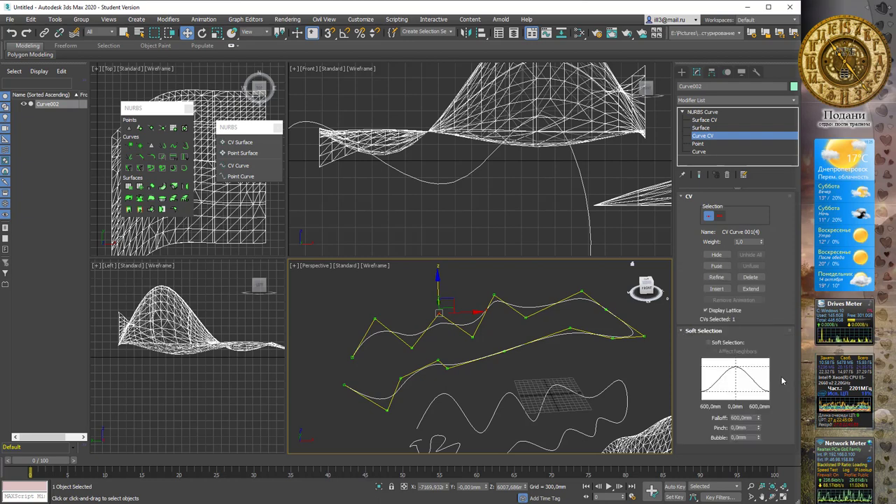
left_click(698, 143)
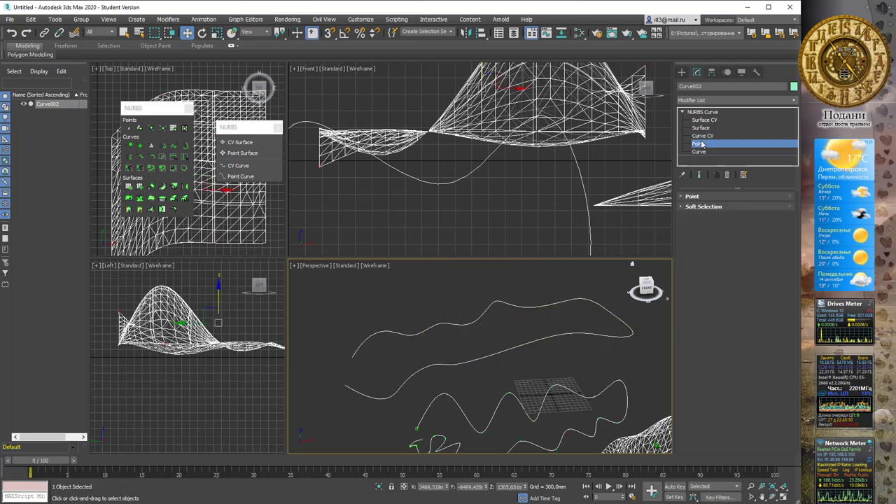
left_click(685, 207)
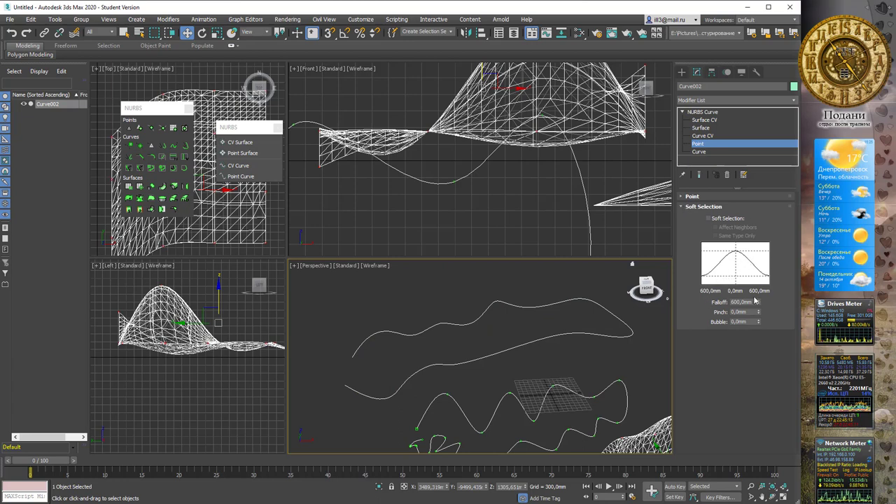
left_click(703, 135)
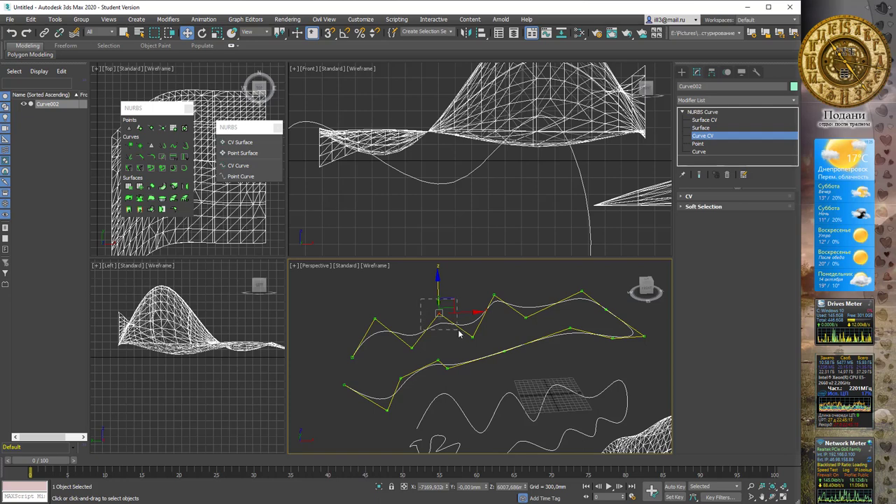
left_click(682, 208)
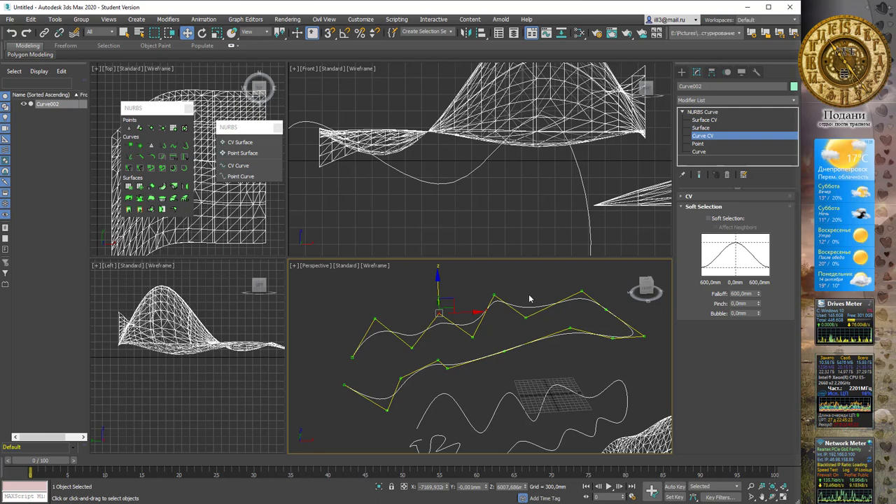
middle_click_drag(529, 295, 531, 307)
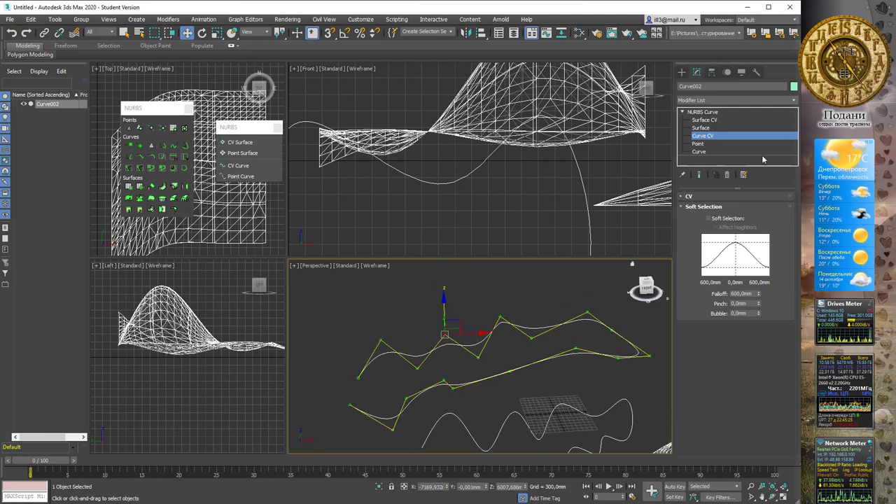
left_click(714, 112)
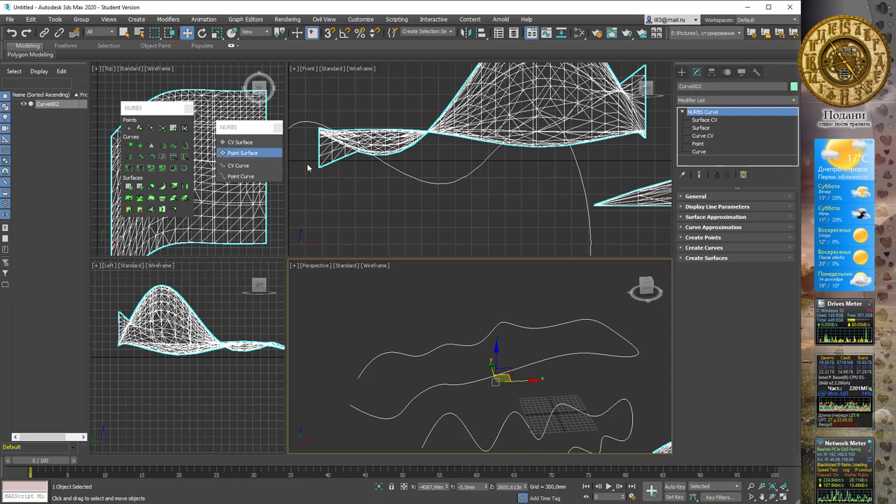
Zoom out and pan Perspective around reselected Curve002 so both surfaces are visible, moving the toolbox aside.
left_click(535, 304)
left_click(682, 73)
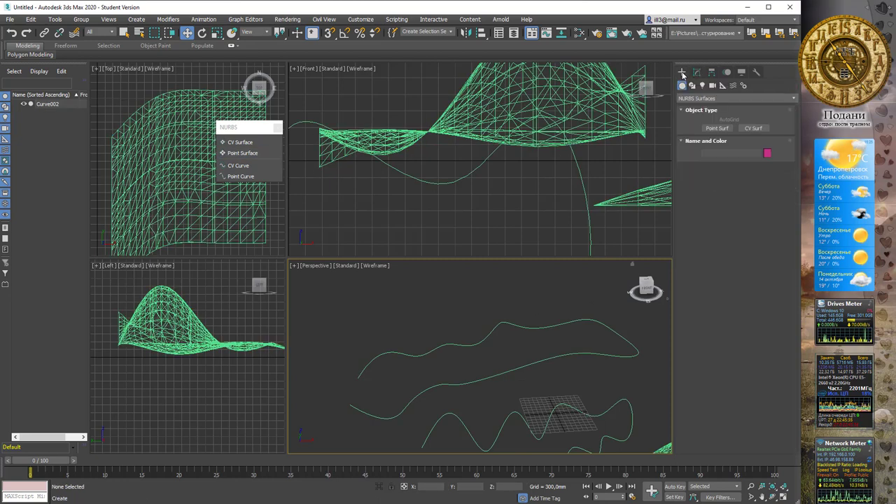
middle_click_drag(434, 324, 448, 331)
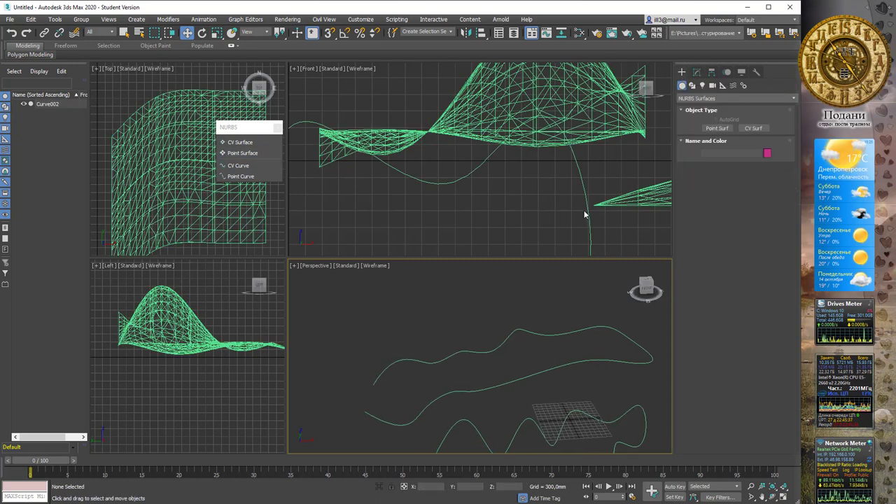
scroll(510, 322, "down", 3)
left_click(536, 351)
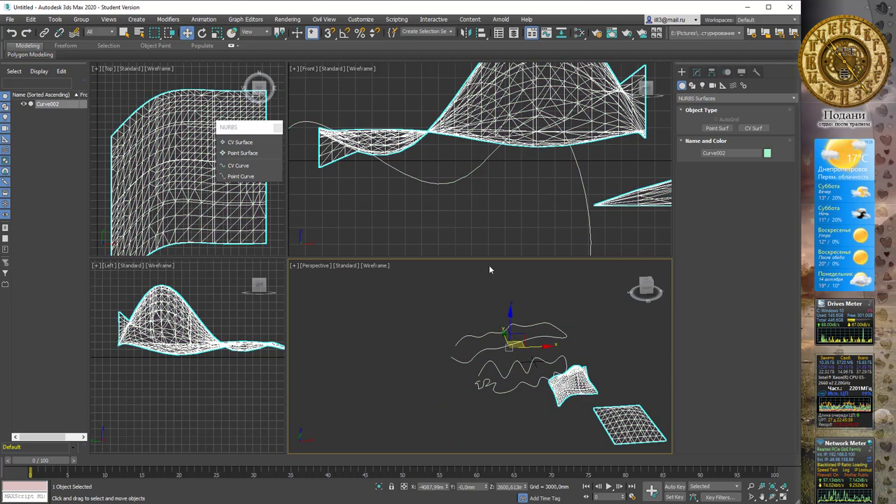
mouse_move(579, 314)
middle_mouse_down()
mouse_move(499, 314)
mouse_move(509, 302)
middle_mouse_up()
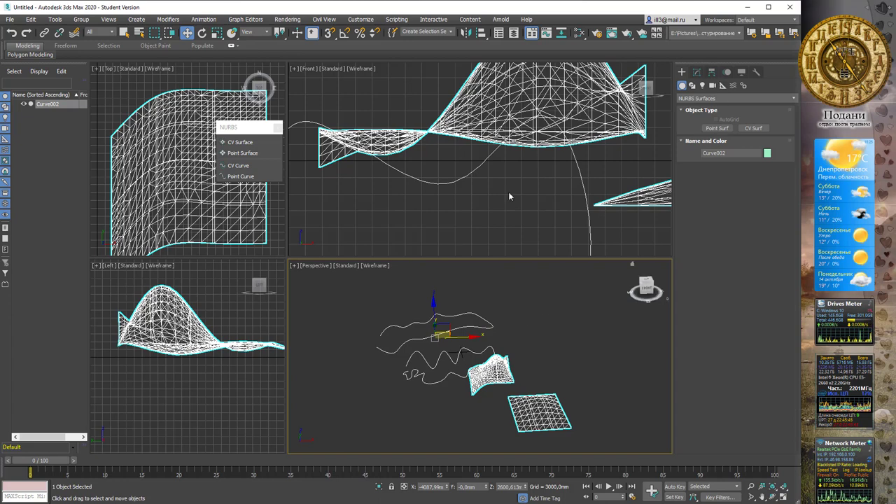
left_click_drag(238, 129, 274, 136)
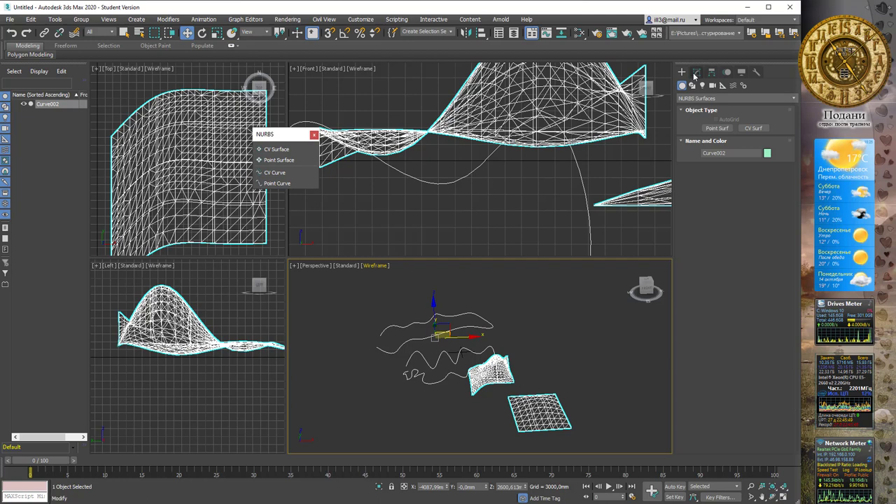
left_click(696, 73)
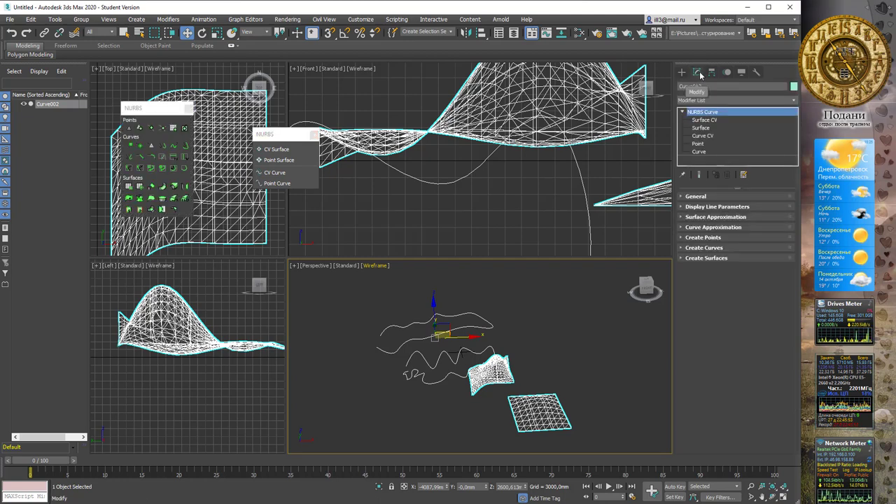
Expand Create Points, Create Curves and Create Surfaces, widening the command panel into two columns.
mouse_move(147, 109)
left_mouse_down()
mouse_move(399, 185)
mouse_move(470, 186)
mouse_move(451, 163)
left_mouse_up()
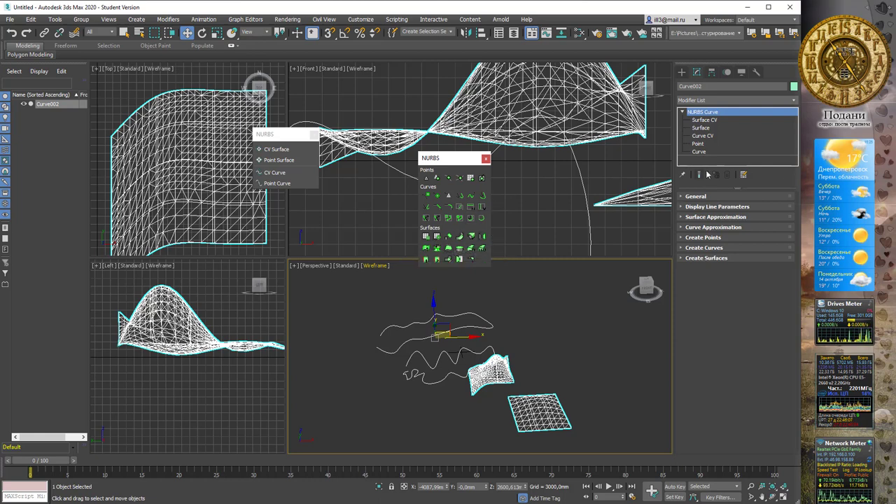
left_click_drag(442, 160, 438, 161)
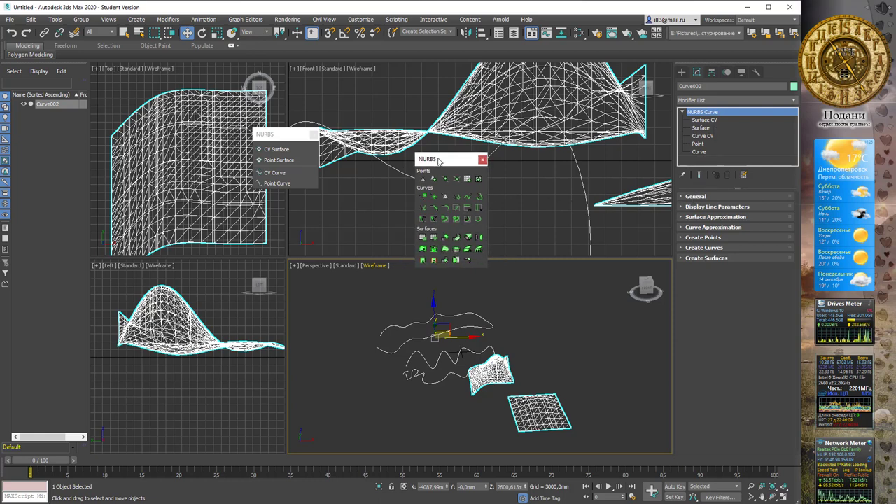
left_click(683, 237)
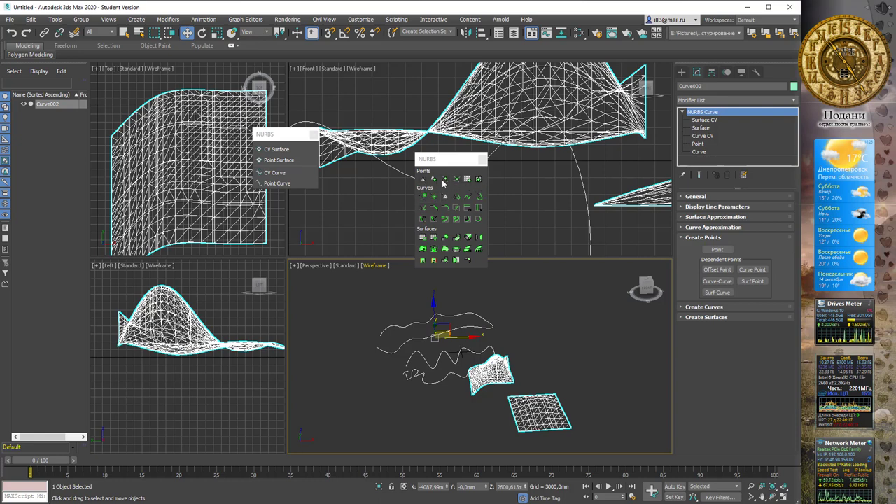
left_click(704, 307)
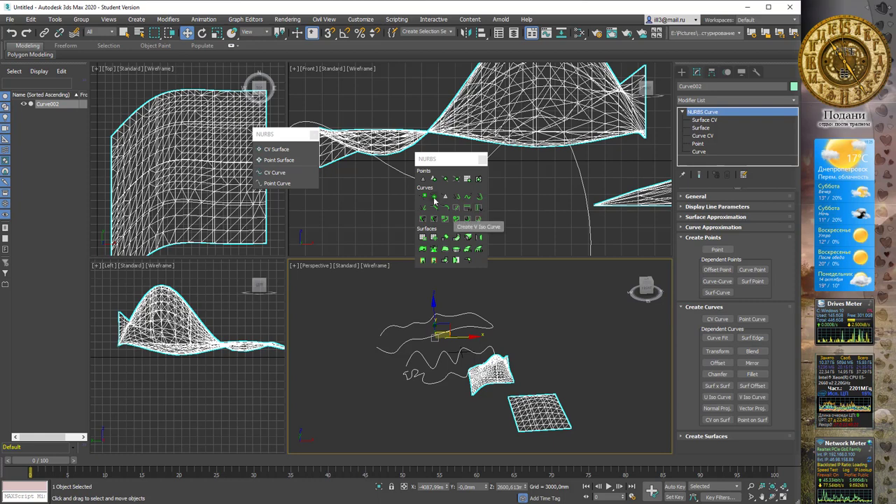
left_click(705, 435)
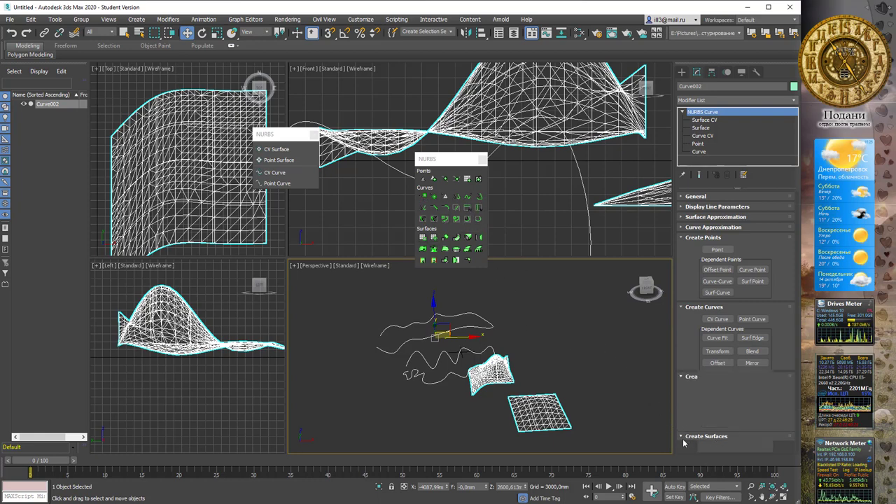
left_click_drag(672, 391, 604, 392)
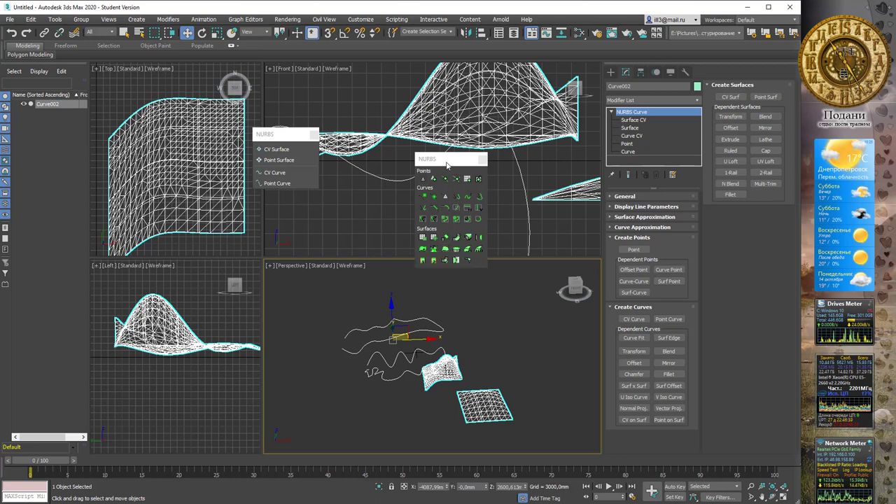
Expand the General rollout showing attach, import and display settings.
left_click_drag(447, 162, 444, 156)
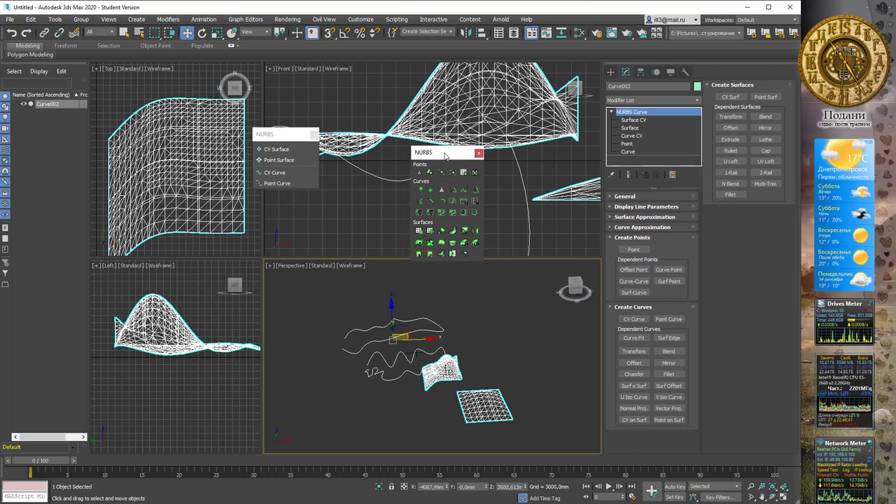
left_click(609, 197)
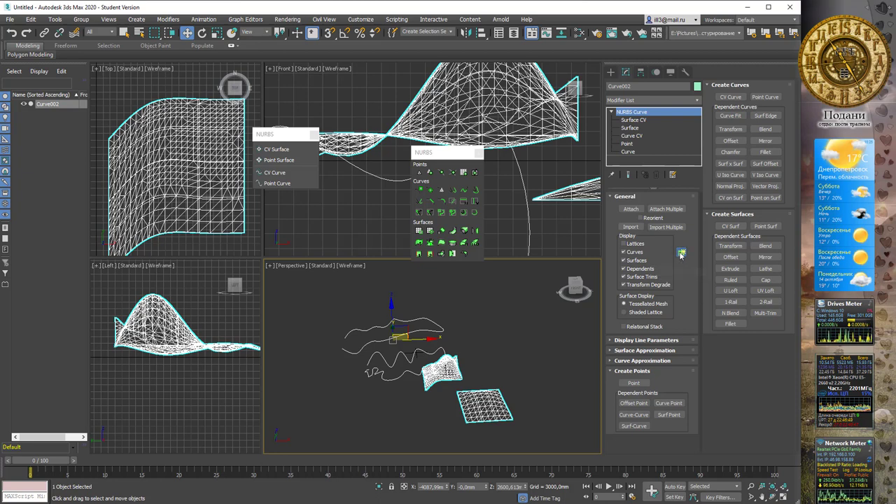
left_click_drag(444, 155, 455, 162)
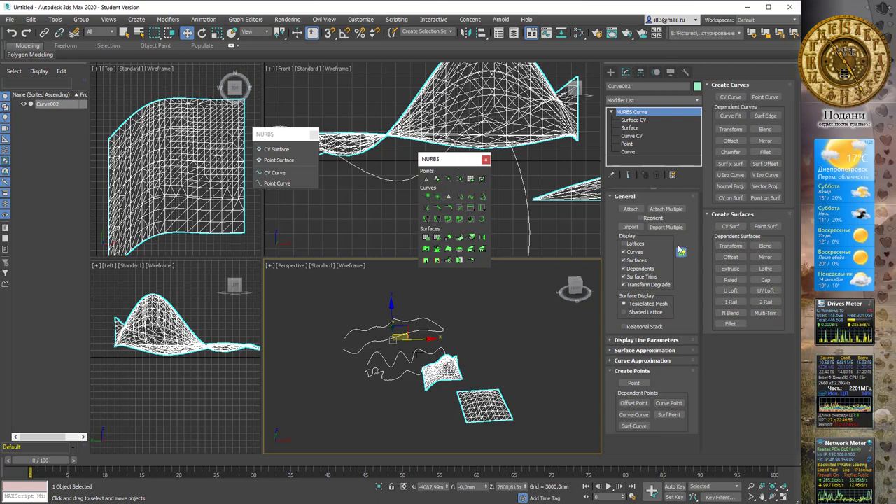
Close and reopen the NURBS Creation Toolbox, then drag it higher into place.
left_click(681, 253)
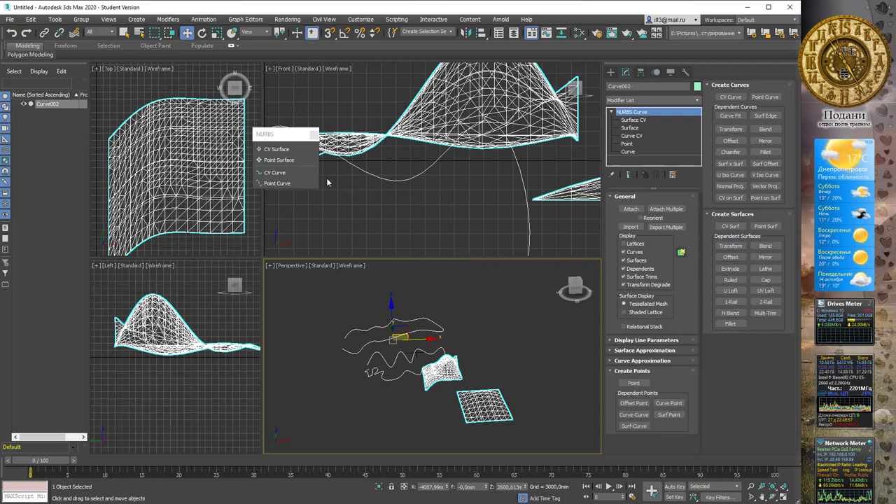
left_click(611, 72)
left_click(625, 73)
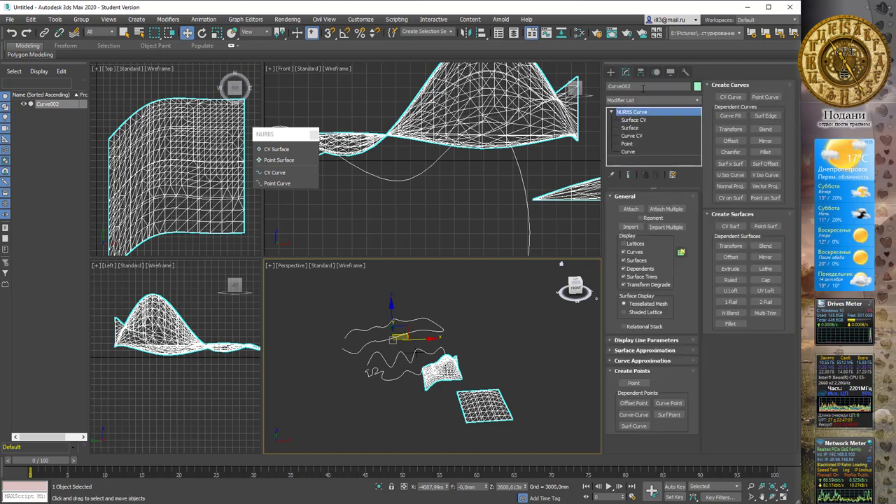
left_click(680, 252)
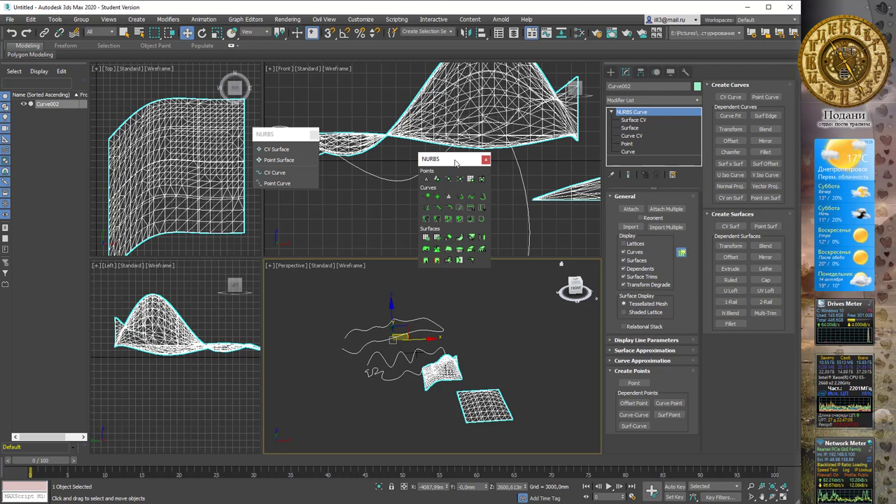
left_click_drag(456, 162, 432, 215)
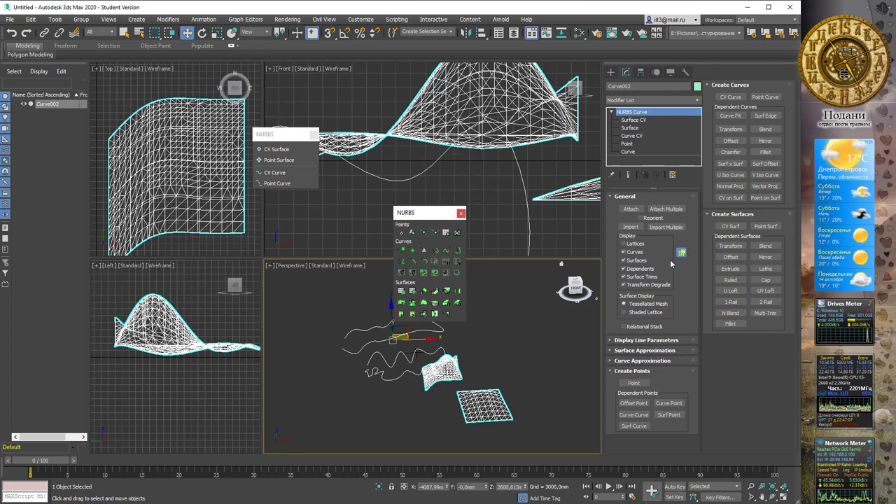
left_click_drag(422, 215, 405, 172)
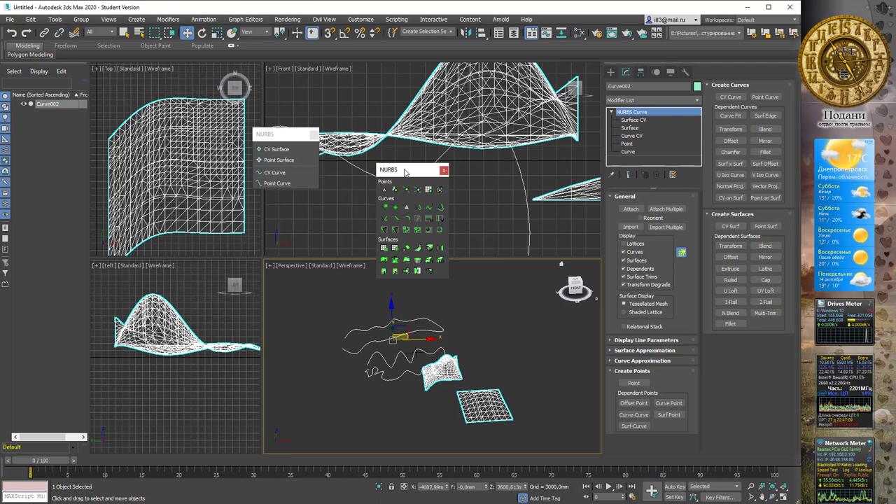
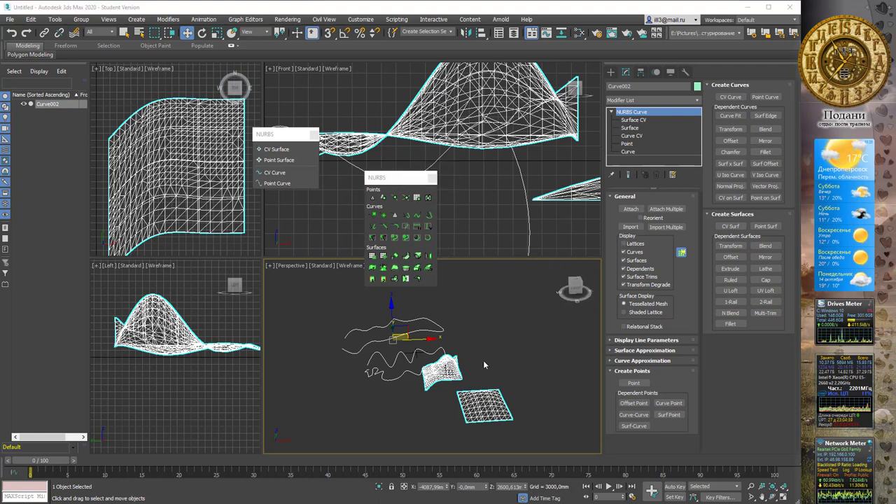
Deselect everything, frame the Front view and pick NURBS Point Curve creation.
left_click(494, 175)
key("z")
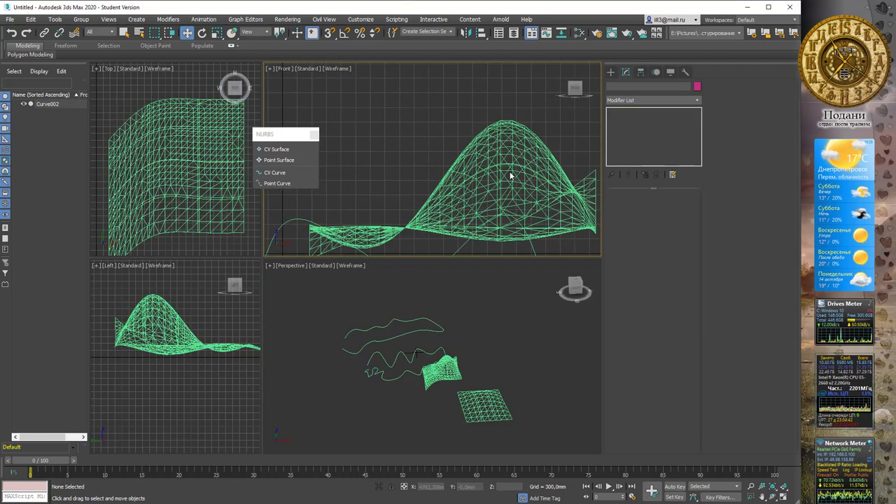
left_click(610, 71)
middle_click_drag(486, 112, 485, 176)
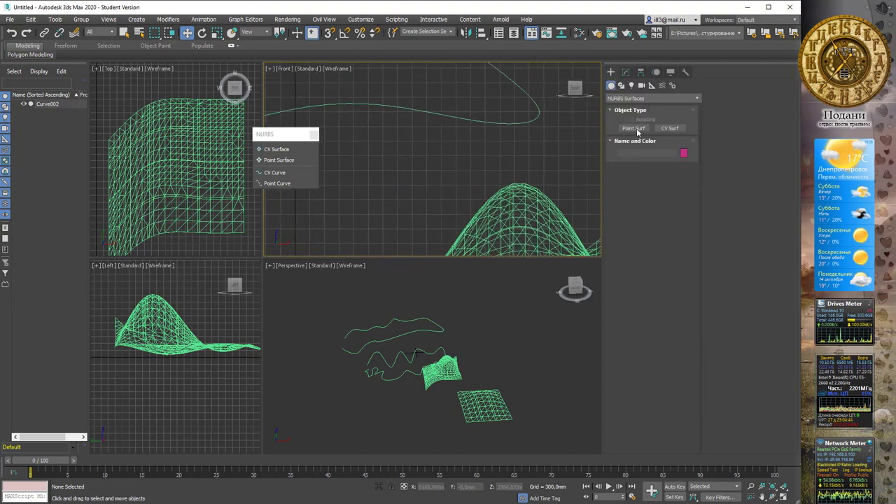
left_click(621, 86)
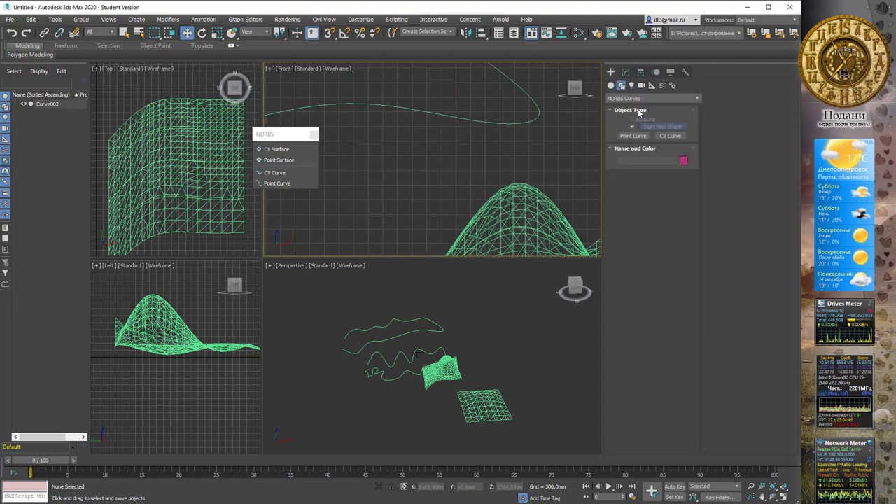
left_click(638, 135)
Place seven looping points and click the first point to close Curve003.
left_click(386, 149)
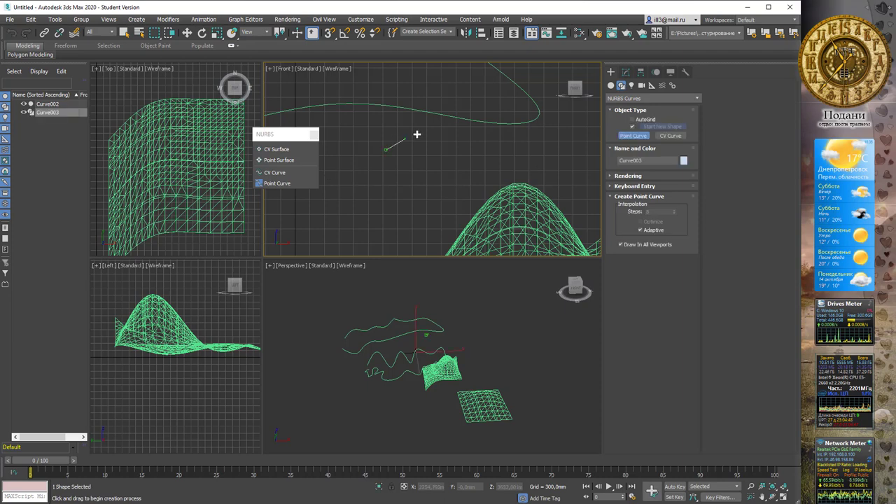
left_click(425, 138)
left_click(478, 169)
left_click(412, 225)
left_click(367, 203)
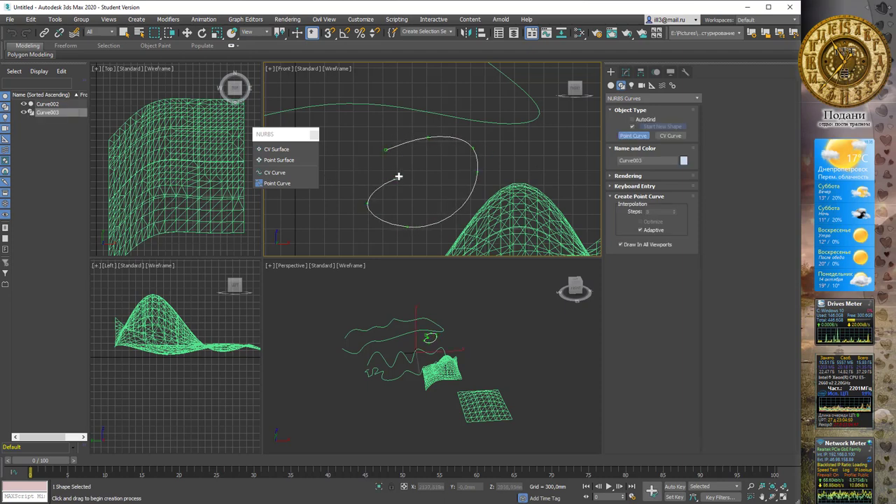
left_click(394, 180)
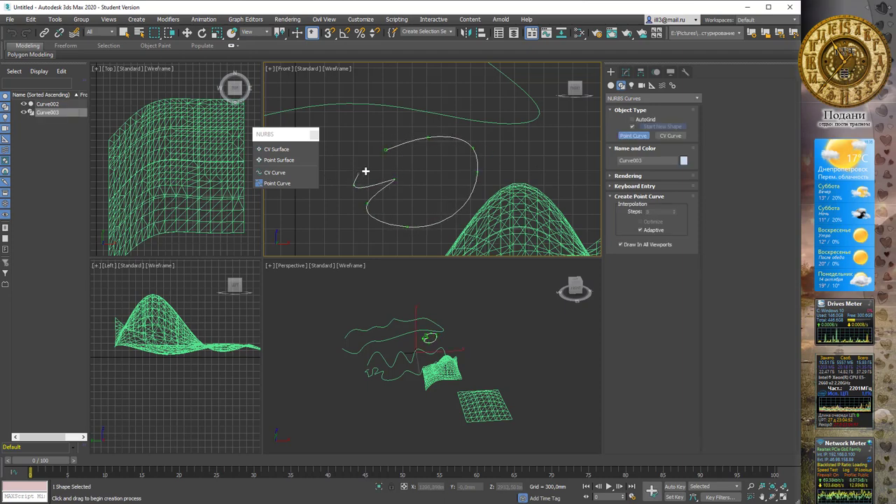
left_click(353, 183)
left_click(386, 150)
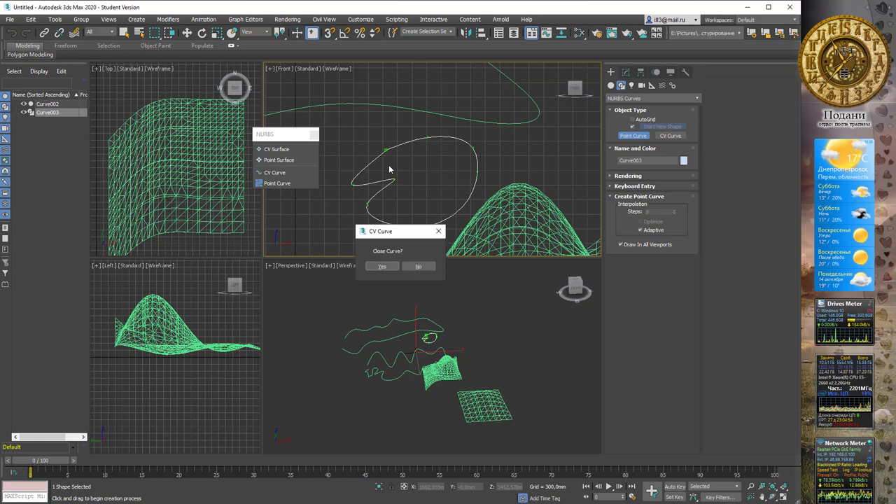
mouse_move(389, 231)
left_mouse_down()
mouse_move(444, 186)
mouse_move(463, 126)
left_mouse_up()
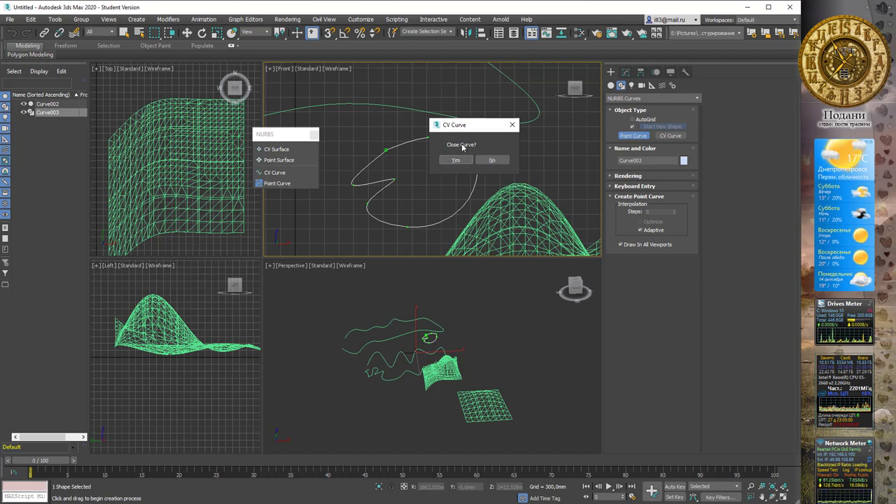
left_click_drag(454, 123, 425, 93)
Confirm closing Curve003, then draw a five-point curve, Curve004, in empty Front view space.
left_click(426, 130)
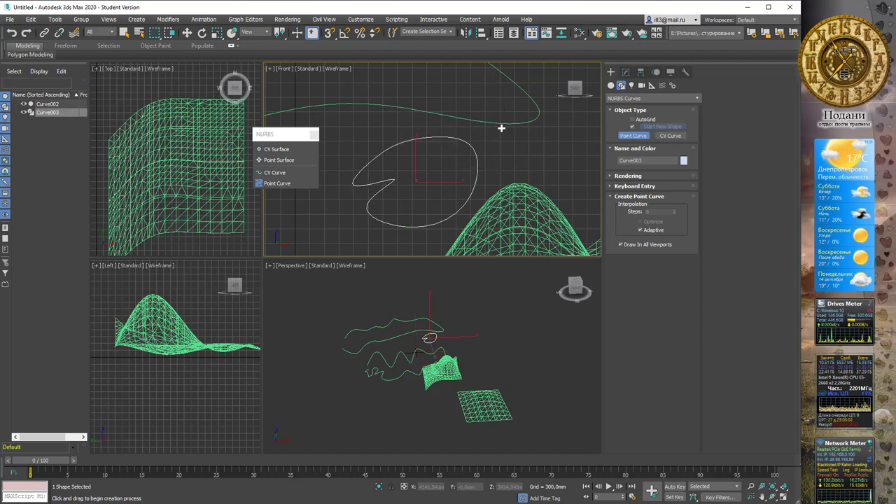
middle_click_drag(506, 123, 469, 137)
key("ctrl+a")
middle_click_drag(540, 146, 470, 148)
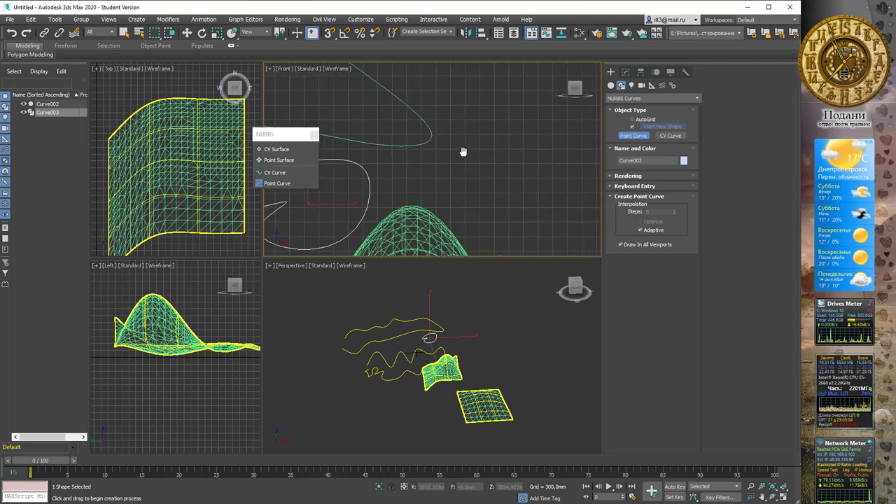
left_click(517, 106)
left_click(552, 165)
left_click(494, 162)
left_click(537, 238)
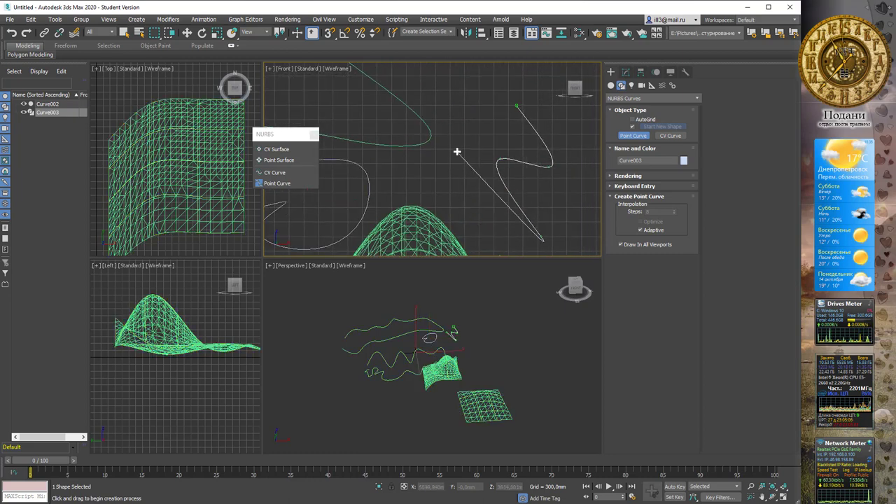
left_click(457, 150)
right_click(462, 144)
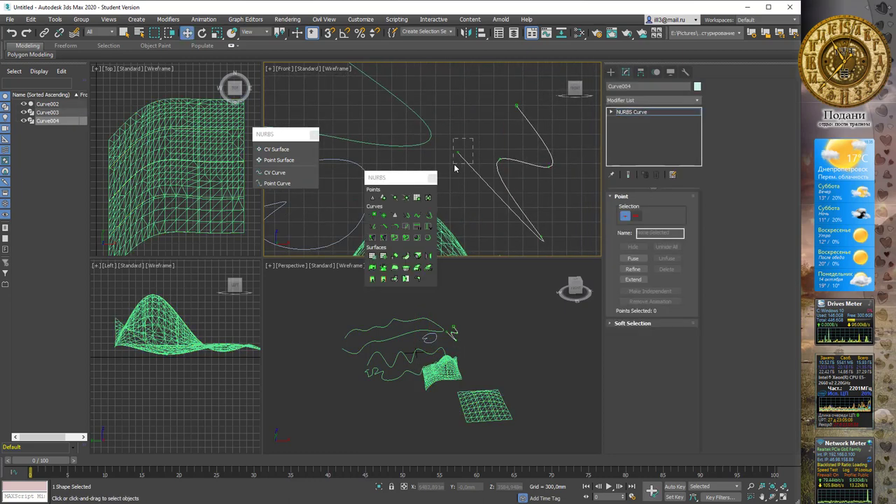
At Point level with snaps on, snap Curve004's end onto its start and confirm closing it.
key("1")
left_click_drag(474, 119, 523, 101)
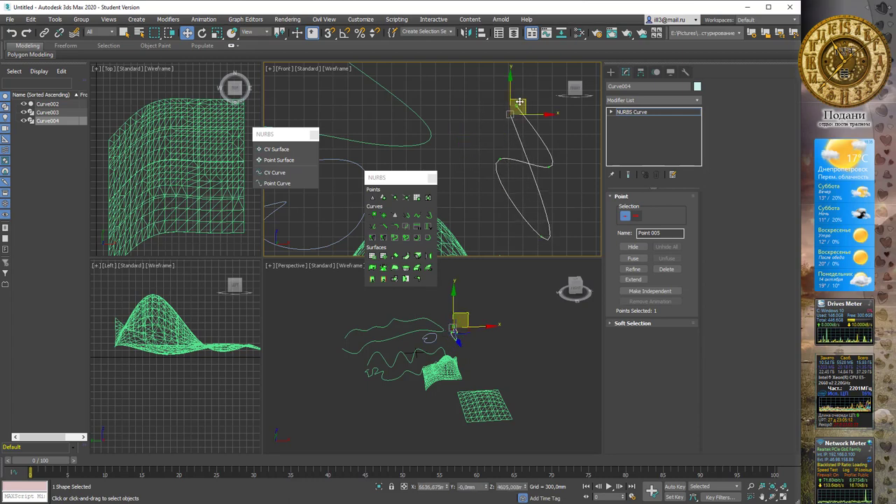
key("s")
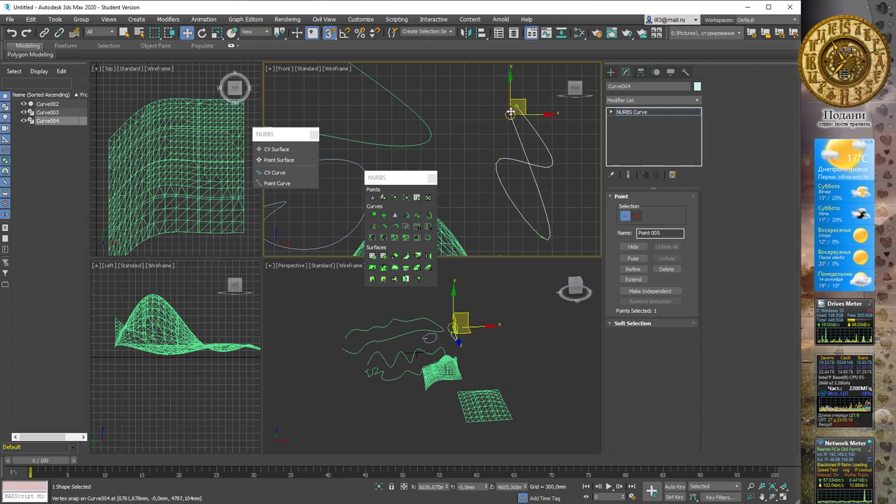
left_click_drag(524, 101, 524, 105)
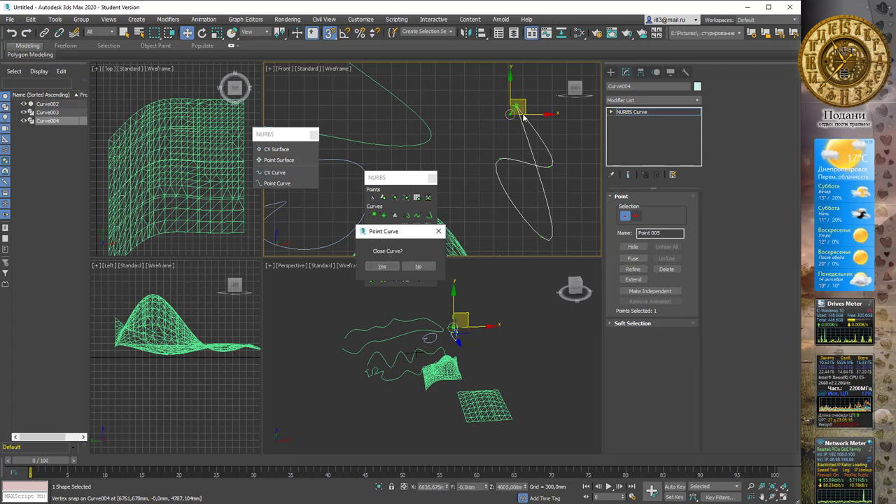
left_click_drag(396, 232, 520, 156)
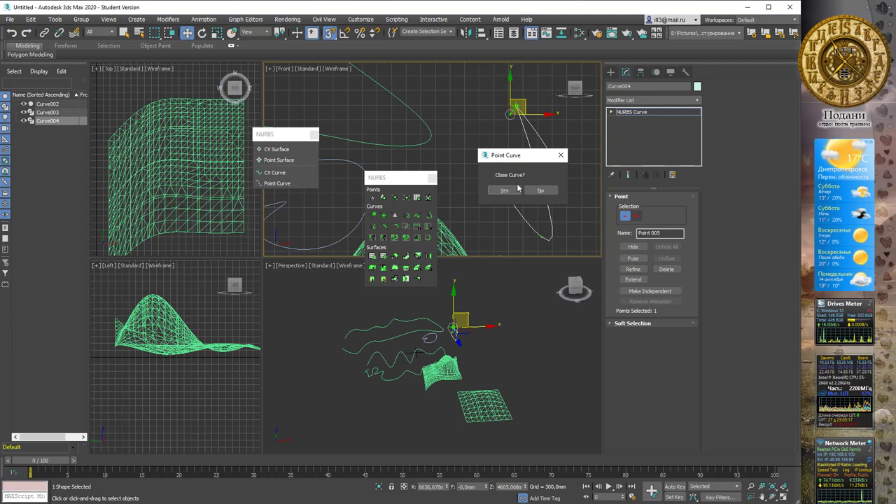
left_click(504, 190)
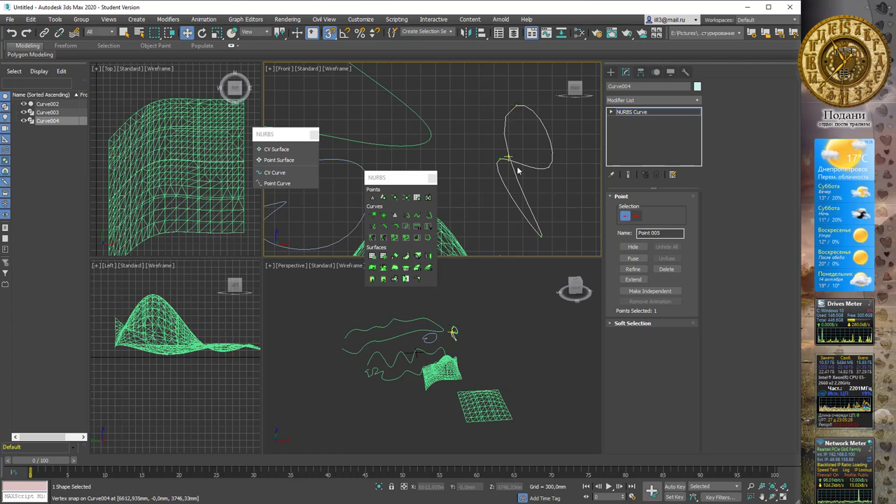
Enable Curve004's rendering in viewport and increase its thickness.
left_click(641, 114)
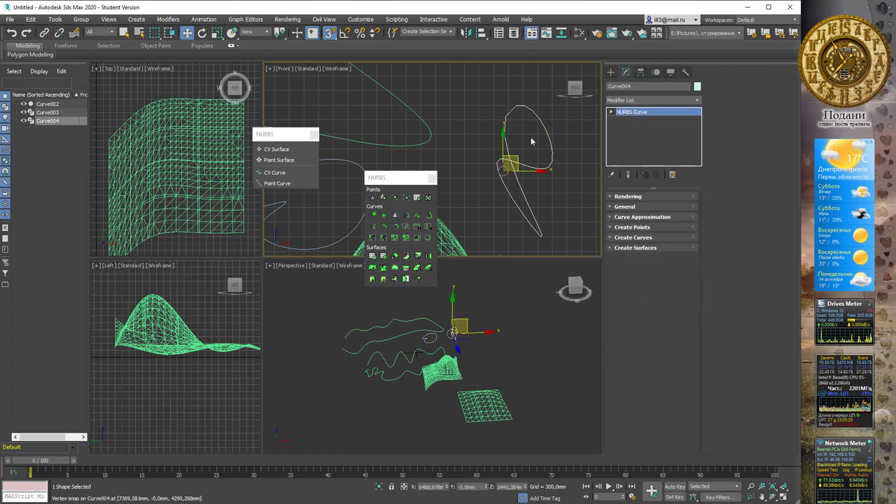
middle_click_drag(530, 122, 517, 123)
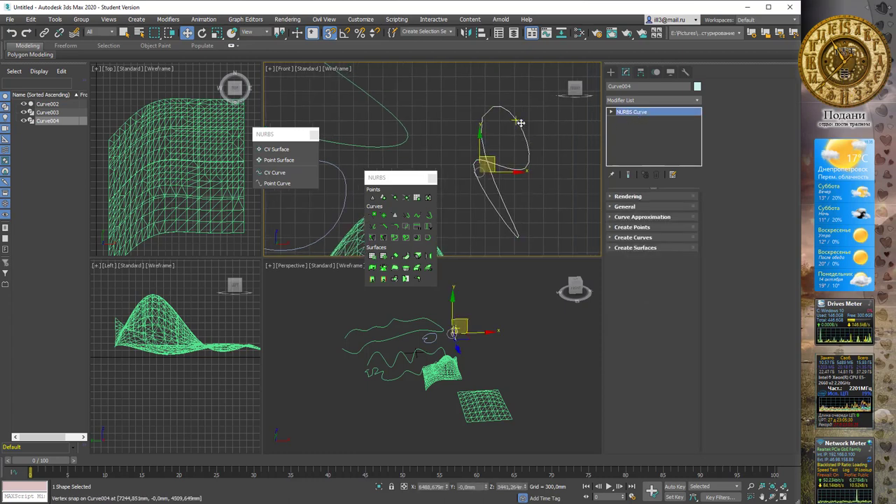
left_click(612, 196)
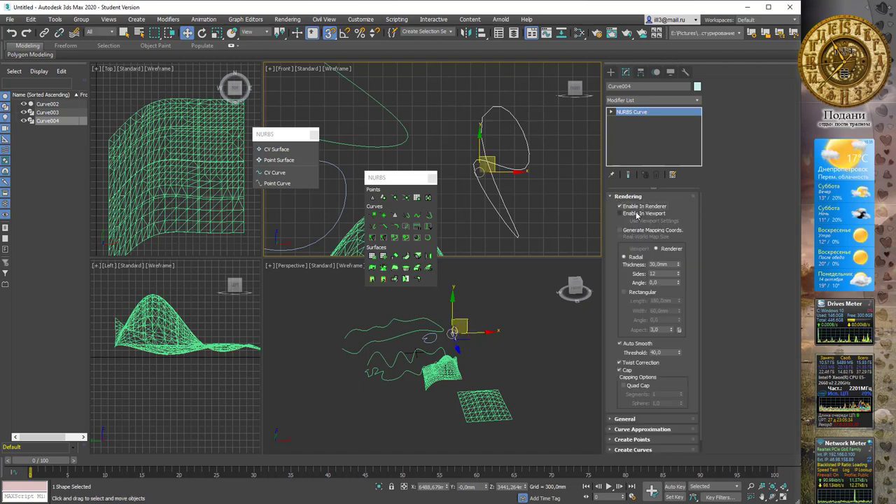
left_click(636, 214)
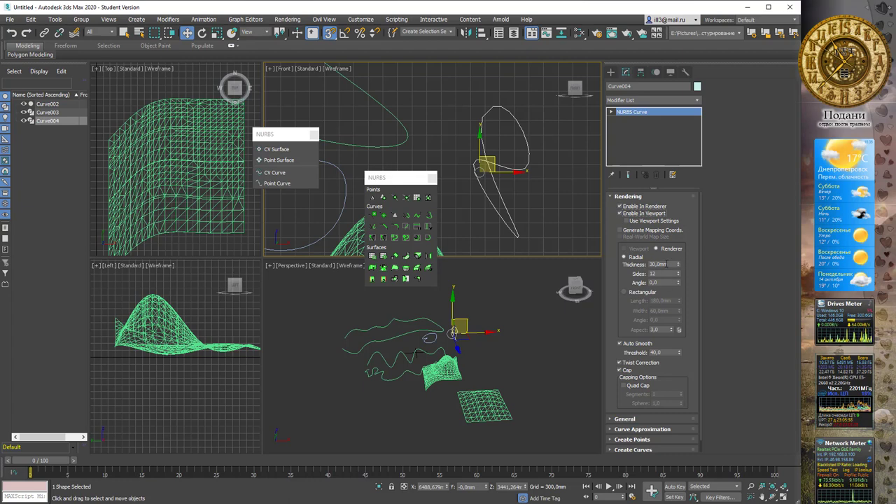
left_click(635, 223)
mouse_move(678, 264)
left_mouse_down()
mouse_move(694, 201)
mouse_move(694, 231)
left_mouse_up()
Switch the profile to Rectangular with length 473,4mm and width 60mm.
left_click(624, 292)
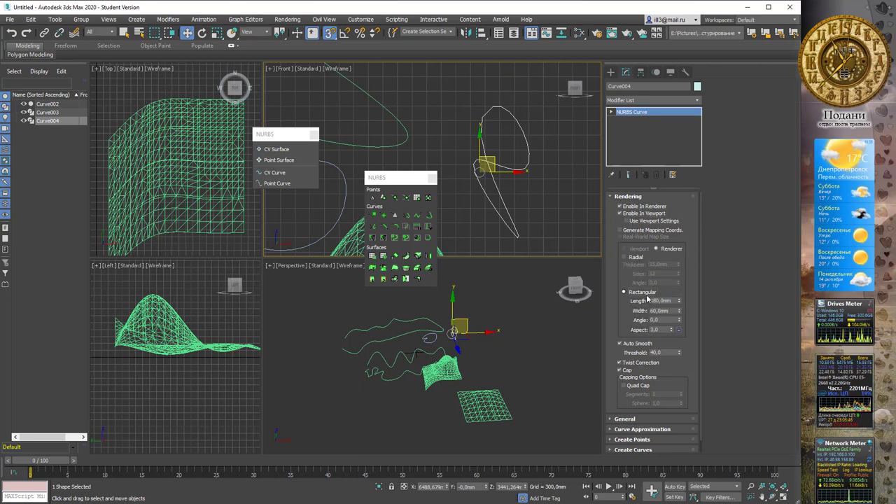
left_click(612, 112)
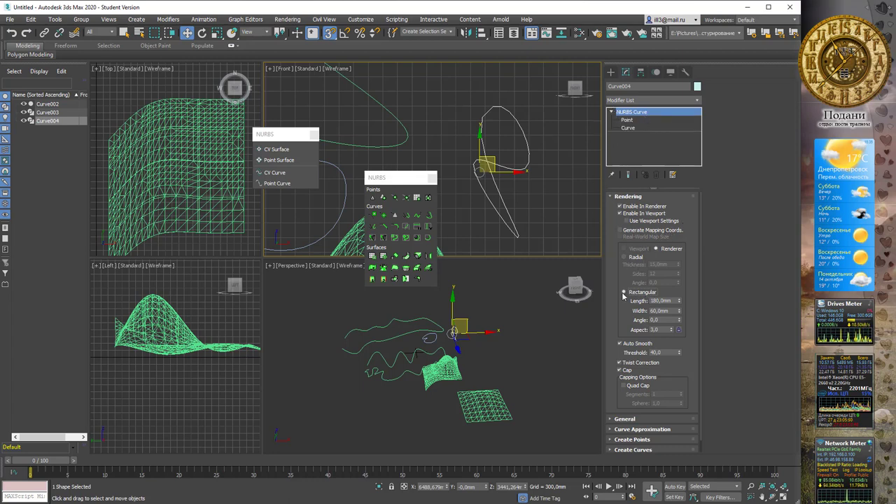
middle_click_drag(481, 327, 500, 352)
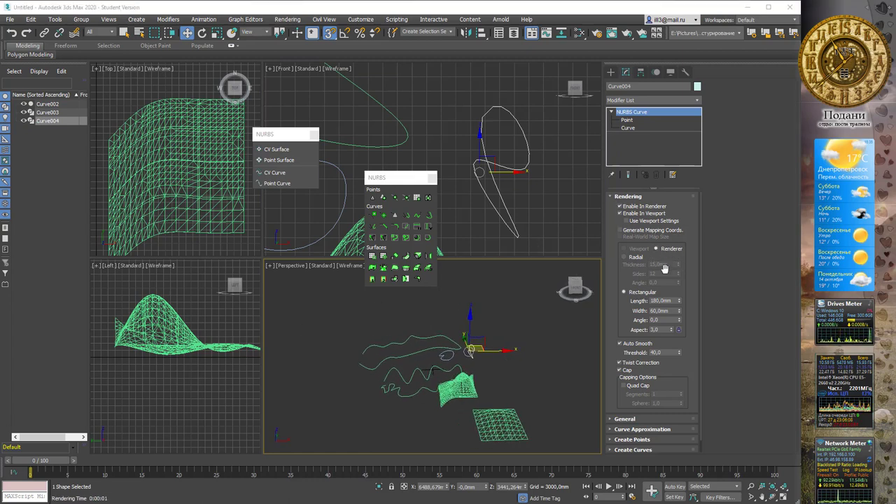
left_click_drag(678, 301, 641, 238)
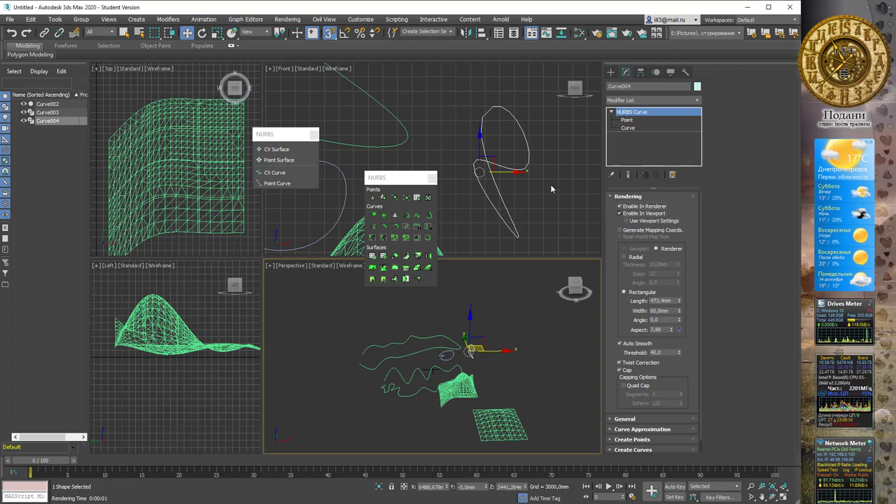
scroll(473, 345, "up", 2)
scroll(483, 336, "up", 2)
scroll(493, 326, "up", 3)
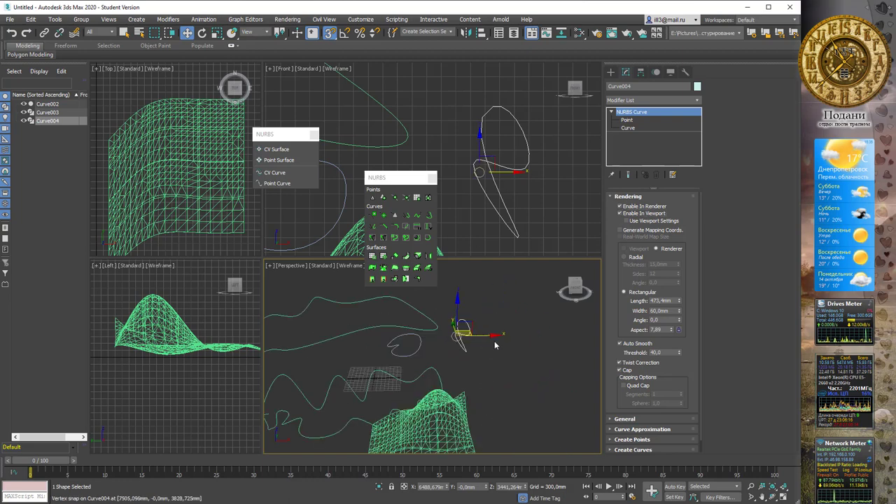
Render the Perspective view, lengthen the rectangular profile to 1372,86mm, and re-render from a new angle.
key("shift+q")
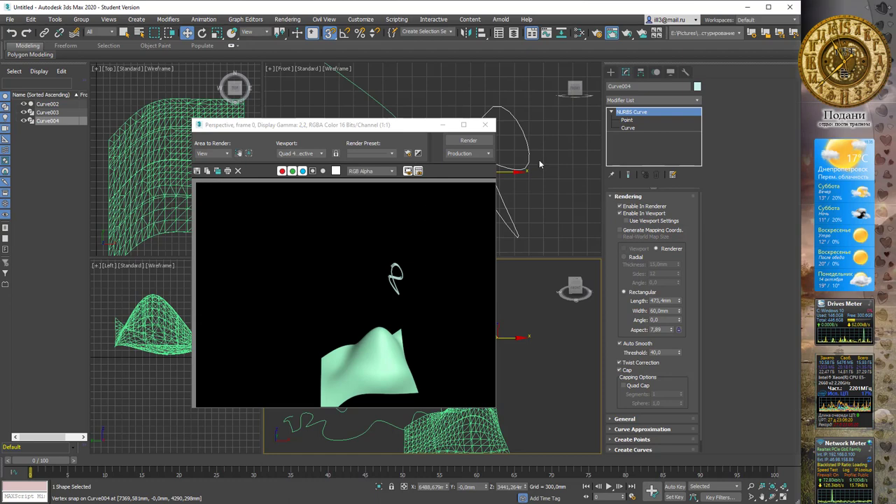
left_click(484, 125)
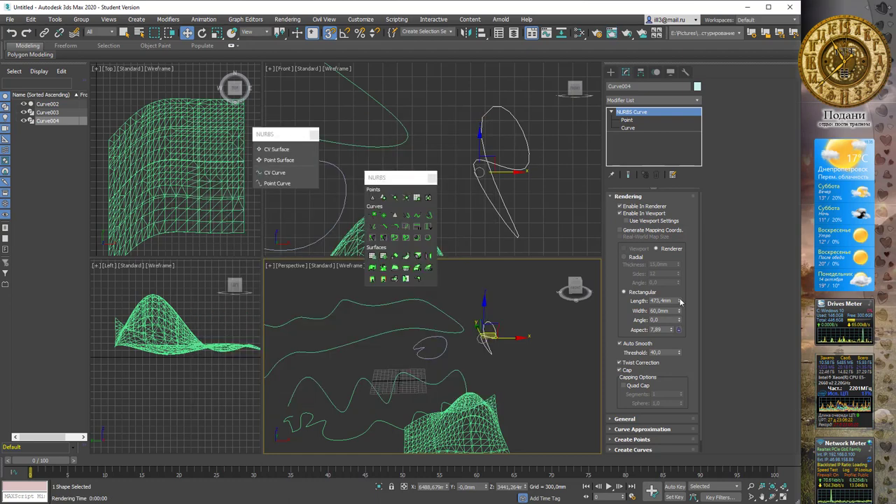
left_click_drag(679, 300, 680, 289)
key("shift+q")
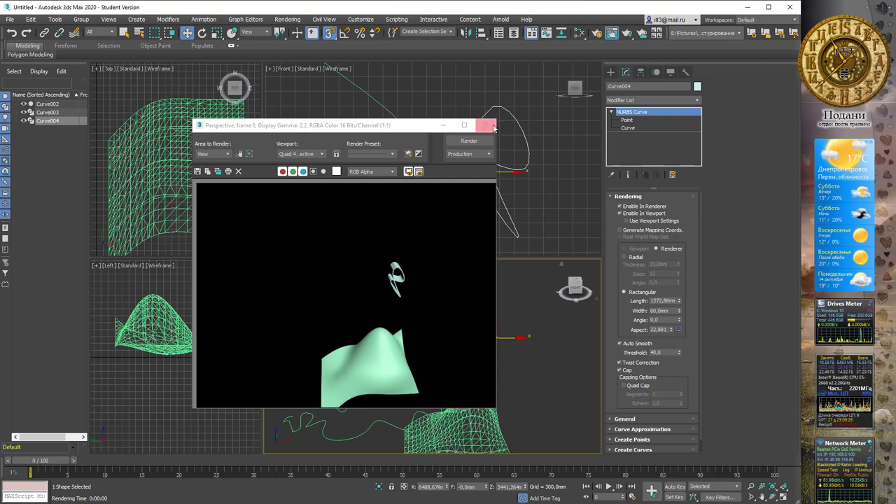
left_click(485, 124)
middle_click_drag(521, 363, 560, 339, "alt")
key("shift+q")
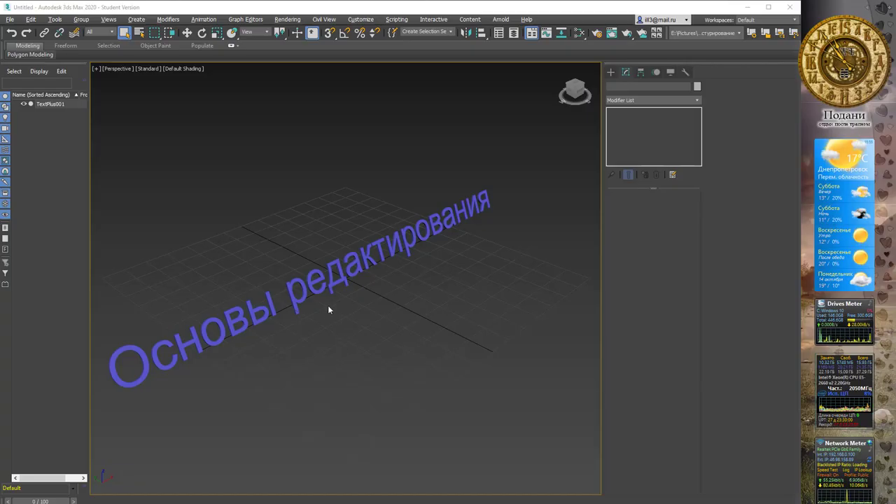
Select the TextPlus title and move it up and right across the grid.
left_click(315, 284)
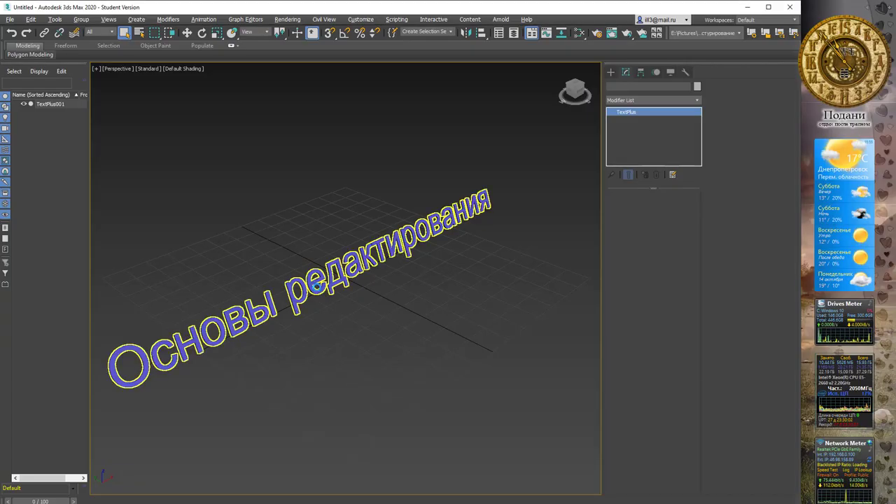
key("w")
left_click_drag(355, 268, 250, 201)
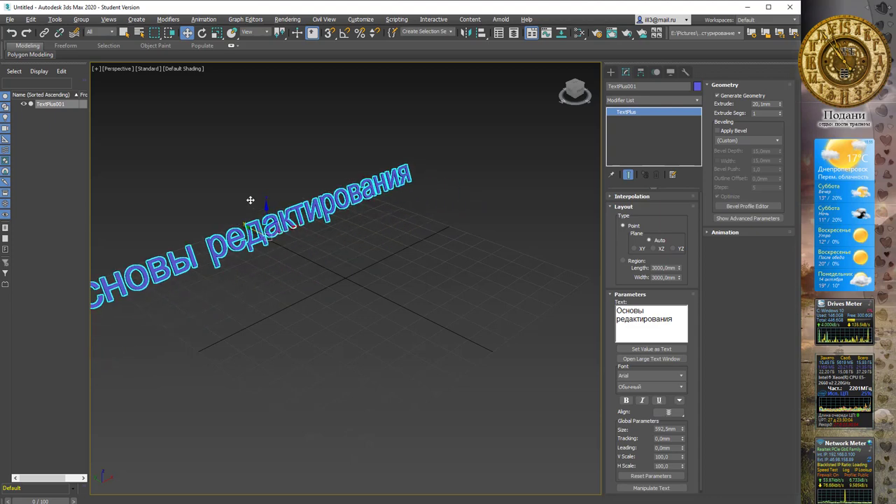
left_click_drag(259, 245, 516, 157)
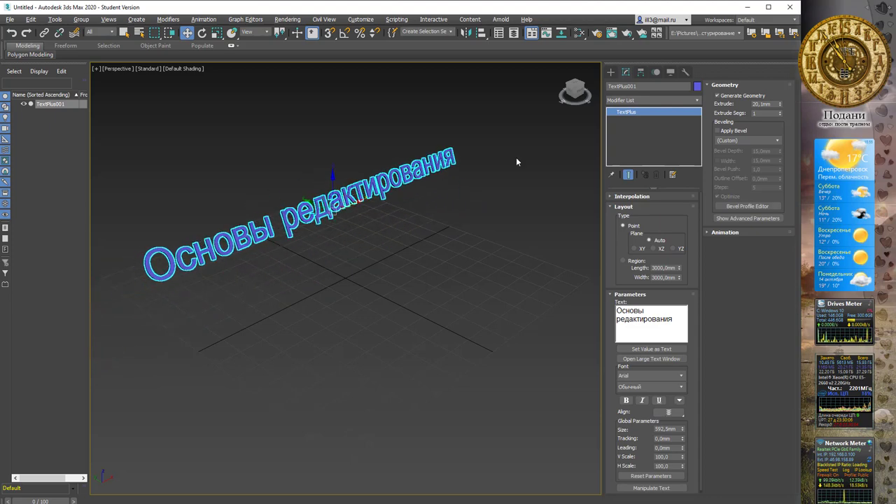
Tear off the Create > NURBS submenu as a floating NURBS toolbox.
left_click(611, 72)
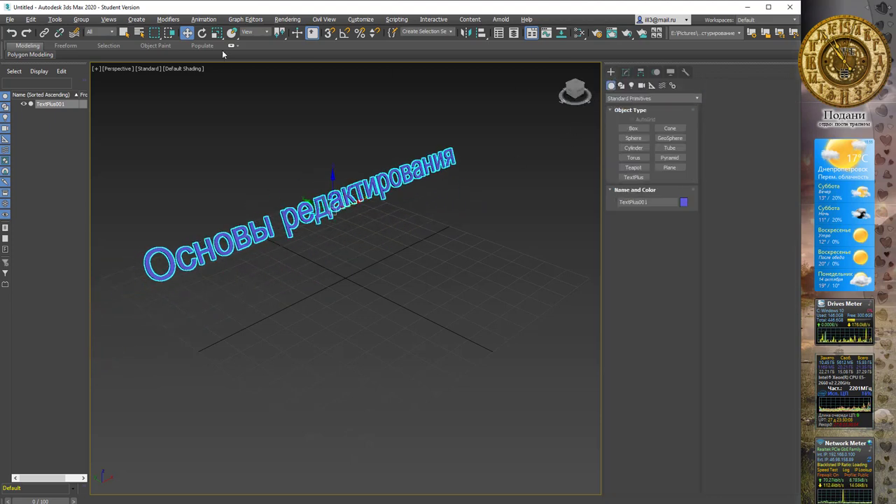
left_click(133, 20)
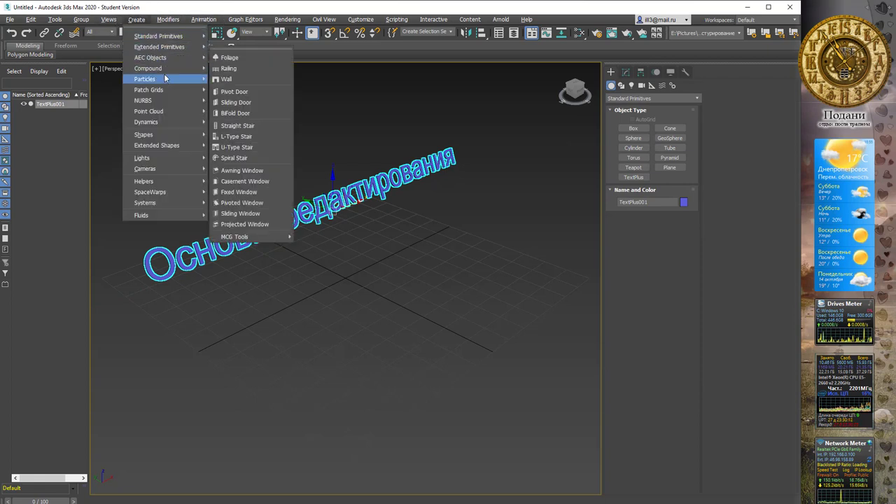
mouse_move(143, 100)
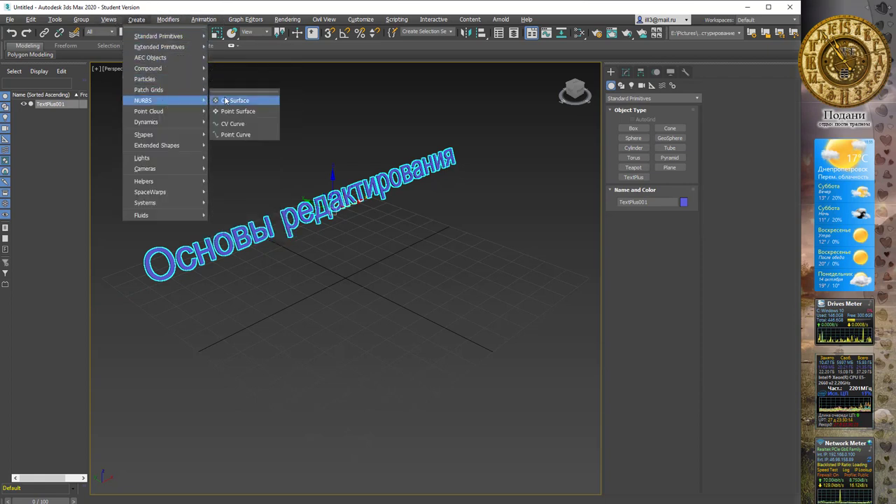
left_click(233, 92)
left_click(233, 96)
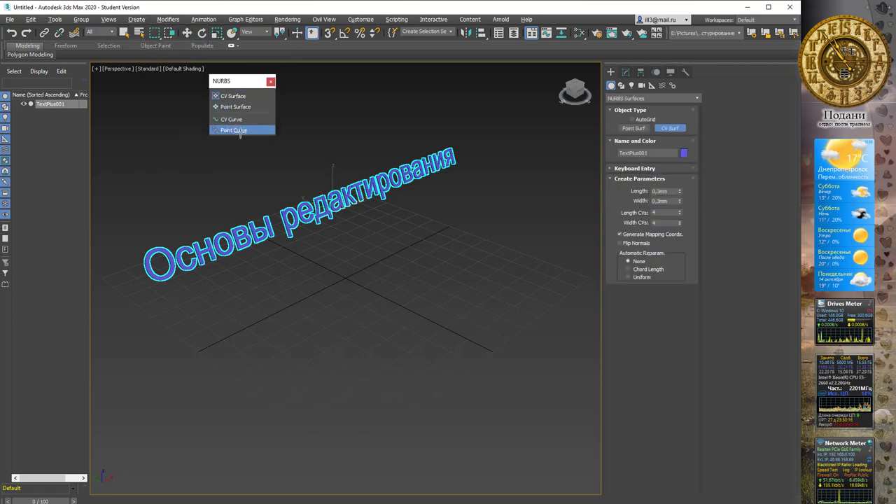
Draw a wavy point curve with a tall peak and a right-hand loop, then finish it.
left_click(249, 131)
left_click(225, 374)
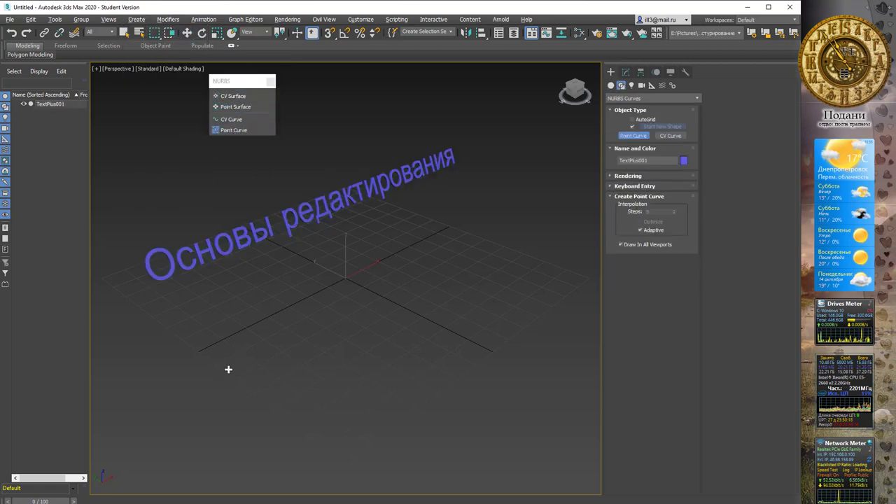
left_click(257, 319)
left_click(315, 344)
left_click(334, 329)
left_click(397, 257)
left_click(452, 324)
left_click(527, 288)
left_click(527, 420)
left_click(418, 440)
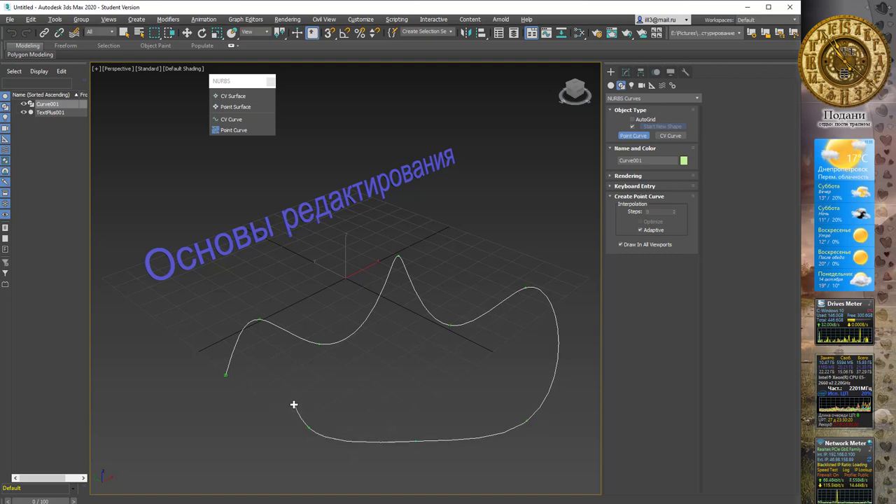
left_click(310, 427)
right_click(262, 416)
At Curve001's Point sub-object level, select all of the curve's points.
left_click(625, 72)
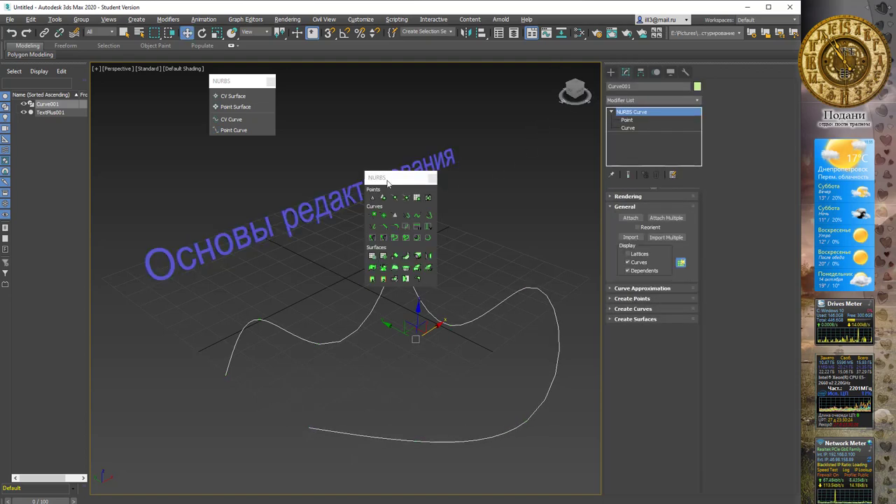
left_click_drag(390, 180, 141, 106)
left_click(626, 120)
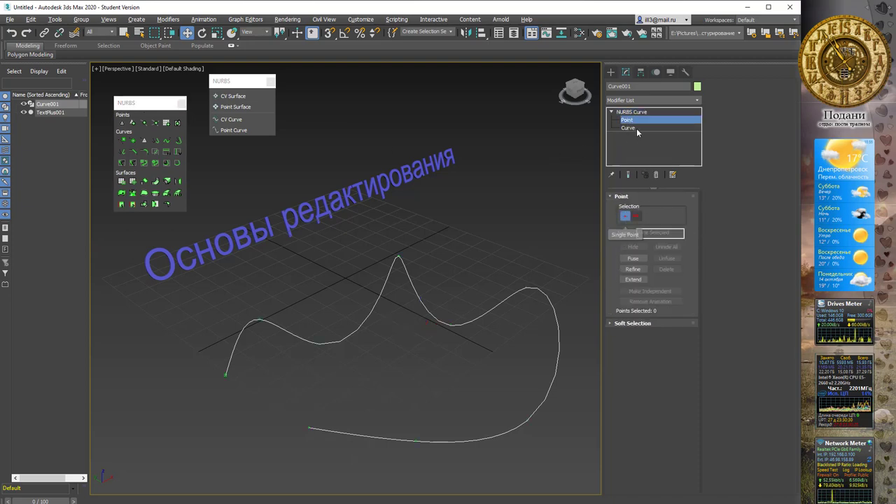
left_click(630, 219)
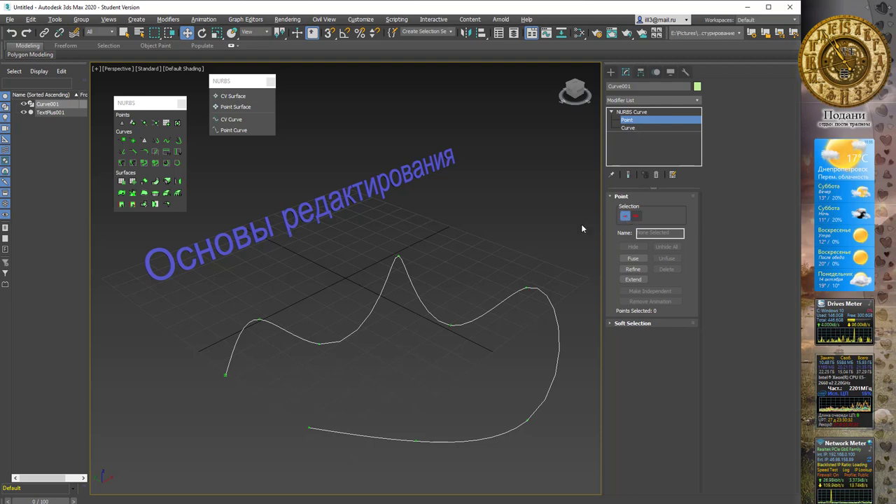
left_click(254, 320)
left_click(634, 216)
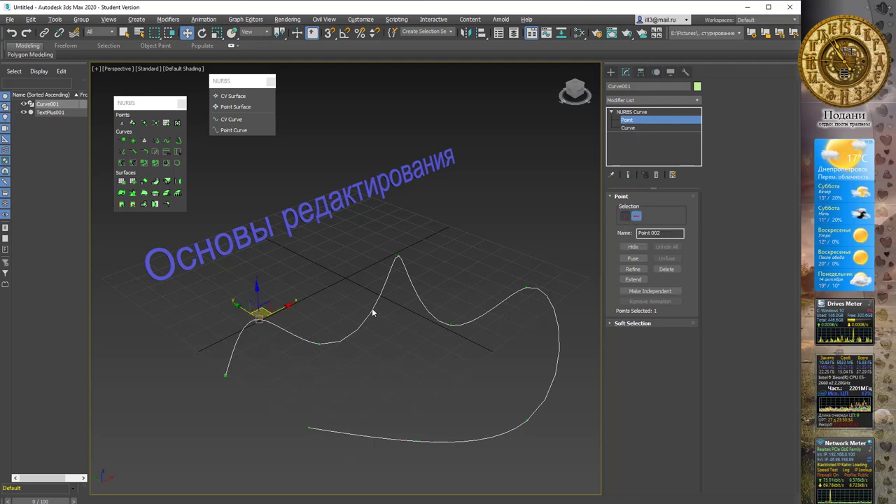
left_click(404, 267)
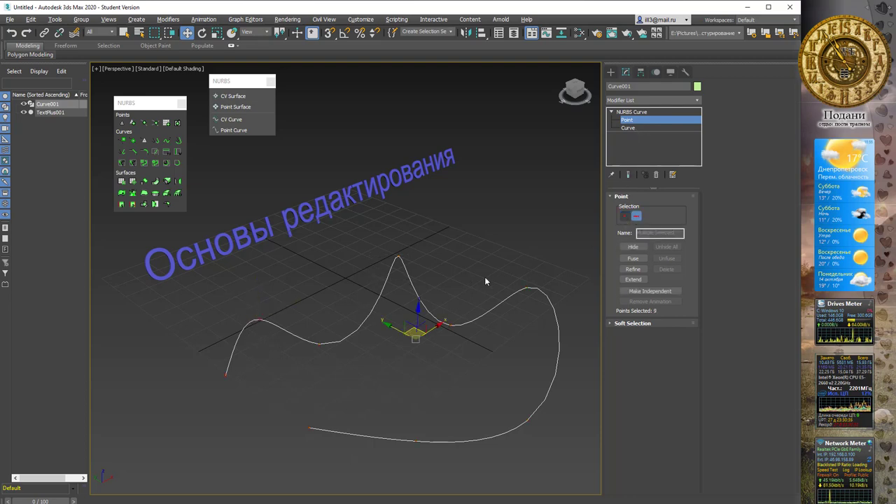
left_click(625, 217)
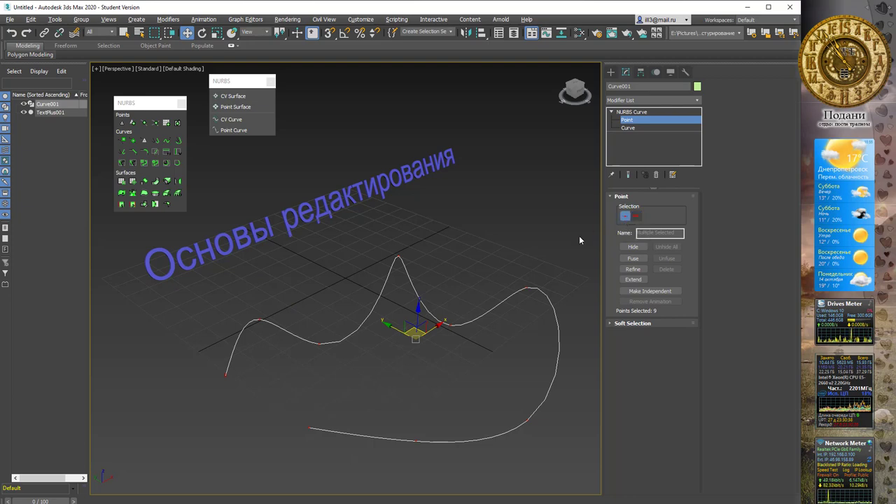
Hide the selected points, then restore them with Unhide All.
left_click(633, 247)
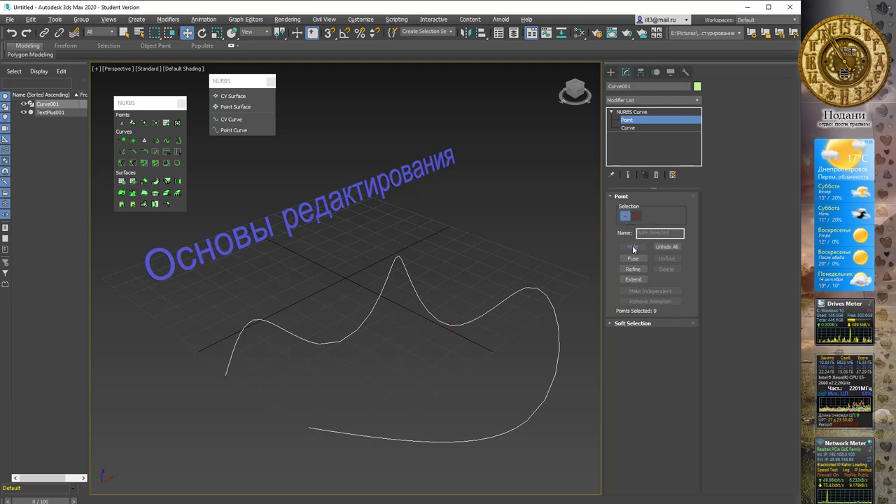
scroll(398, 293, "up", 2)
scroll(396, 224, "up", 3)
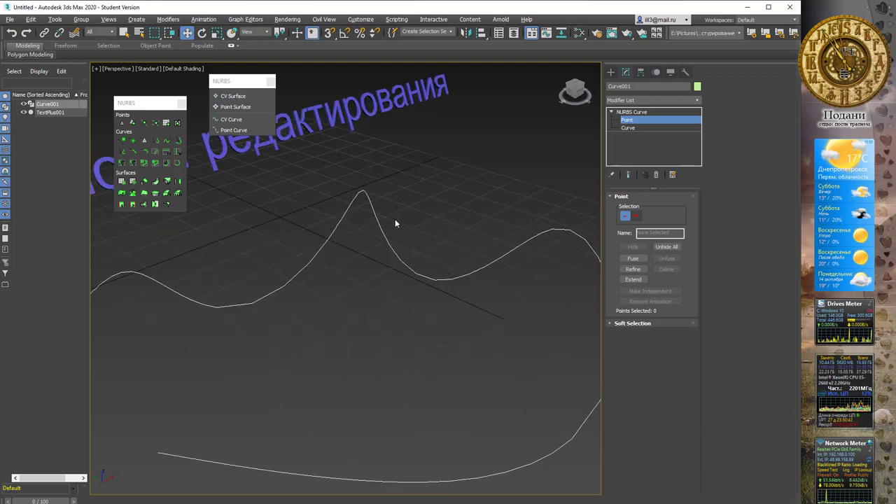
scroll(395, 209, "down", 2)
middle_click_drag(402, 226, 396, 240)
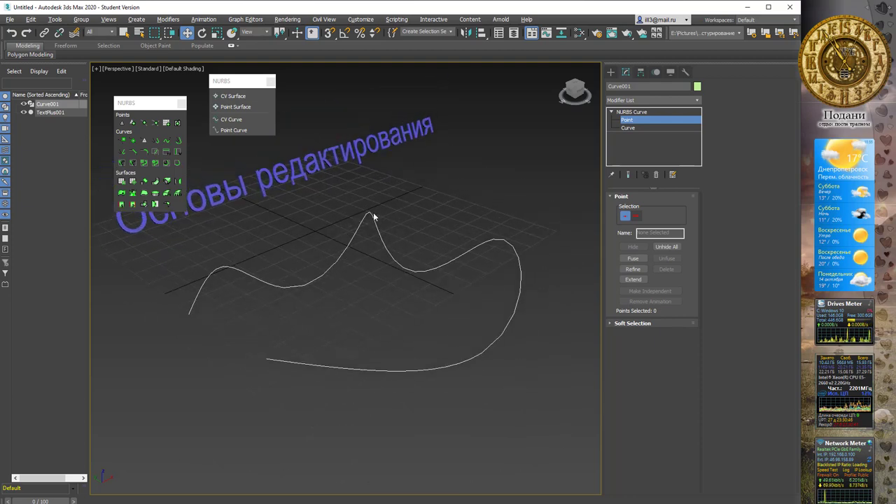
left_click(663, 249)
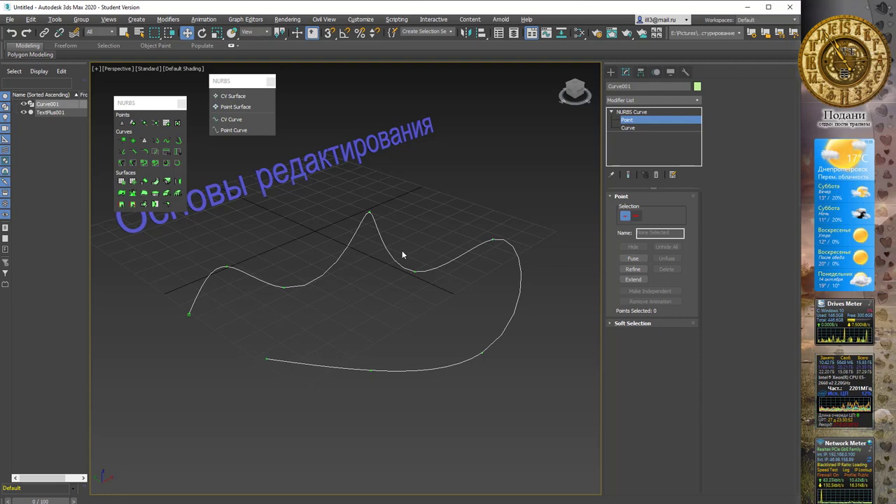
Try fusing the curve's lower end point onto its other end.
left_click(629, 259)
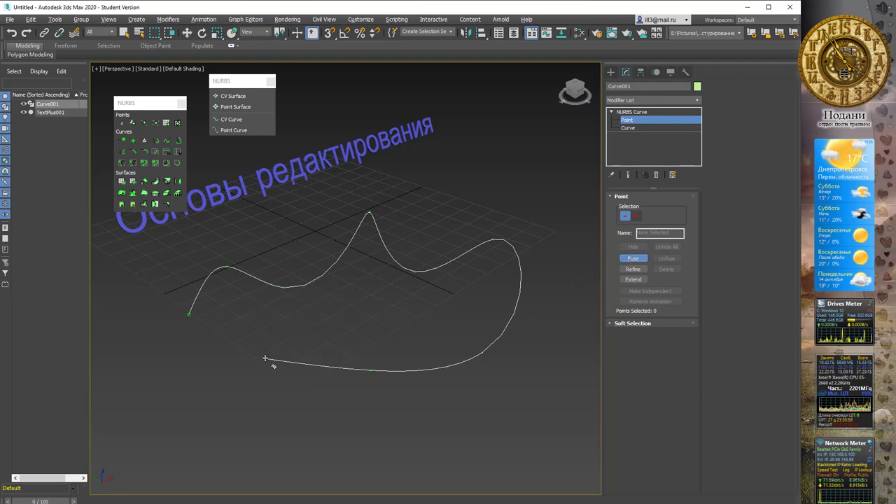
mouse_move(245, 362)
left_mouse_down()
mouse_move(217, 348)
mouse_move(201, 319)
left_mouse_up()
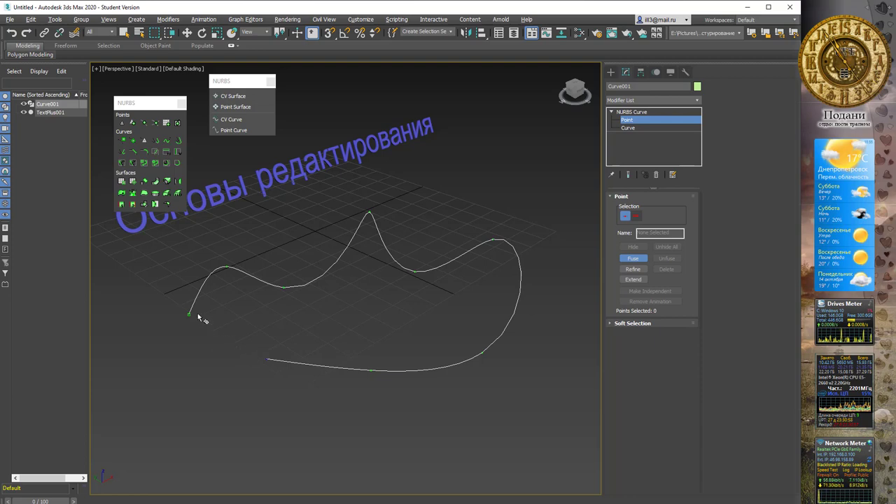
left_click_drag(269, 361, 190, 313)
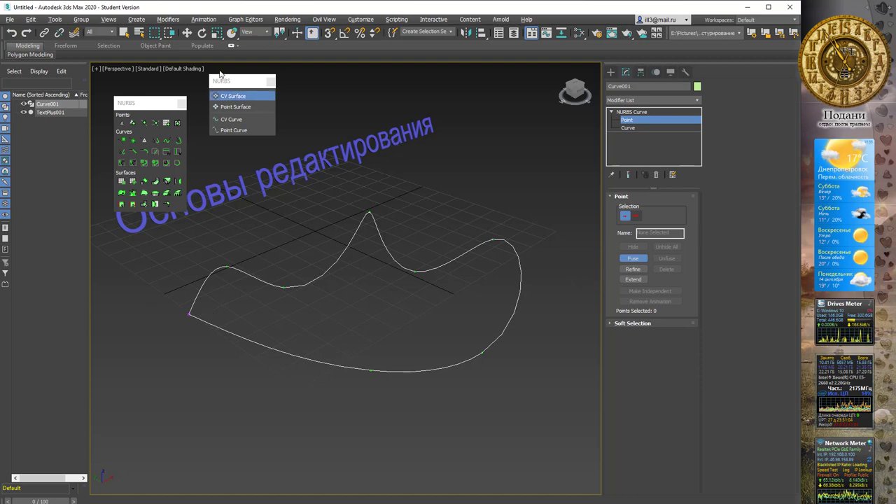
left_click(187, 33)
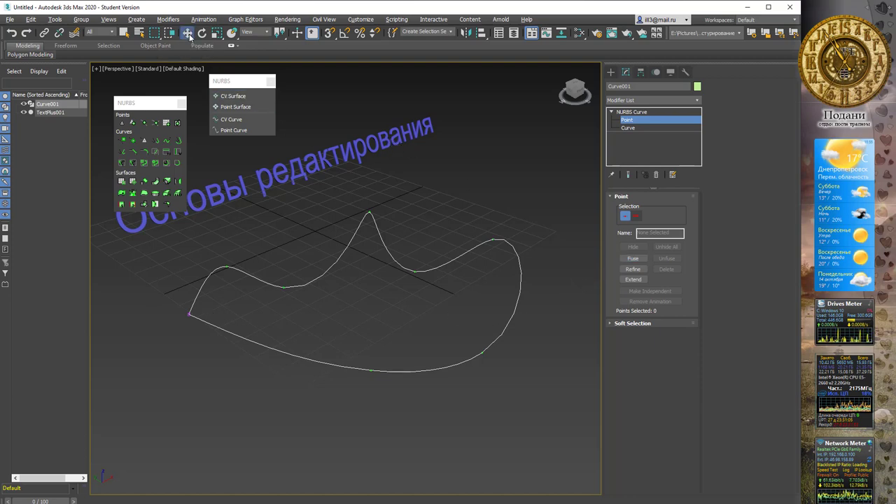
Reposition the left end point several times, keeping the curve open, then deselect.
left_click(189, 312)
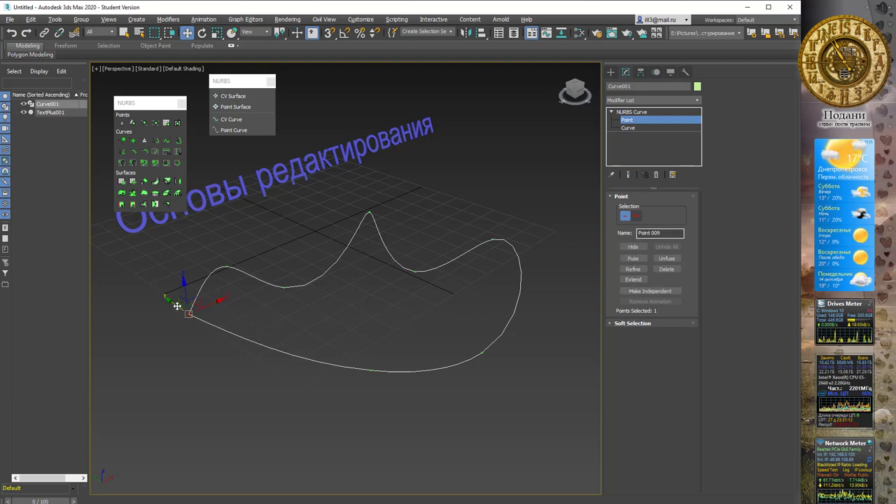
left_click_drag(188, 313, 266, 367)
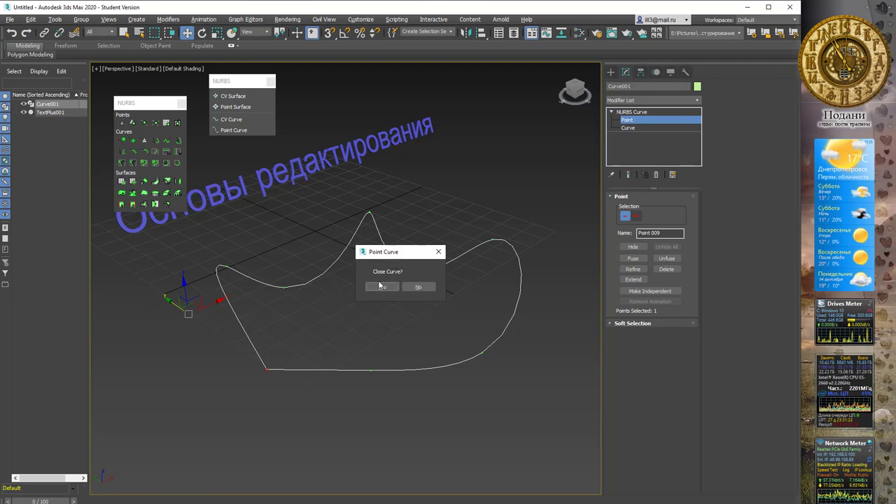
left_click(419, 288)
left_click_drag(278, 364, 220, 329)
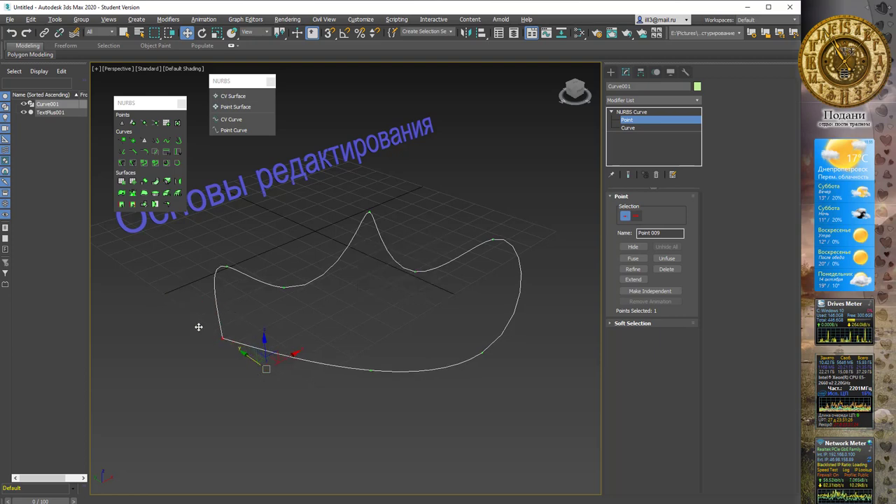
left_click(413, 288)
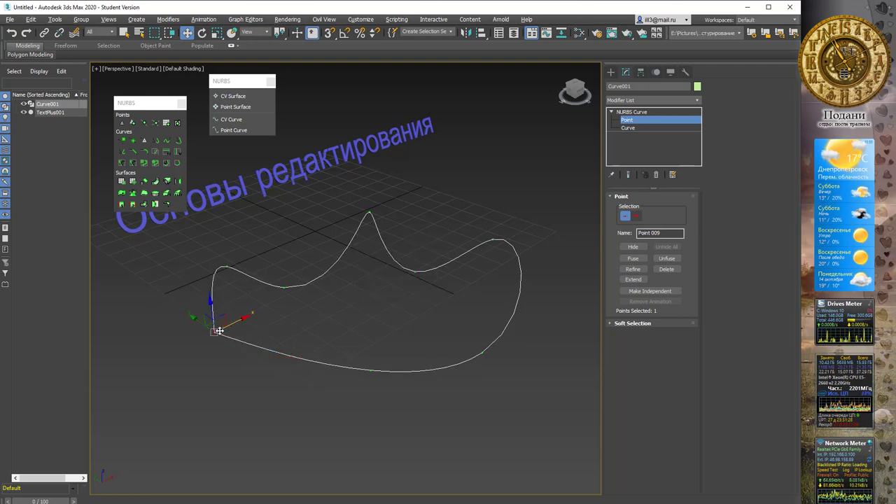
left_click_drag(219, 324, 217, 357)
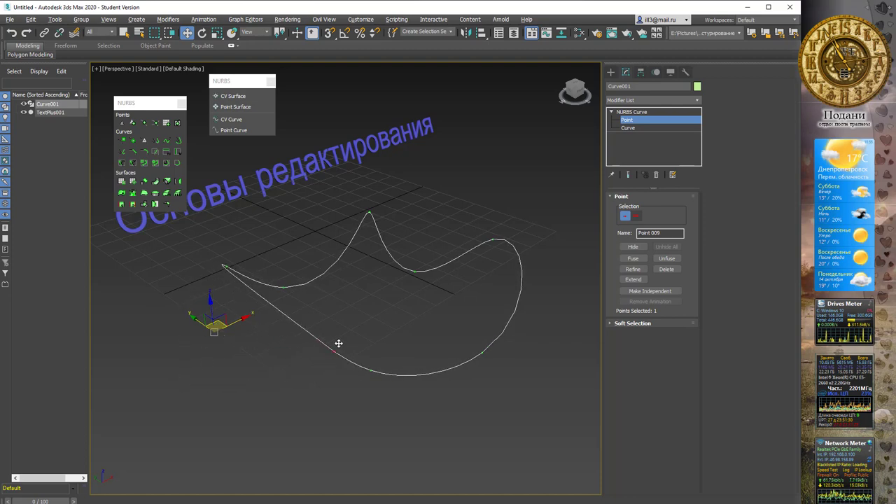
left_click(420, 287)
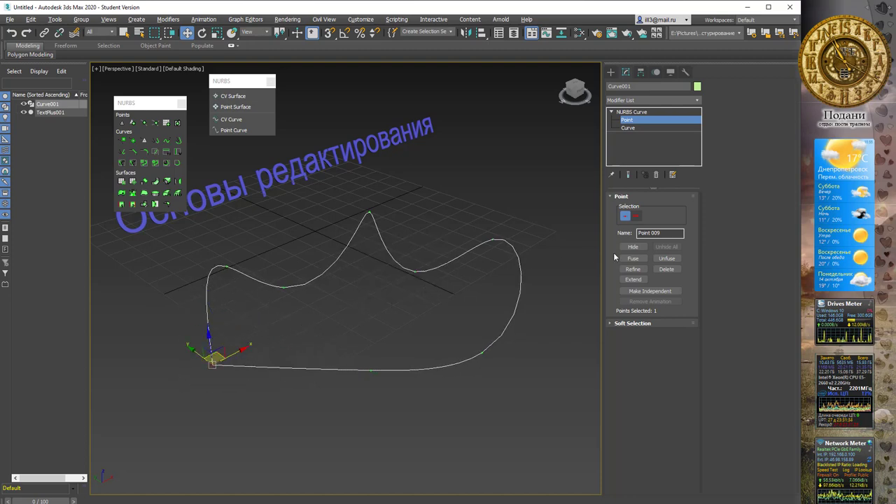
left_click(296, 362)
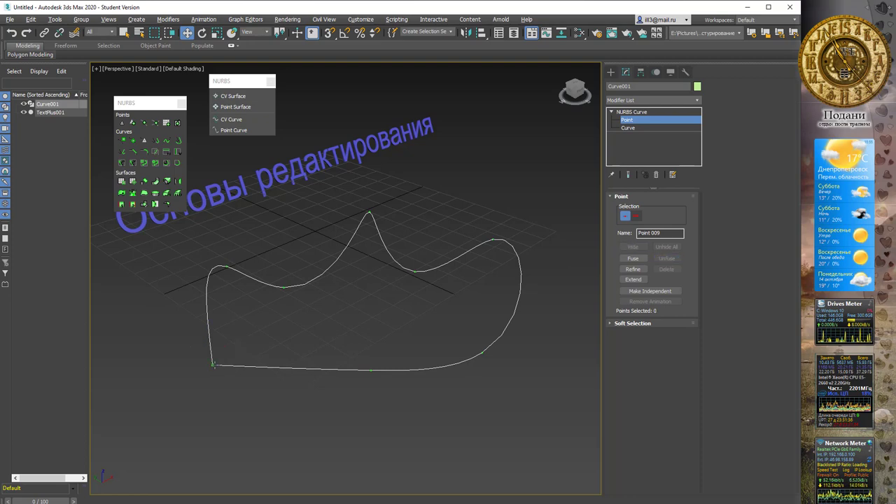
Adjust the loose end point, then fuse it onto the upper point near the left peak.
left_click(212, 363)
mouse_move(212, 364)
left_mouse_down()
mouse_move(264, 380)
mouse_move(205, 376)
left_mouse_up()
left_click_drag(214, 365, 181, 341)
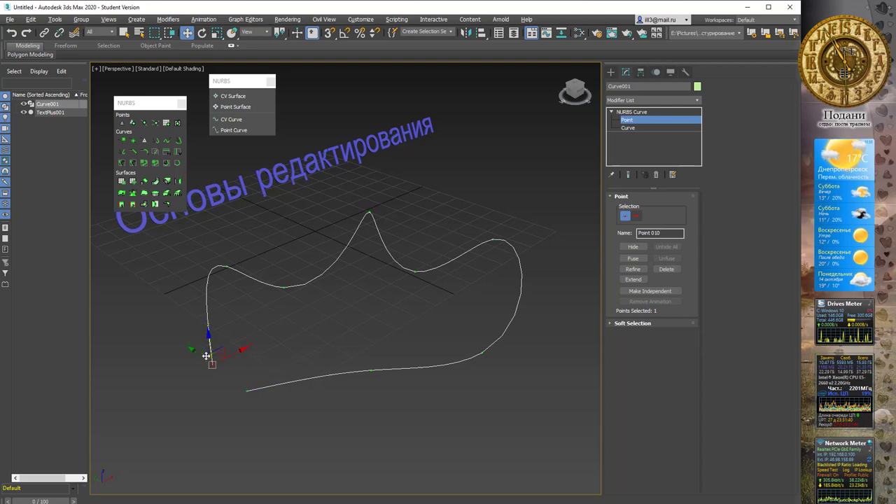
left_click(246, 390)
left_click(632, 258)
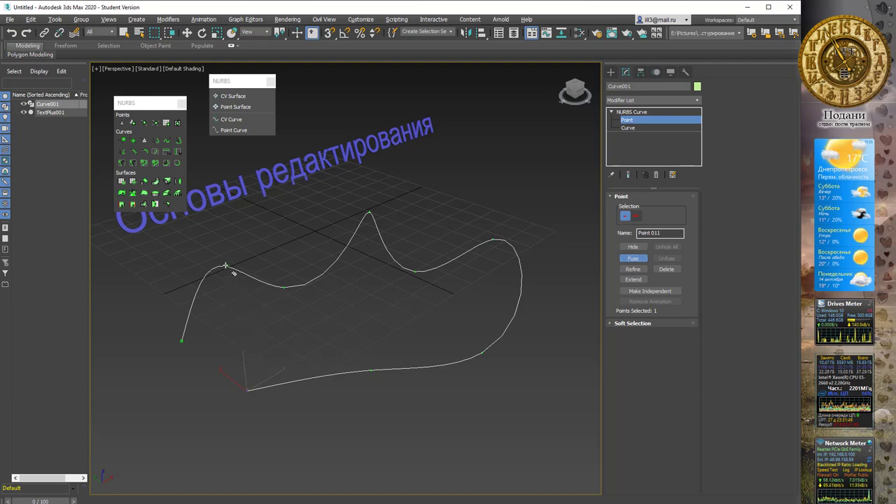
left_click_drag(226, 266, 227, 267)
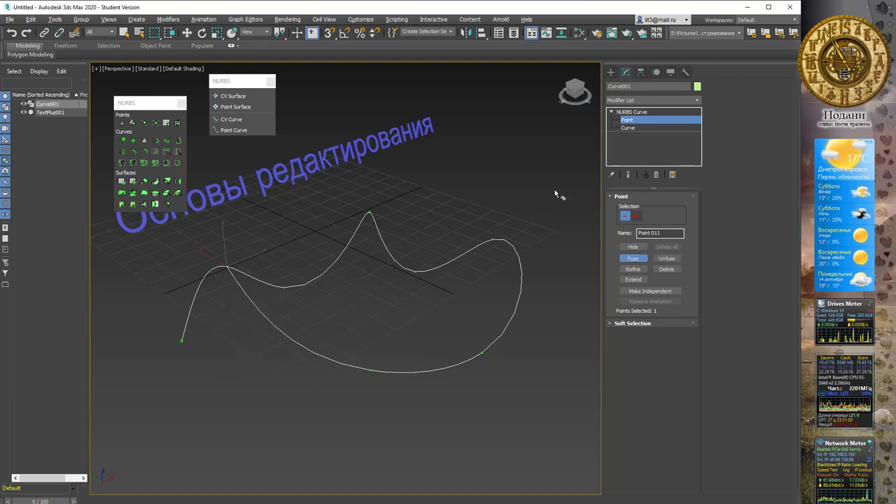
Move the fused point up-left to reshape the curve.
key("w")
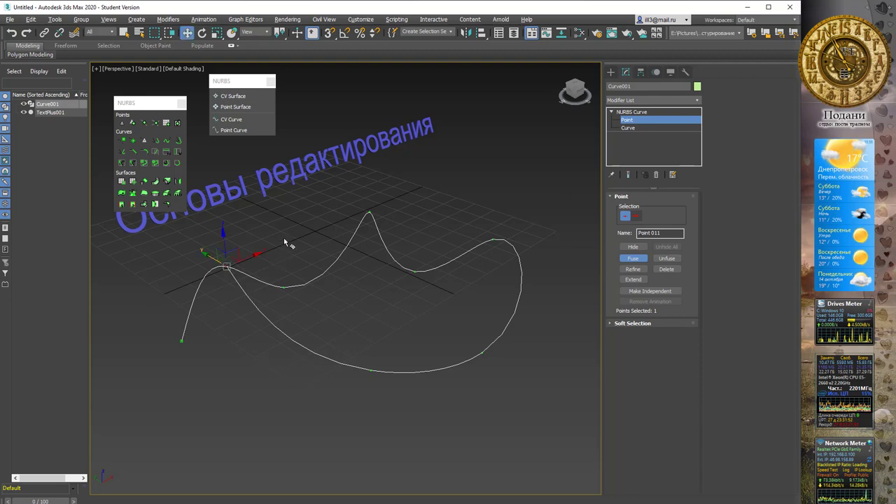
mouse_move(226, 266)
left_mouse_down()
mouse_move(175, 258)
mouse_move(281, 395)
left_mouse_up()
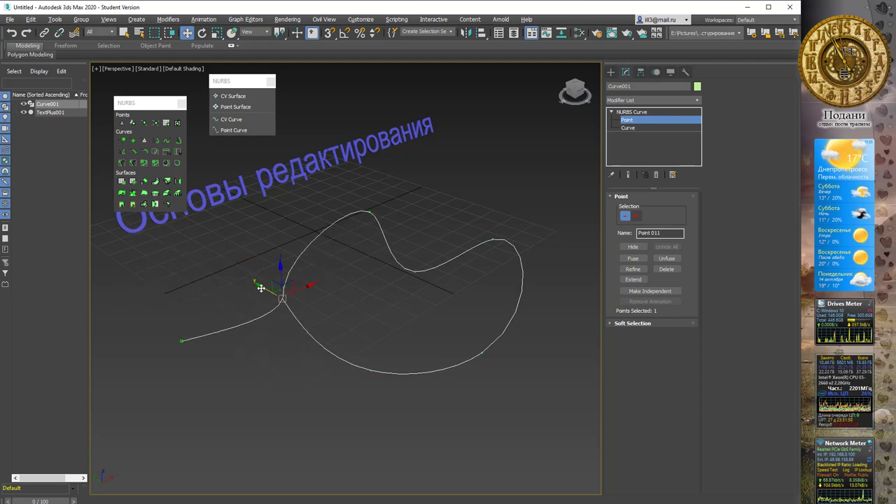
left_click_drag(260, 288, 202, 252)
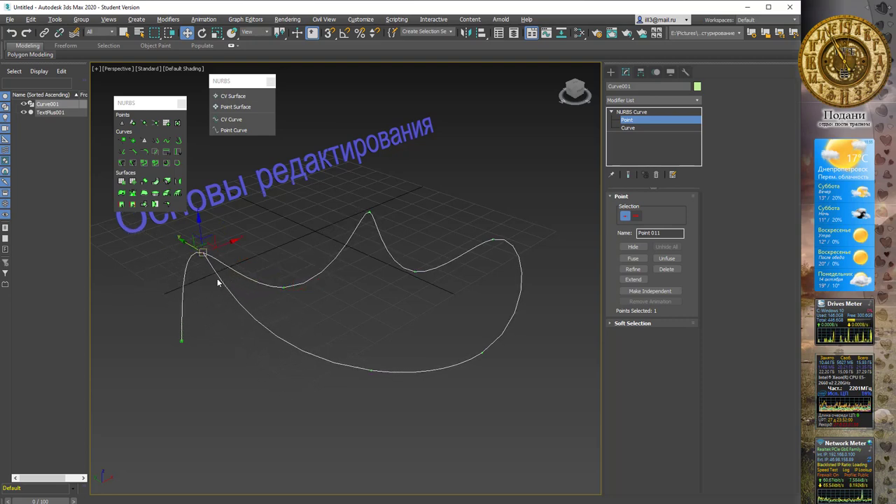
left_click(293, 280)
left_click_drag(267, 276, 289, 298)
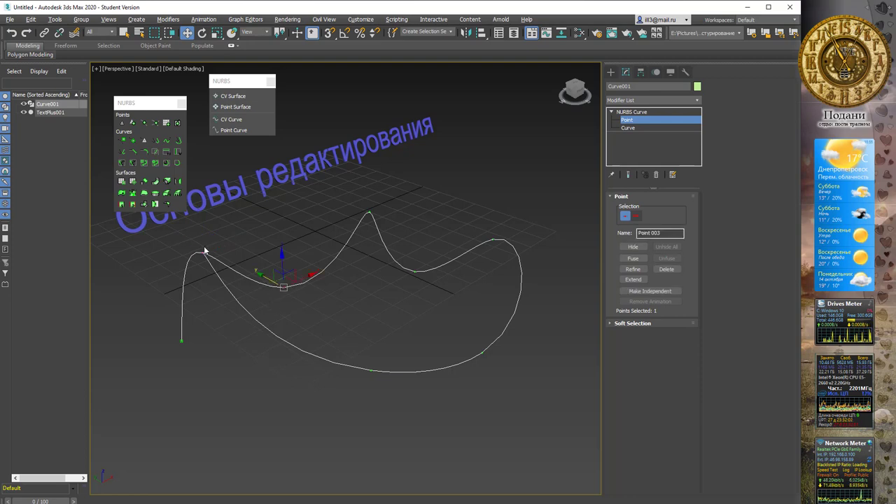
scroll(204, 250, "up", 2)
scroll(214, 257, "up", 2)
scroll(304, 332, "up", 3)
left_click(323, 362)
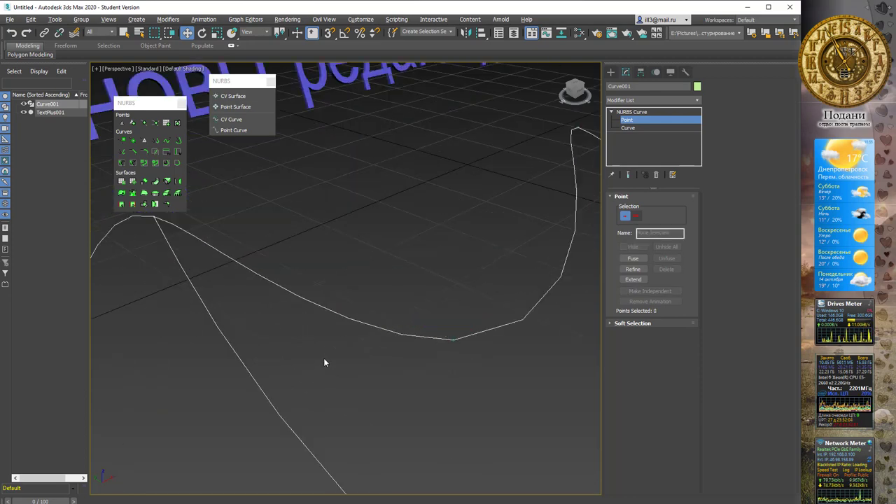
Select the coincident left-peak points and pull them down toward the centre.
scroll(231, 266, "down", 2)
scroll(246, 292, "up", 1)
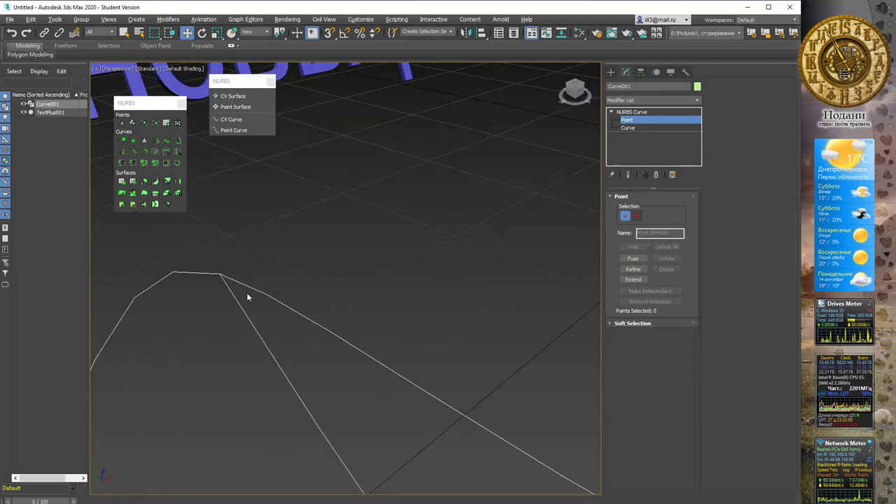
scroll(246, 293, "down", 4)
middle_click_drag(287, 288, 245, 294)
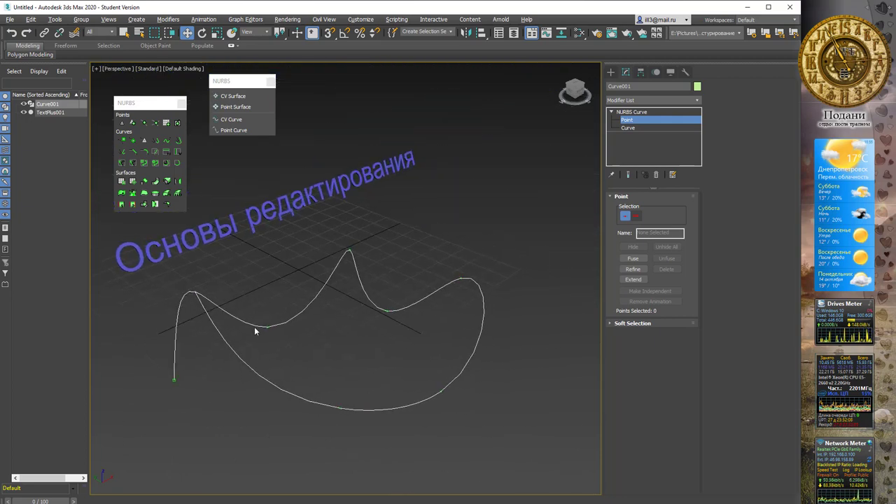
left_click(189, 282)
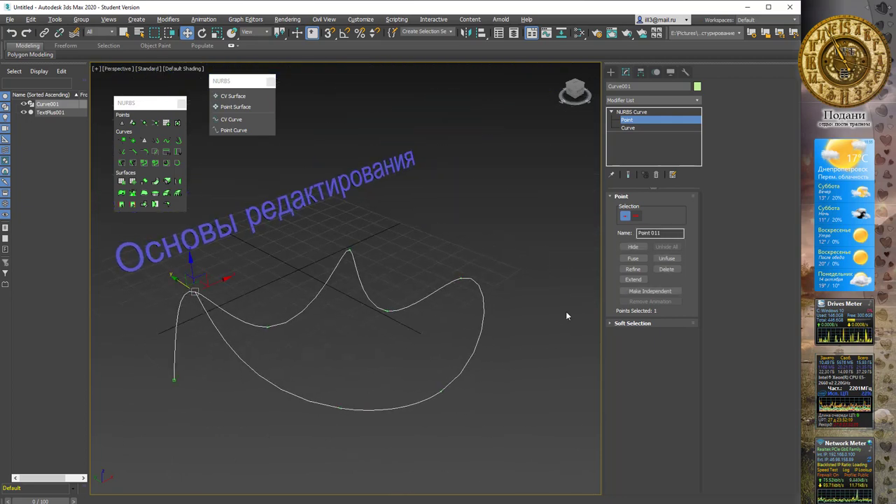
left_click(188, 287)
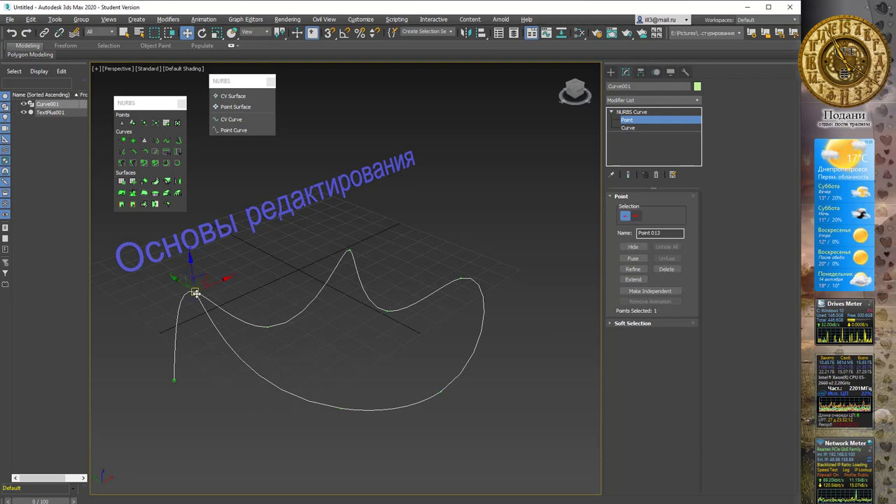
left_click_drag(183, 282, 274, 370)
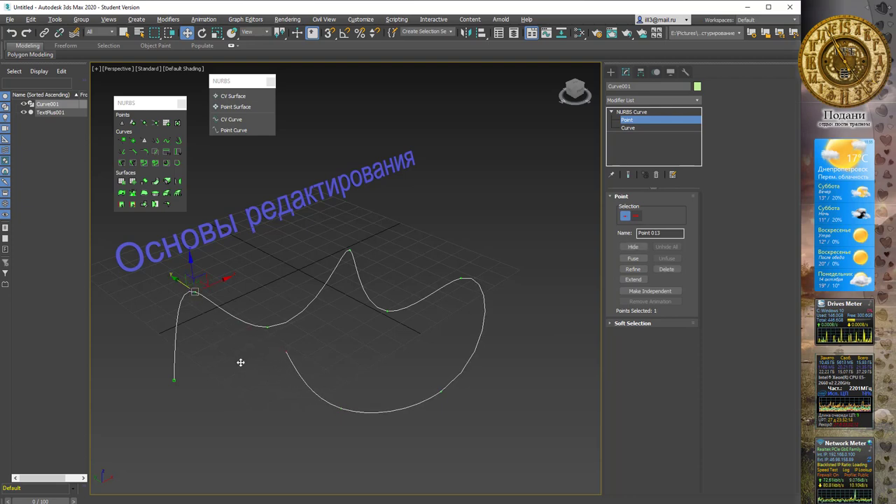
middle_click_drag(321, 326, 321, 298)
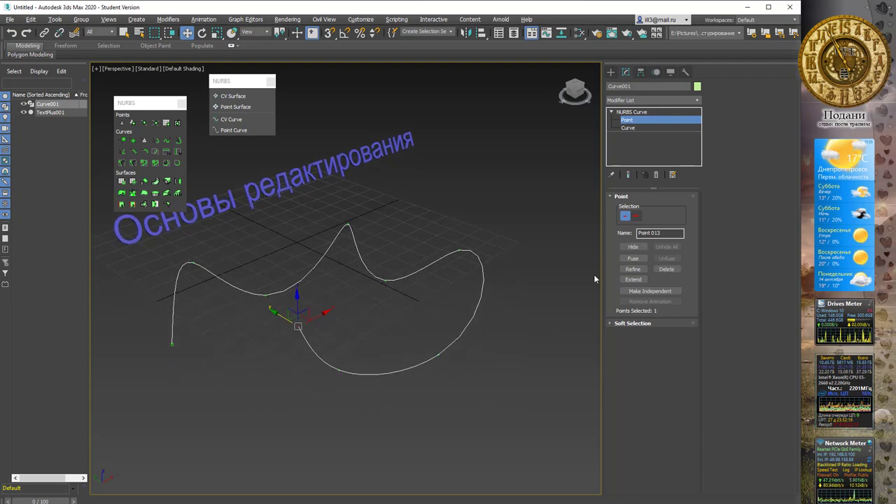
Refine a new point onto the right loop, then delete two right-loop points.
left_click(633, 270)
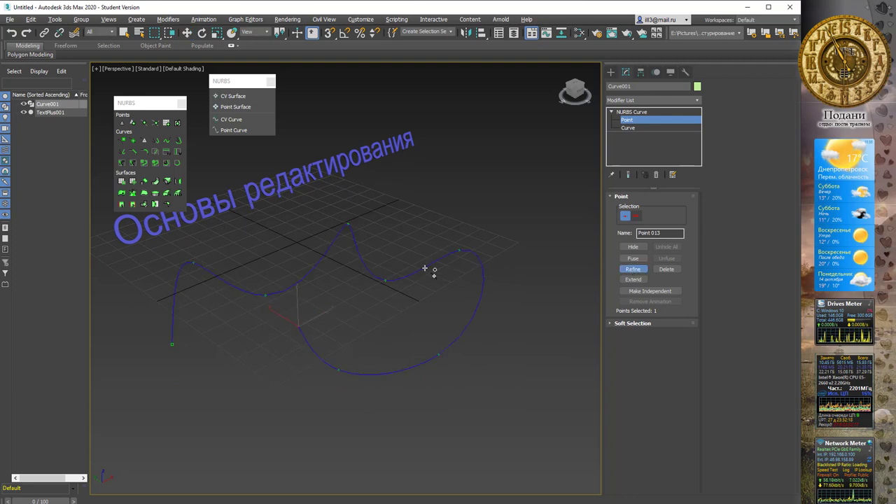
left_click(479, 324)
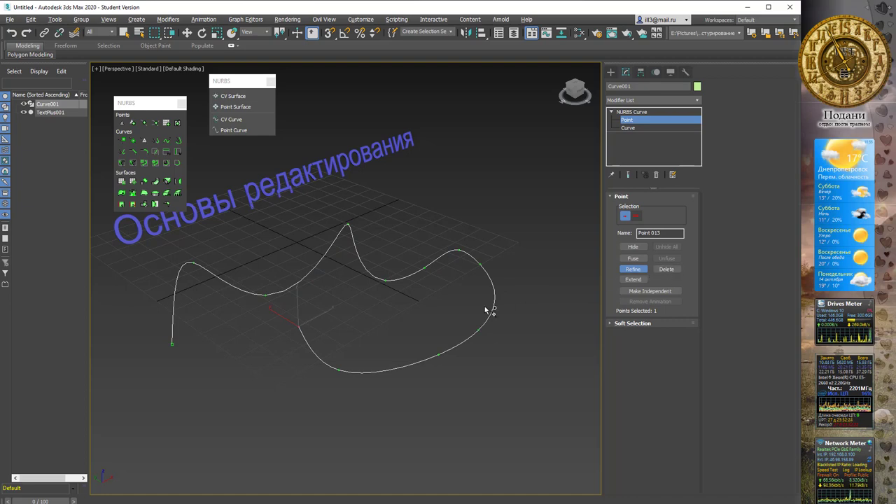
right_click(488, 280)
left_click_drag(490, 252, 468, 281)
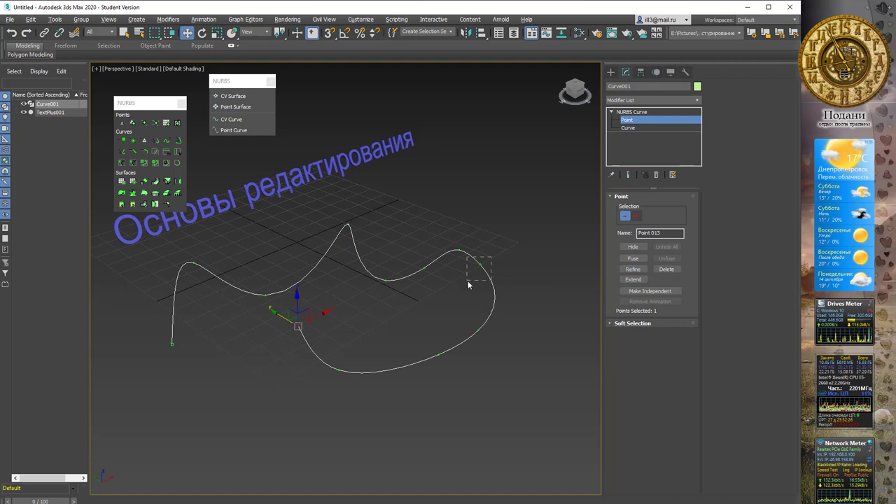
left_click(665, 269)
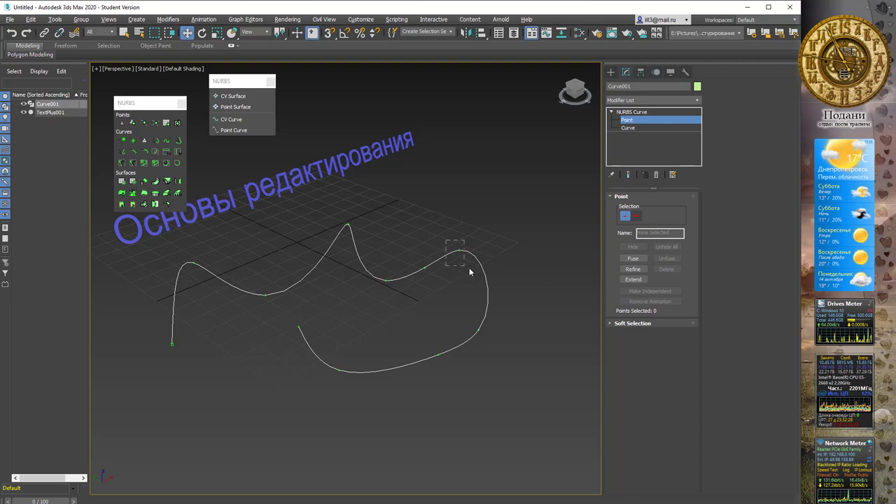
left_click_drag(469, 271, 476, 273)
key("Delete")
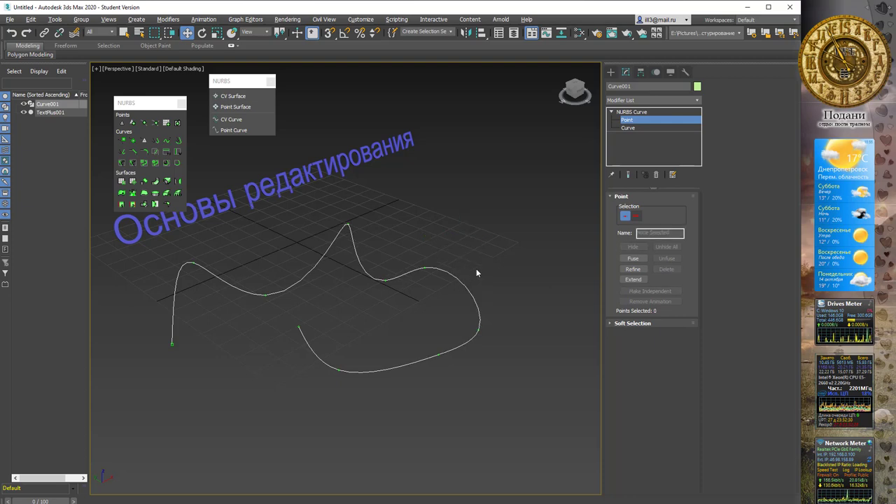
Extend the curve's free end into a long hook and switch to Curve sub-object level.
middle_click_drag(472, 266, 502, 213)
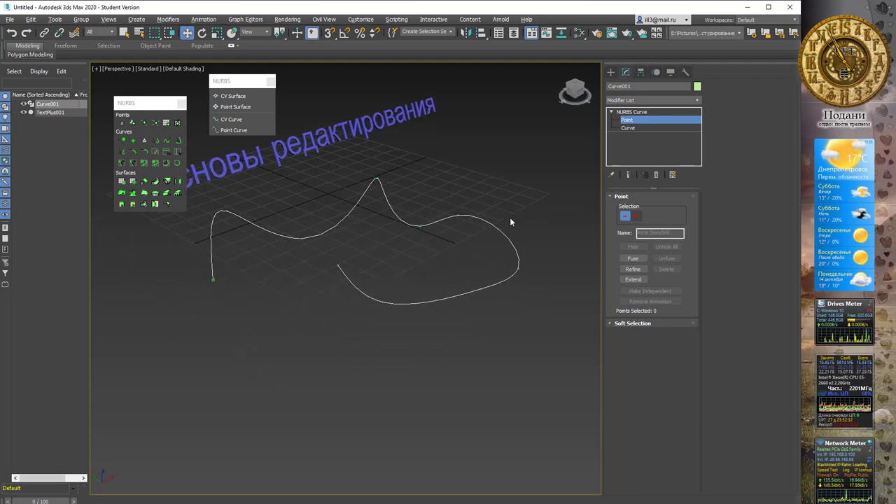
left_click(633, 280)
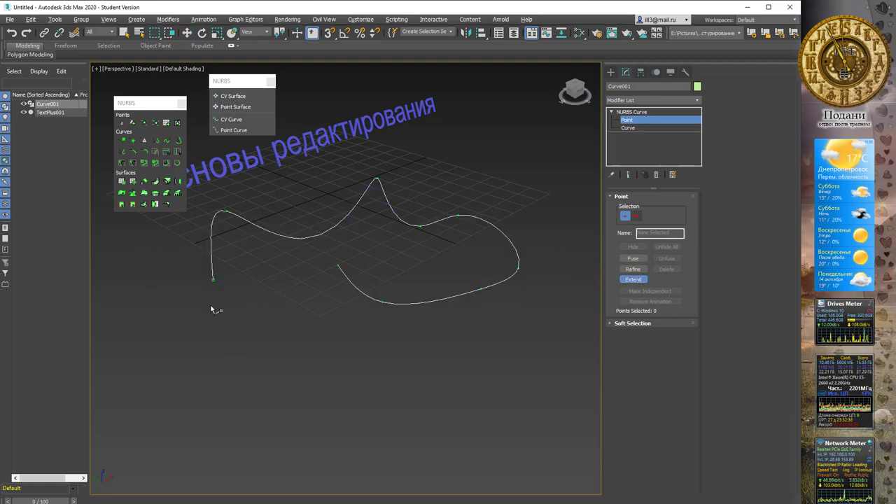
mouse_move(213, 280)
left_mouse_down()
mouse_move(167, 341)
mouse_move(192, 409)
mouse_move(279, 412)
left_mouse_up()
mouse_move(338, 266)
left_mouse_down()
mouse_move(294, 277)
mouse_move(340, 353)
left_mouse_up()
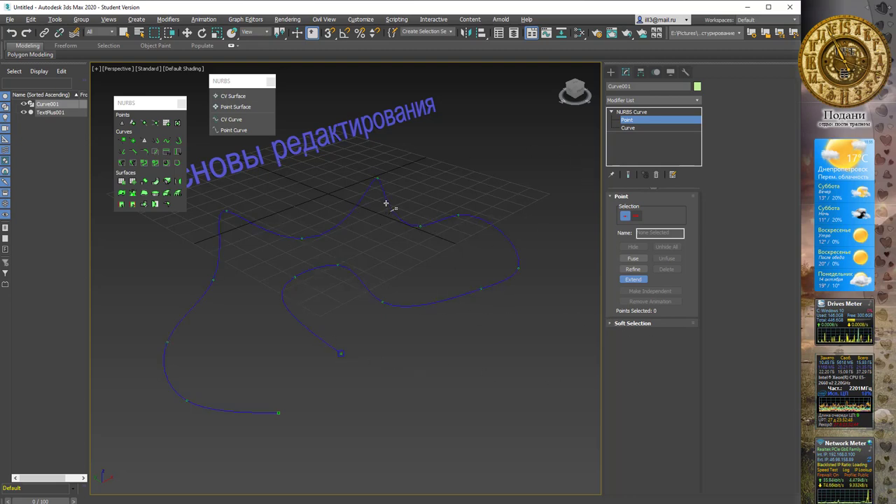
mouse_move(386, 206)
middle_mouse_down("alt")
mouse_move(376, 202)
mouse_move(400, 196)
mouse_move(370, 176)
middle_mouse_up("alt")
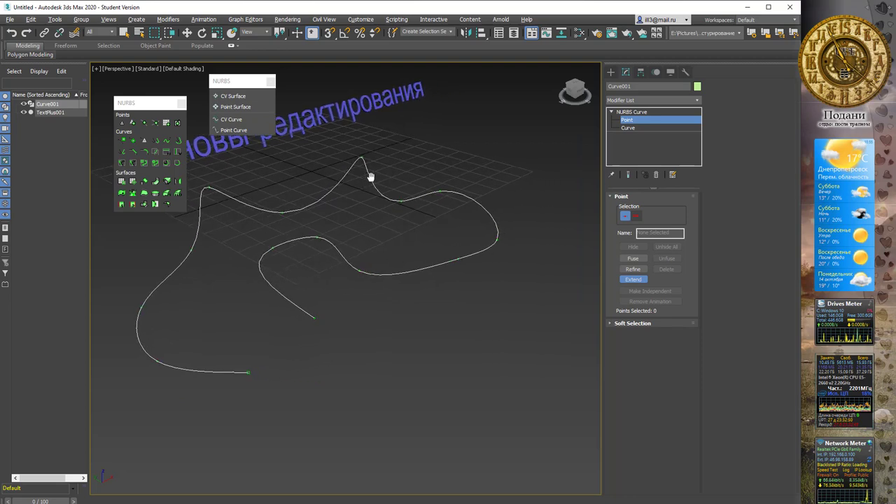
left_click(626, 128)
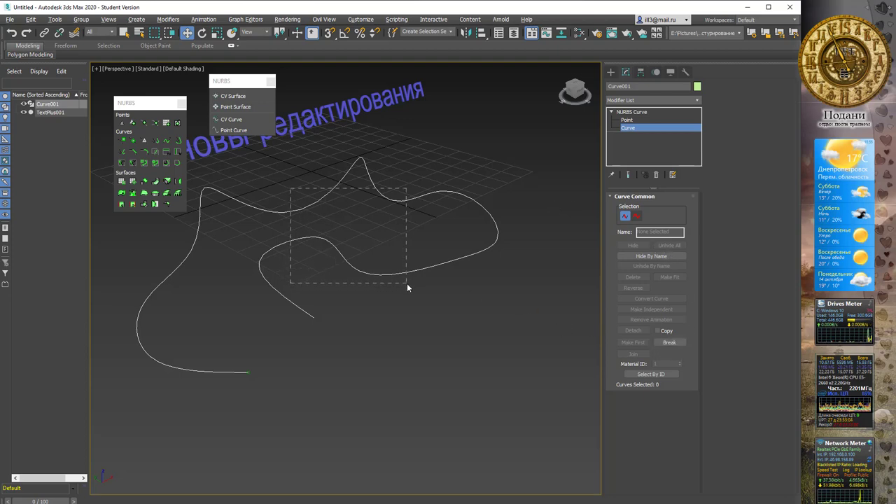
Select the whole wavy point curve and run a first Make Fit rebuild.
left_click_drag(333, 260, 407, 282)
left_click(655, 342)
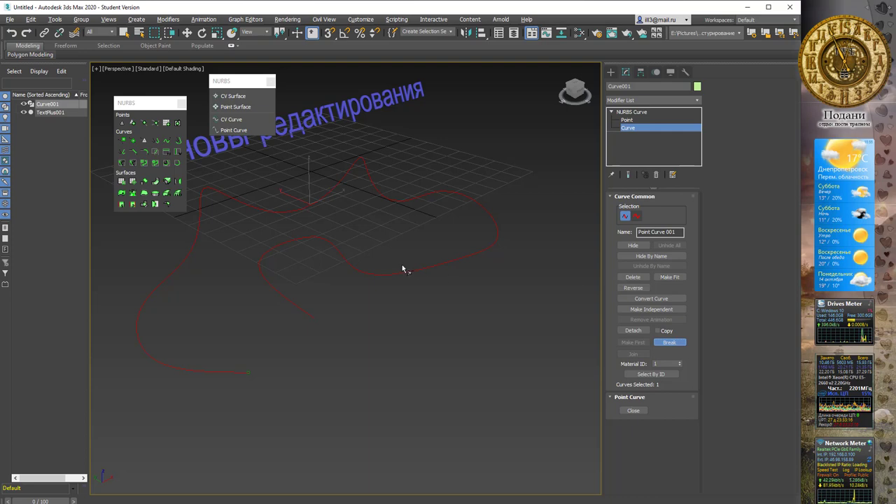
left_click(670, 277)
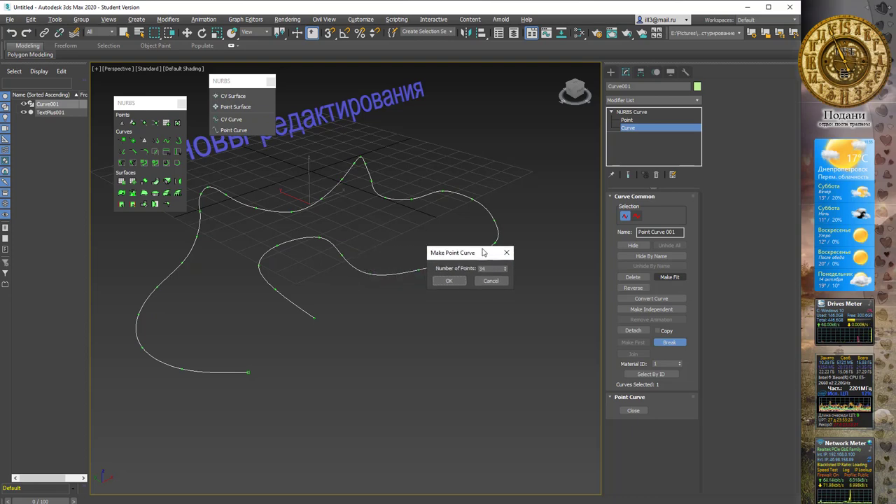
left_click_drag(406, 260, 516, 267)
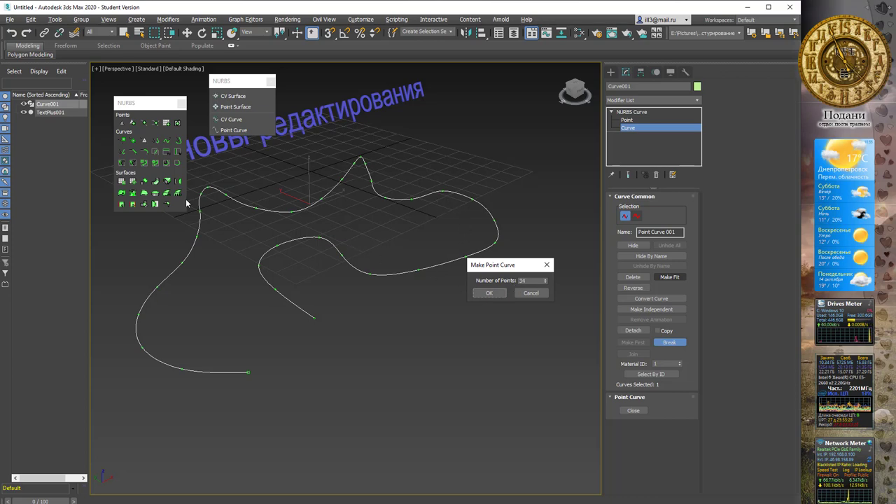
left_click(526, 279)
type("100")
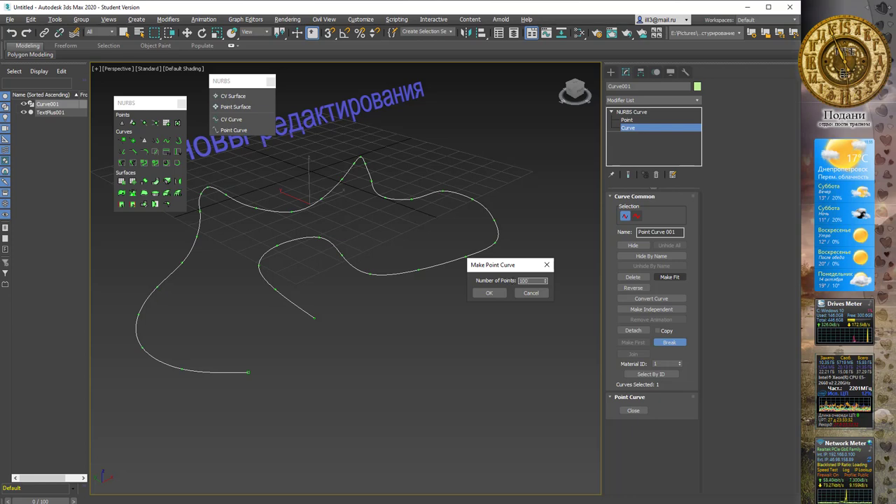
left_click(479, 294)
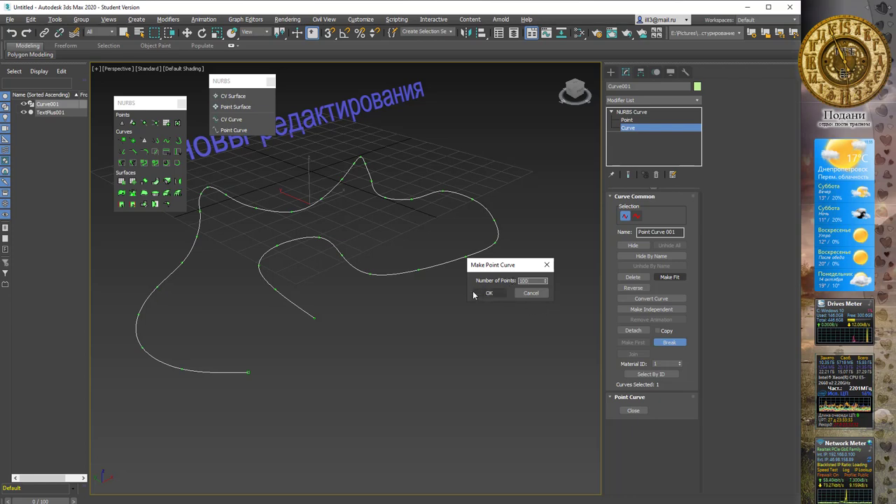
Refit Curve001 to 20 points with Curve Common's Make Fit and check its points.
left_click(626, 119)
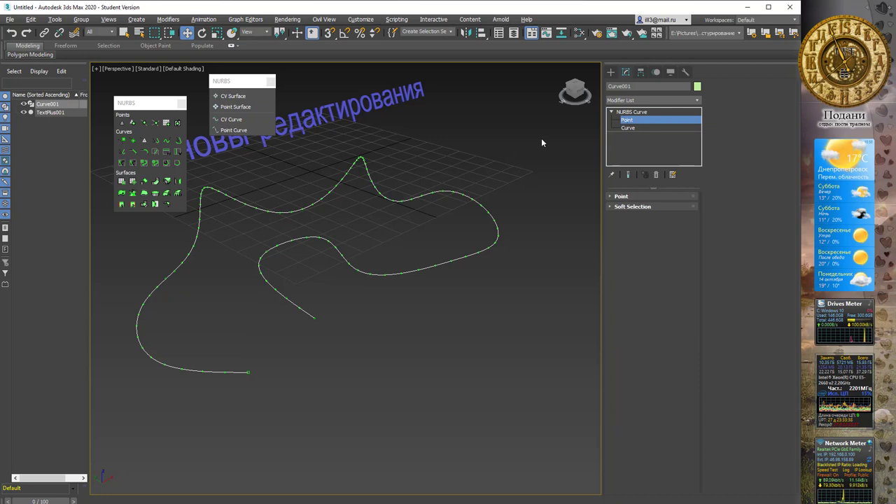
left_click(628, 128)
left_click(624, 196)
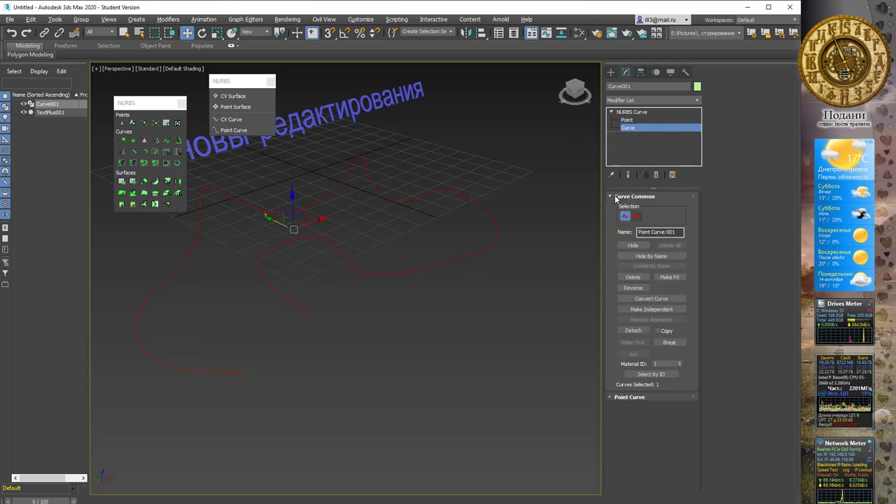
left_click(667, 278)
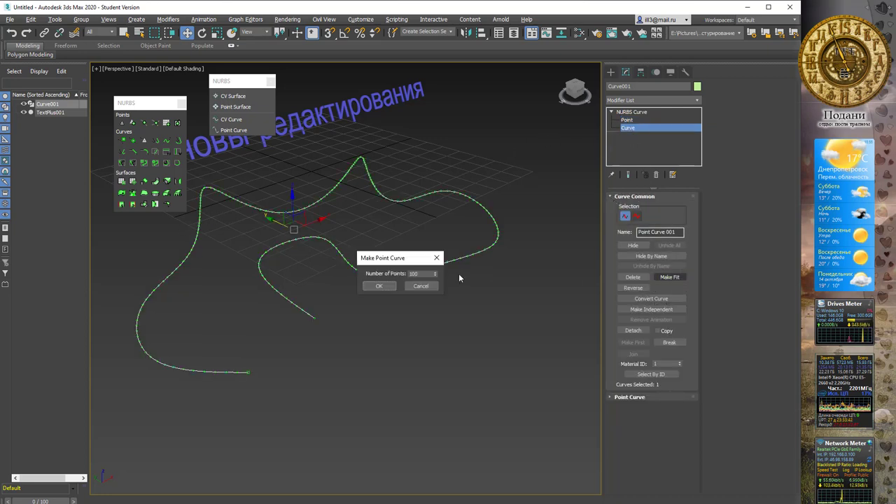
type("2")
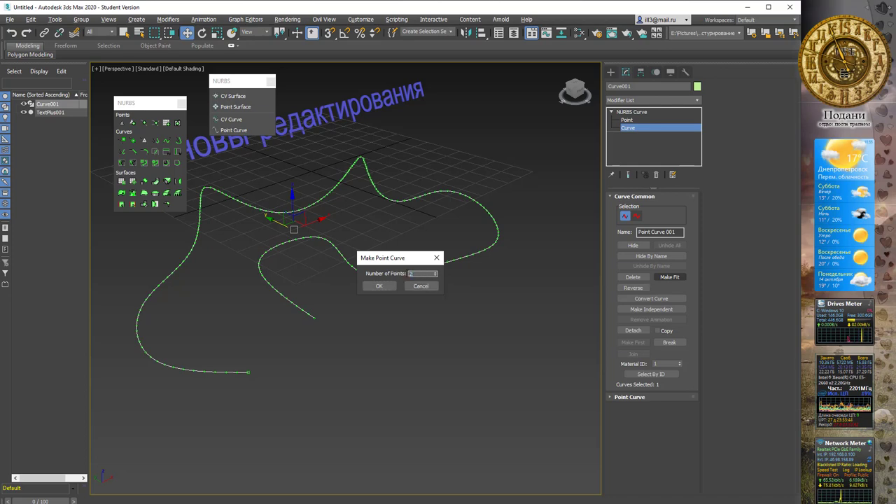
type("0")
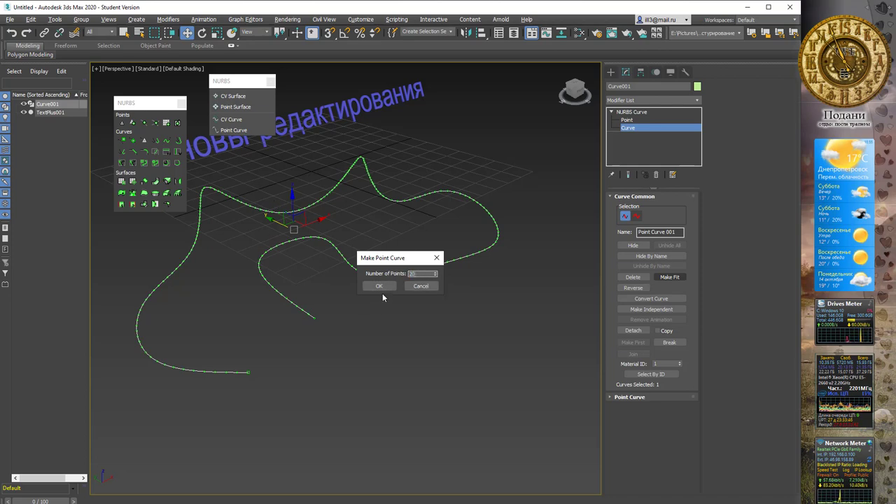
left_click(382, 289)
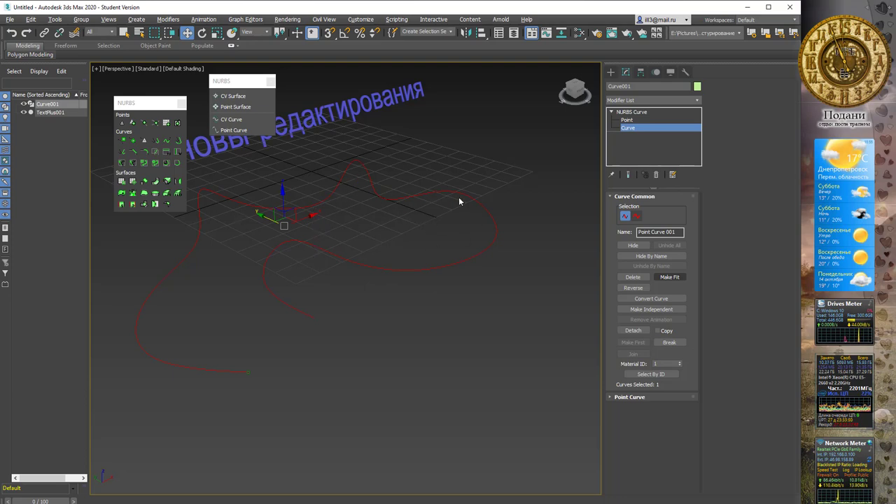
left_click(635, 119)
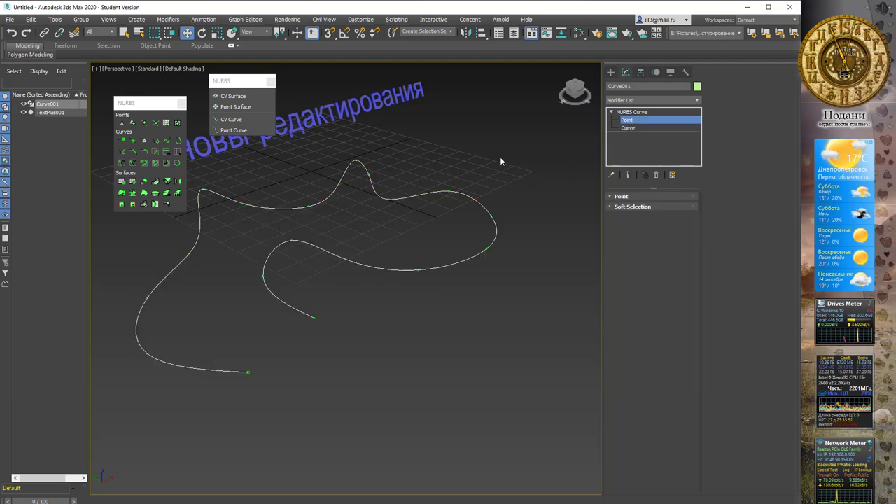
left_click(623, 128)
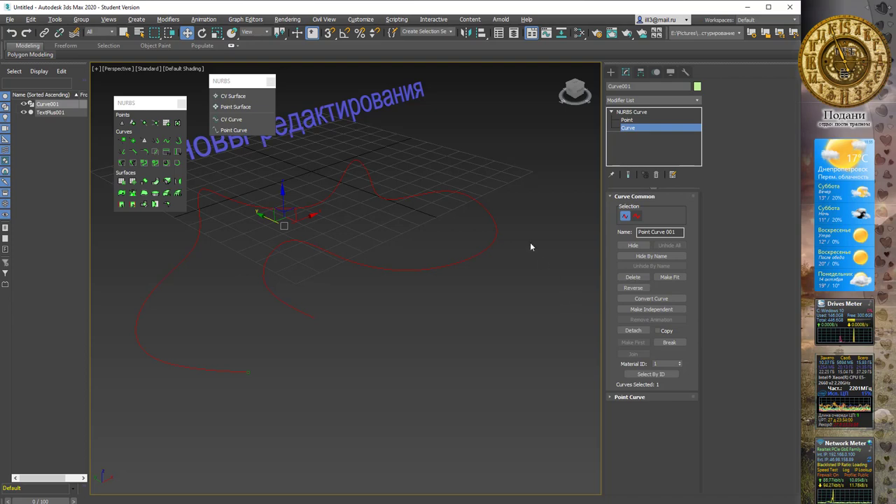
middle_click_drag(391, 253, 398, 254)
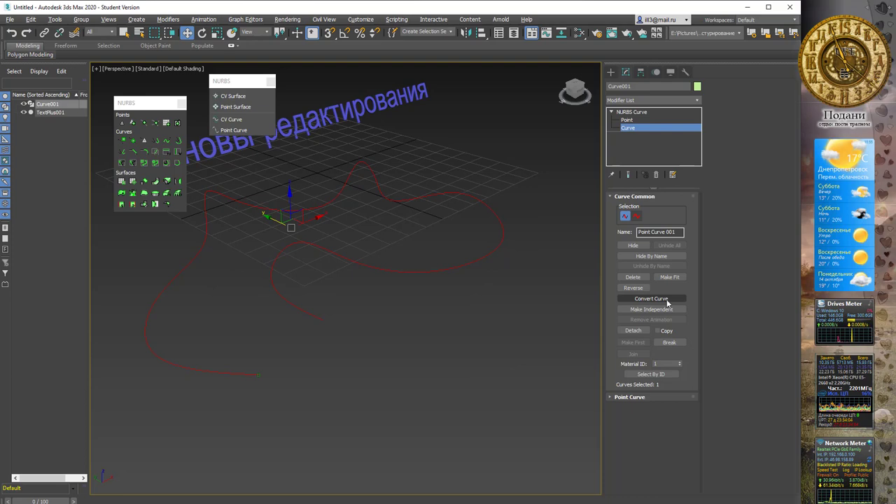
left_click(651, 299)
left_click_drag(392, 224, 499, 248)
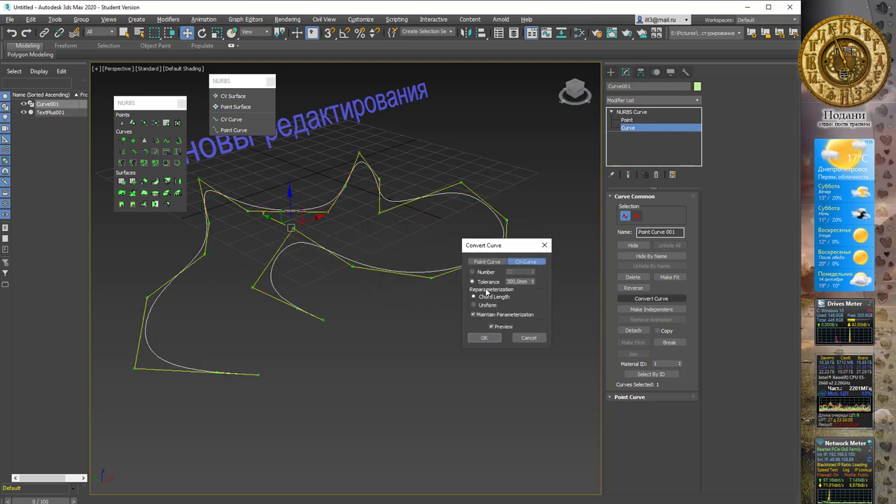
left_click(495, 263)
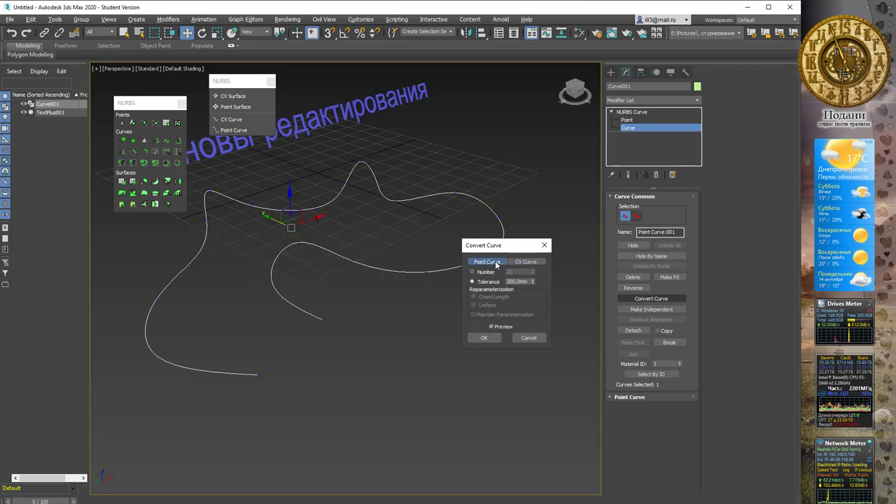
left_click(525, 262)
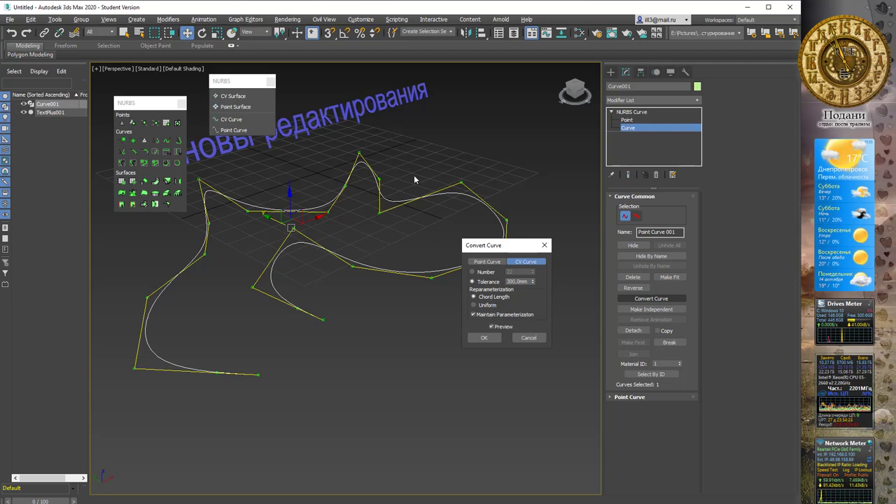
left_click(501, 263)
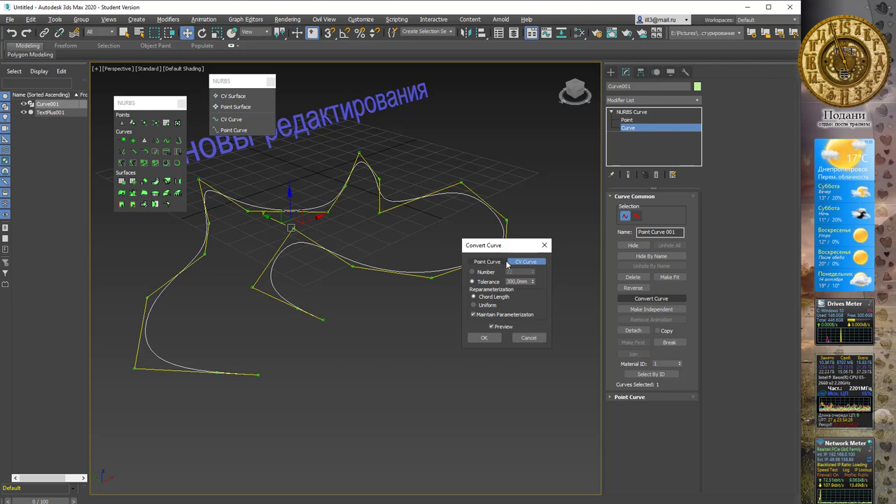
left_click(513, 263)
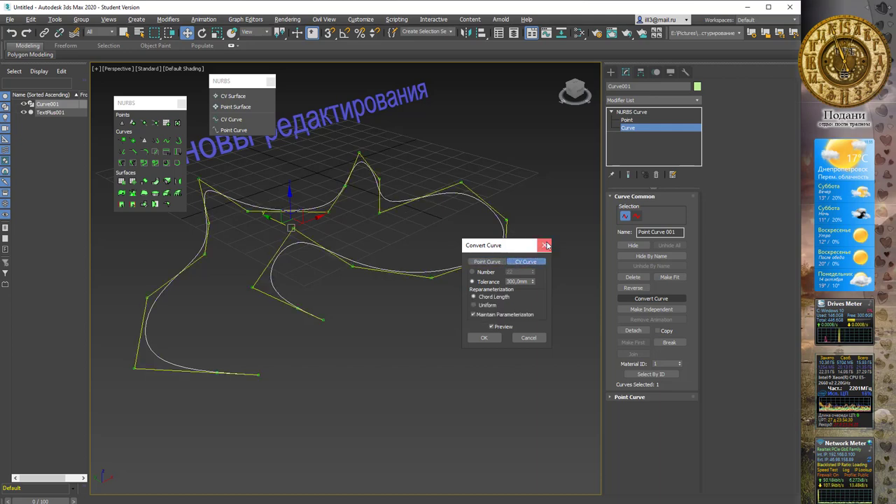
left_click(546, 245)
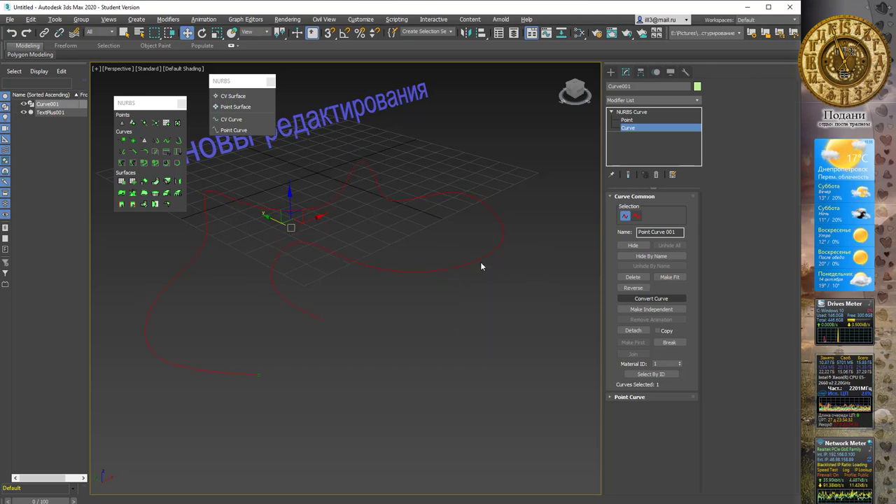
middle_click_drag(482, 266, 493, 243)
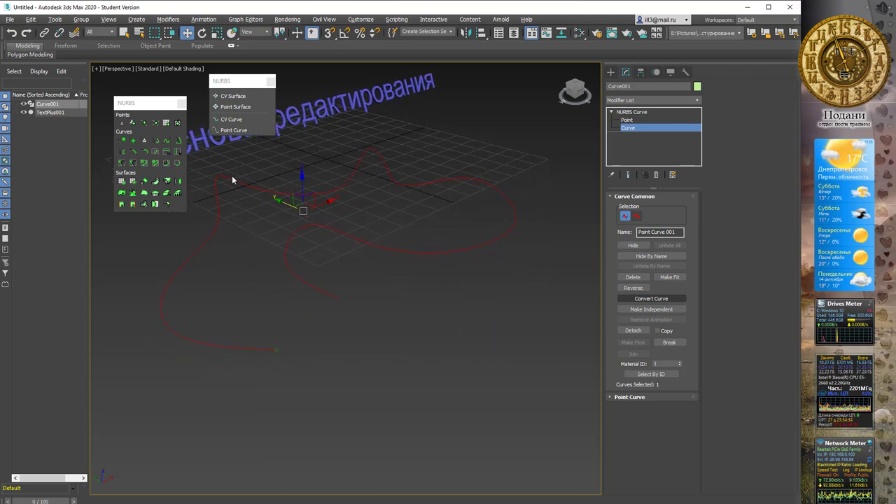
Draw a five-point NURBS point curve below the wavy curve.
left_click(644, 120)
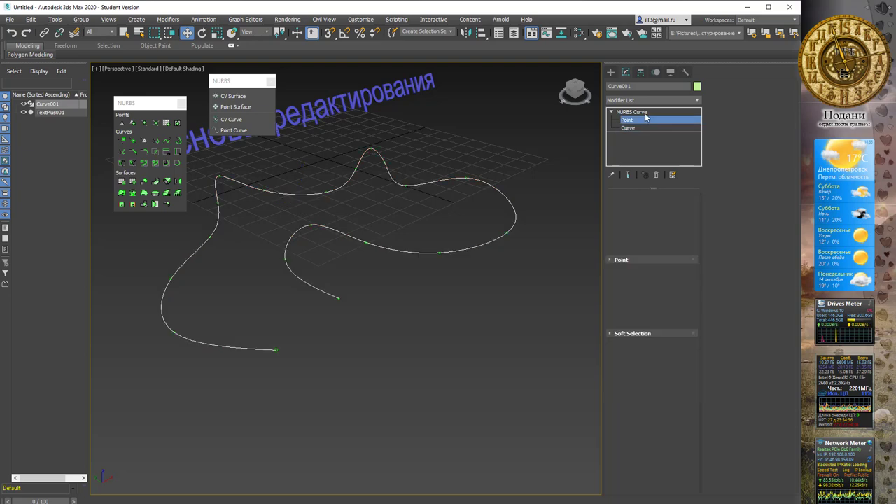
left_click(642, 113)
left_click(611, 73)
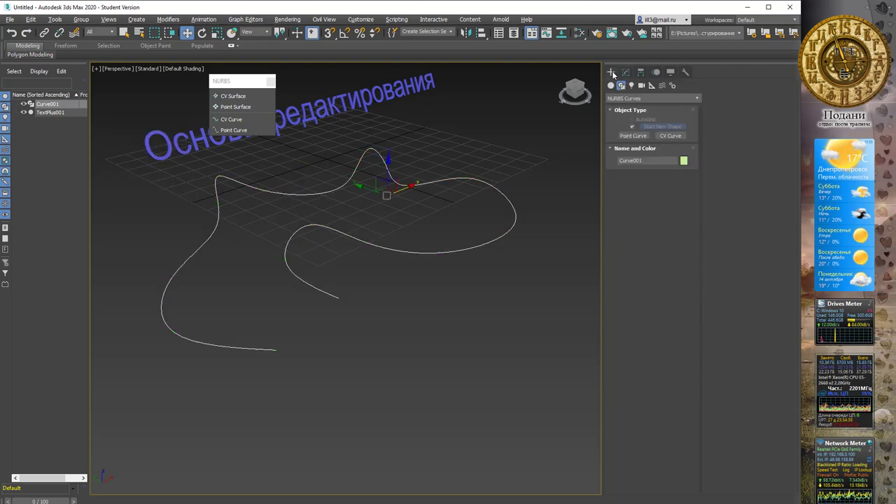
left_click(234, 130)
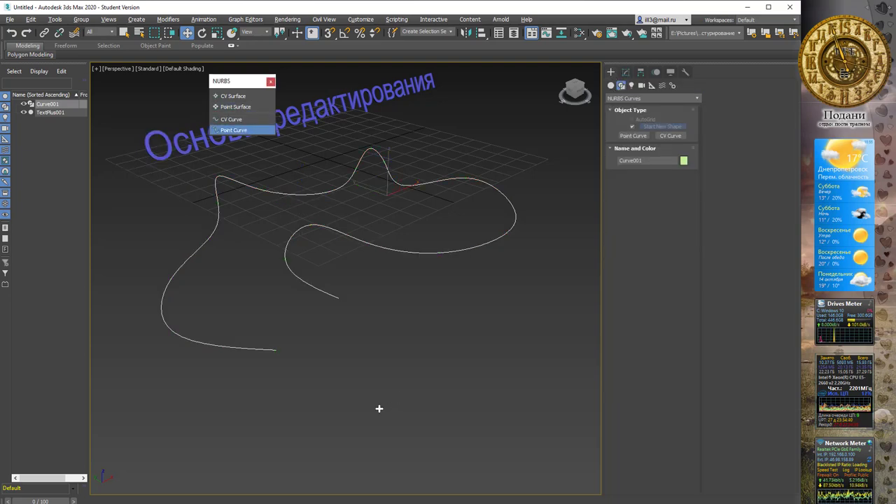
left_click(283, 380)
left_click(308, 440)
left_click(400, 420)
left_click(549, 287)
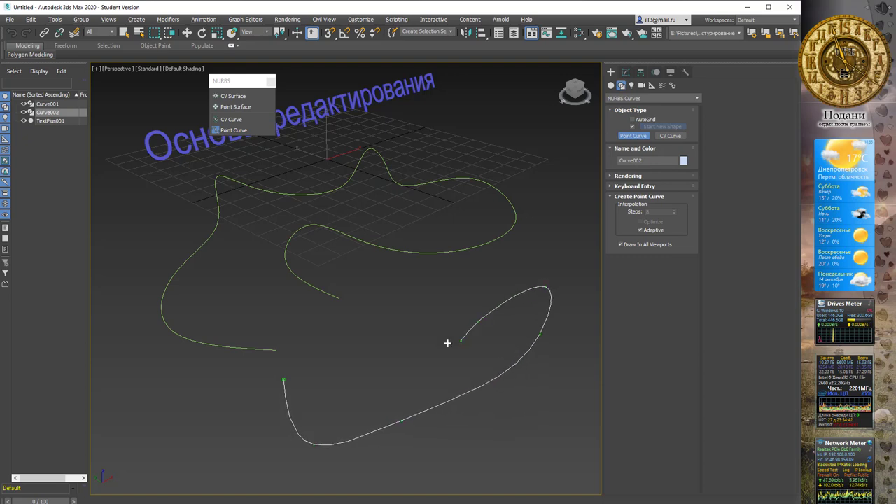
left_click(425, 324)
right_click(426, 310)
Exit curve creation and select Curve001 in the Modify panel.
right_click(414, 262)
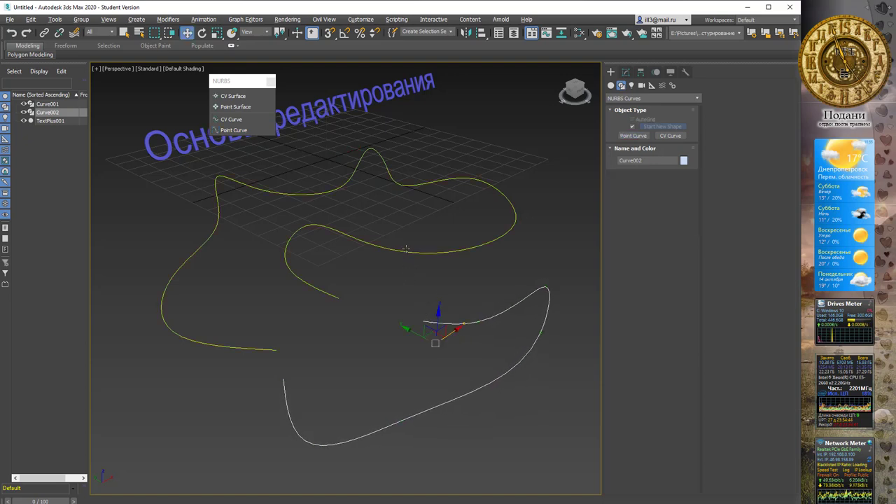
left_click(406, 249)
left_click(625, 72)
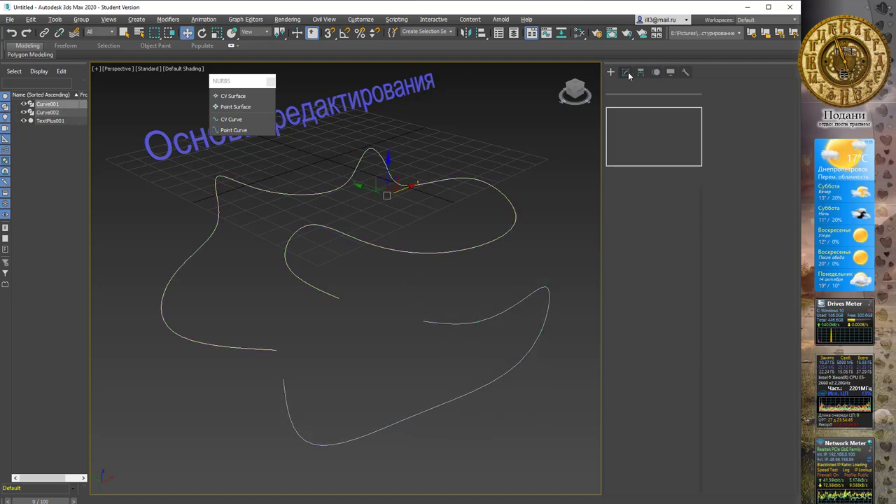
left_click(642, 198)
Attach Curve002 to Curve001, then go to Curve level with Curve Common expanded.
left_click(641, 197)
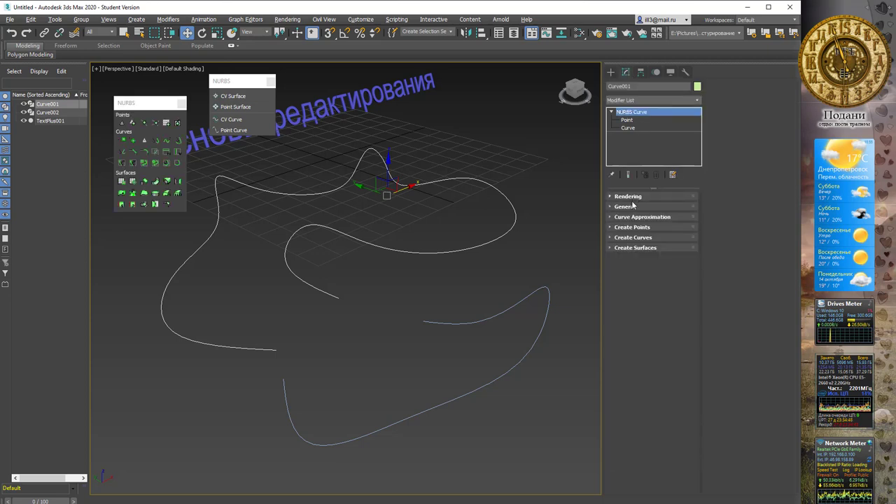
left_click(633, 207)
left_click(632, 219)
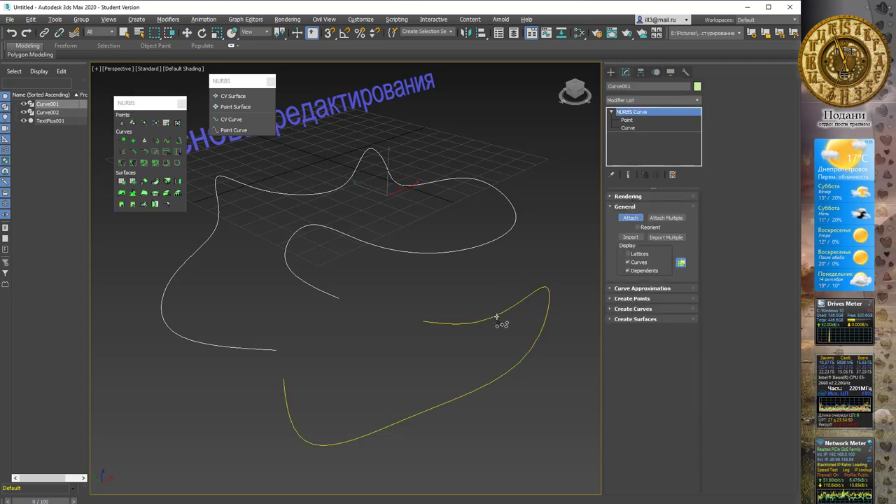
left_click(500, 316)
left_click(628, 127)
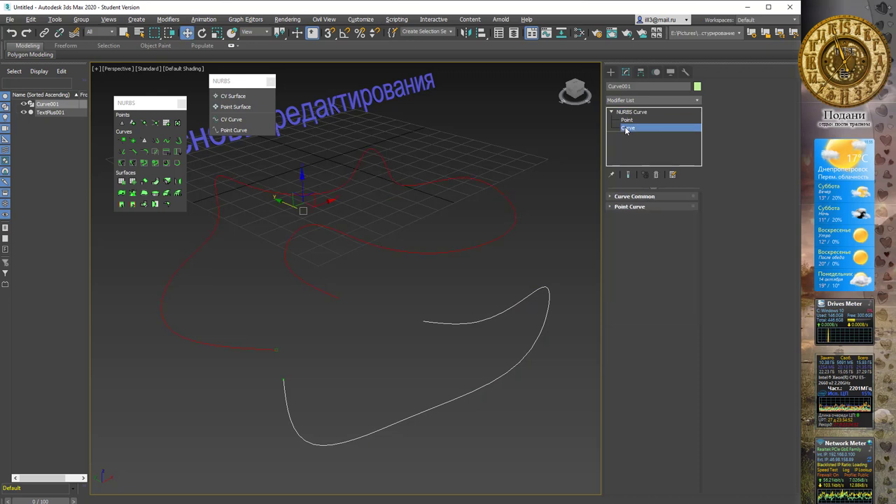
left_click(612, 198)
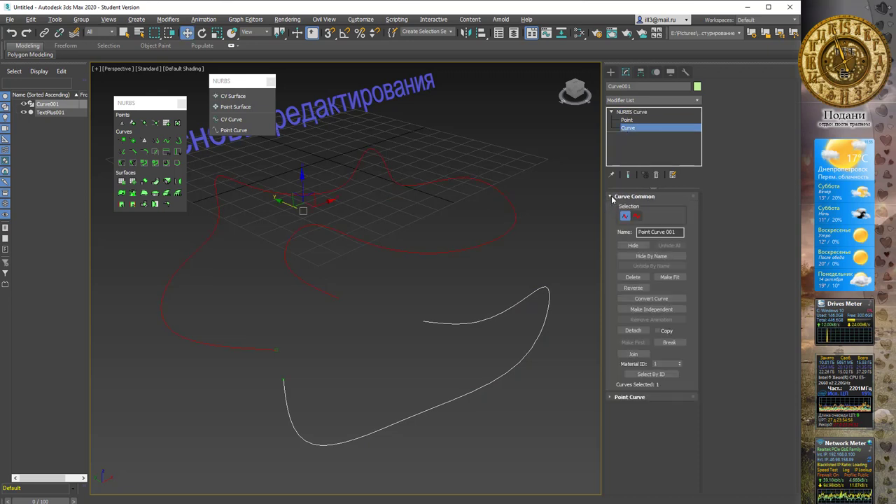
middle_click_drag(330, 325, 342, 301)
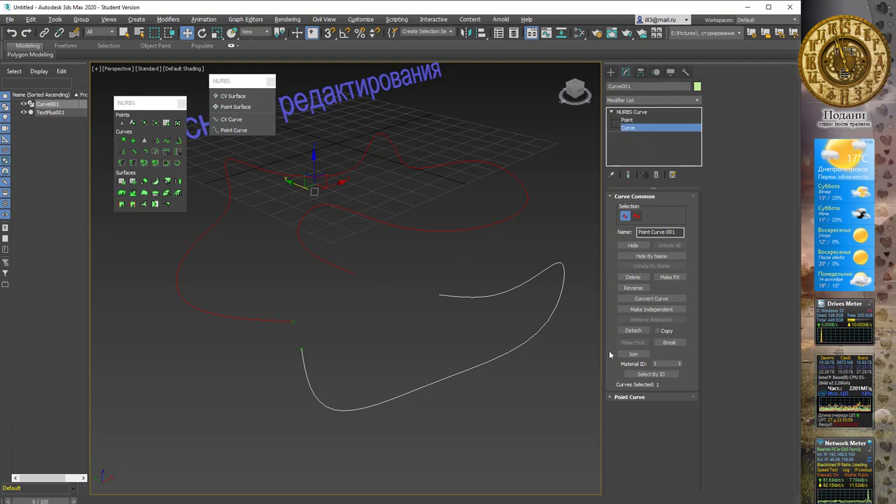
Join the lower curve's end to the upper curve's end, comparing Join and Zip previews.
left_click(406, 314)
left_click(626, 354)
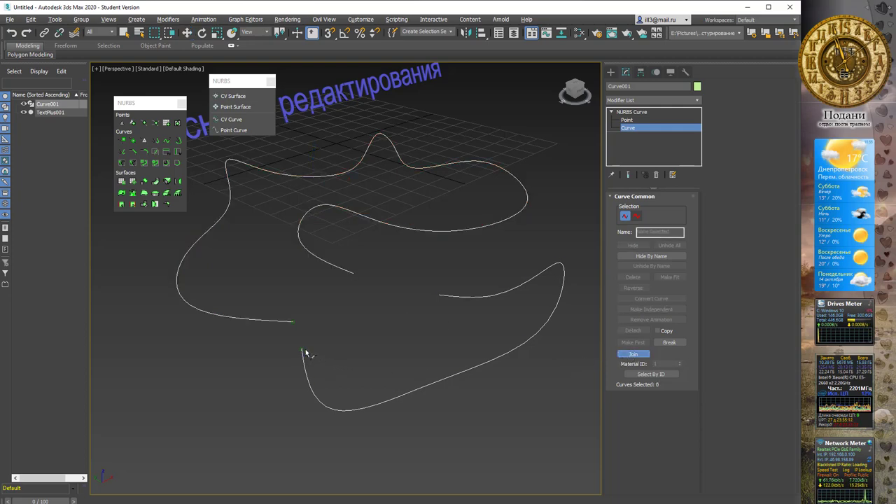
left_click_drag(305, 353, 293, 323)
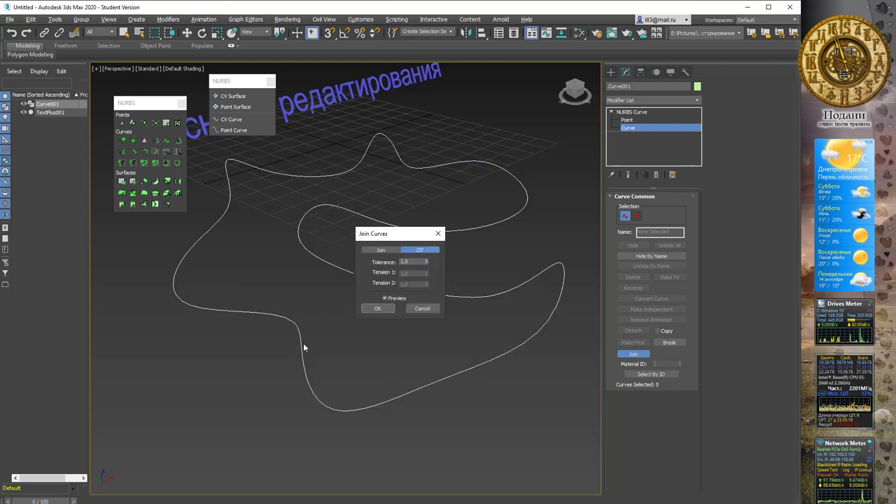
left_click(398, 251)
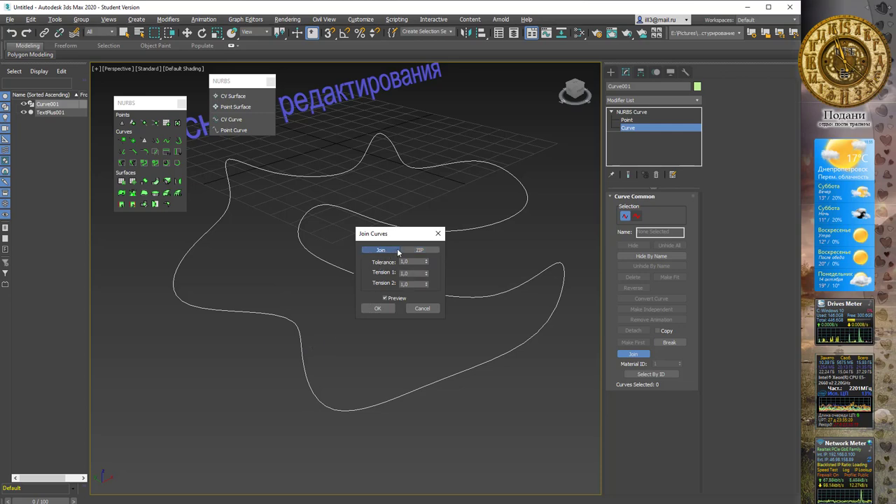
left_click(419, 250)
left_click(392, 250)
left_click(418, 251)
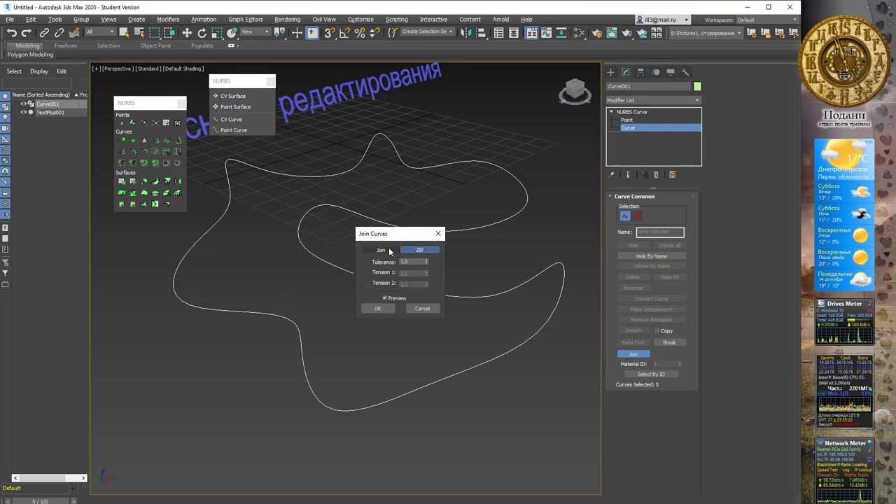
left_click(390, 251)
left_click(413, 252)
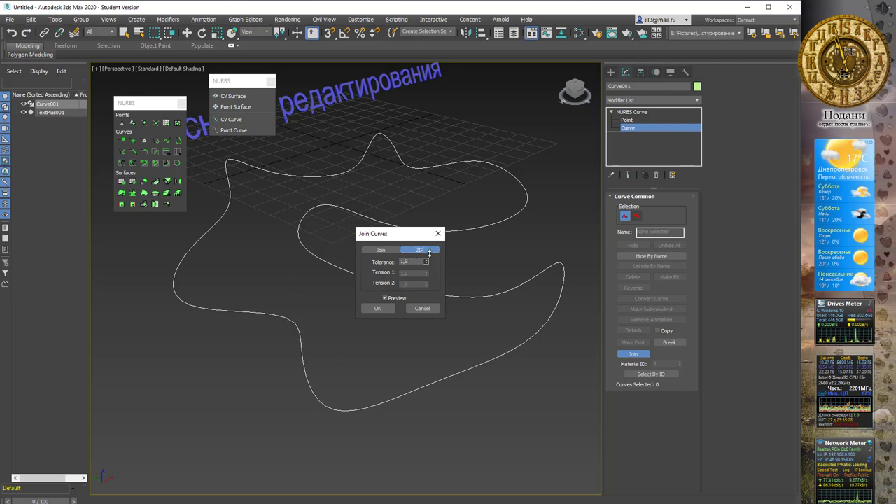
Test tolerance and tension values, then apply the Zip join with tolerance 0.
left_click_drag(425, 261, 424, 328)
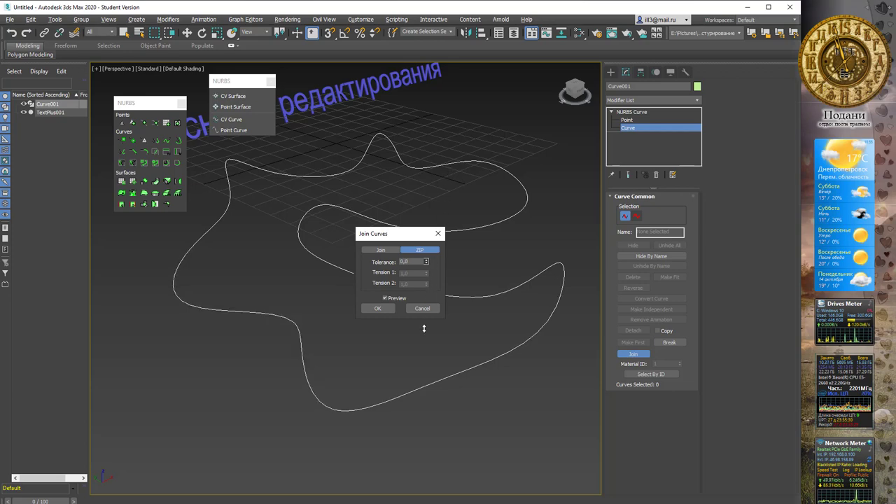
mouse_move(428, 201)
left_mouse_down()
mouse_move(439, 126)
mouse_move(454, 200)
mouse_move(448, 262)
left_mouse_up()
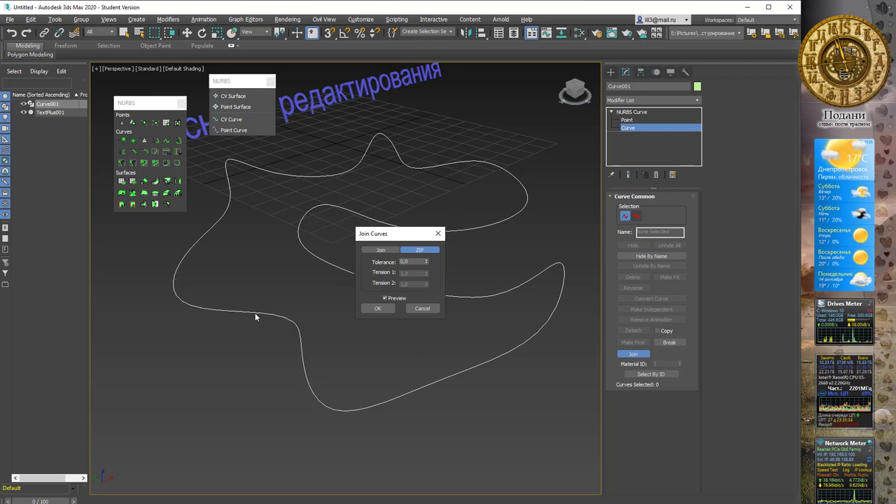
left_click(380, 250)
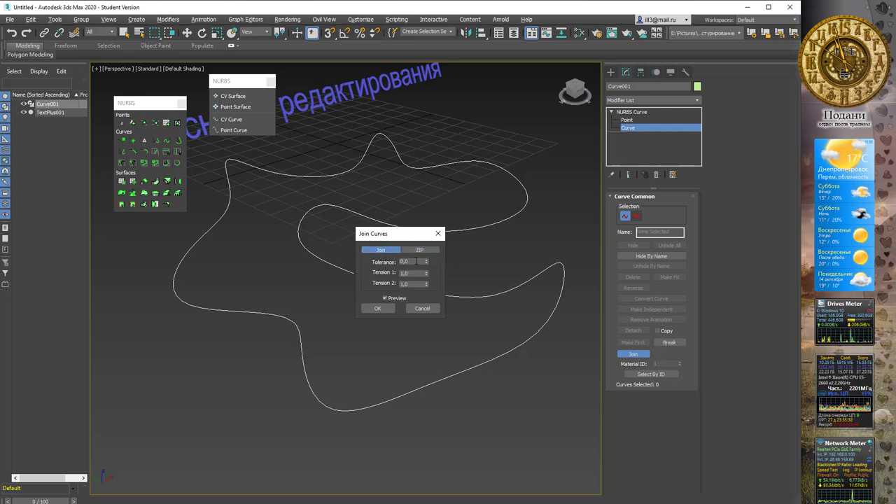
mouse_move(431, 205)
left_mouse_down()
mouse_move(434, 174)
mouse_move(428, 280)
mouse_move(425, 264)
left_mouse_up()
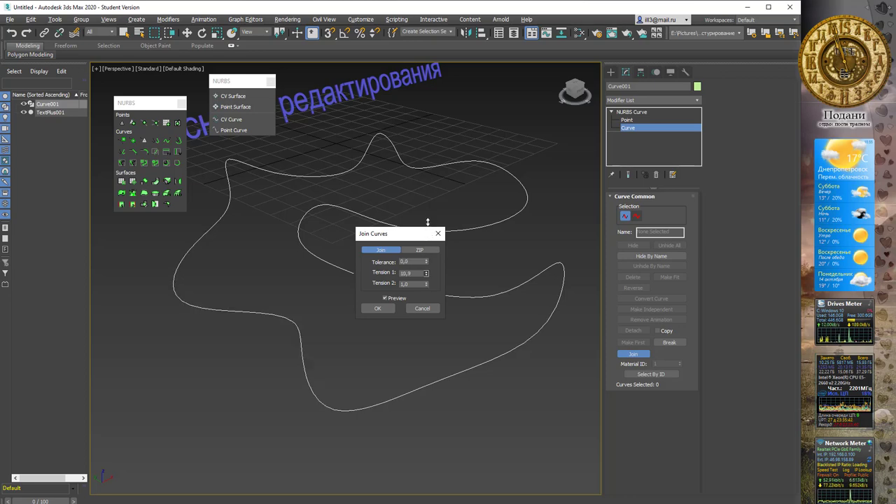
left_click_drag(428, 222, 453, 136)
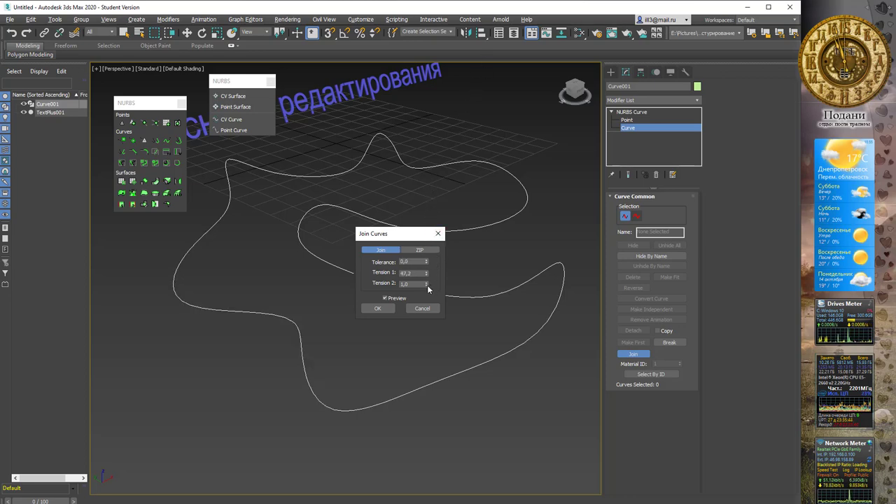
left_click_drag(425, 283, 427, 231)
left_click_drag(459, 88, 475, 192)
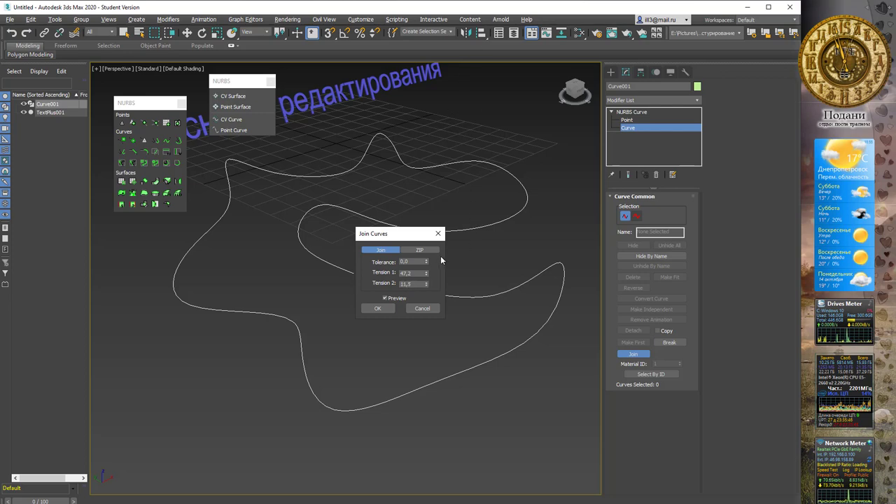
left_click_drag(425, 261, 443, 146)
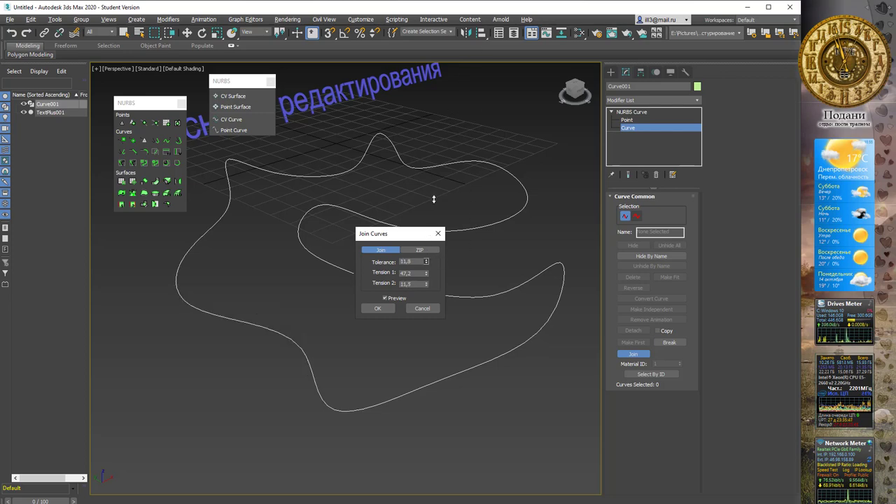
right_click(425, 261)
right_click(425, 272)
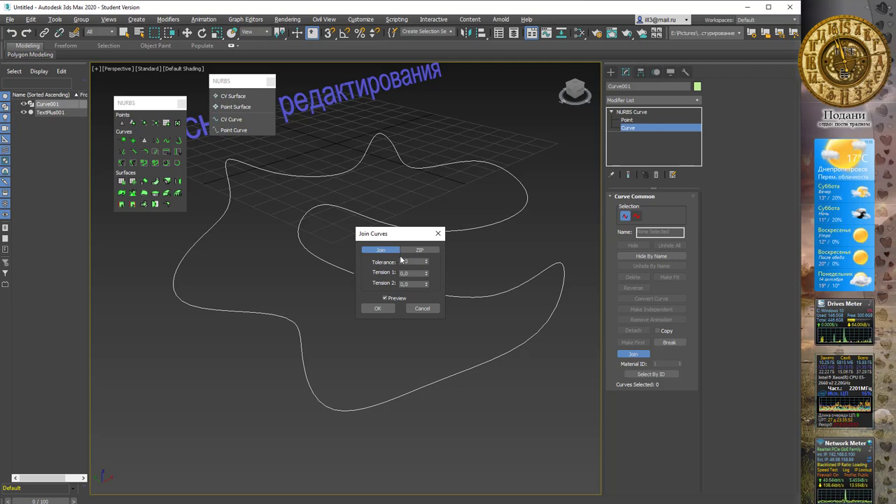
left_click(418, 250)
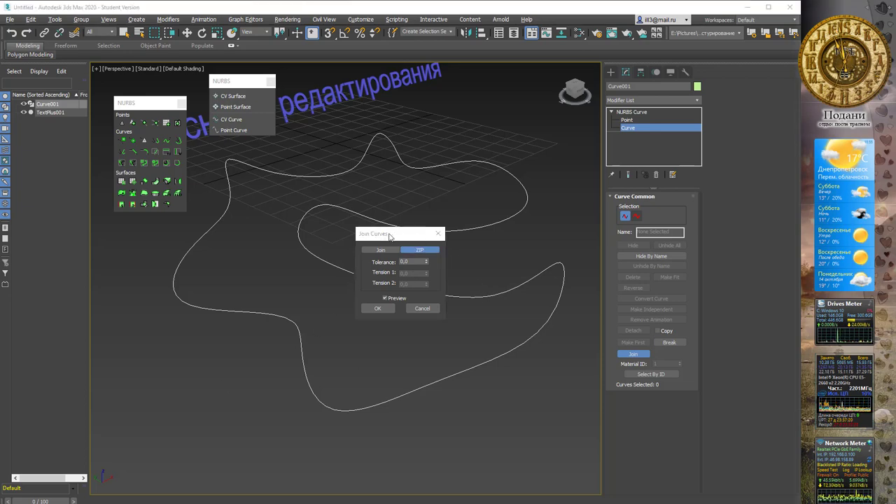
left_click_drag(390, 236, 440, 265)
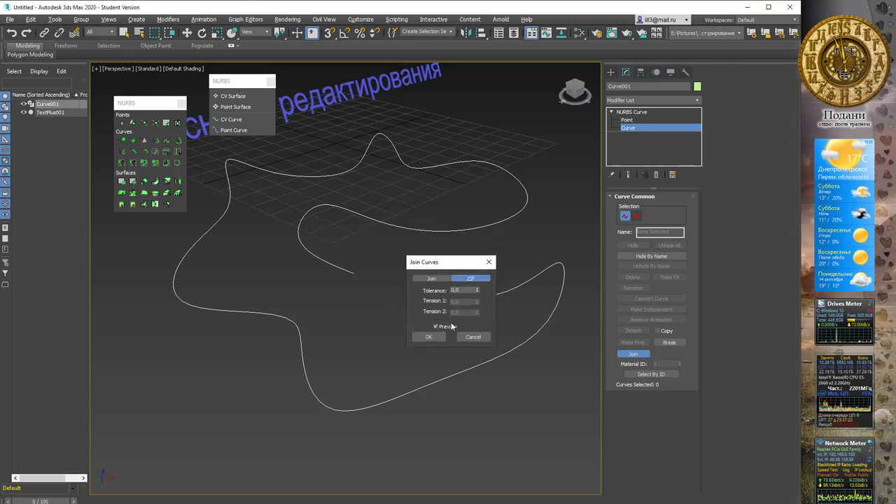
left_click(436, 337)
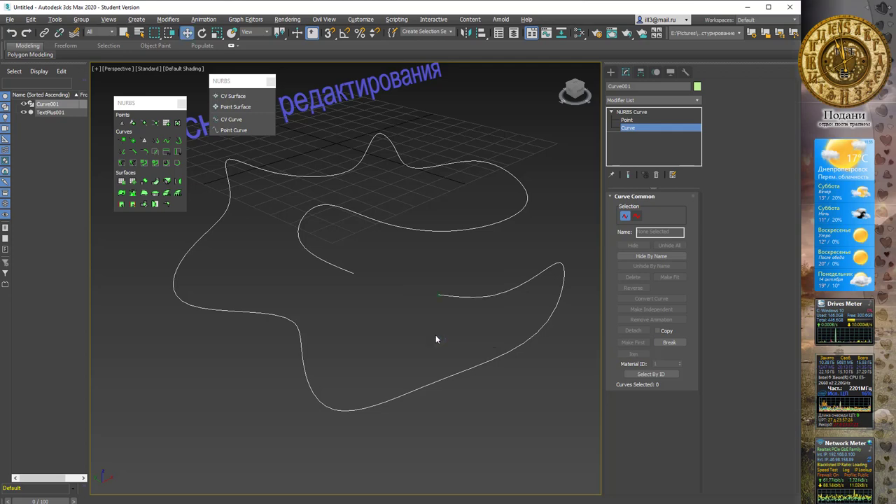
Break the curve at its lower left spot, undoing and redoing the break.
left_click(301, 330)
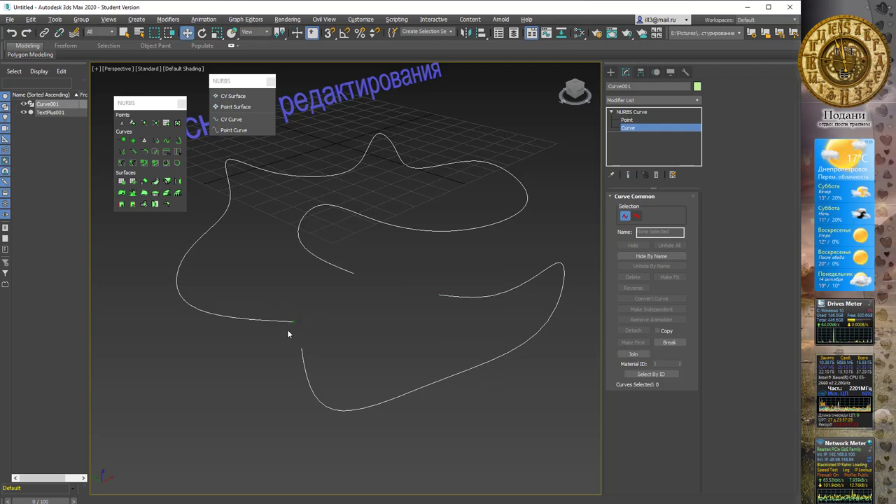
left_click(32, 35)
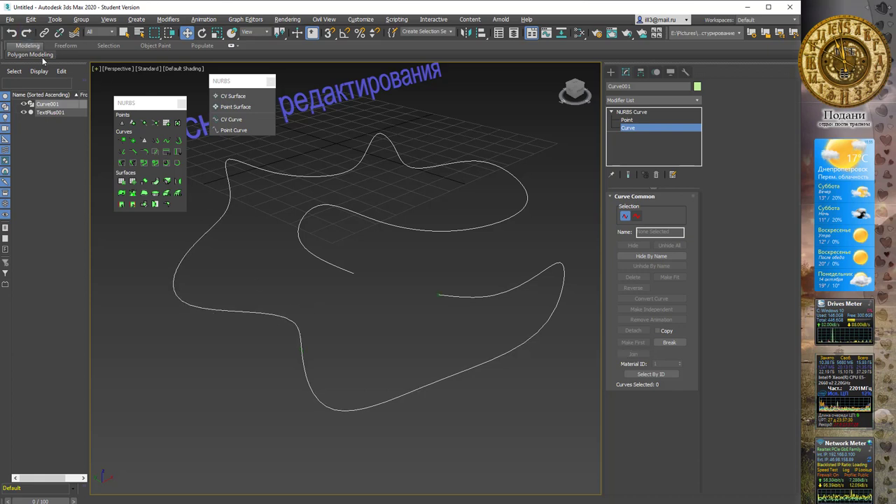
left_click(26, 33)
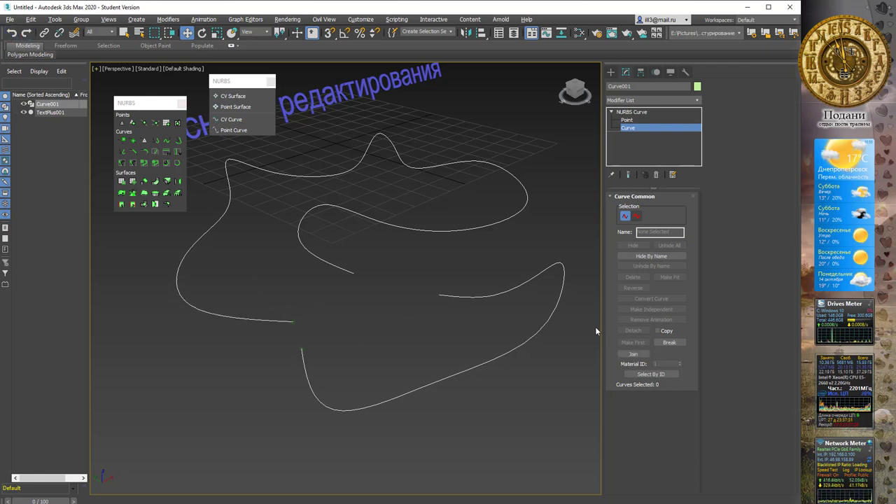
Fuse the loose curve ends onto each other at Point level.
left_click(628, 120)
left_click(616, 196)
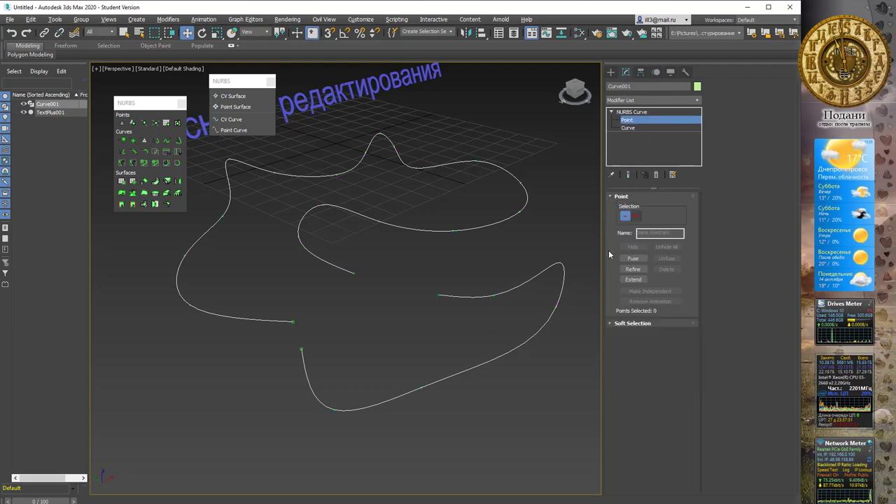
left_click(631, 279)
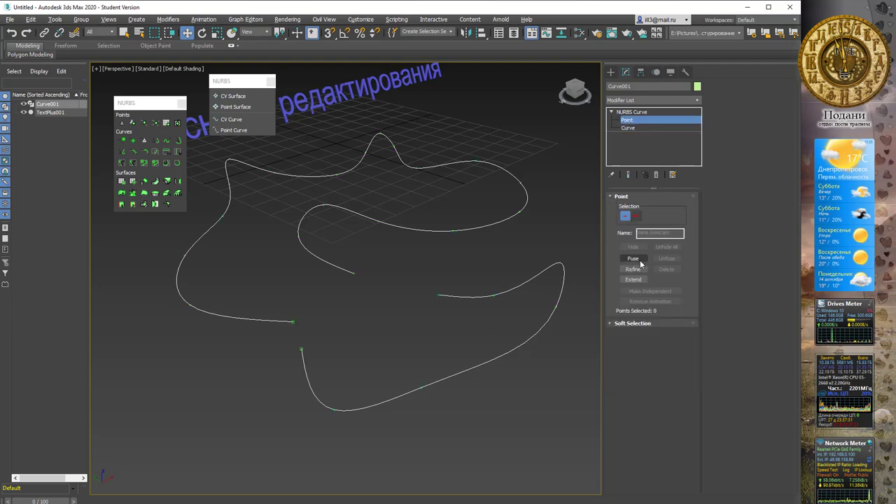
left_click(637, 259)
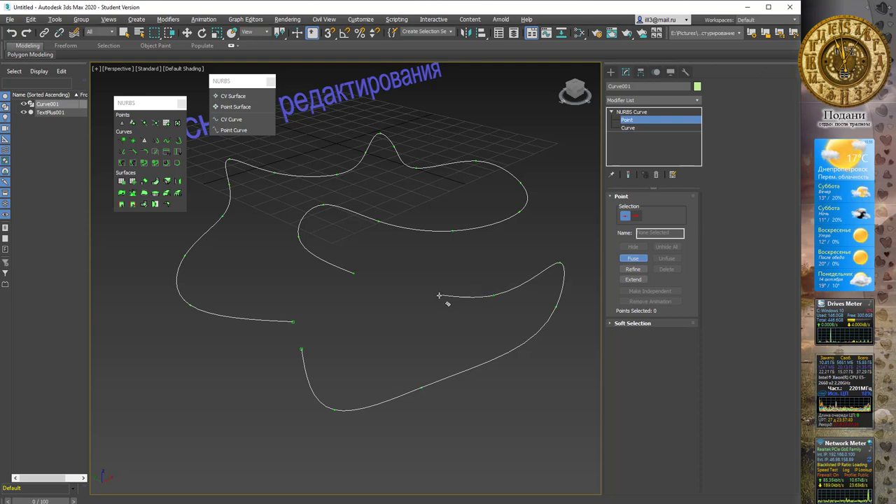
left_click_drag(439, 296, 355, 274)
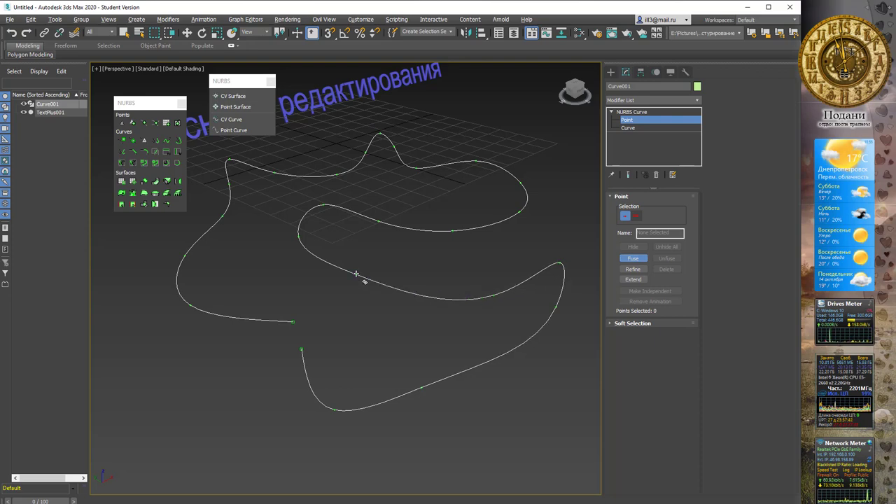
left_click_drag(303, 349, 292, 322)
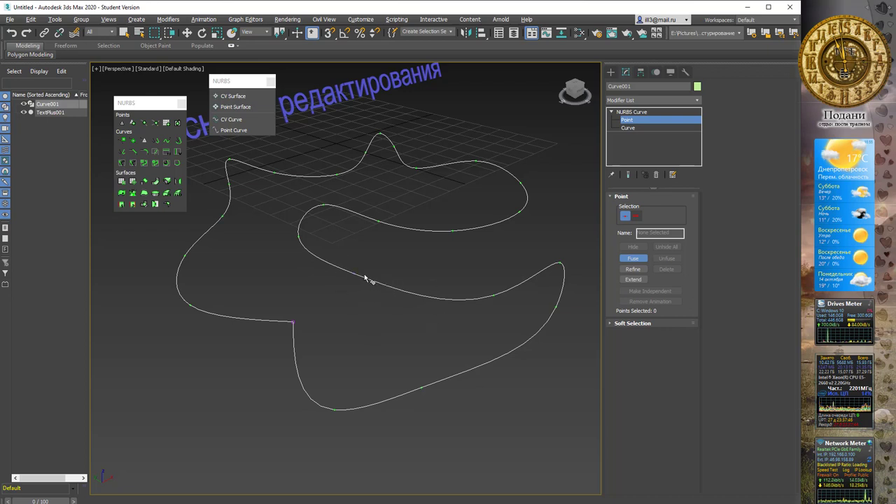
left_click(629, 127)
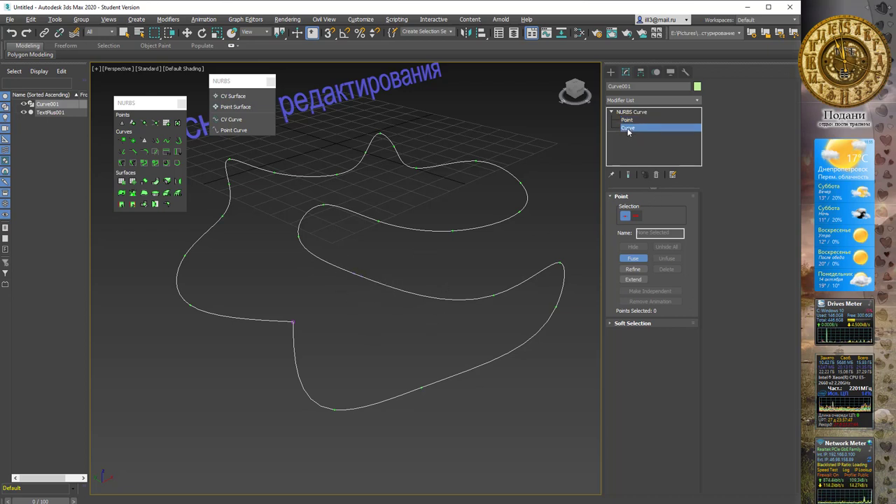
Nudge the lower curve segment down-right and the upper segment up-left.
left_click(424, 169)
left_click(384, 287)
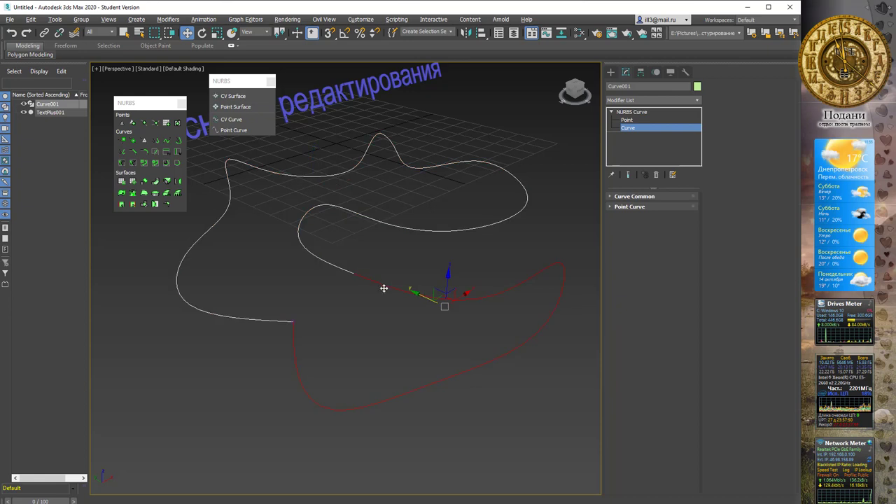
left_click_drag(372, 280, 398, 325)
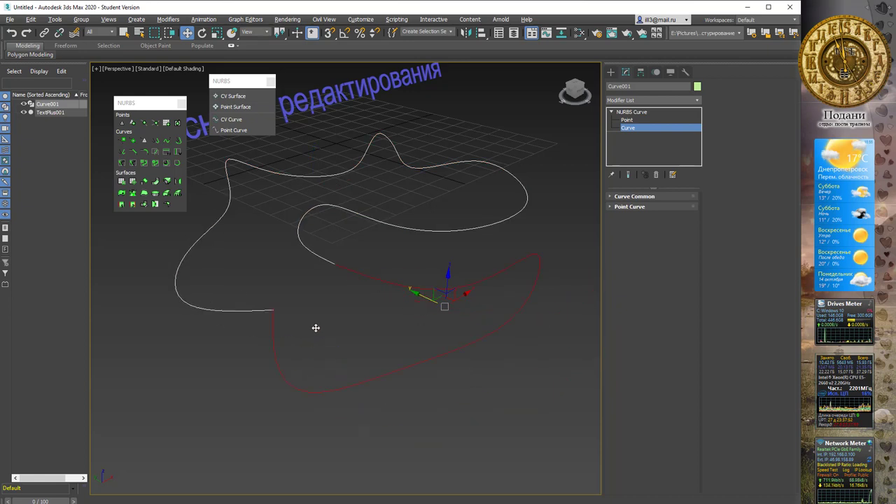
left_click(346, 268)
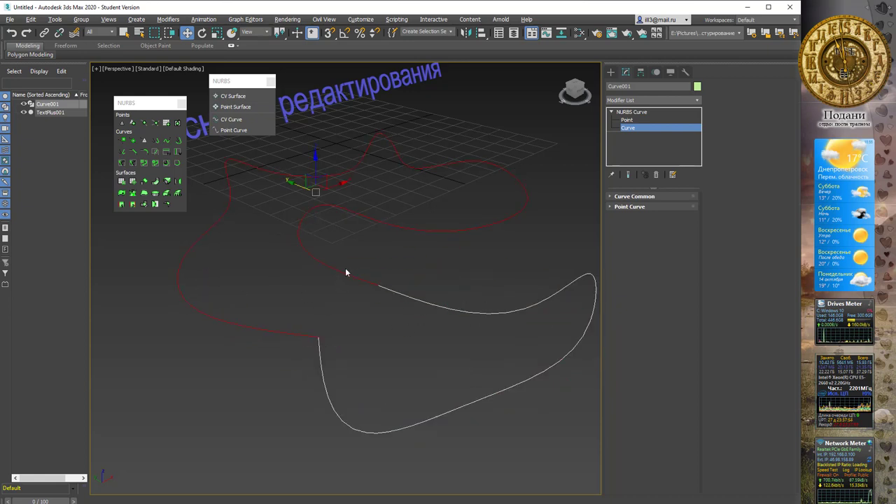
mouse_move(298, 187)
left_mouse_down()
mouse_move(244, 154)
mouse_move(362, 222)
mouse_move(299, 189)
mouse_move(308, 189)
left_mouse_up()
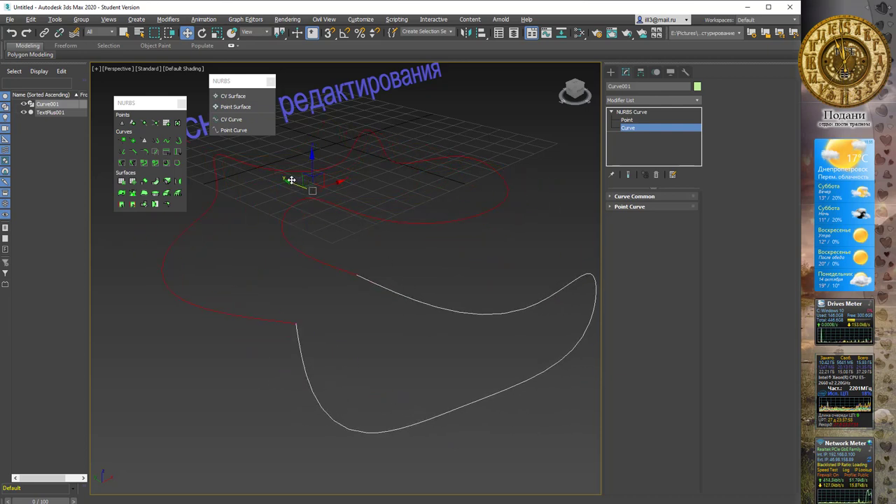
Put Curve001 at Point level with the Point rollout expanded, and orbit the view.
left_click(612, 207)
left_click(612, 197)
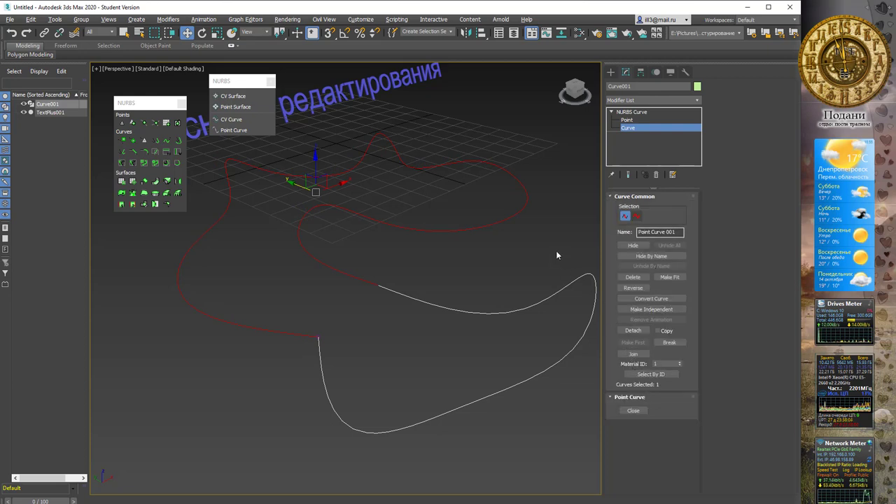
left_click(627, 119)
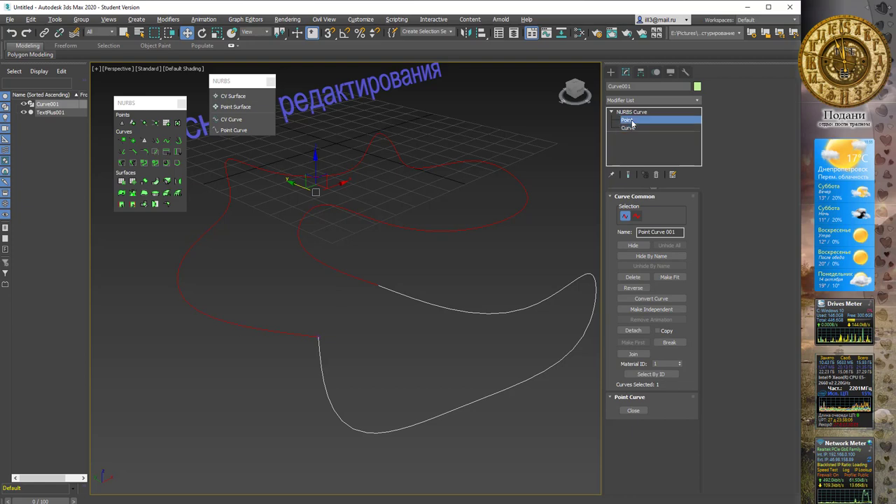
left_click(606, 199)
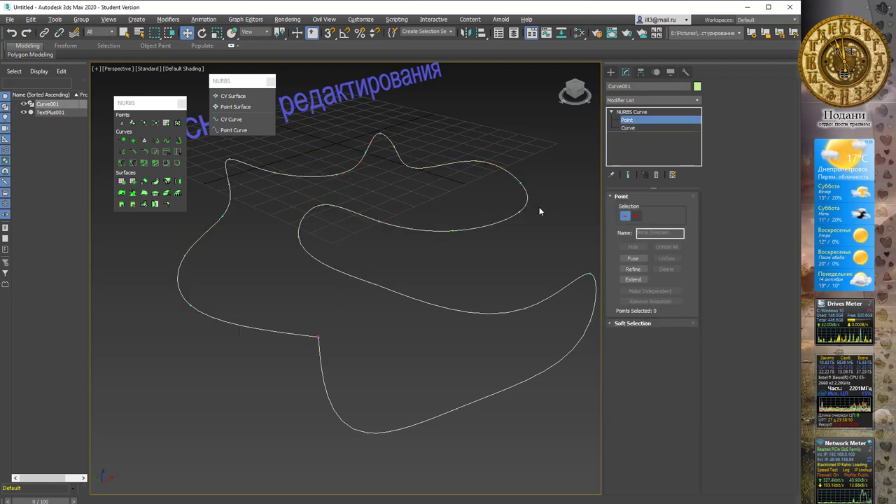
mouse_move(539, 207)
middle_mouse_down("alt")
mouse_move(500, 212)
mouse_move(460, 202)
mouse_move(483, 157)
mouse_move(414, 206)
mouse_move(448, 207)
middle_mouse_up("alt")
Draw Curve002, a nine-vertex CV curve, right of the original outline.
left_click(610, 72)
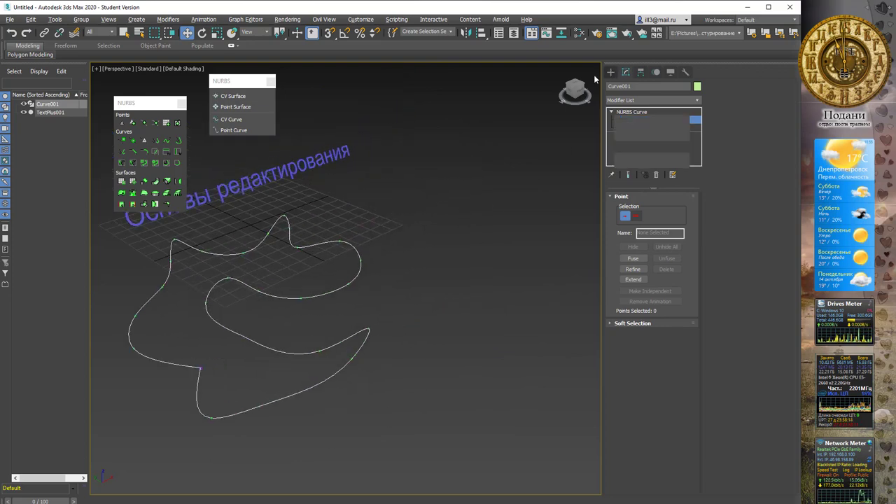
left_click(242, 121)
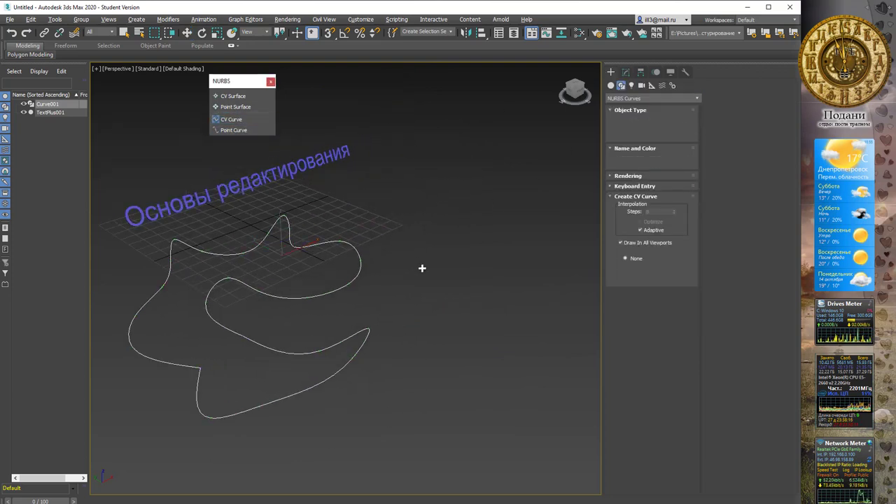
left_click(436, 282)
left_click(442, 247)
left_click(491, 263)
left_click(544, 187)
left_click(571, 264)
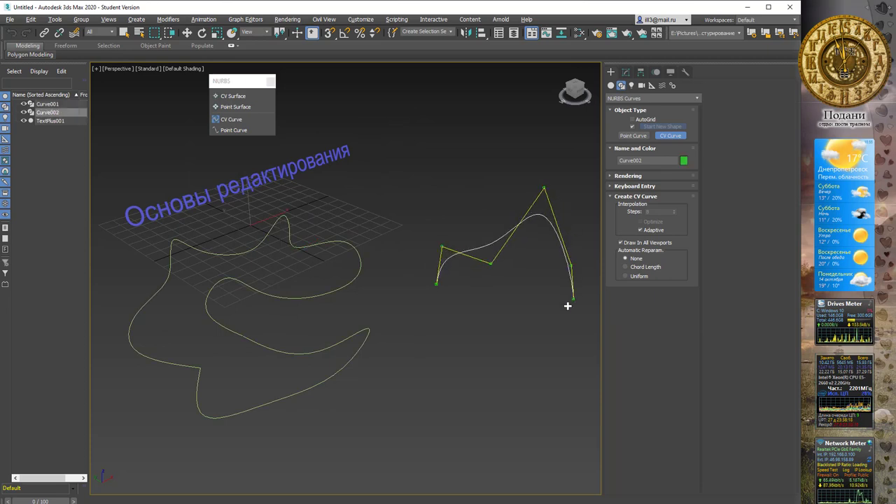
left_click(560, 332)
left_click(565, 383)
left_click(502, 337)
left_click(474, 319)
right_click(478, 380)
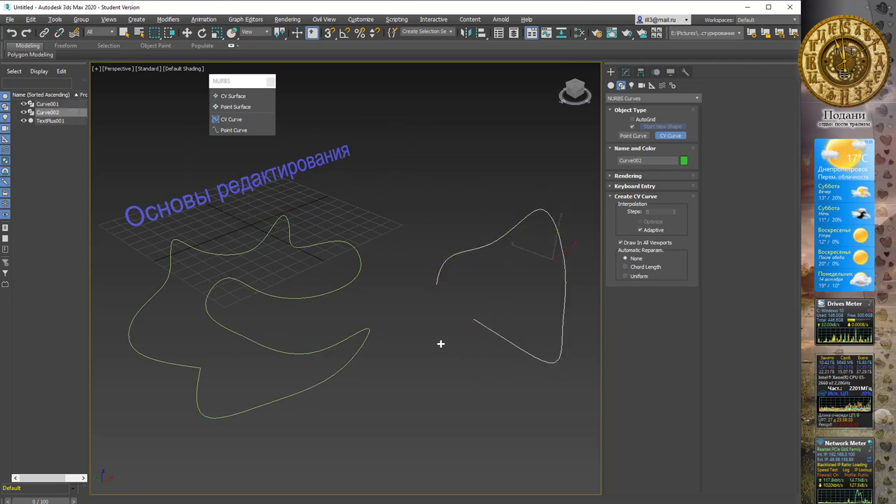
Draw Curve003 with five control vertices and open it in Modify.
left_click(425, 307)
left_click(403, 430)
left_click(452, 380)
left_click(542, 462)
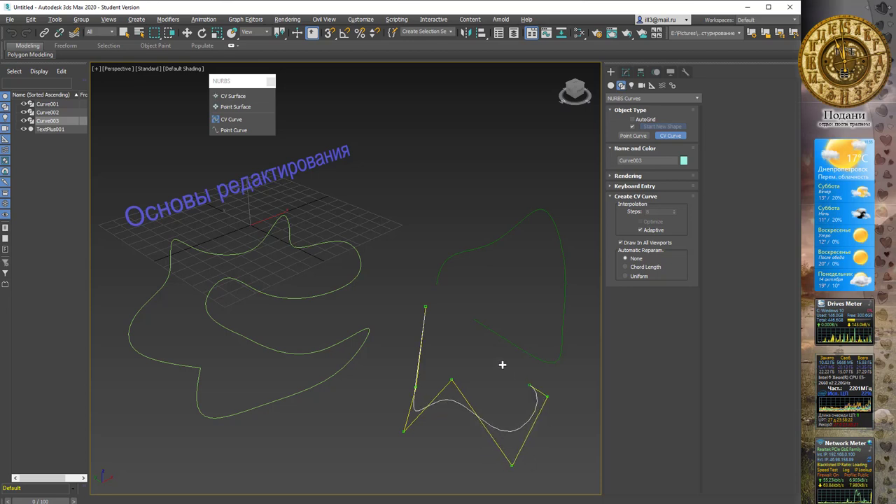
left_click(476, 350)
right_click(473, 343)
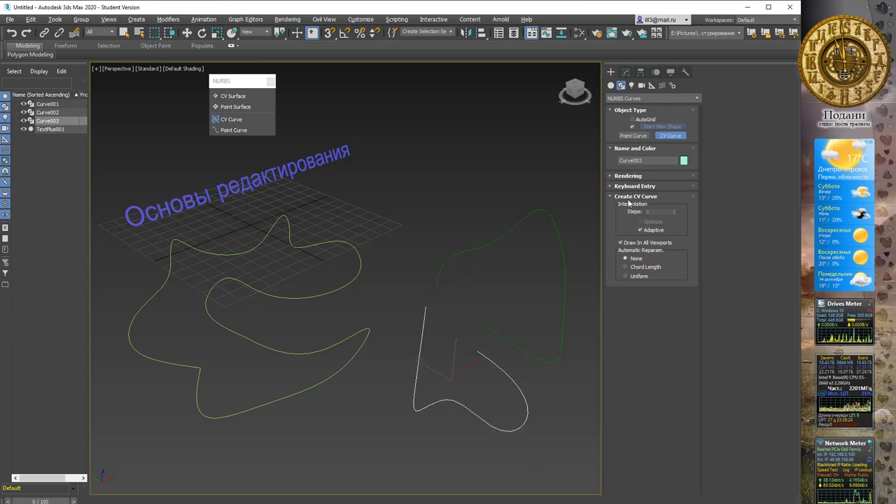
left_click(625, 72)
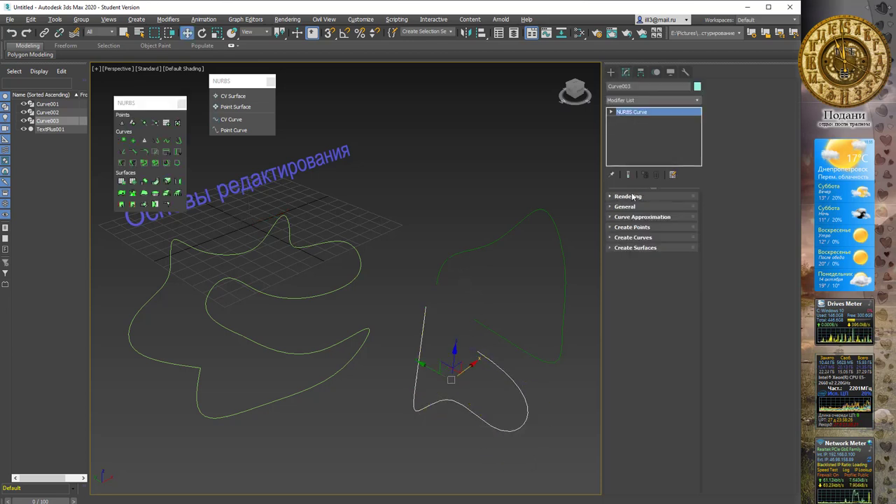
Attach the green Curve002 to Curve003 and select its lower sub-curve at Curve level.
left_click(624, 207)
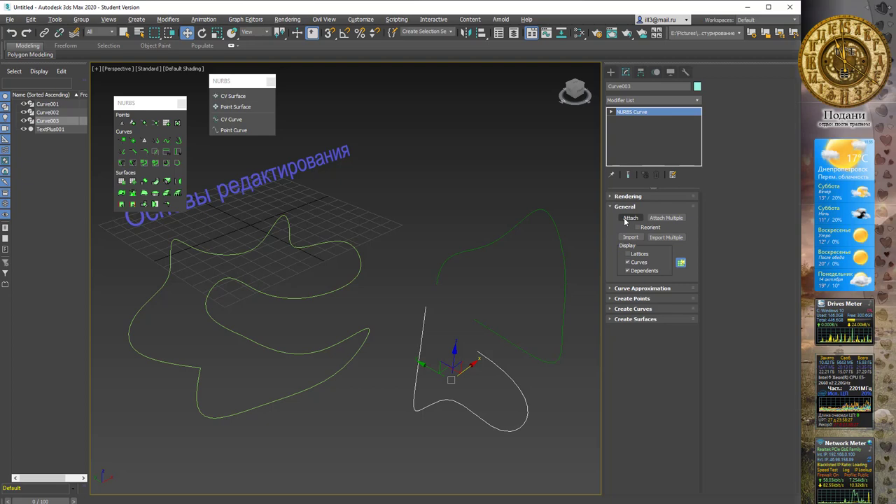
left_click(512, 245)
middle_click_drag(516, 253, 486, 194, "alt")
left_click(611, 112)
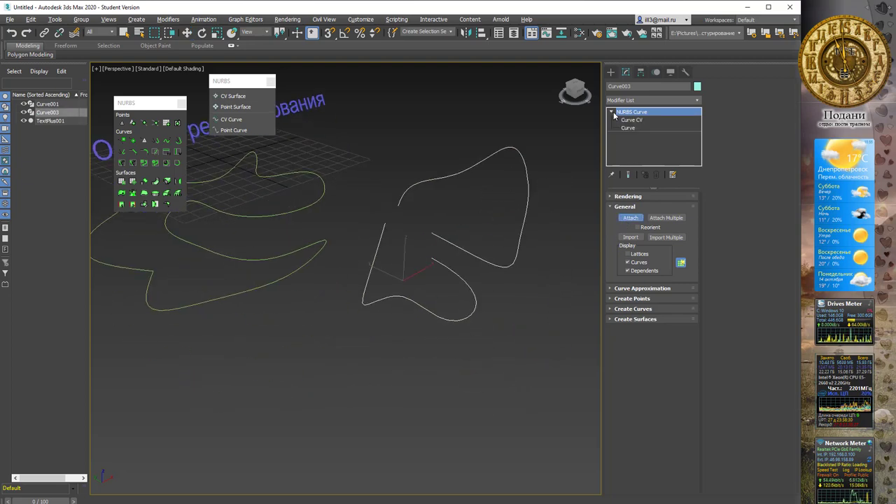
left_click(628, 127)
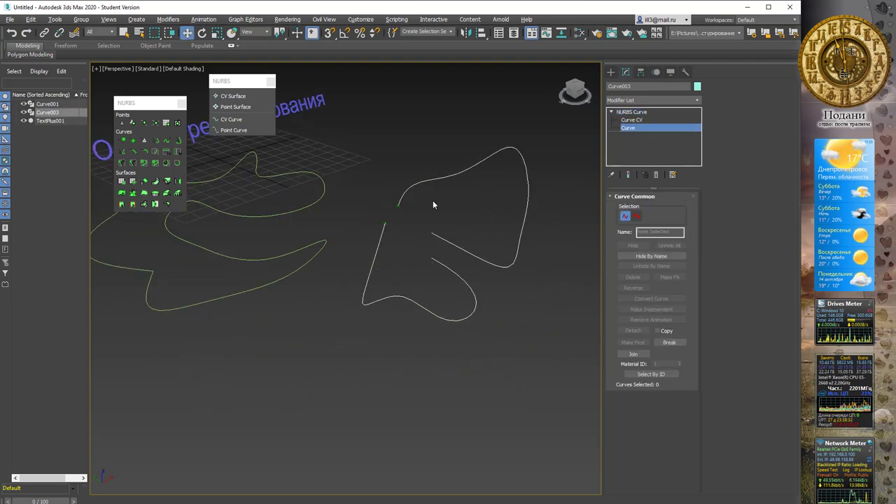
left_click(382, 225)
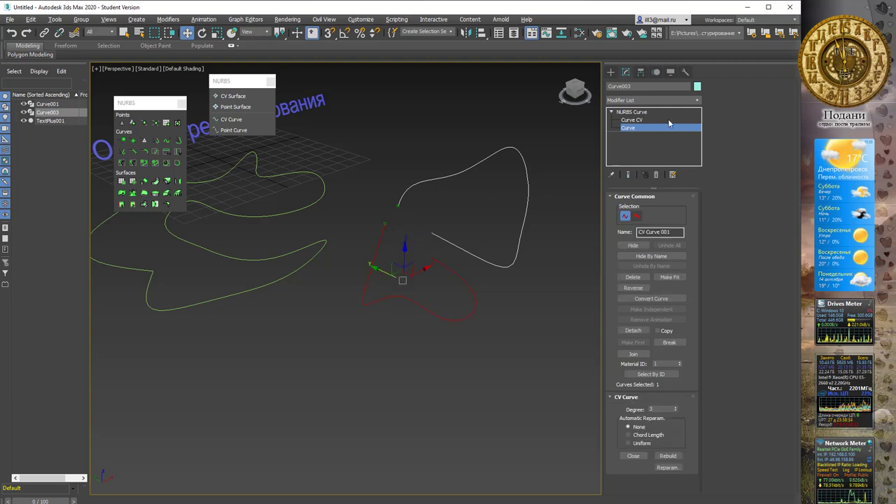
At CV level, zoom in and insert CVs on the left and upper-left lattice.
key("1")
scroll(429, 198, "up", 2)
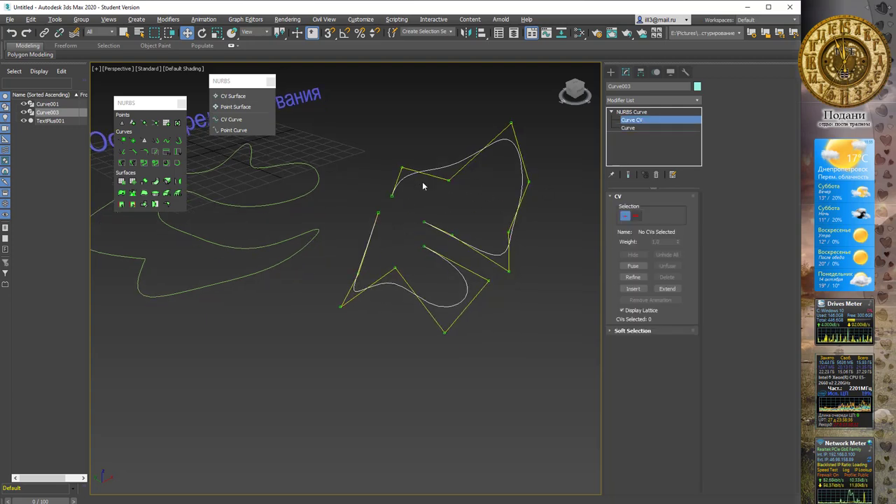
scroll(422, 189, "up", 2)
scroll(410, 198, "up", 2)
middle_click_drag(400, 185, 385, 180)
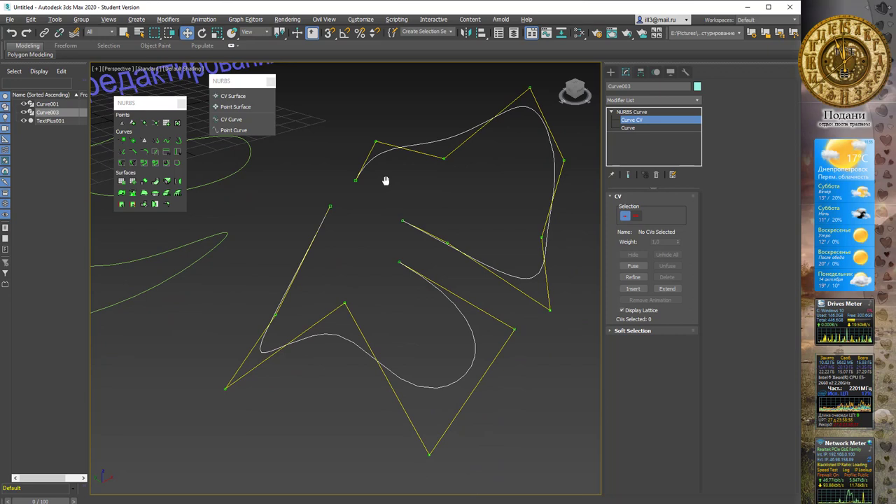
left_click(633, 291)
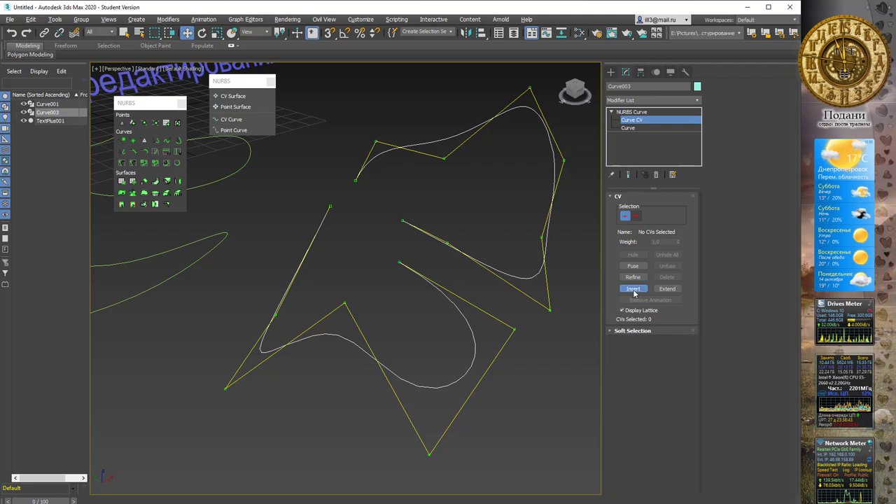
left_click(298, 266)
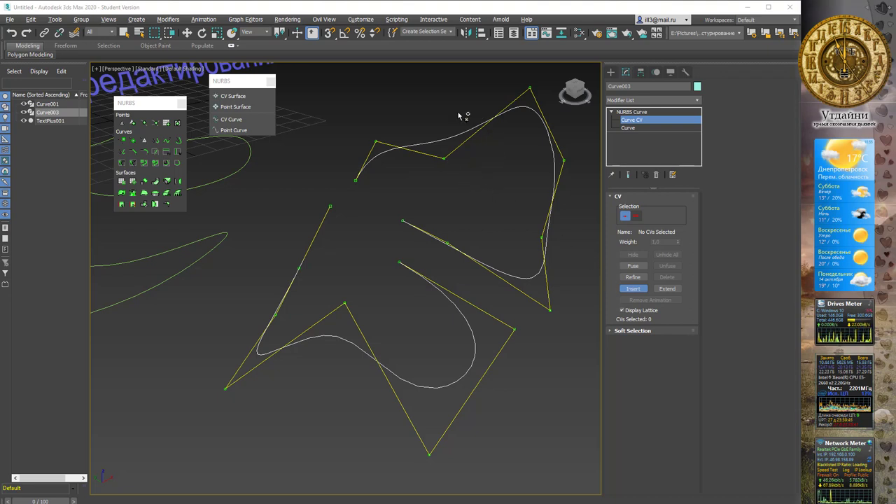
left_click(371, 159)
left_click(367, 164)
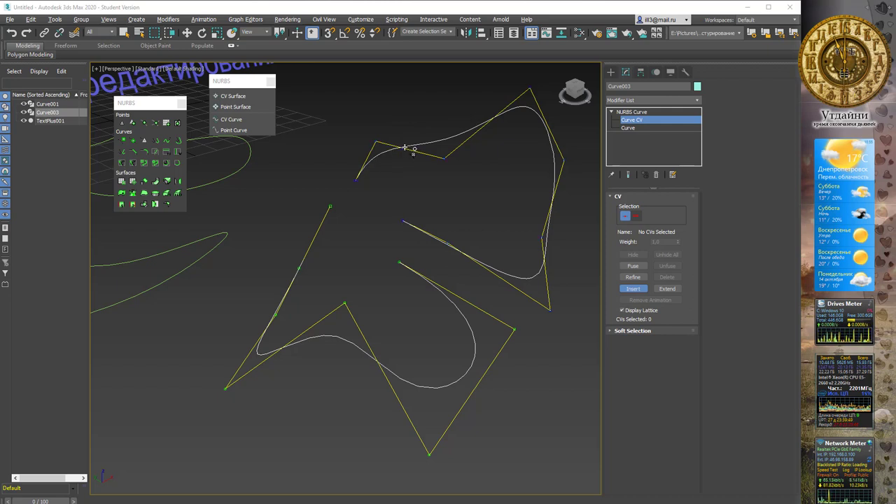
left_click(402, 148)
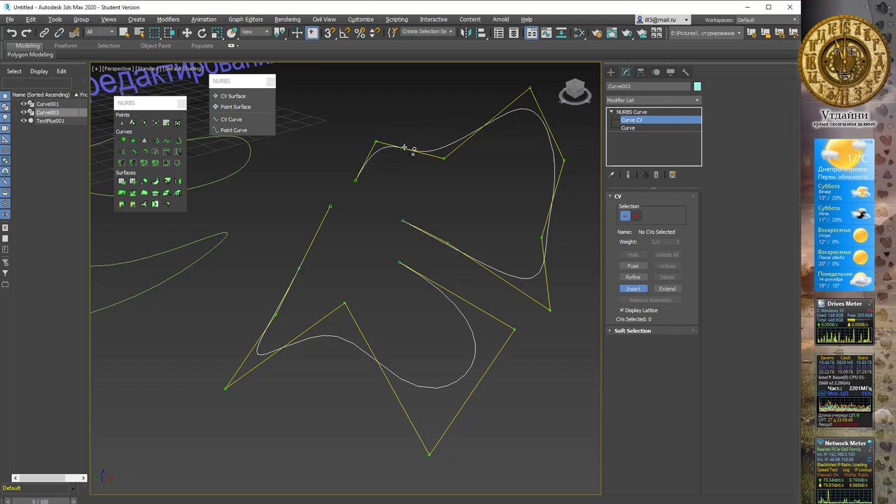
Insert more CVs near the top, right side and lower right of the curve.
left_click(476, 133)
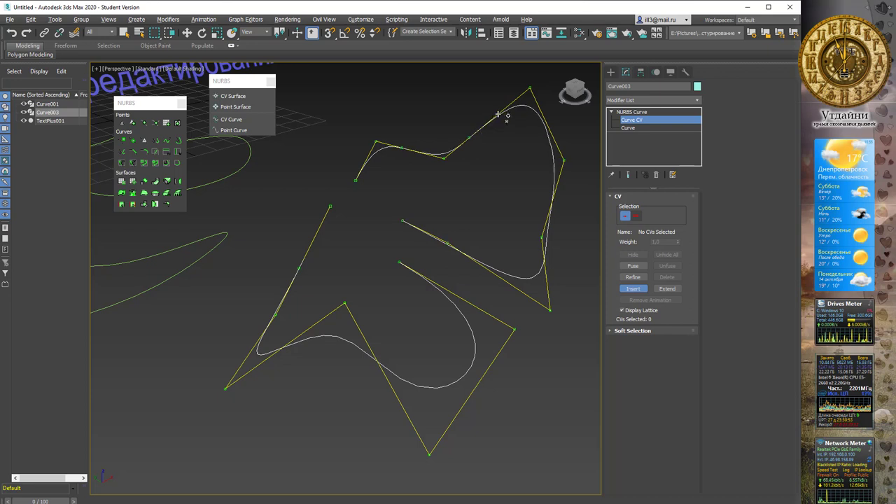
left_click(505, 107)
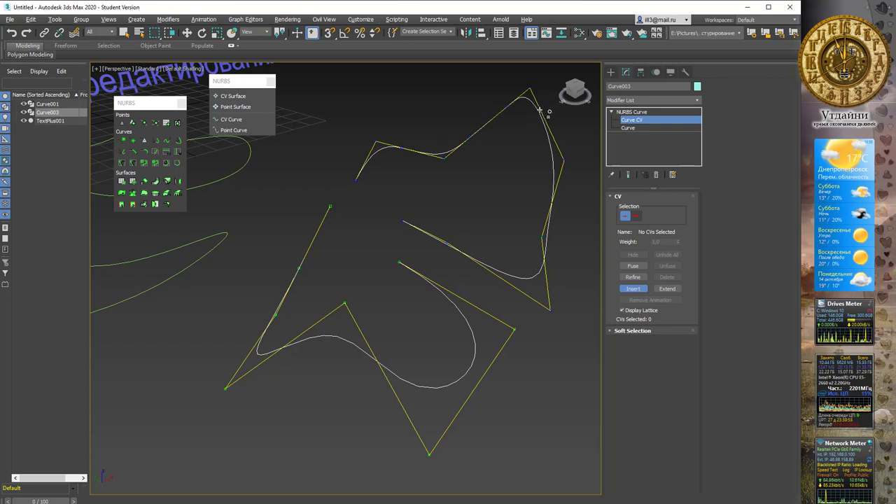
left_click(545, 117)
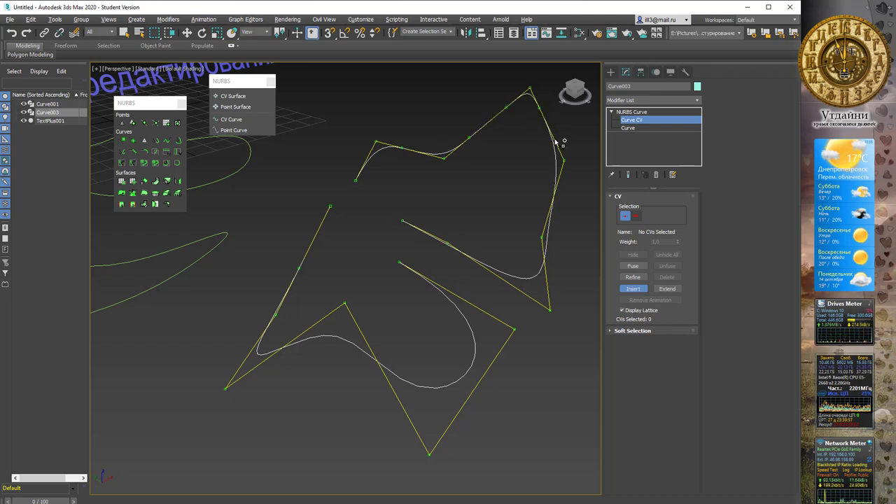
left_click(553, 142)
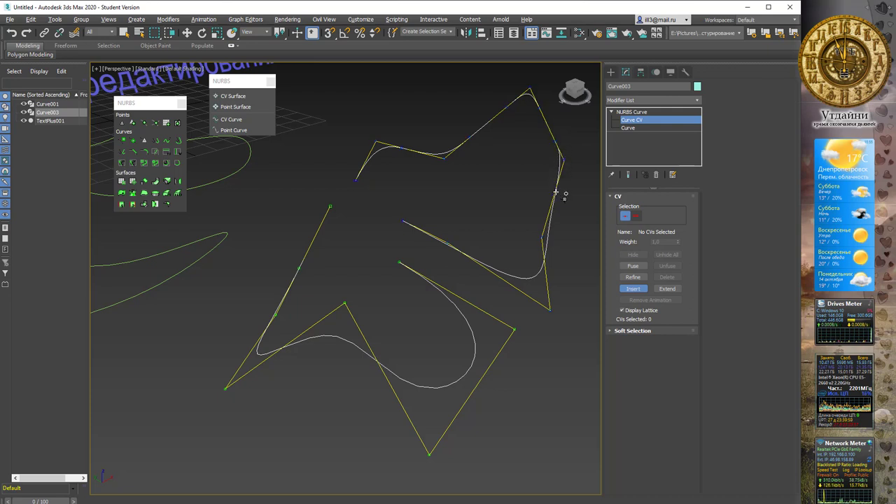
left_click(540, 270)
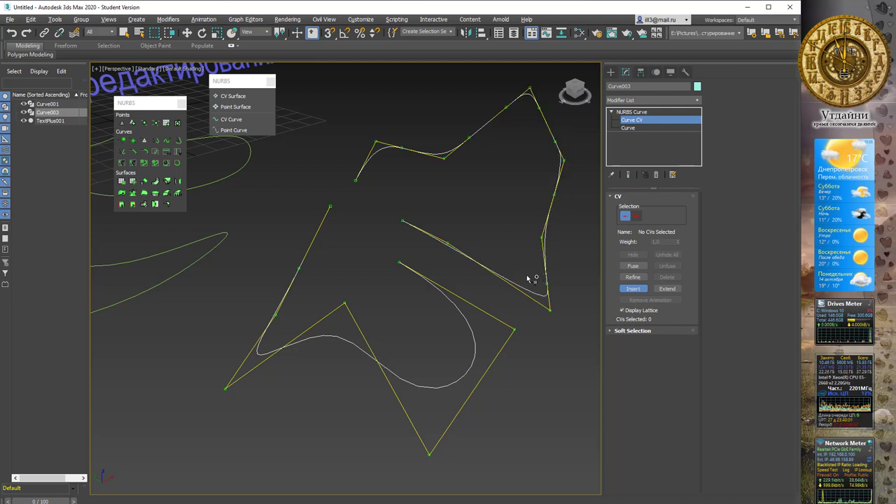
left_click(515, 280)
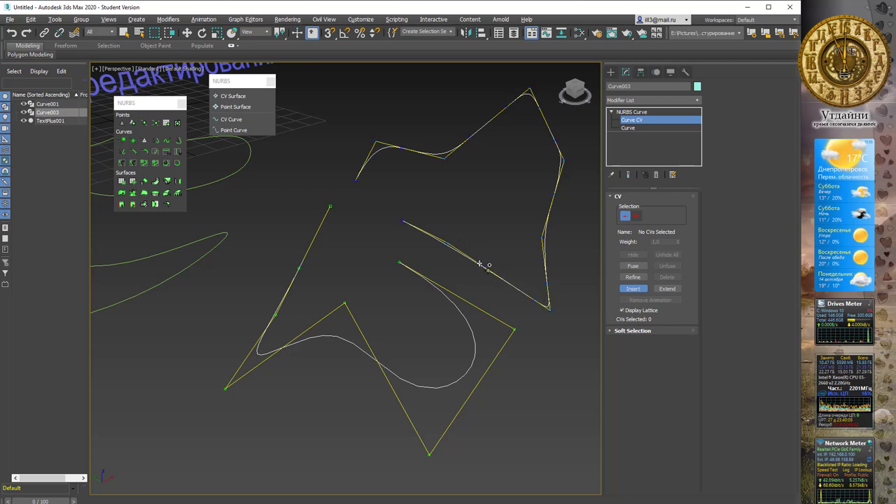
left_click(480, 264)
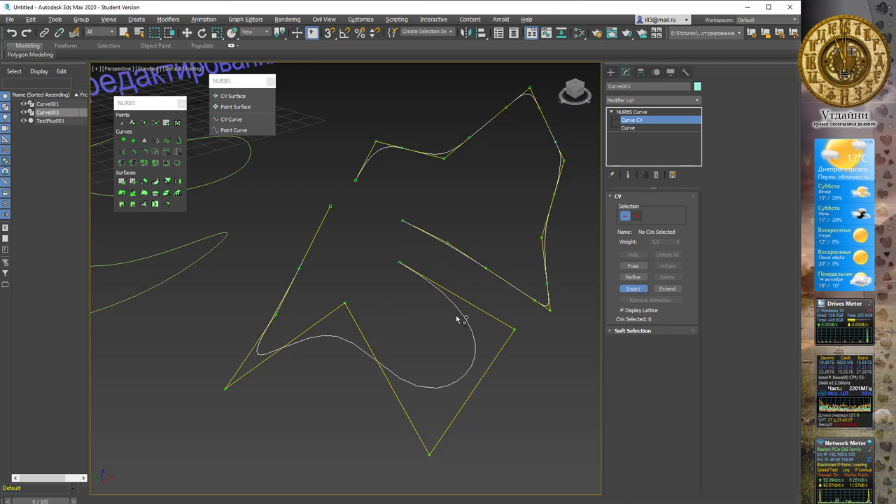
left_click(667, 288)
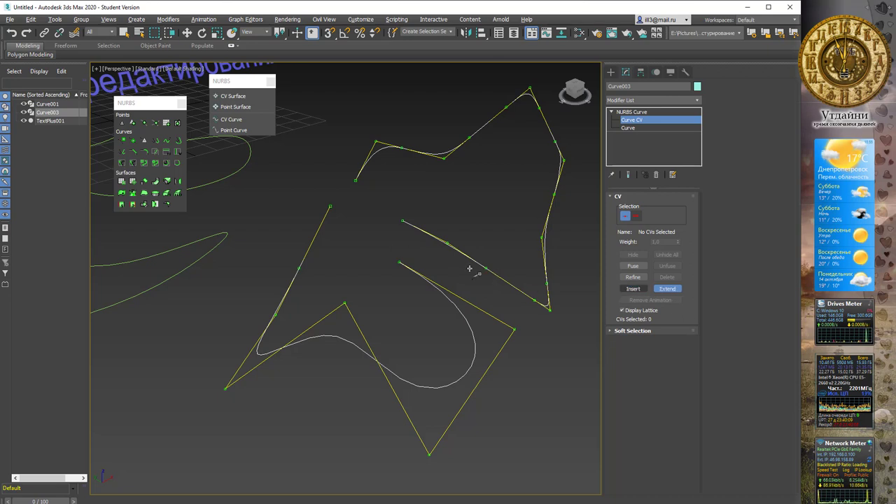
Extend Curve003's inner end leftward, fuse it onto the CV above, and exit to top level.
mouse_move(398, 221)
left_mouse_down()
mouse_move(361, 261)
mouse_move(350, 223)
left_mouse_up()
left_click(362, 261)
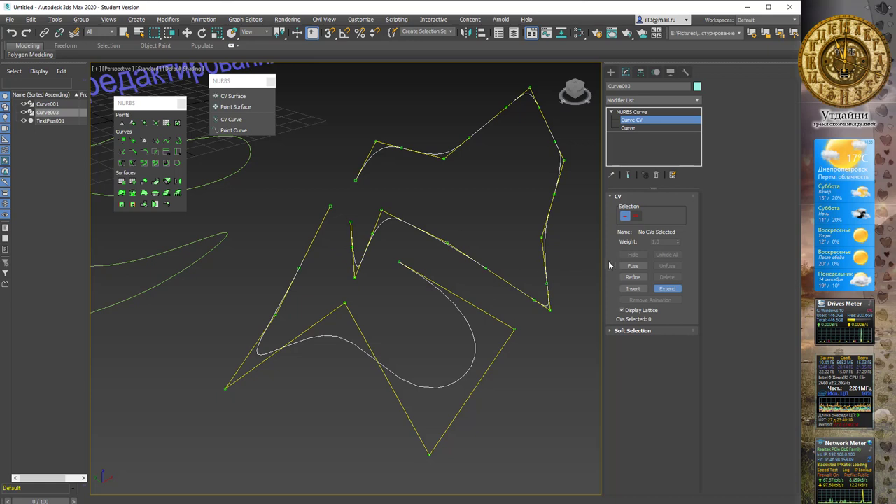
left_click(633, 266)
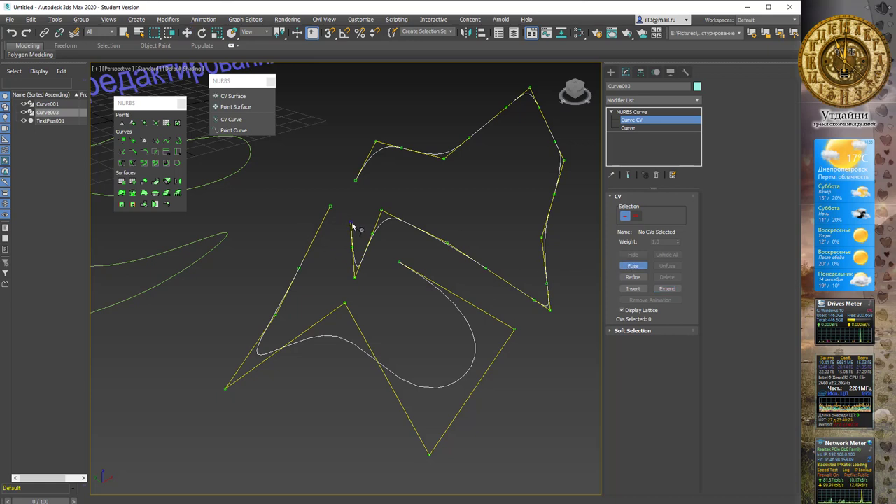
left_click_drag(352, 226, 330, 207)
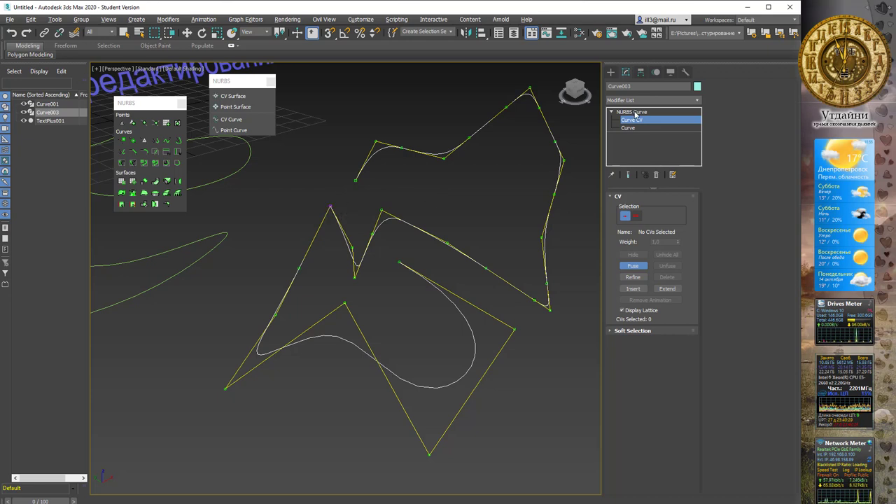
key("ctrl+b")
scroll(526, 138, "up", 2)
Create a flat NURBS point surface, Surface001, beside the curves.
scroll(450, 144, "up", 2)
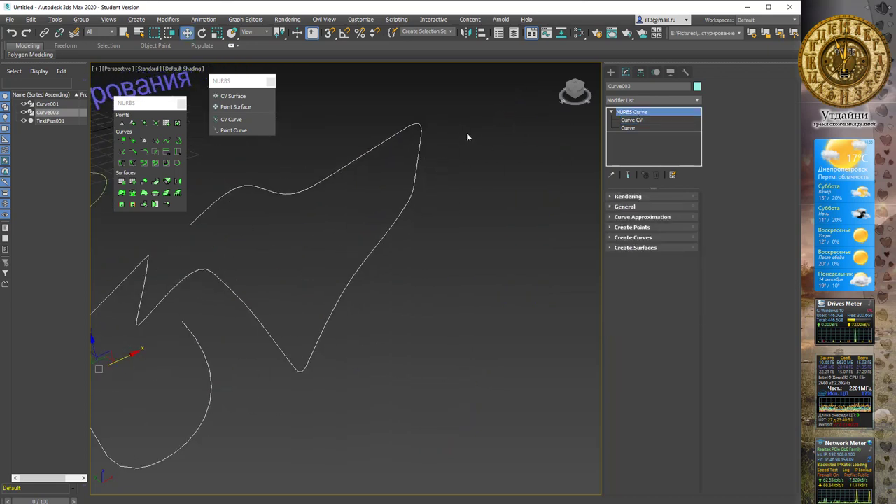
scroll(468, 135, "up", 2)
middle_click_drag(389, 152, 295, 186)
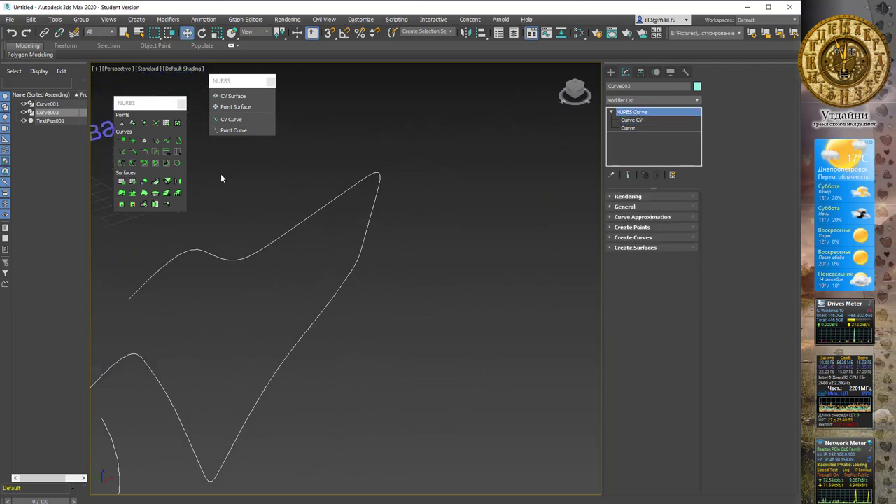
left_click(239, 106)
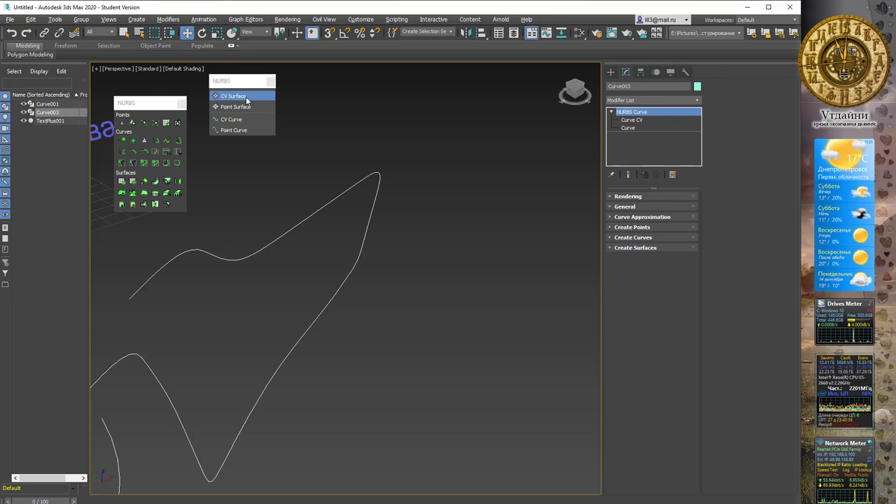
left_click(238, 106)
mouse_move(368, 278)
left_mouse_down()
mouse_move(429, 396)
mouse_move(371, 433)
left_mouse_up()
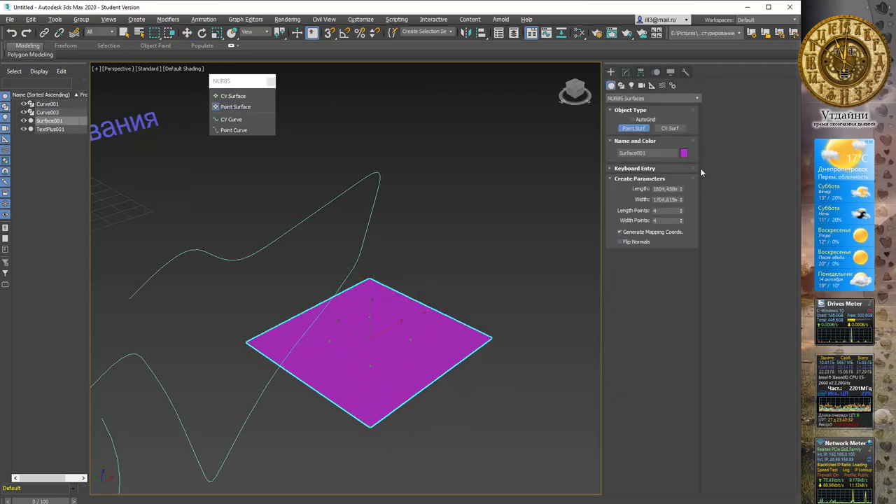
Set Surface001's object colour to grey and turn on Edged Faces display.
left_click(683, 152)
left_click(434, 299)
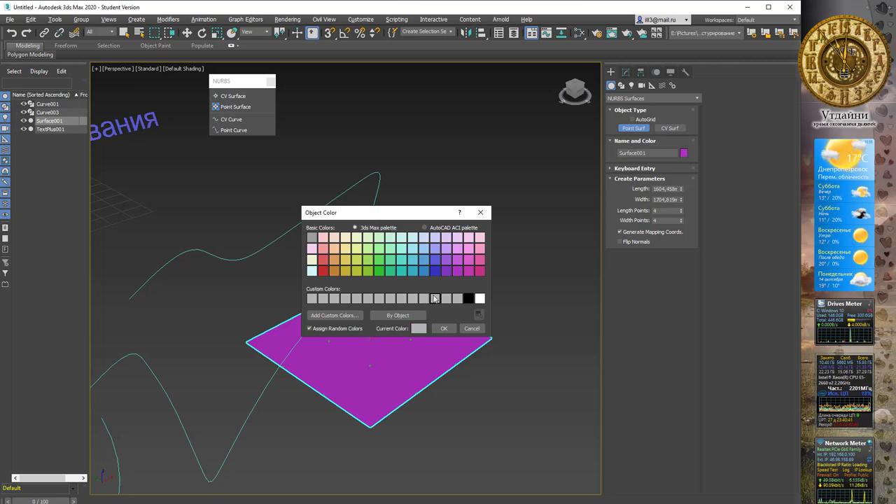
left_click(444, 328)
mouse_move(494, 292)
middle_mouse_down()
mouse_move(448, 278)
mouse_move(458, 273)
mouse_move(409, 275)
middle_mouse_up()
key("F4")
Shift-drag a copy of the surface to the right, creating Surface002.
key("w")
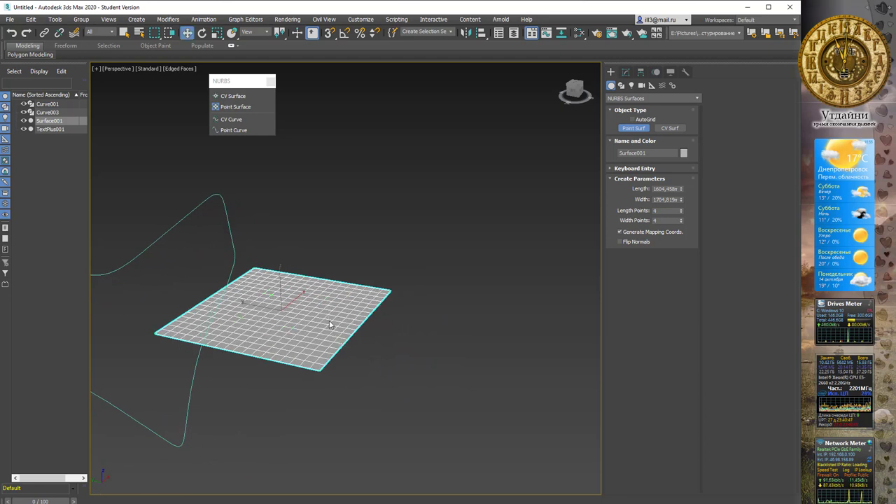
mouse_move(277, 309)
left_mouse_down("shift")
mouse_move(471, 342)
mouse_move(486, 242)
left_mouse_up("shift")
left_click(397, 320)
Attach the original surface to Surface002 from the Modify panel.
left_click(625, 71)
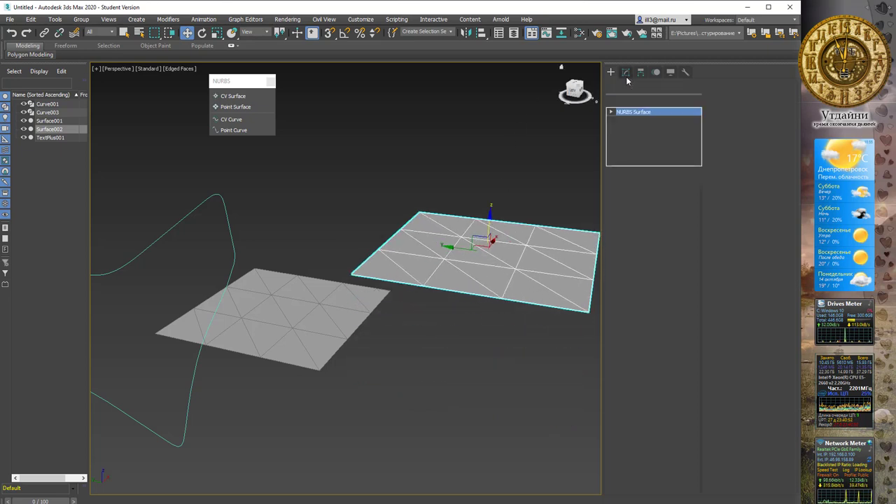
left_click(611, 112)
left_click(631, 209)
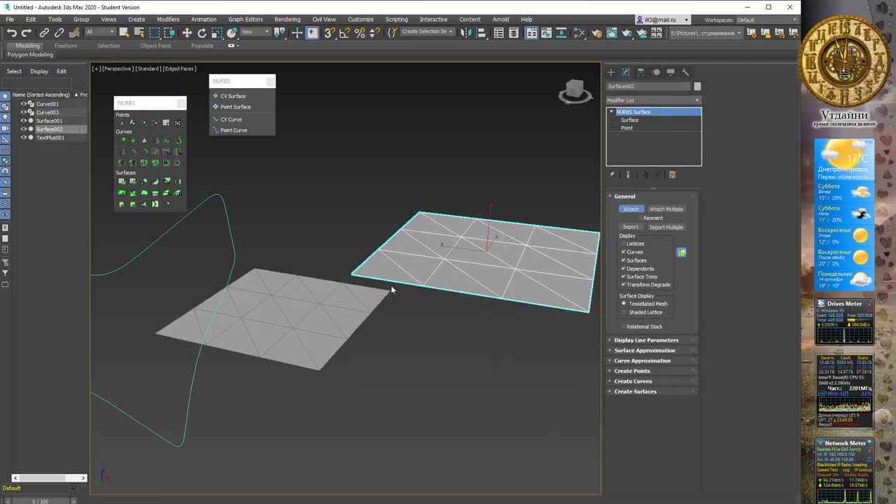
left_click(333, 301)
middle_click_drag(334, 301, 598, 192, "alt")
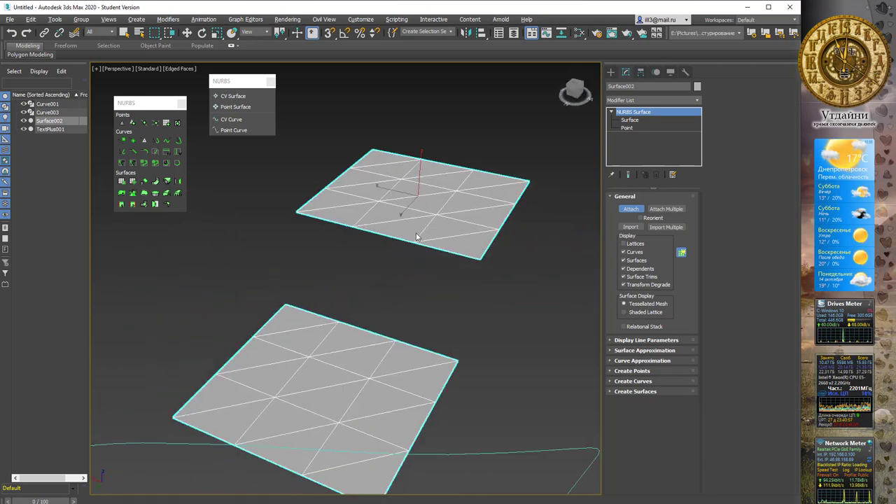
At Point level, fuse the lower sheet's two corner points onto the upper sheet's matching corners.
left_click(625, 128)
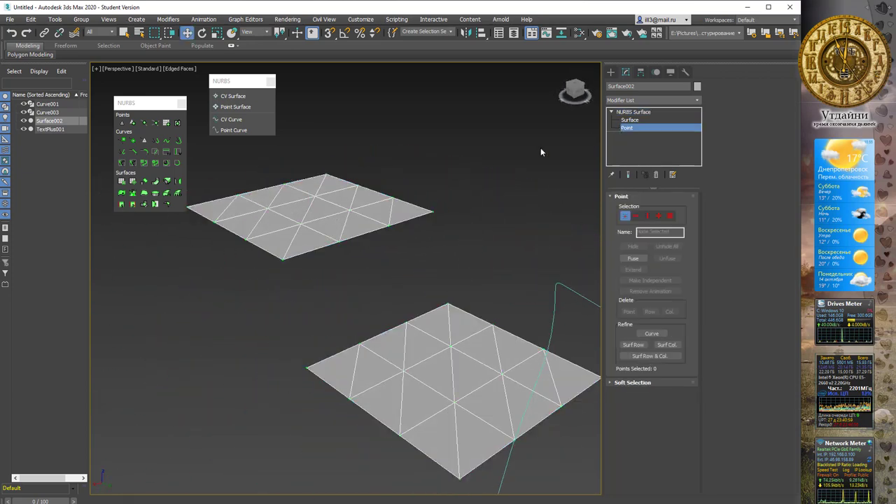
mouse_move(539, 150)
middle_mouse_down("alt")
mouse_move(464, 184)
mouse_move(478, 182)
middle_mouse_up("alt")
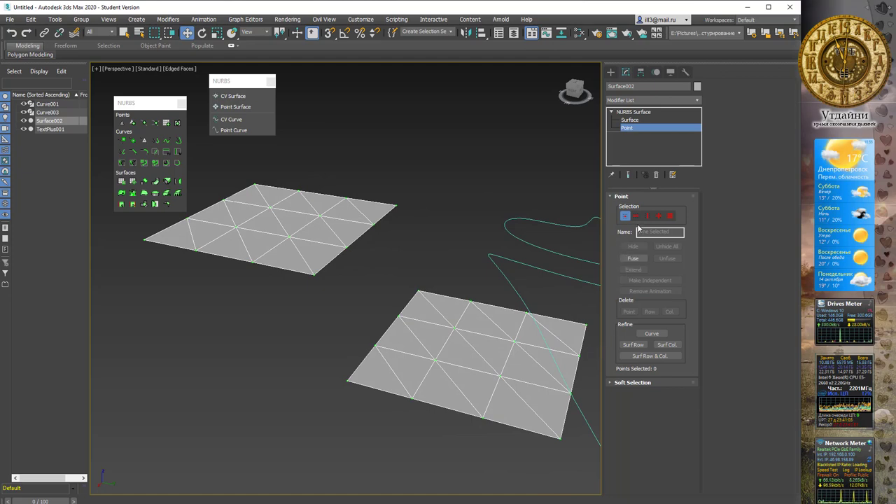
mouse_move(404, 212)
middle_mouse_down("alt")
mouse_move(426, 214)
mouse_move(412, 222)
middle_mouse_up("alt")
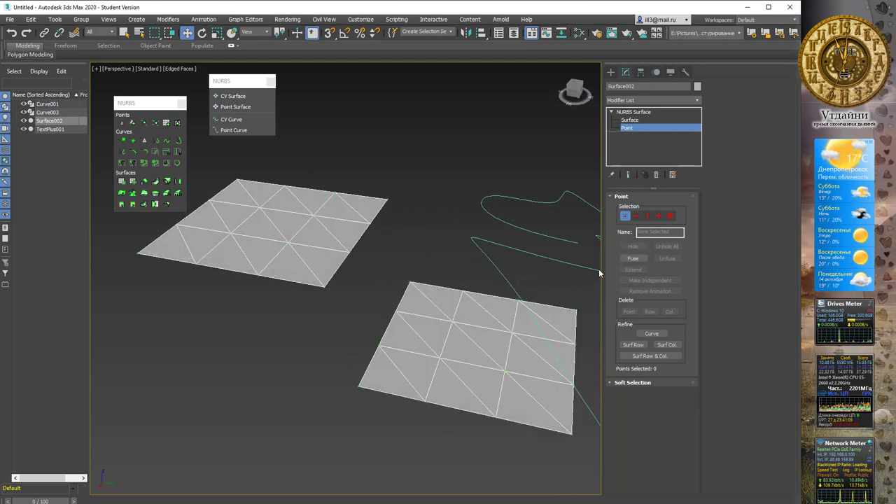
left_click(632, 259)
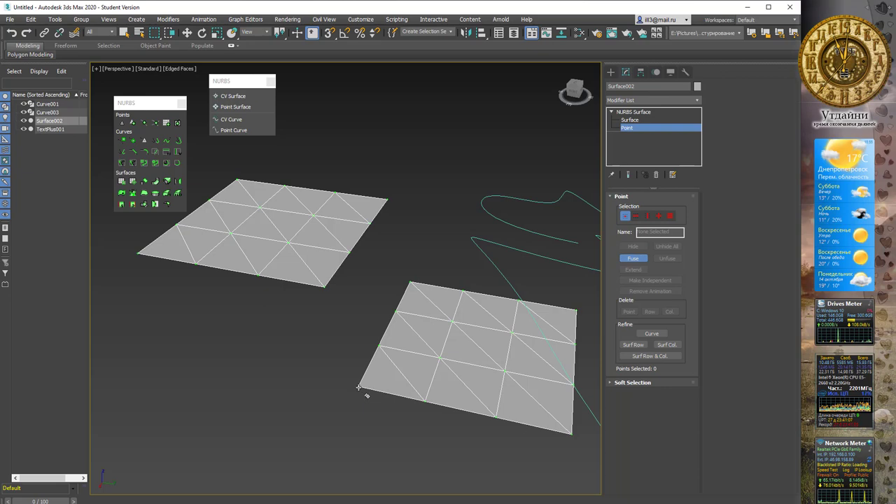
left_click_drag(326, 299, 325, 287)
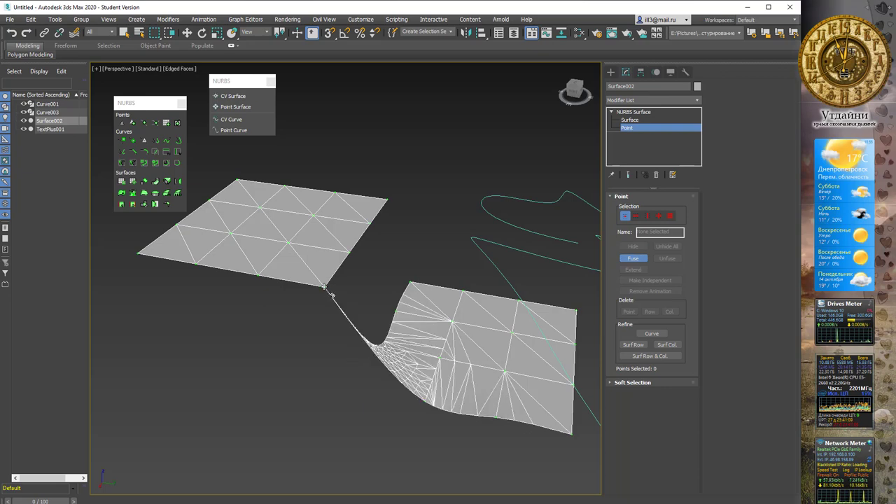
middle_click_drag(429, 311, 418, 308, "alt")
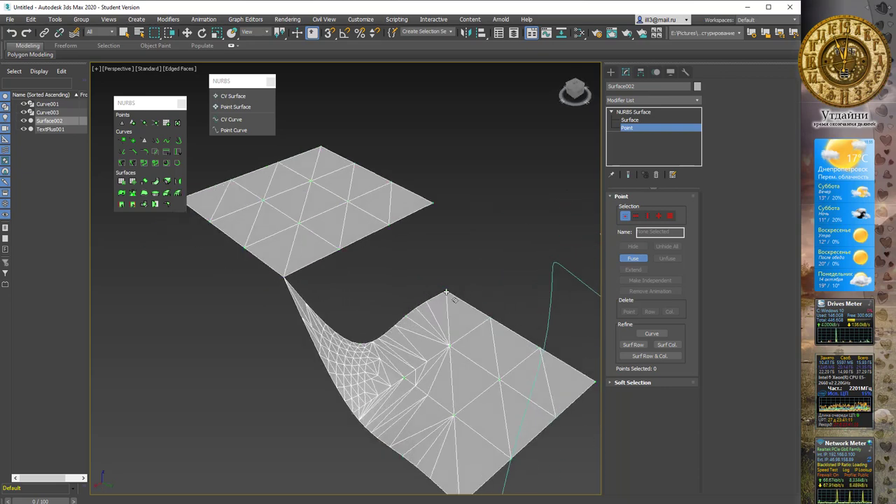
left_click_drag(446, 292, 450, 259)
left_click_drag(433, 202, 433, 202)
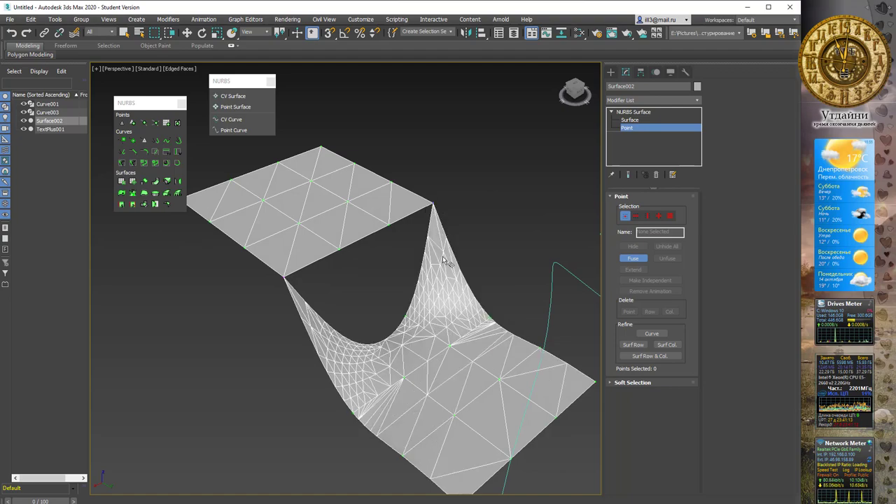
middle_click_drag(448, 263, 442, 273, "alt")
mouse_move(404, 324)
middle_mouse_down("alt")
mouse_move(394, 262)
mouse_move(475, 286)
mouse_move(406, 319)
middle_mouse_up("alt")
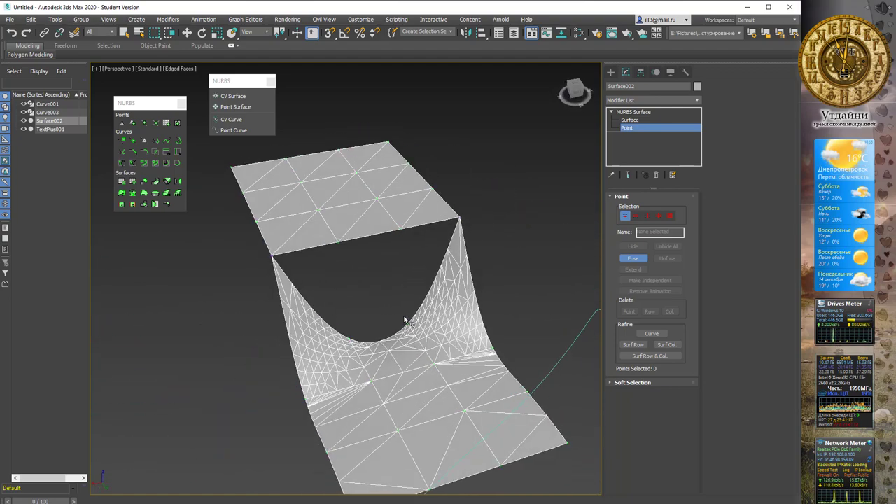
In wireframe, try fusing another sheet point, undo it, then return to shaded Edged Faces view.
key("F4")
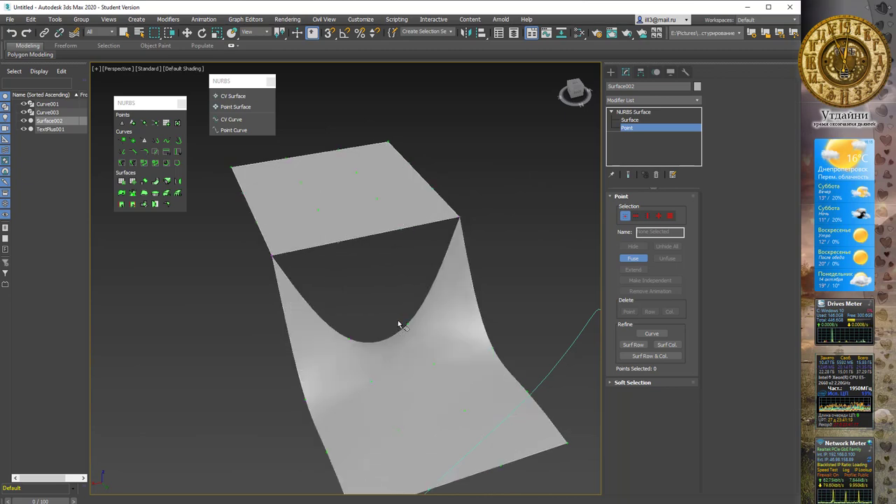
key("F4")
key("F3")
scroll(390, 301, "up", 2)
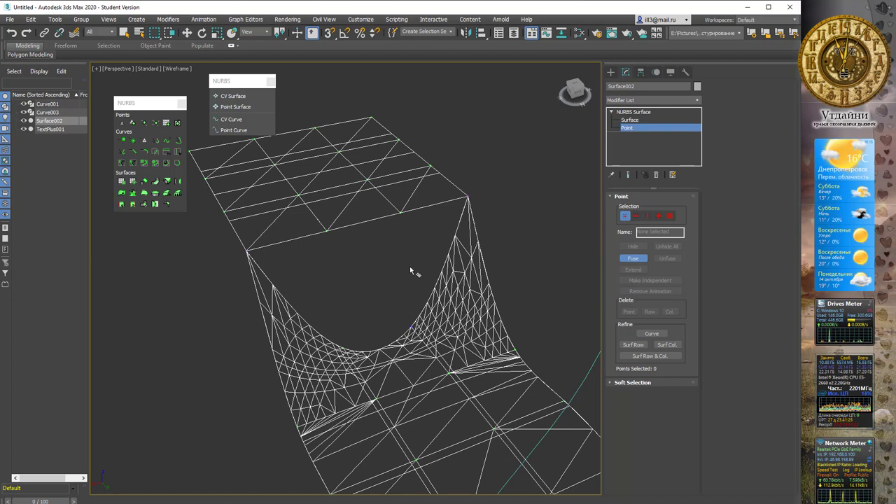
left_click(400, 212)
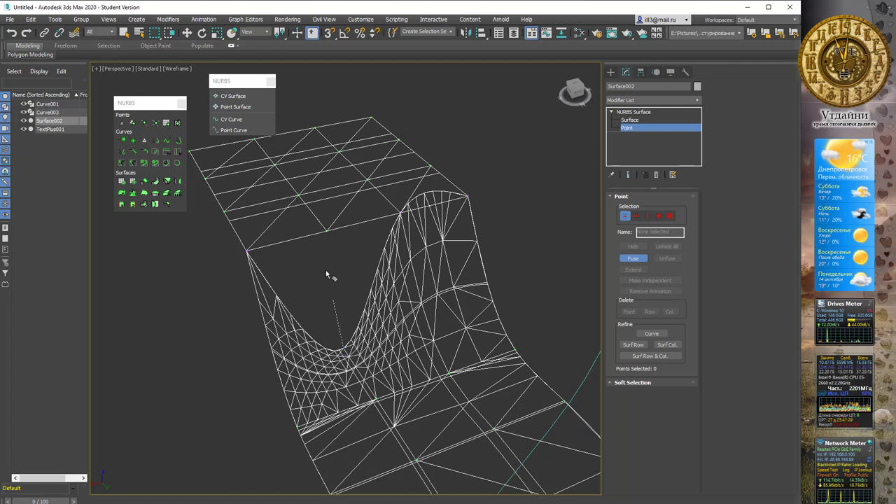
key("ctrl+z")
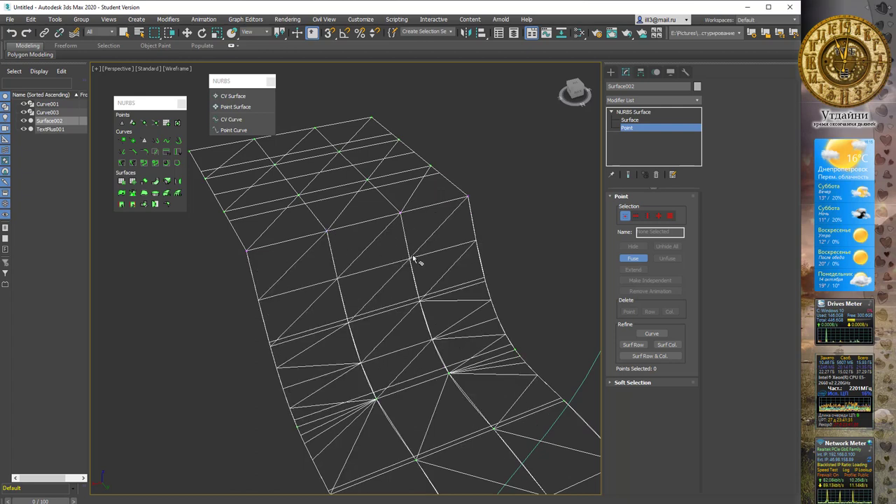
key("F3")
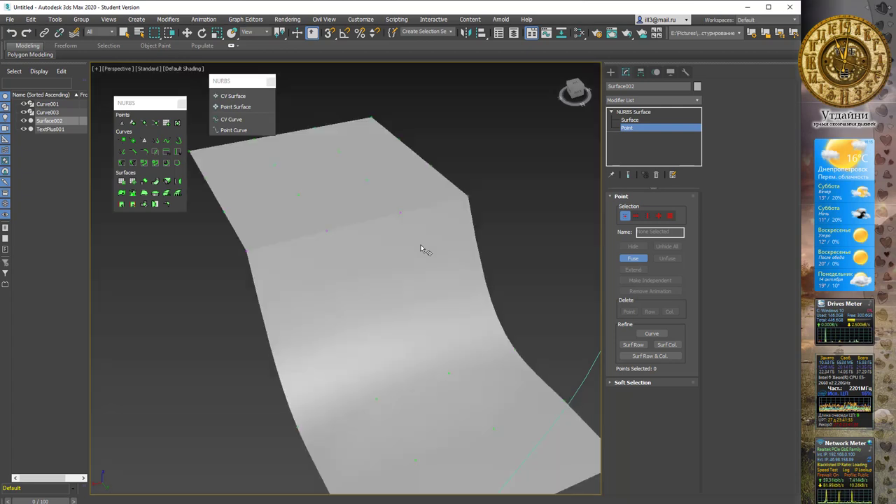
key("F4")
mouse_move(425, 259)
middle_mouse_down("alt")
mouse_move(463, 252)
mouse_move(486, 228)
mouse_move(390, 230)
mouse_move(443, 236)
mouse_move(464, 208)
mouse_move(417, 227)
mouse_move(449, 249)
mouse_move(420, 266)
middle_mouse_up("alt")
key("w")
left_click(271, 238)
mouse_move(285, 334)
middle_mouse_down("alt")
mouse_move(289, 319)
mouse_move(268, 294)
middle_mouse_up("alt")
key("q")
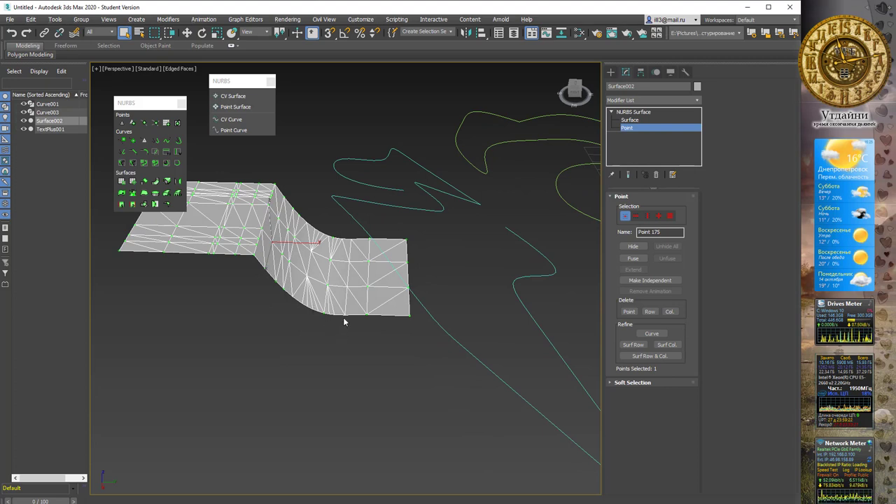
left_click(322, 314)
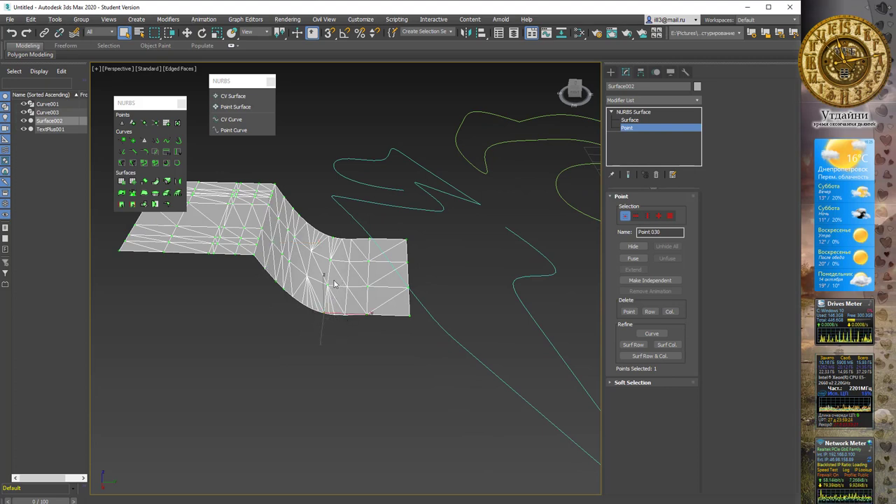
left_click(628, 312)
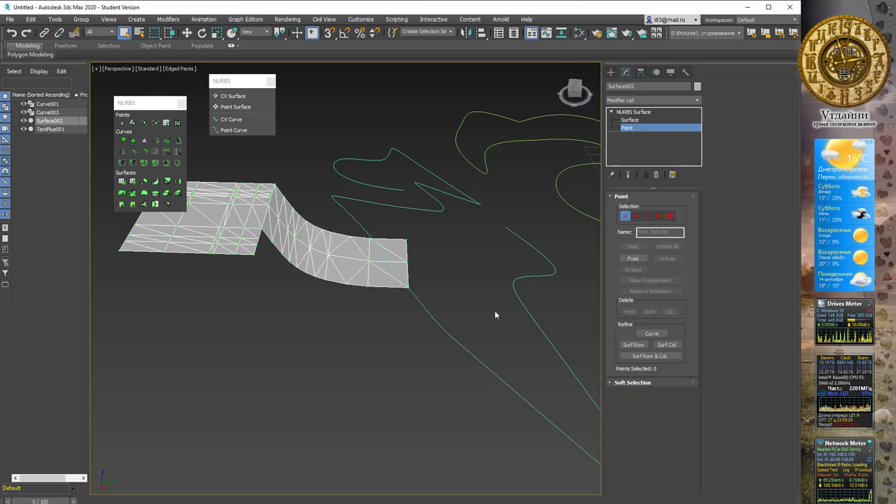
key("ctrl+z")
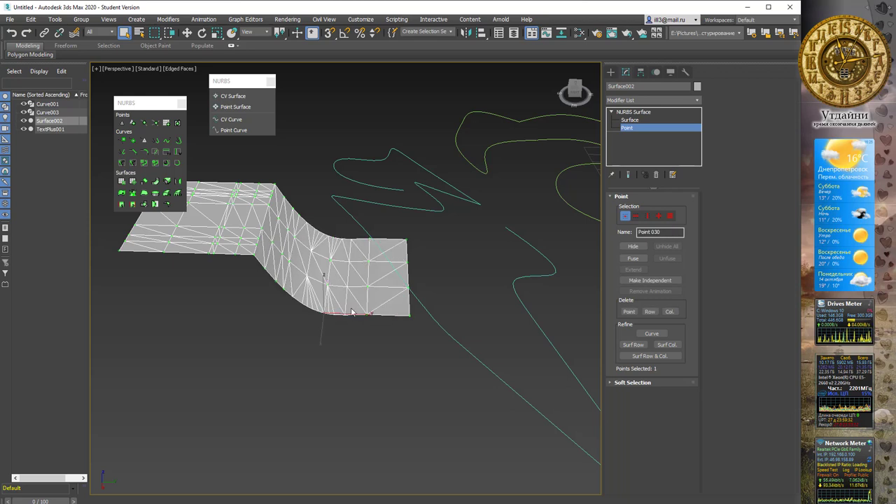
left_click(649, 311)
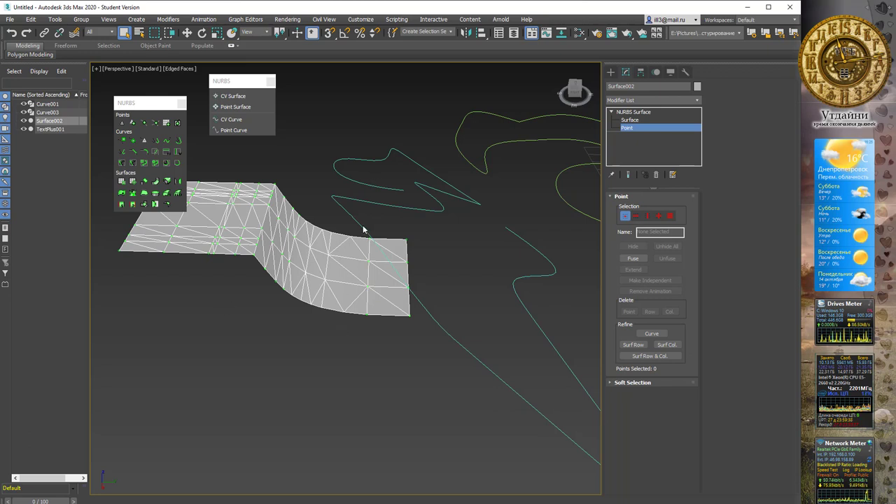
key("ctrl+z")
left_click(669, 311)
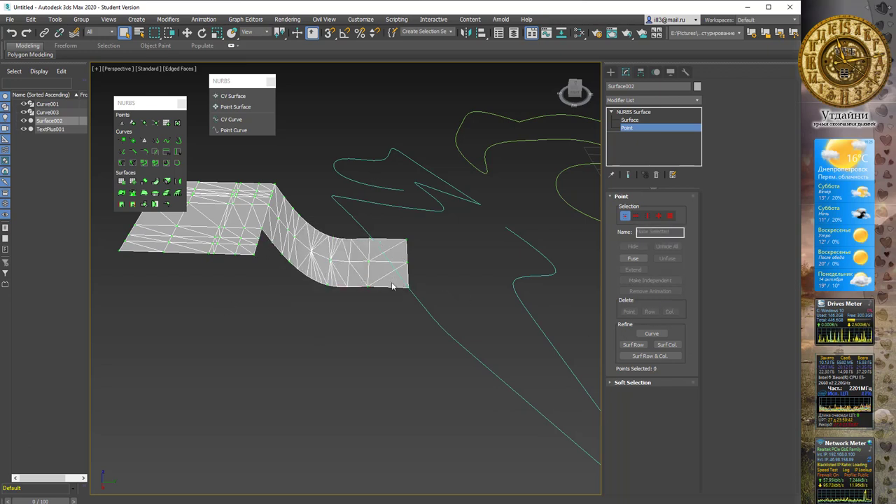
key("ctrl+z")
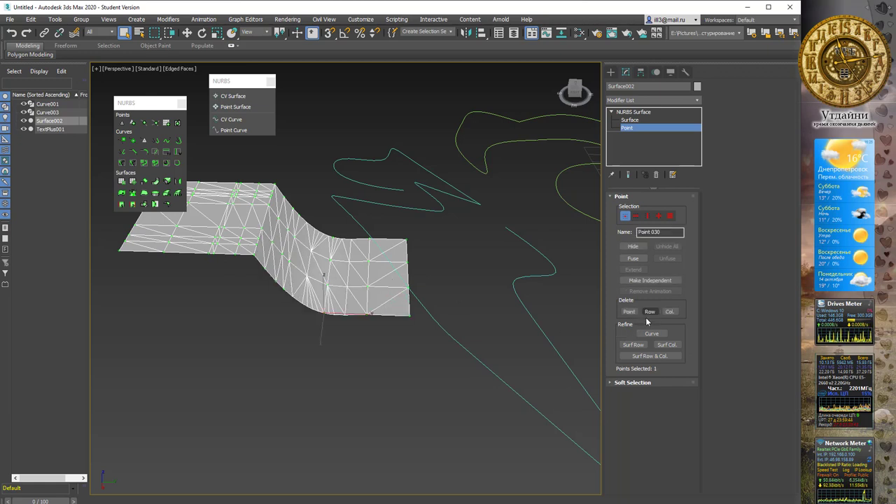
left_click(629, 312)
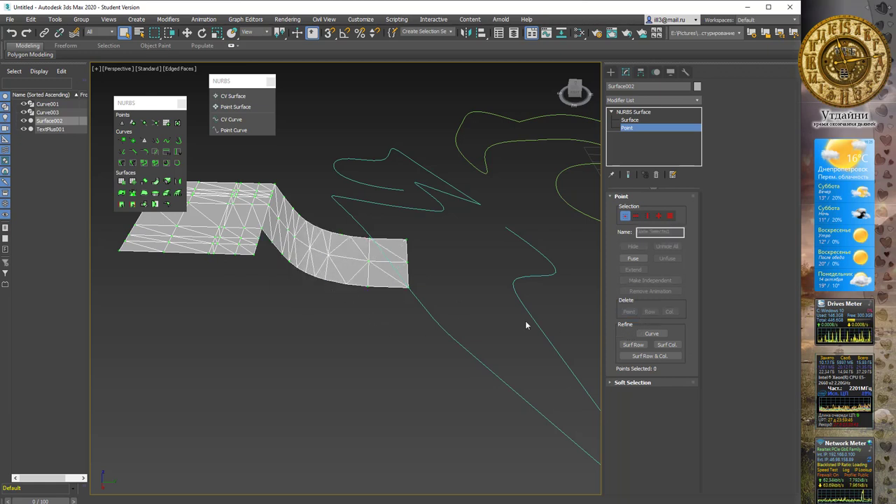
key("ctrl+z")
left_click(670, 312)
key("ctrl+z")
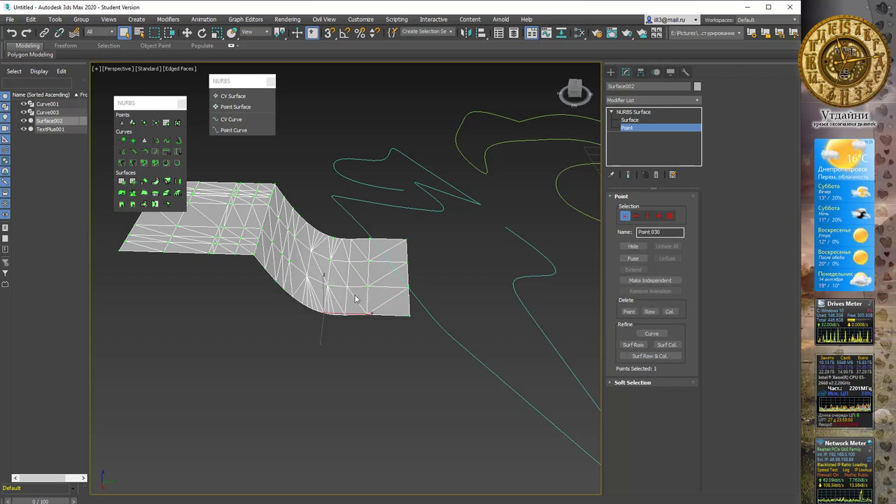
left_click(409, 315)
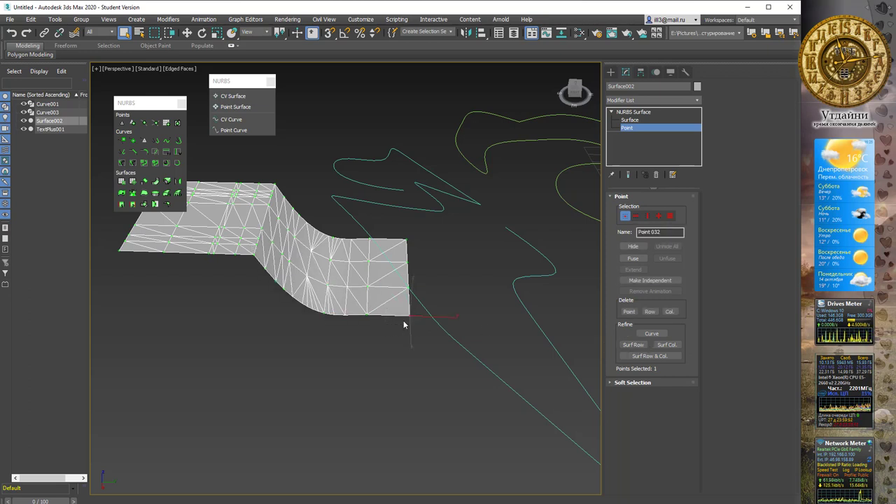
left_click(673, 310)
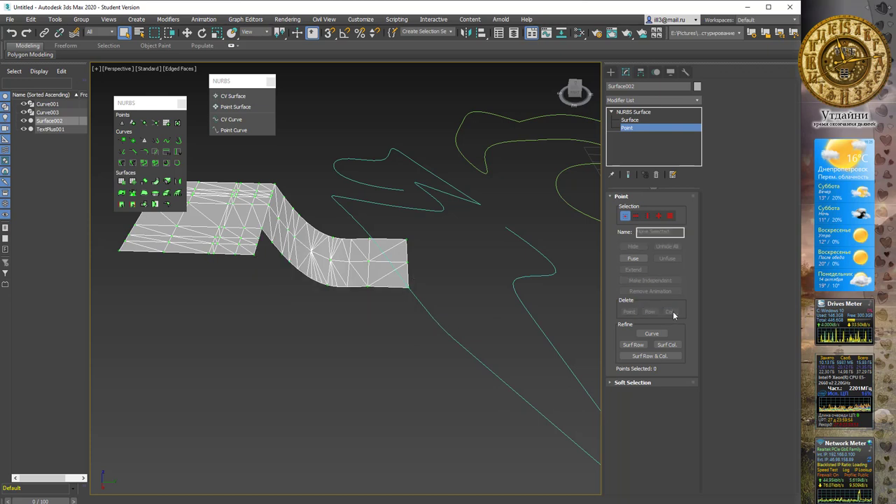
key("ctrl+z")
left_click(649, 311)
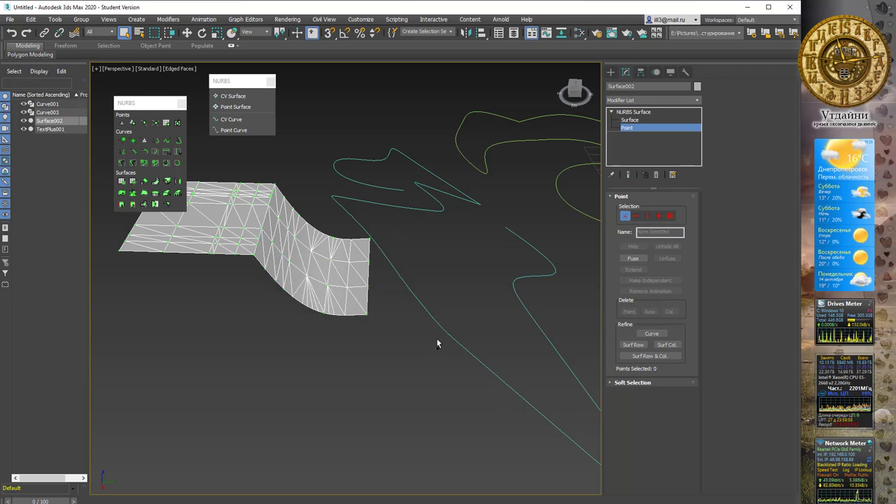
key("ctrl+z")
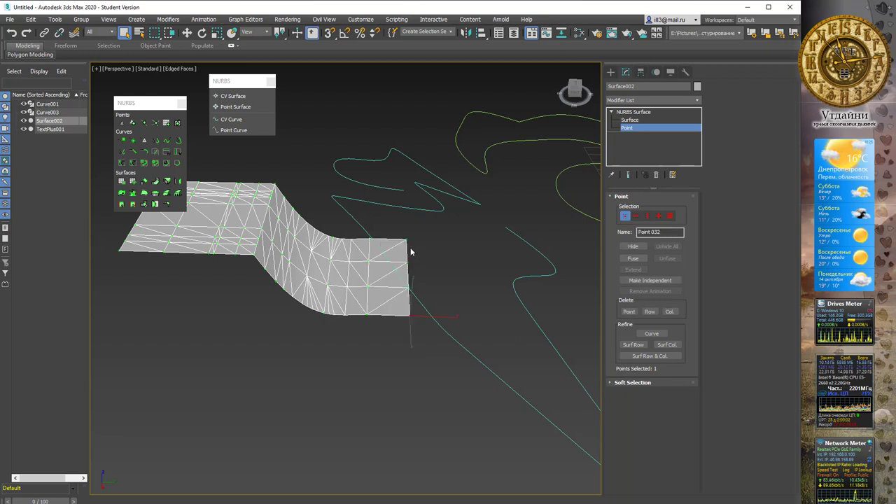
Use Refine Surf Row & Col. near the upper panel's top edge, then go to Surface level.
left_click(651, 333)
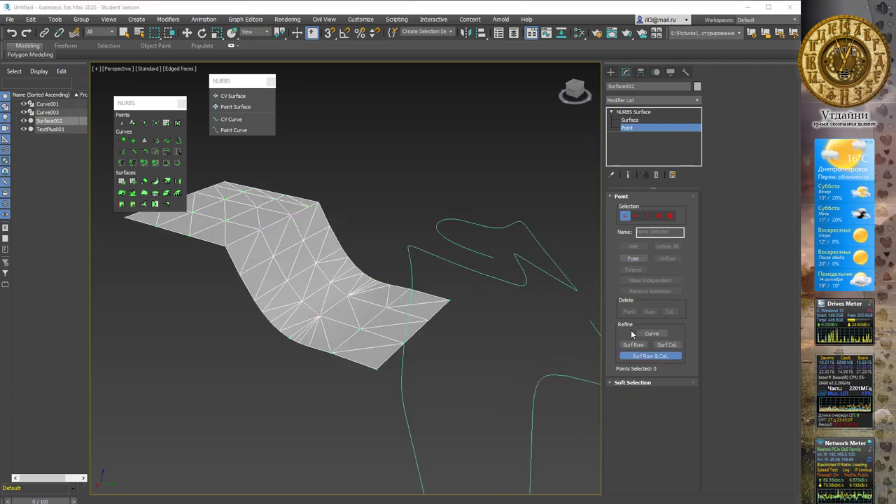
left_click(632, 346)
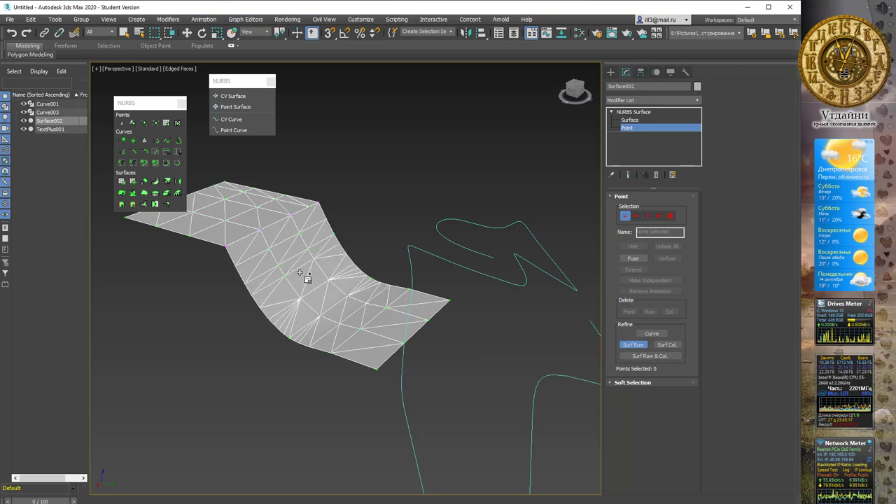
left_click(666, 344)
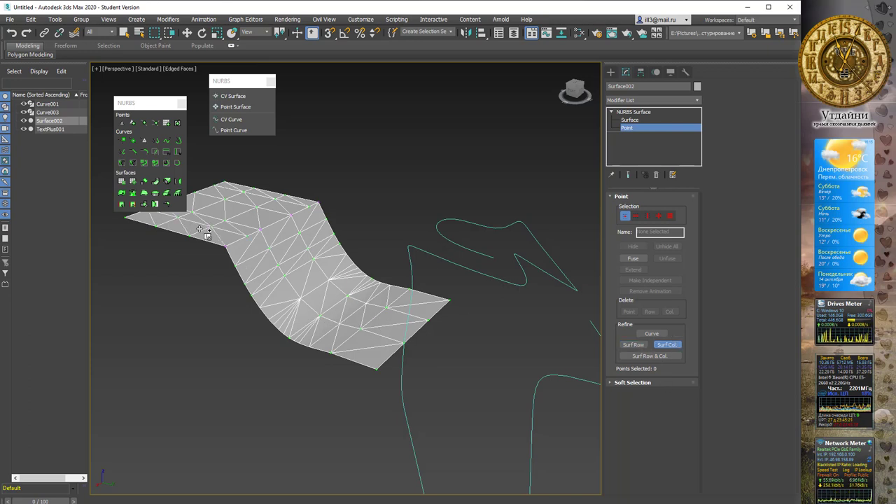
left_click(649, 356)
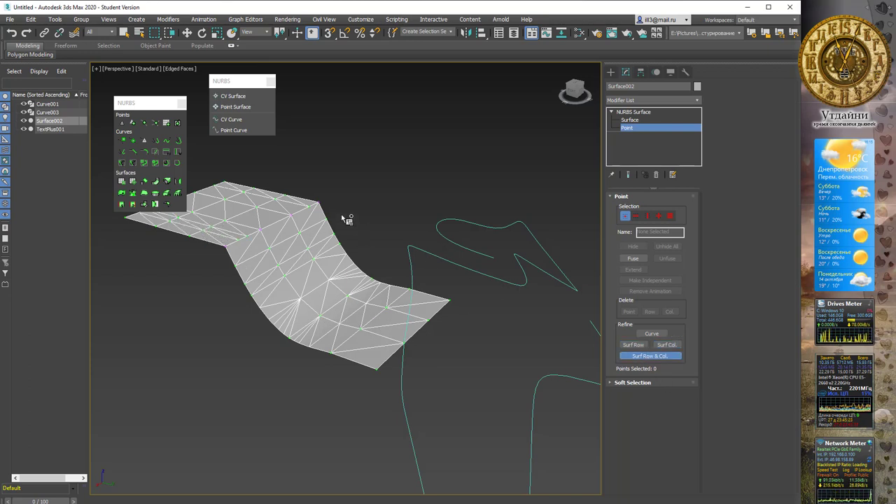
left_click(270, 207)
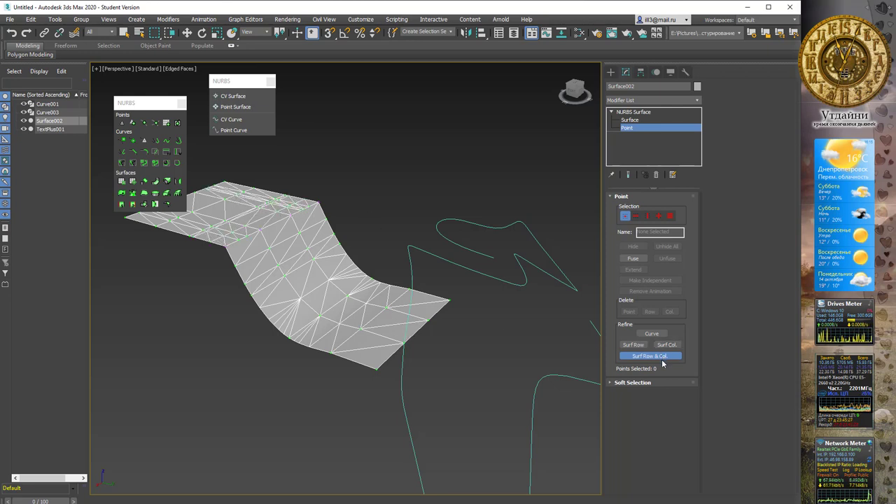
left_click(628, 121)
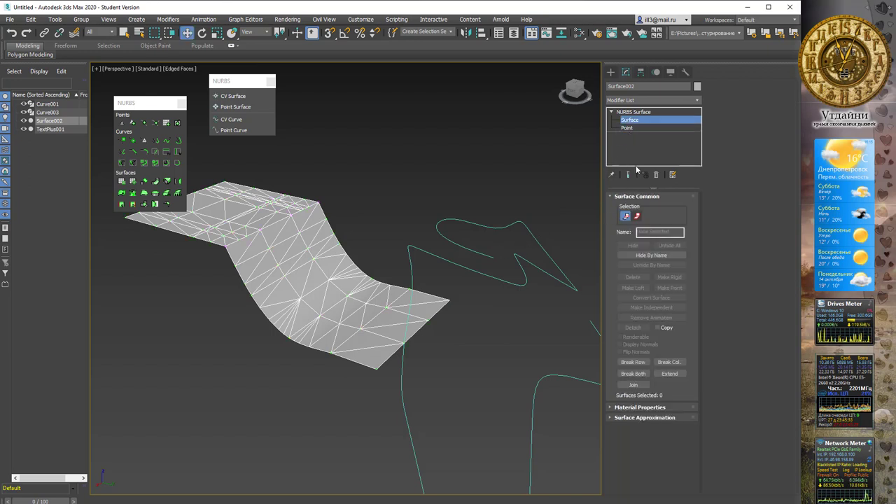
At Point level, select Point 175 at the bend and nudge it slightly.
left_click(627, 128)
middle_click_drag(403, 201, 364, 210, "alt")
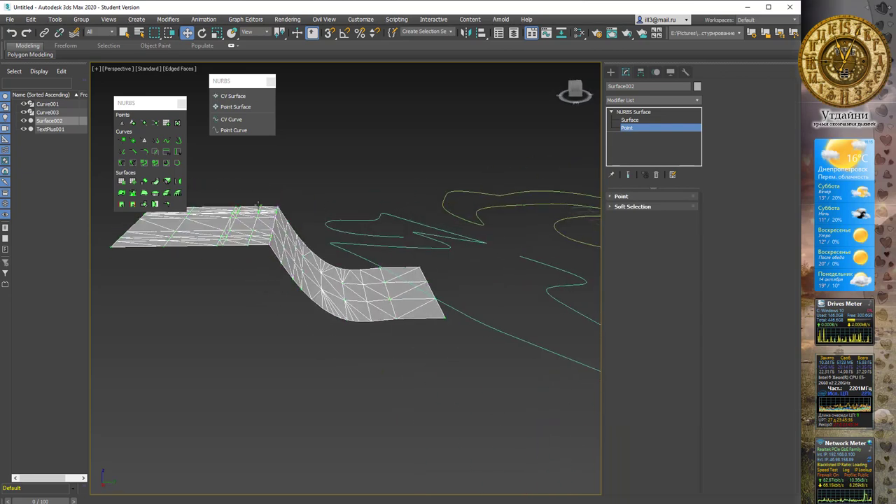
left_click(267, 241)
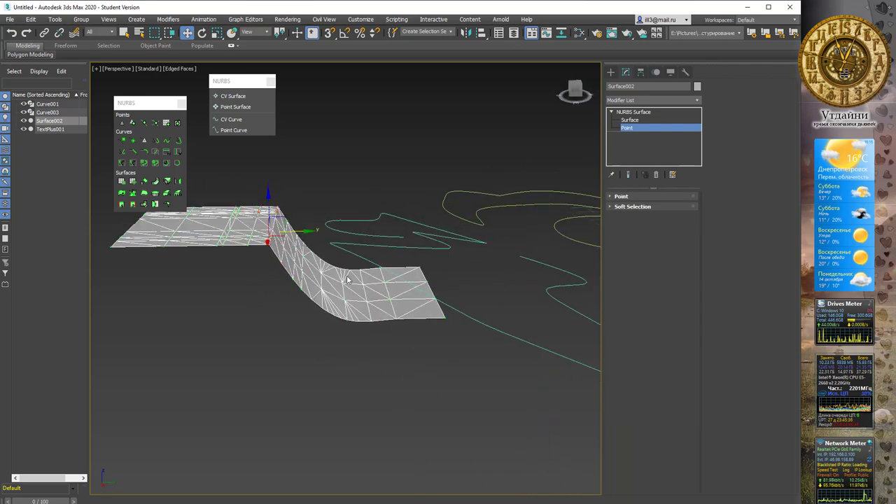
left_click(610, 197)
left_click(340, 230)
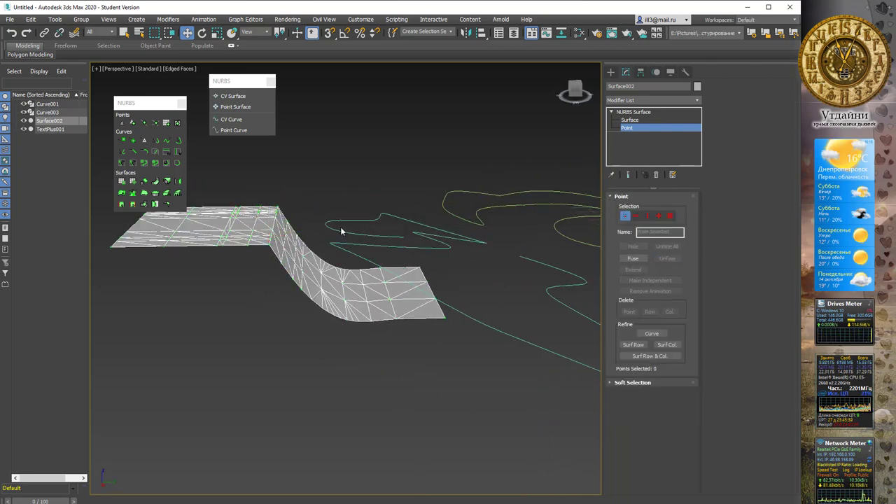
left_click(288, 245)
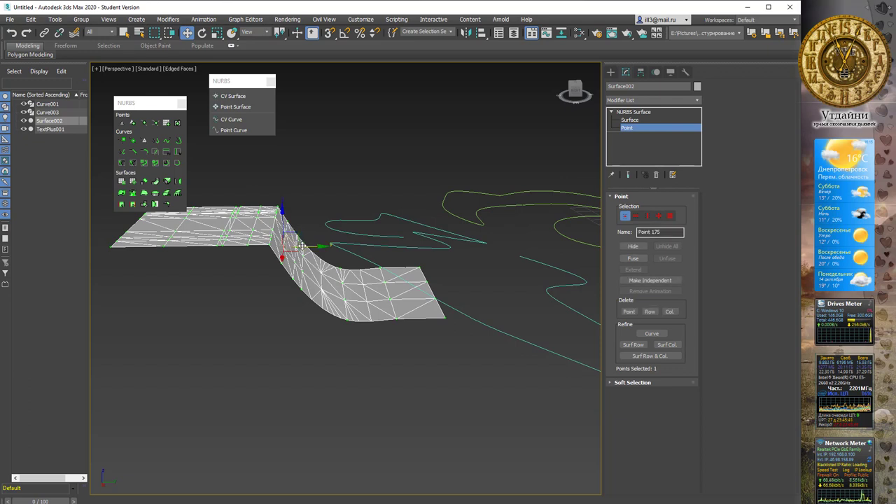
left_click_drag(301, 245, 324, 223)
middle_click_drag(299, 201, 331, 197, "alt")
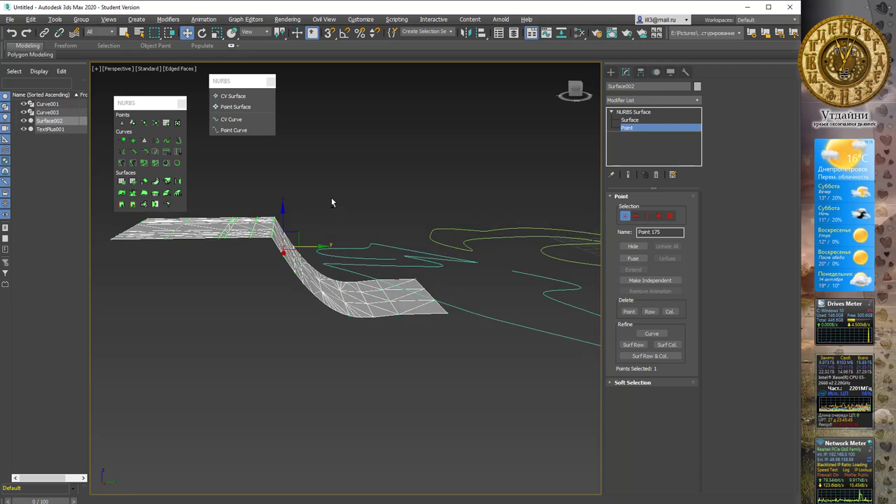
At Surface level, move the curved surface away from the flat upper panel.
left_click(628, 120)
left_click(309, 291)
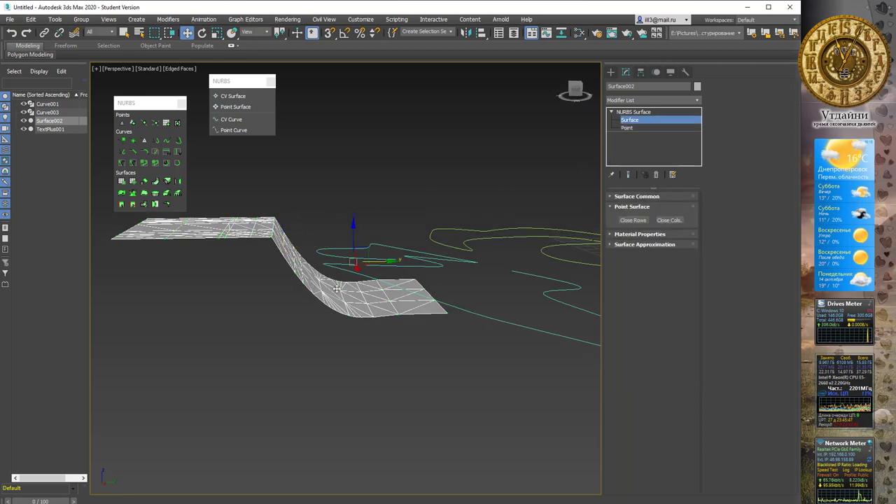
left_click_drag(378, 262, 407, 262)
mouse_move(407, 262)
middle_mouse_down("alt")
mouse_move(364, 226)
mouse_move(466, 208)
mouse_move(434, 222)
middle_mouse_up("alt")
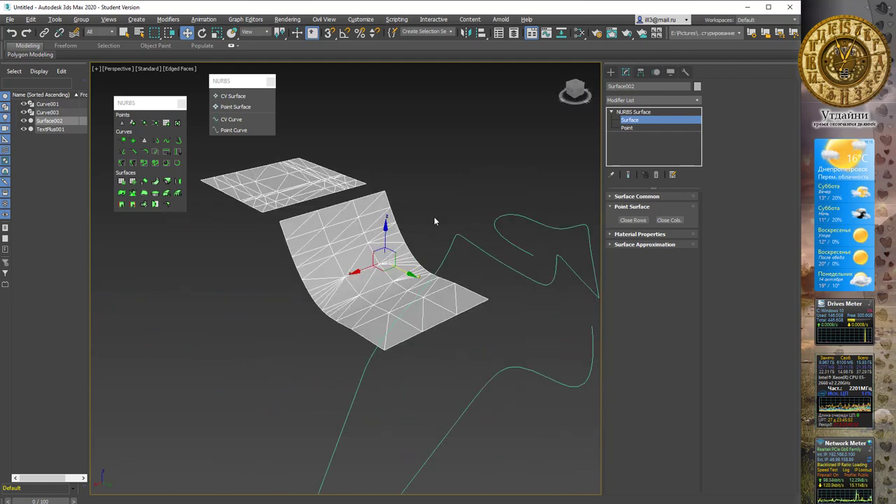
Return to the whole NURBS Surface and expand its General and Display Line Parameters rollouts.
left_click(633, 112)
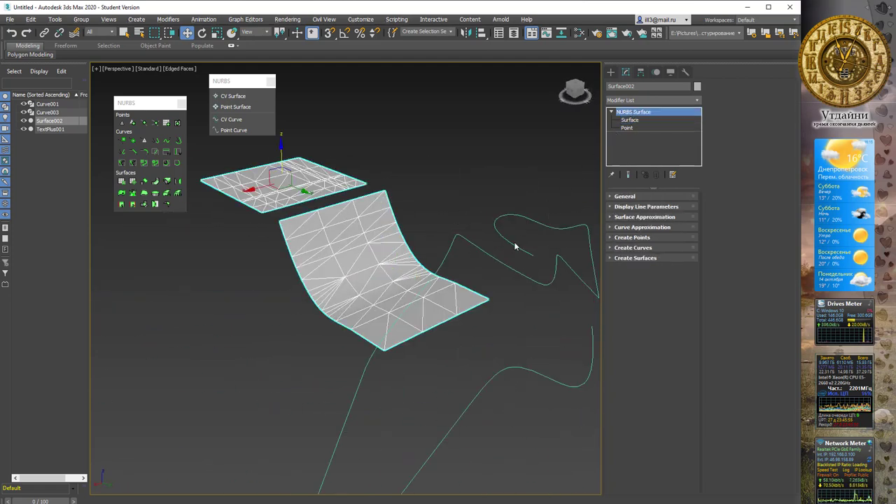
left_click(609, 198)
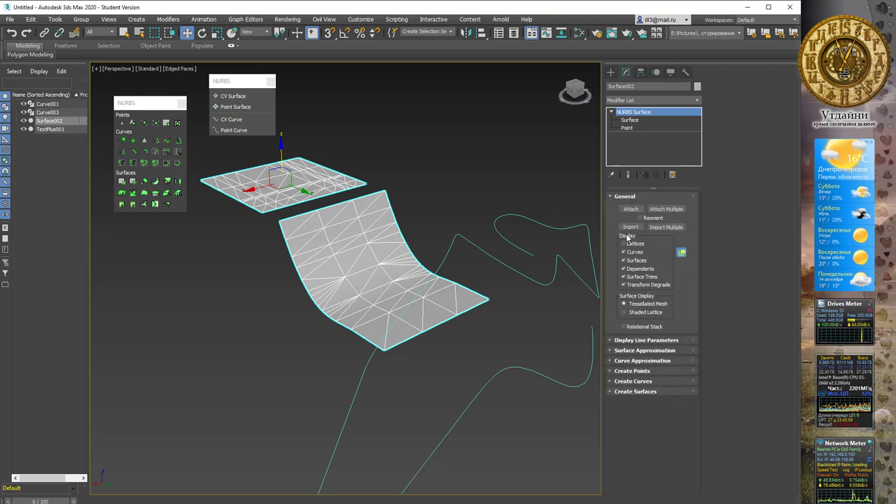
left_click(613, 340)
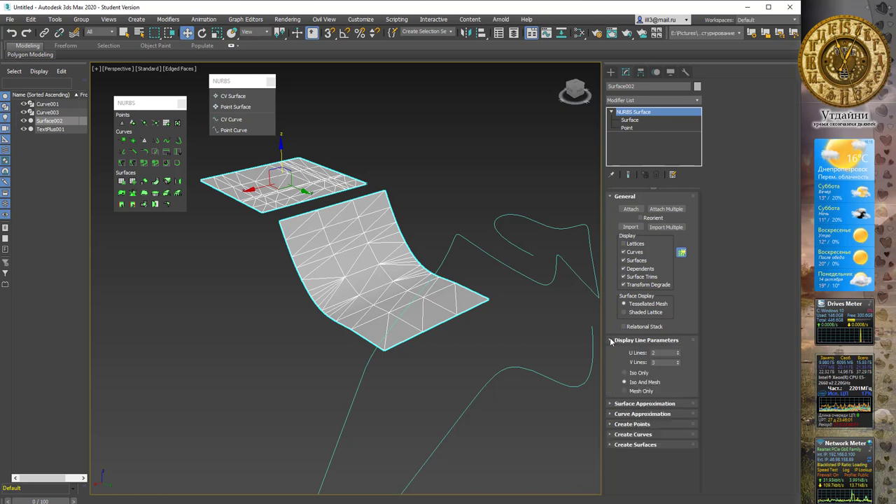
middle_click_drag(469, 184, 451, 194)
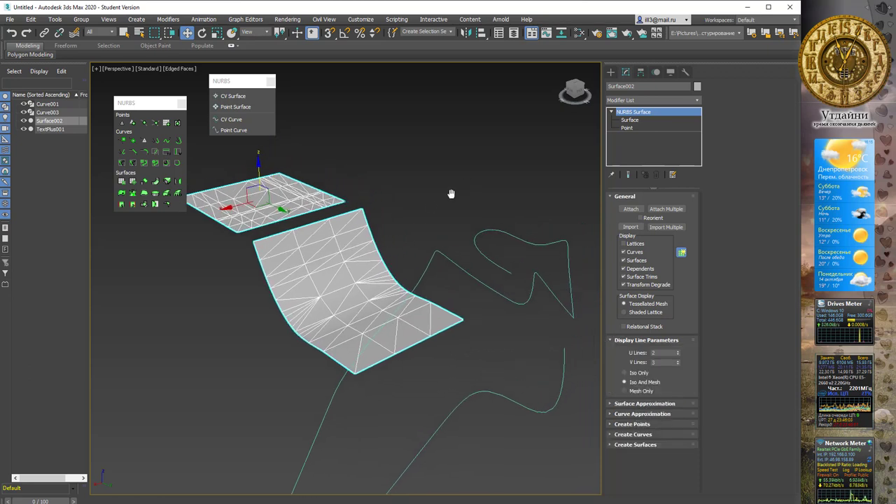